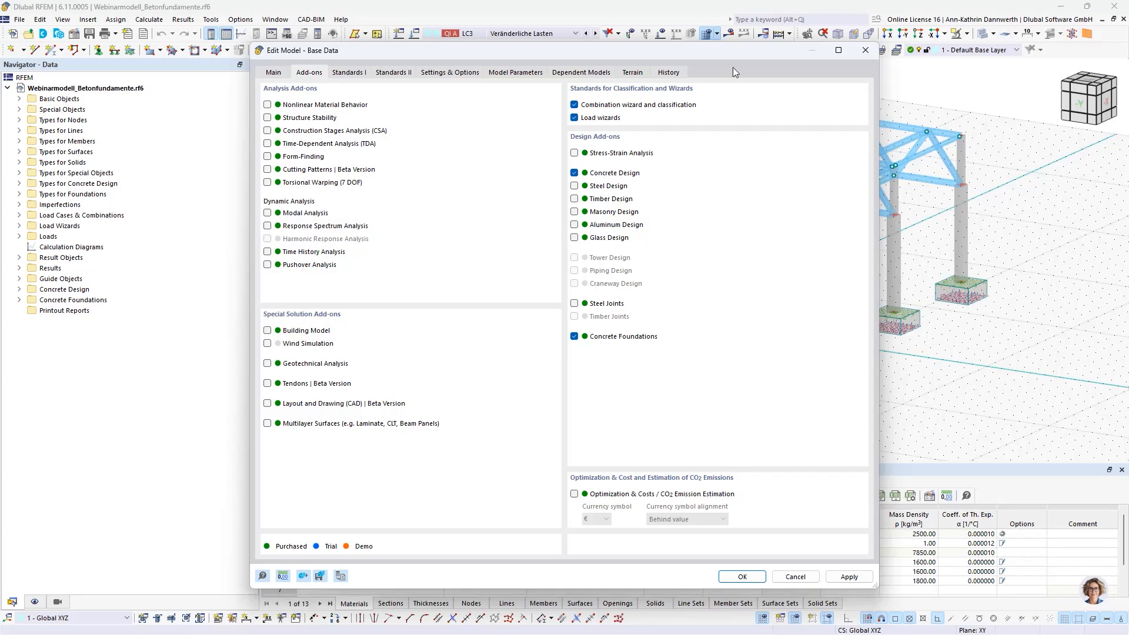
# - Close the base data and expand the concrete durabilities and single foundations in the model's data tree
pyautogui.click(865, 52)
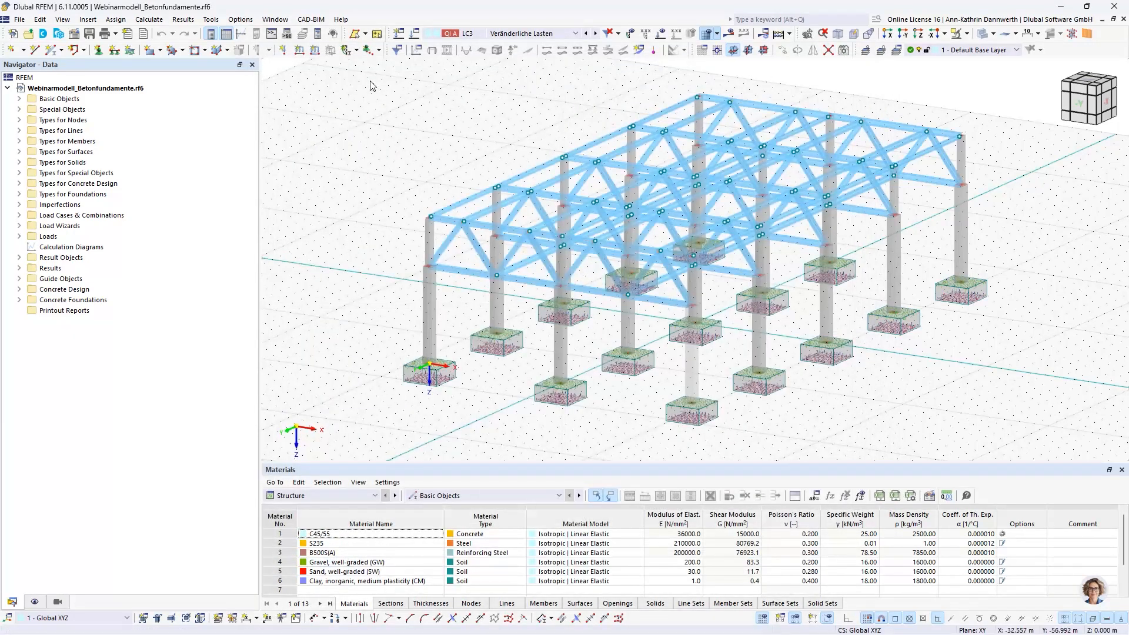
pyautogui.click(20, 184)
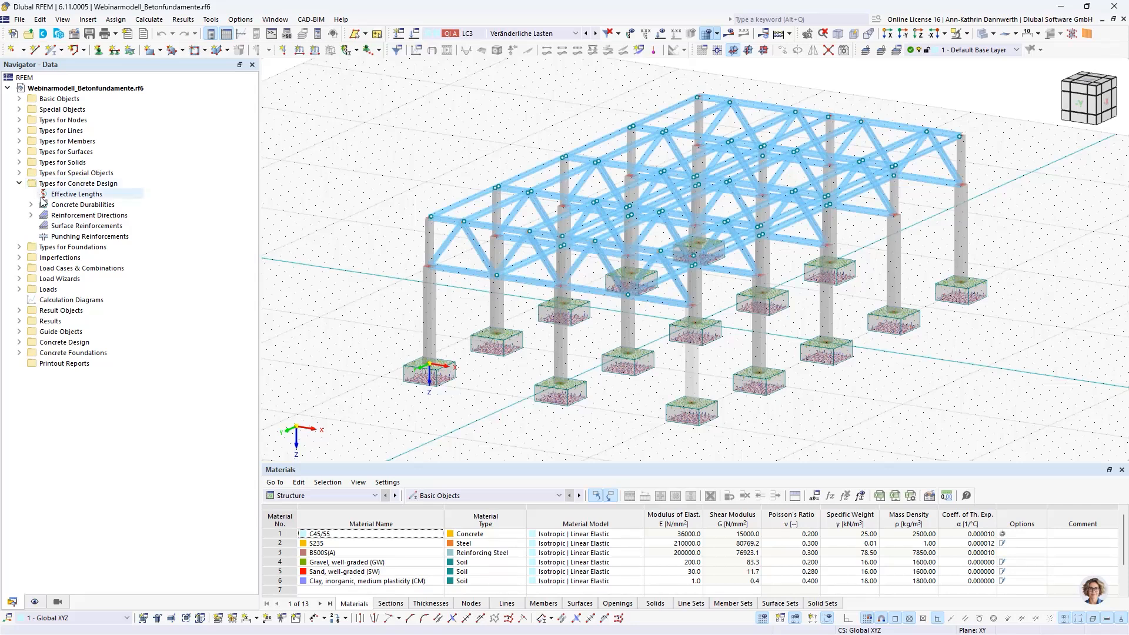
pyautogui.doubleClick(54, 205)
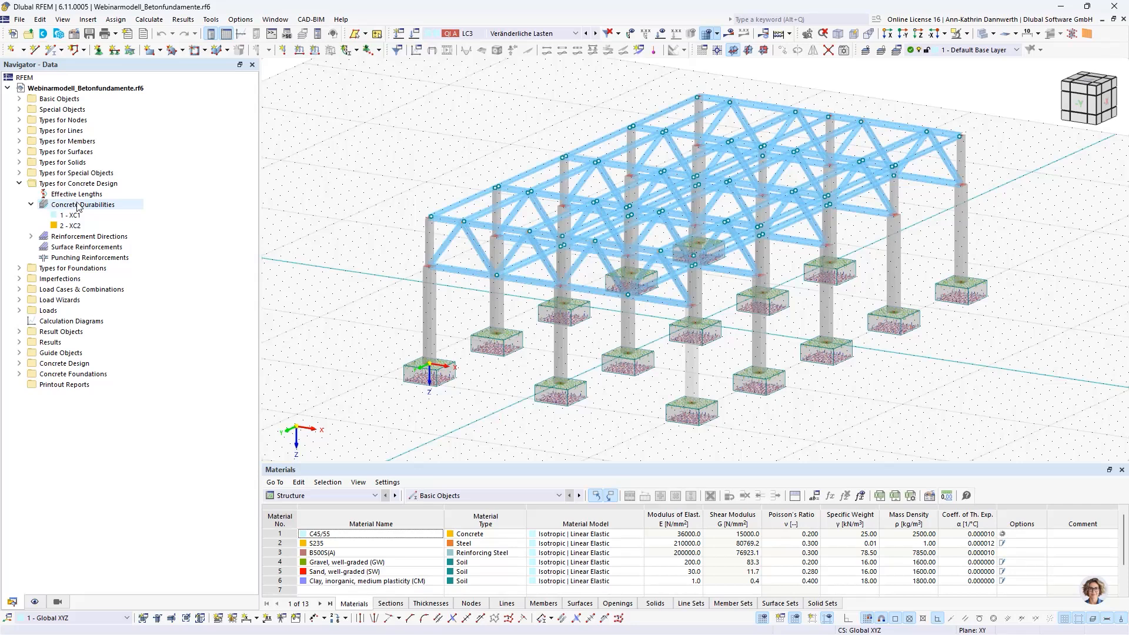
pyautogui.click(20, 269)
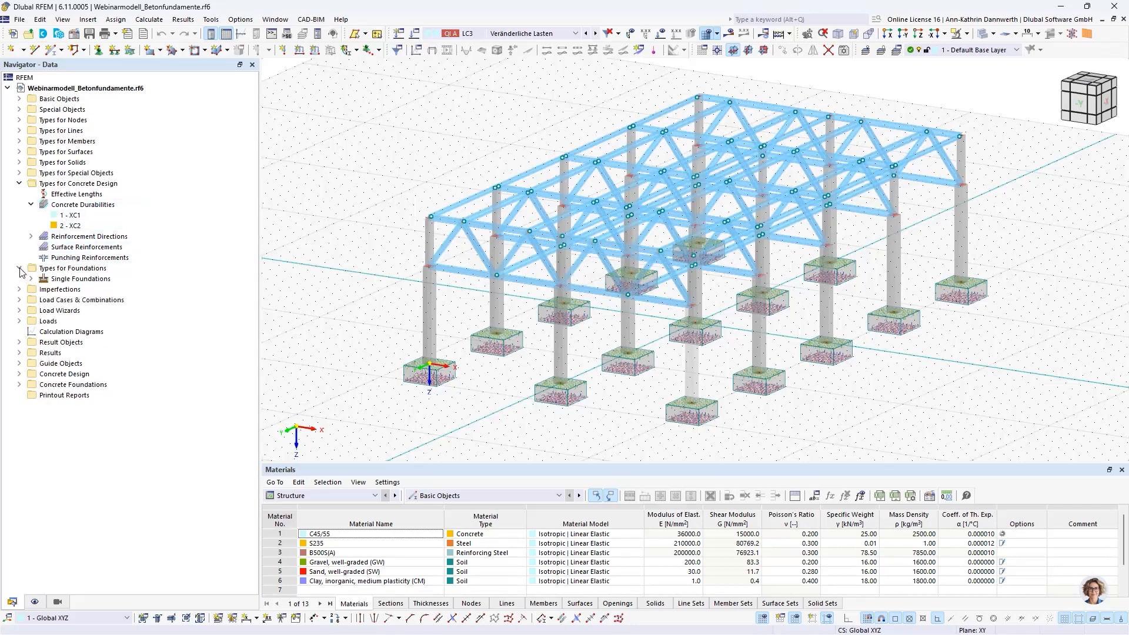
pyautogui.click(31, 278)
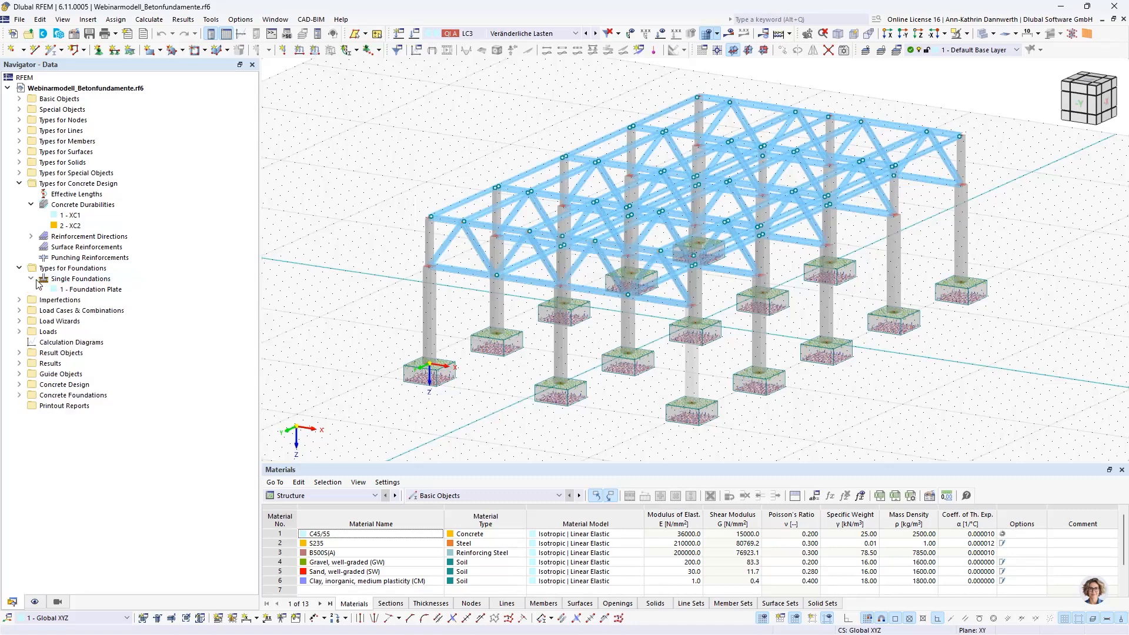
# - Examine the settings offered for a new single foundation, then discard the new entry
pyautogui.rightClick(65, 280)
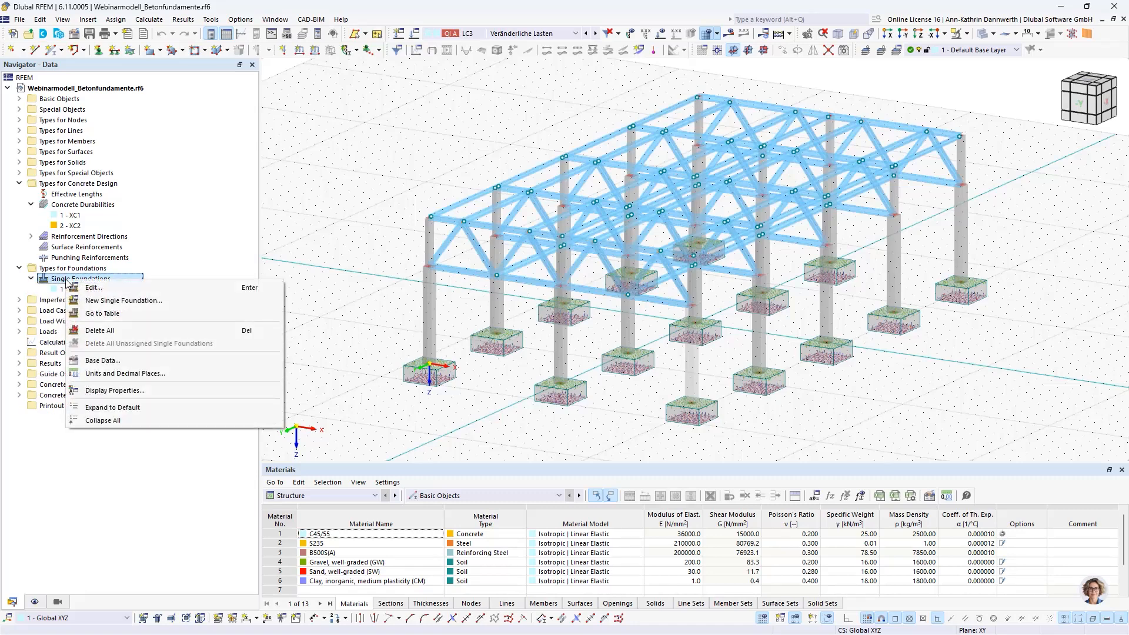
pyautogui.click(101, 300)
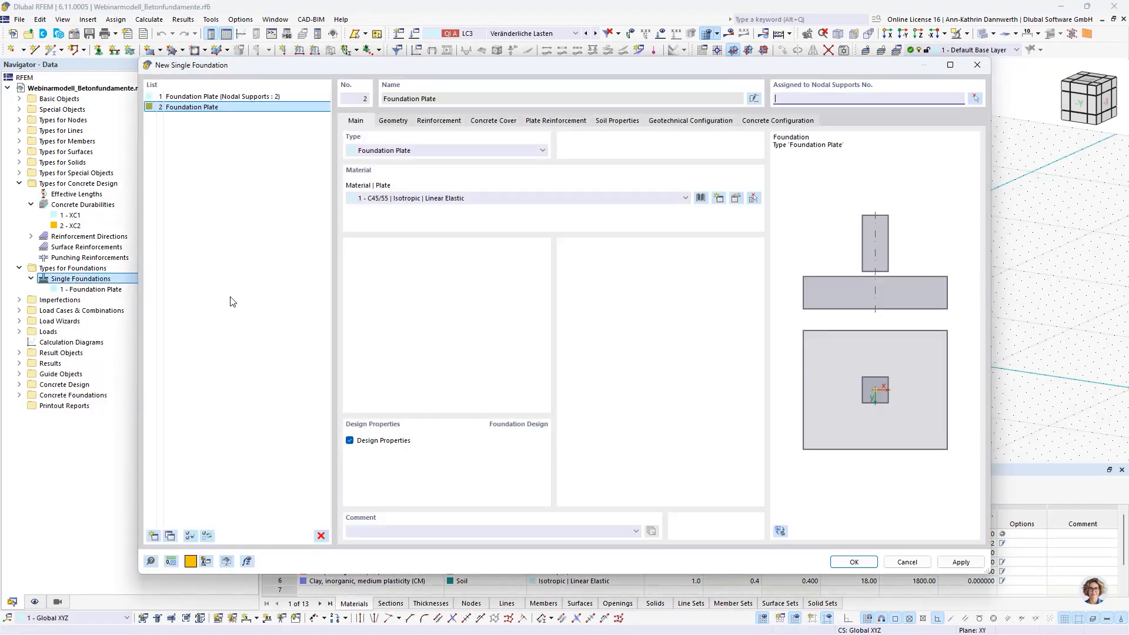
pyautogui.click(977, 64)
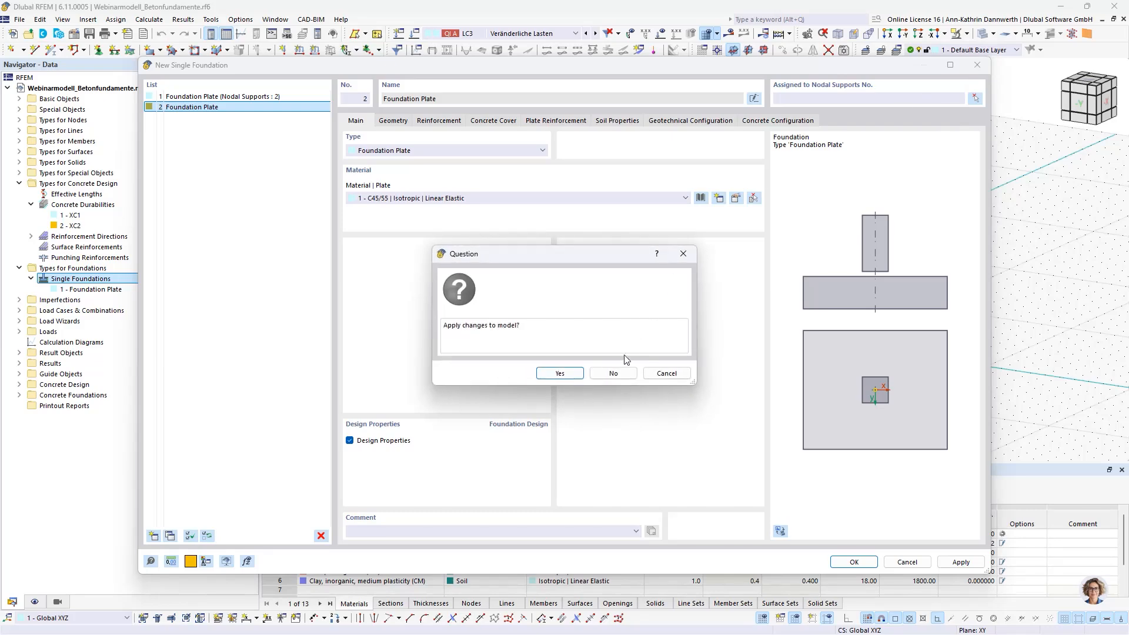
pyautogui.click(613, 373)
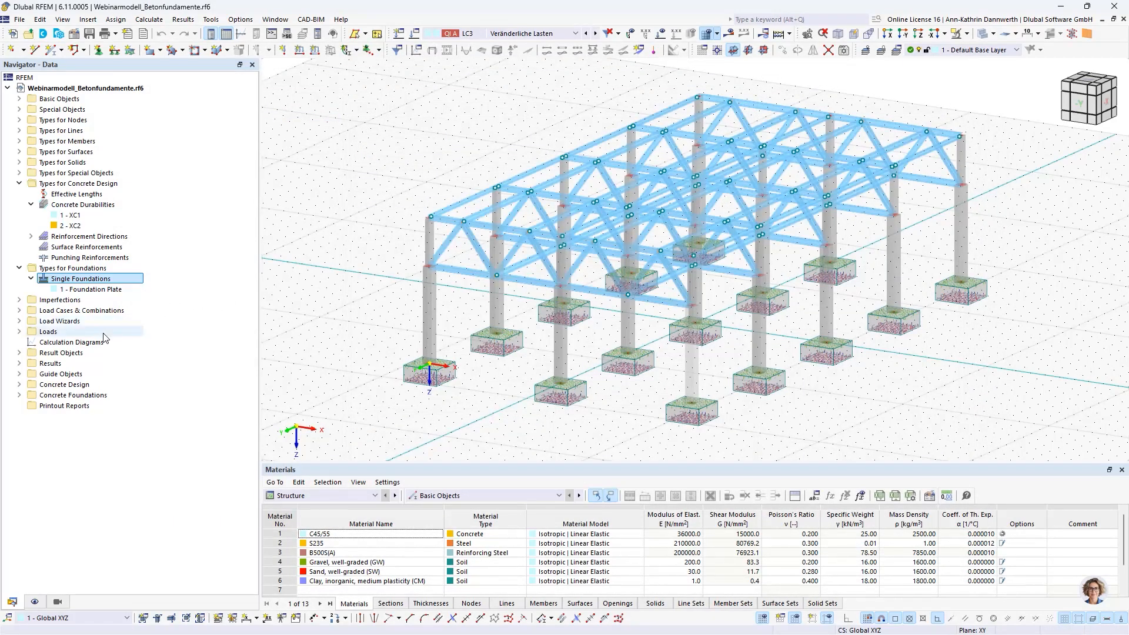
# - Examine the load types offered for a new additional foundation load in LC1, then discard the load
pyautogui.click(20, 331)
pyautogui.click(31, 342)
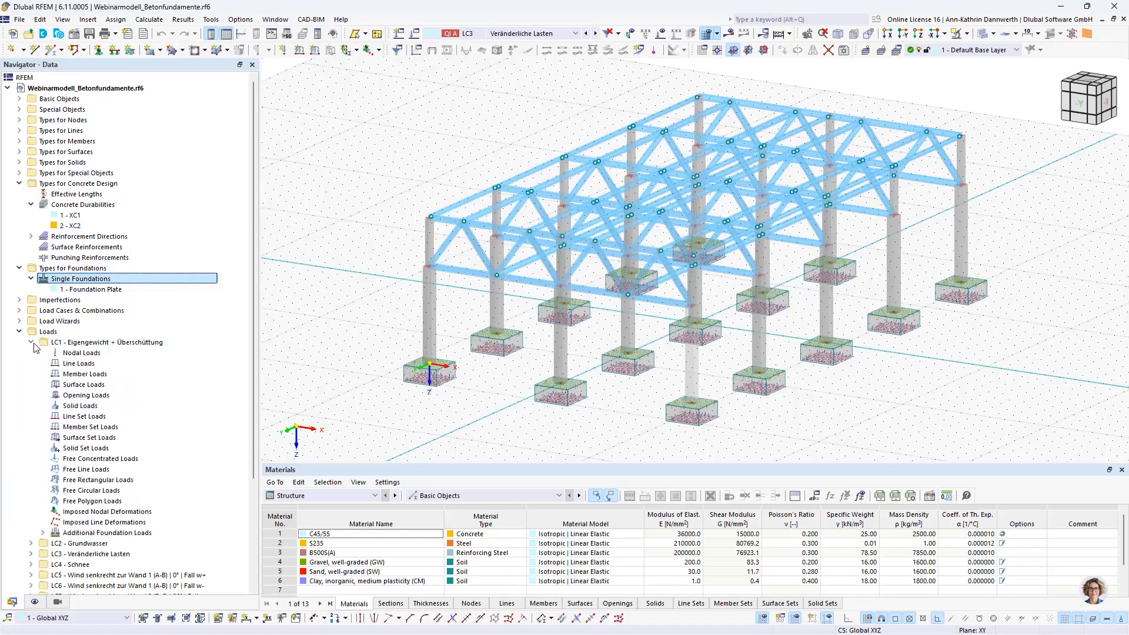
pyautogui.rightClick(90, 533)
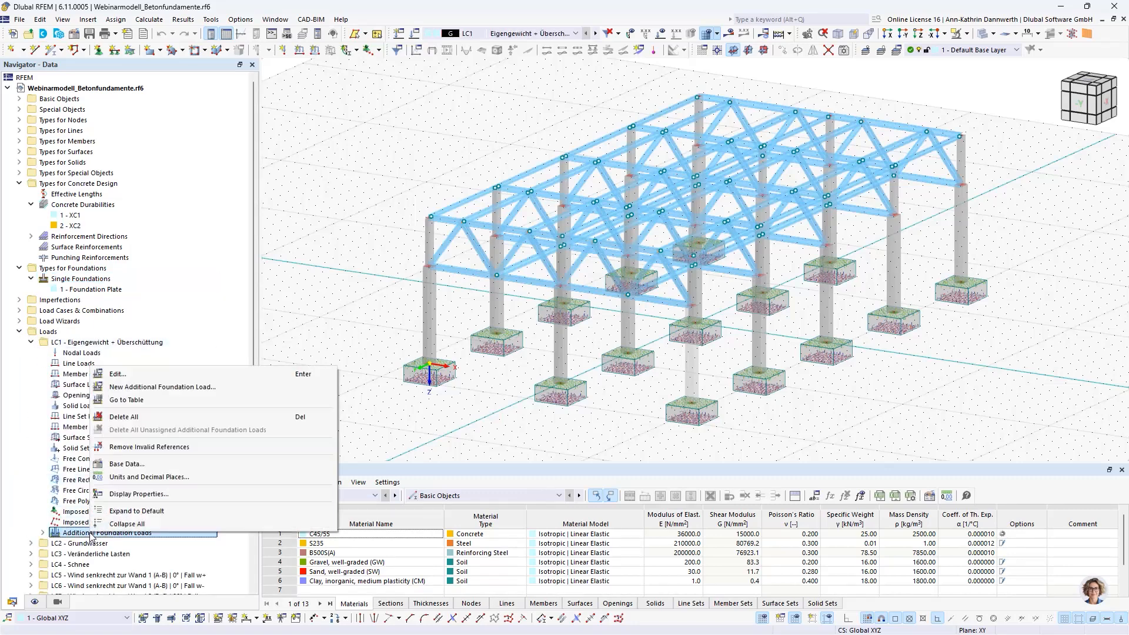
pyautogui.click(132, 391)
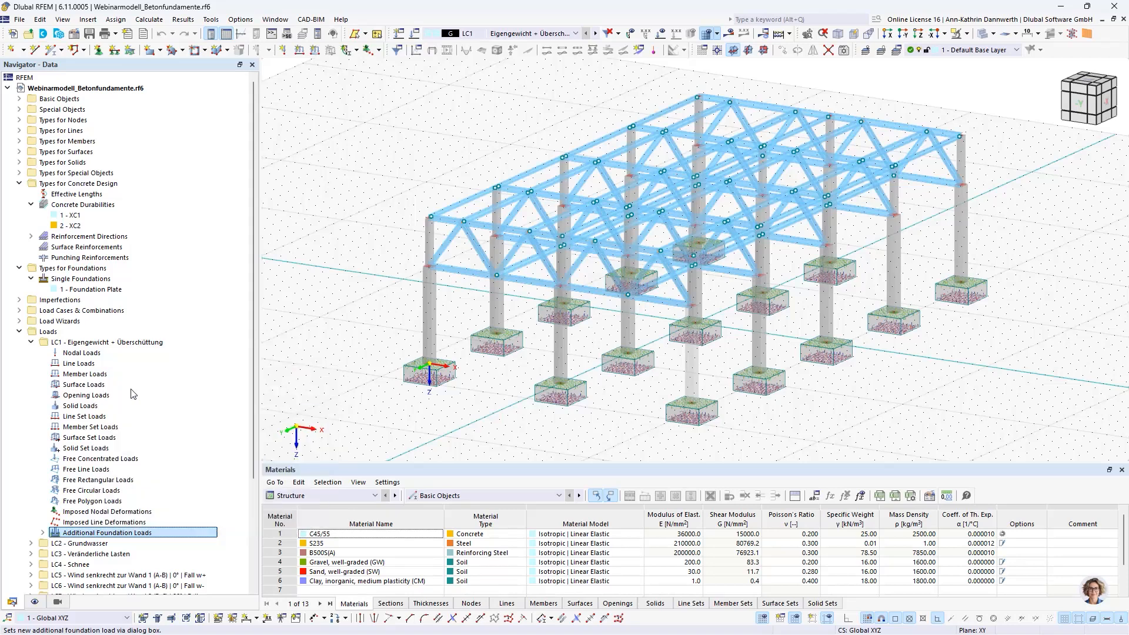
pyautogui.click(361, 212)
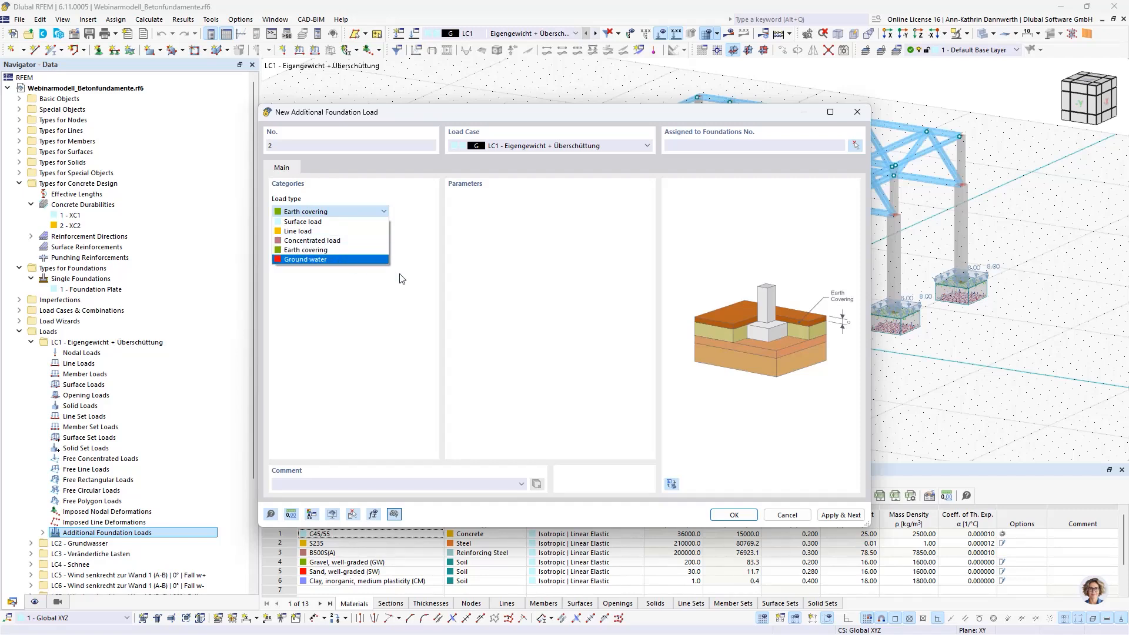
pyautogui.click(859, 115)
pyautogui.click(859, 116)
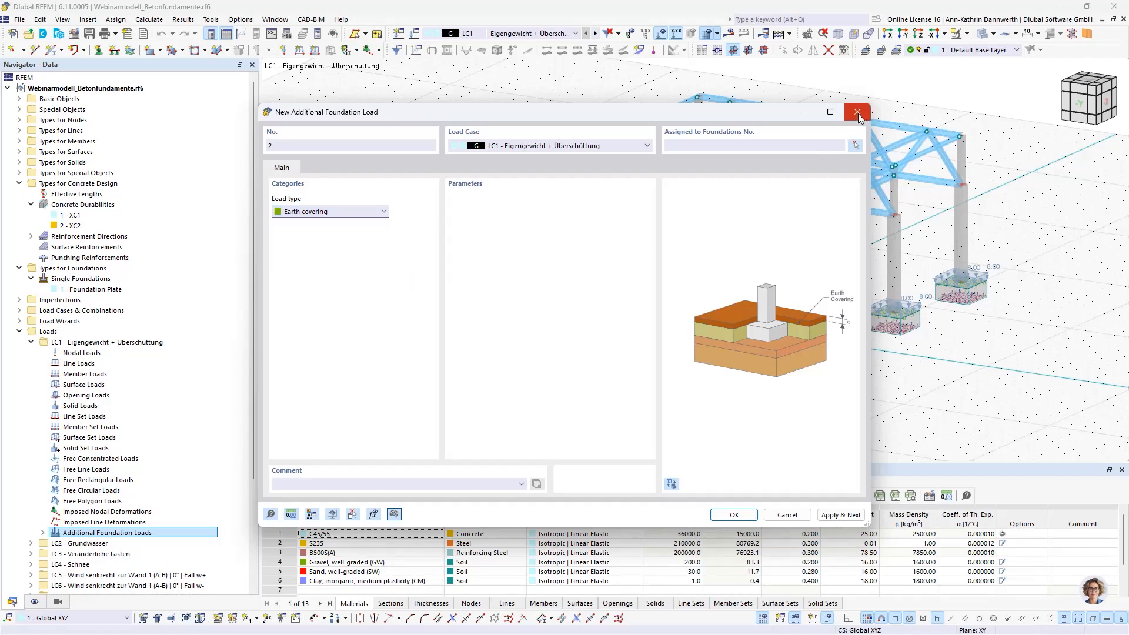
pyautogui.click(628, 375)
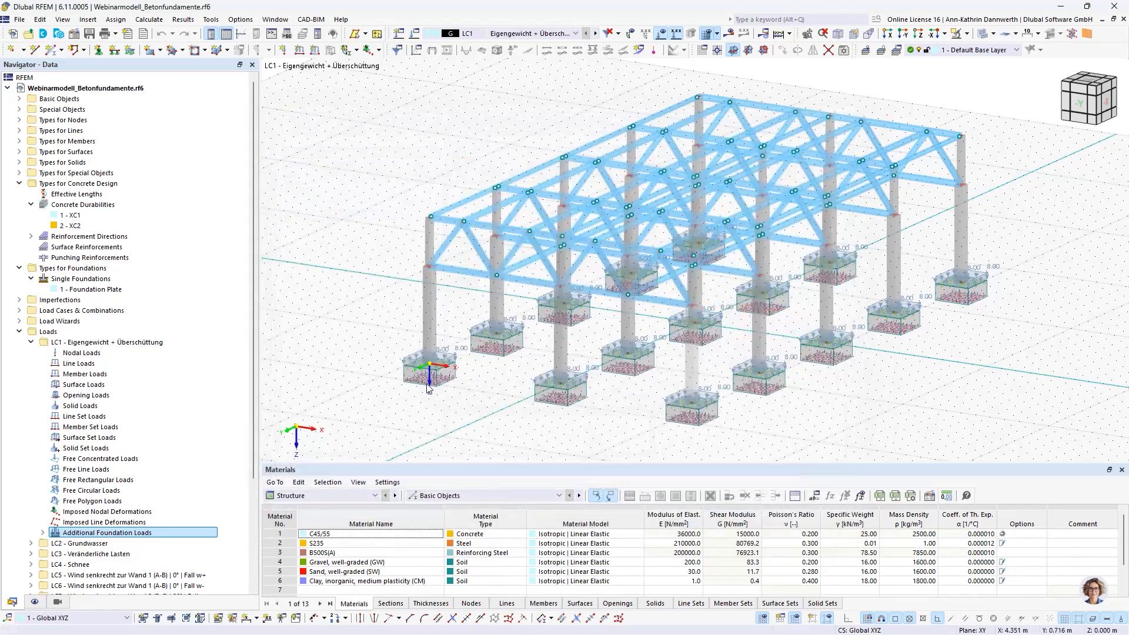
# - Expand the Concrete Foundations data to examine its design situations and its geotechnical and concrete design configurations
pyautogui.scroll(-4, 151, 390)
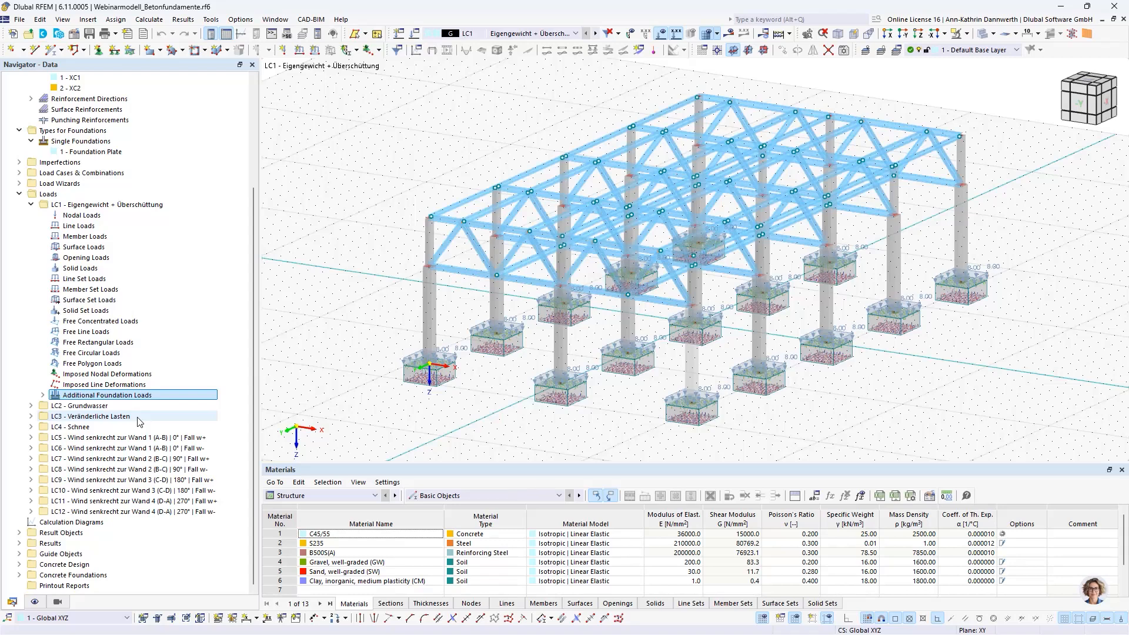
pyautogui.click(19, 574)
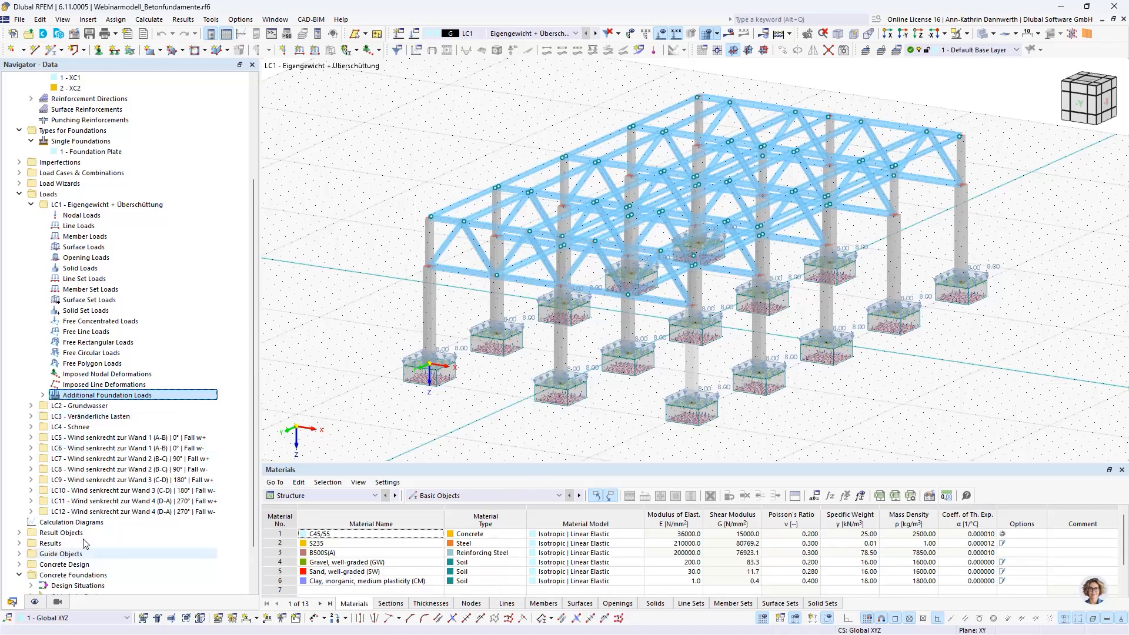
pyautogui.scroll(-2, 85, 544)
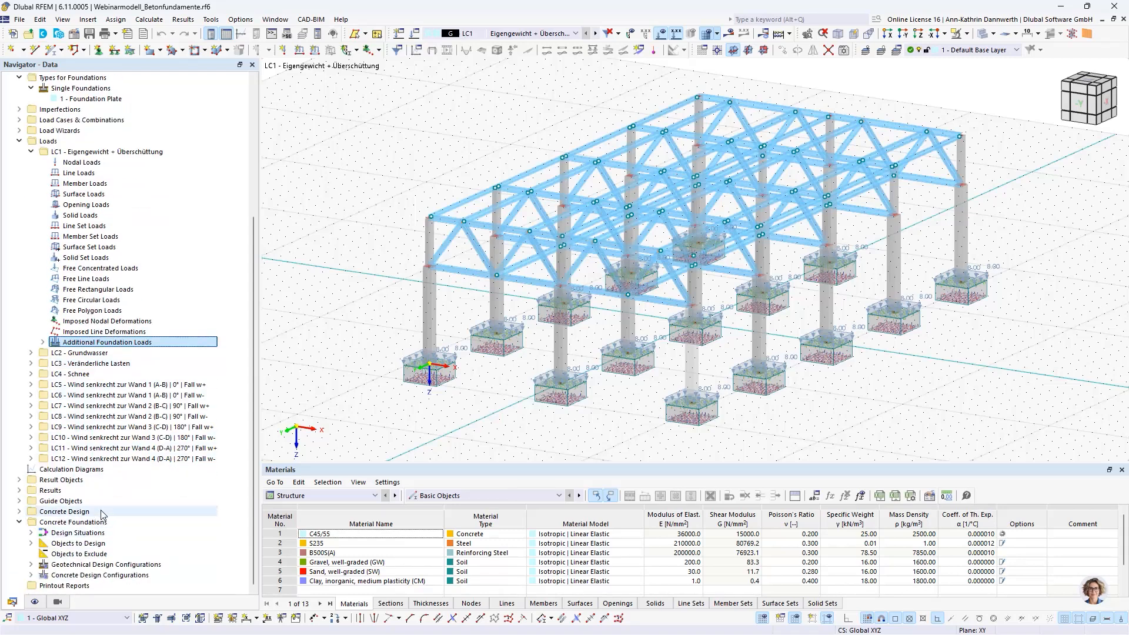
pyautogui.click(31, 532)
pyautogui.scroll(-2, 91, 533)
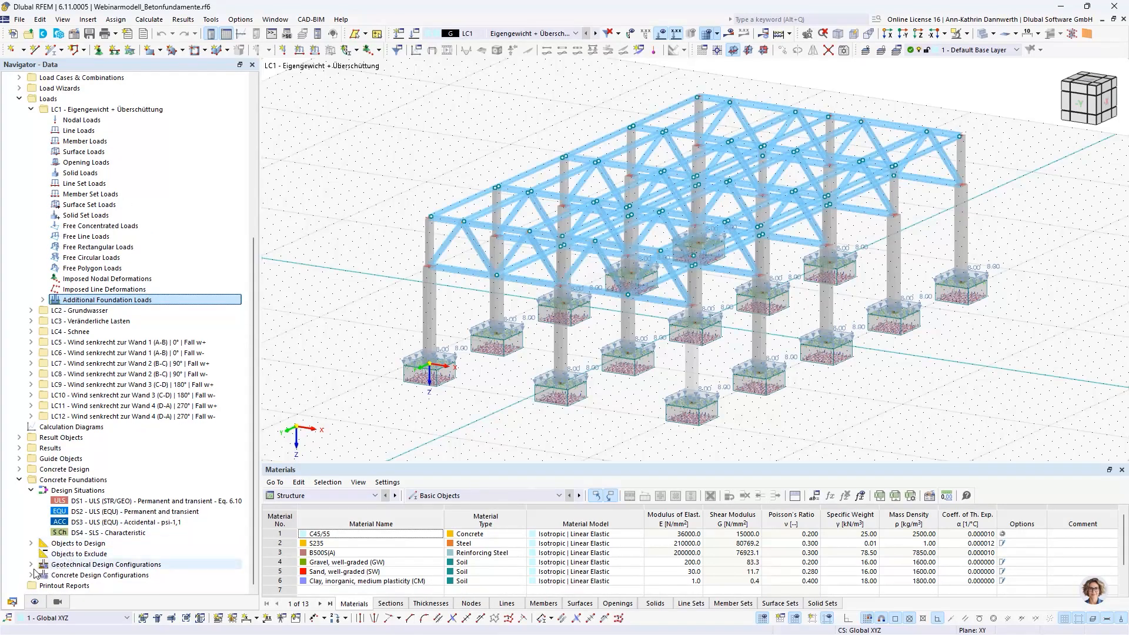
pyautogui.click(31, 565)
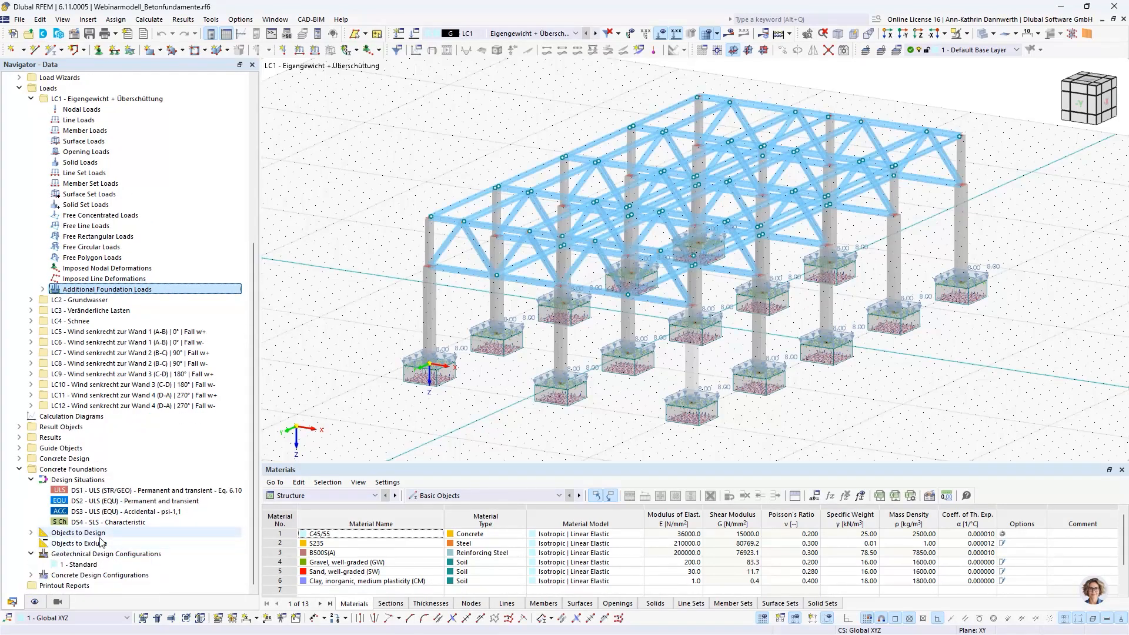
pyautogui.click(31, 575)
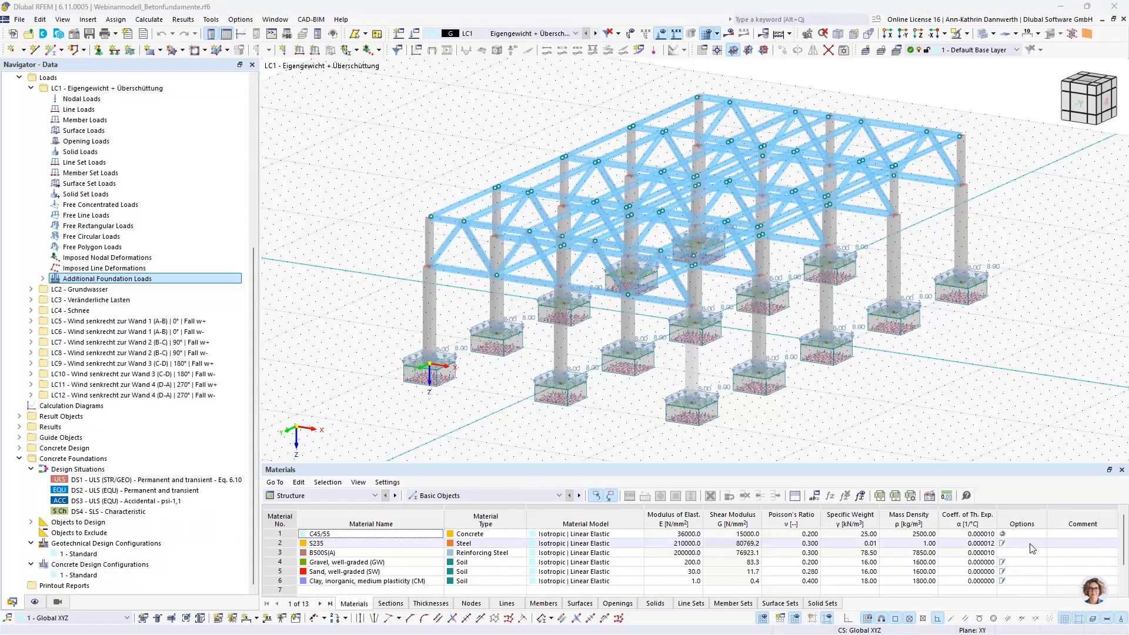
# - Examine the location and model parameters in the model's base data, then close the base data
pyautogui.click(73, 35)
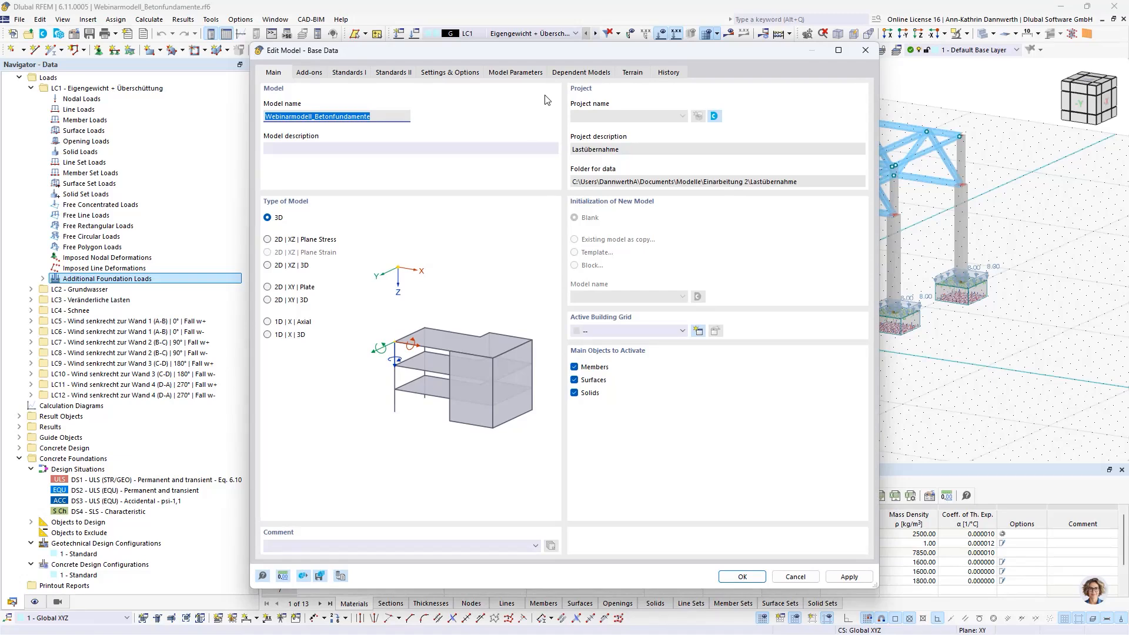
pyautogui.click(533, 75)
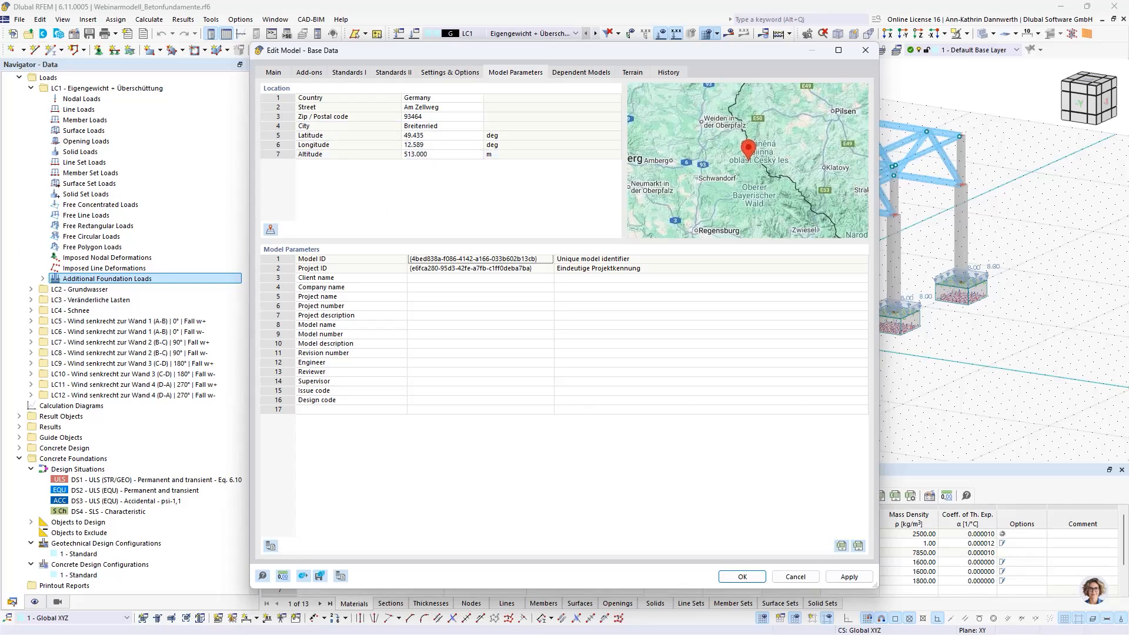
pyautogui.click(471, 166)
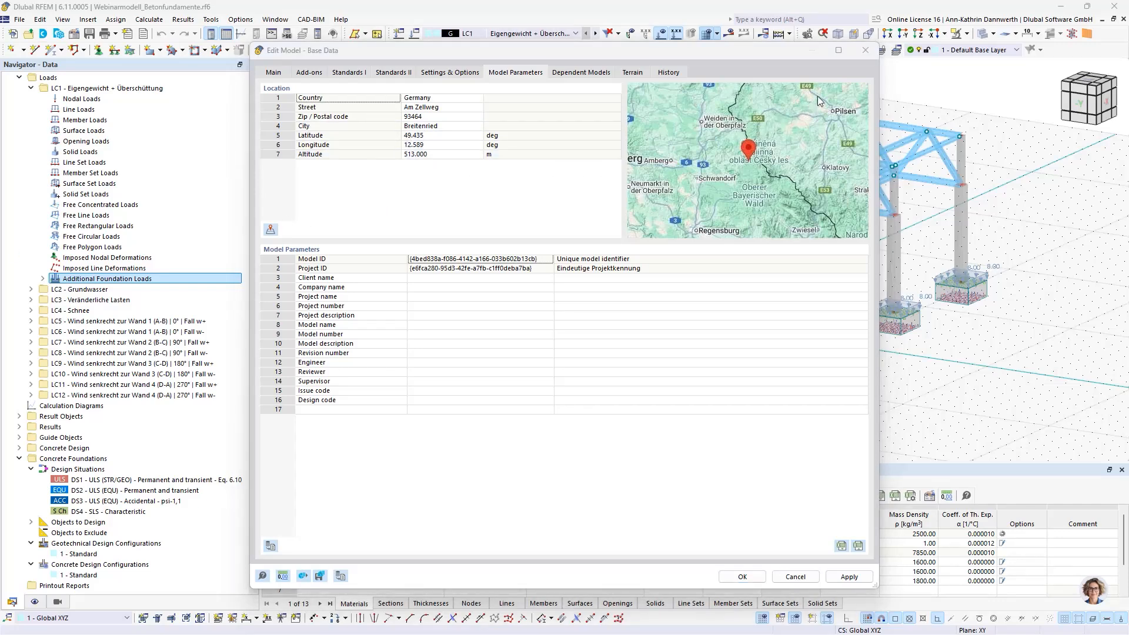
pyautogui.click(864, 54)
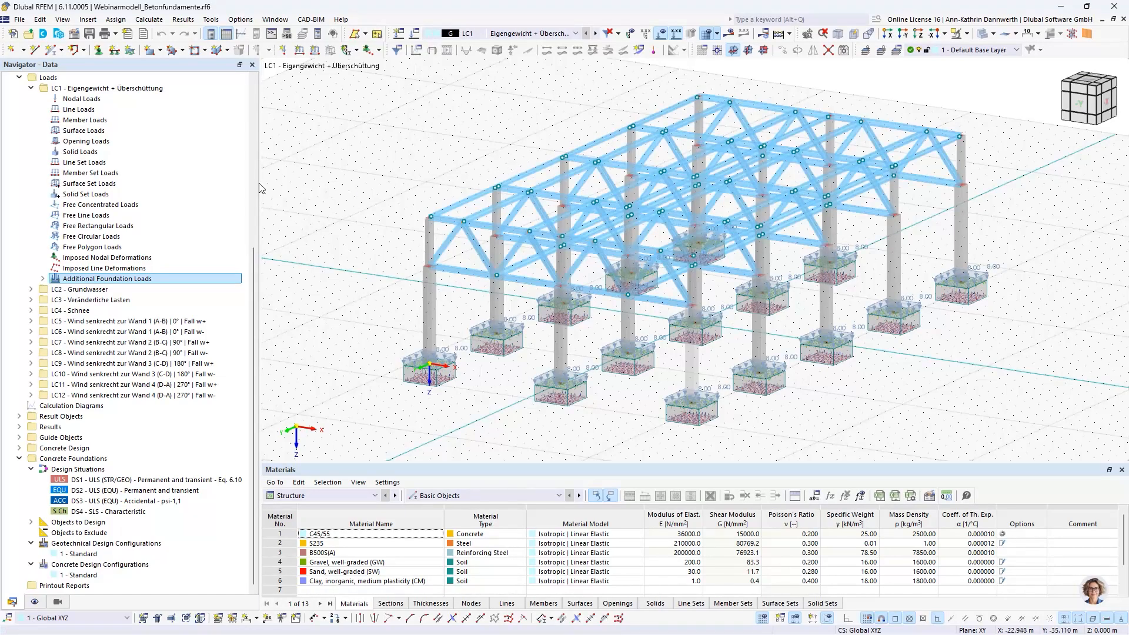
# - Start a new material and load the soil "Clay, inorganic, low plasticity (CL)" to DIN 18196:2011-05 from the material library
pyautogui.scroll(8, 147, 232)
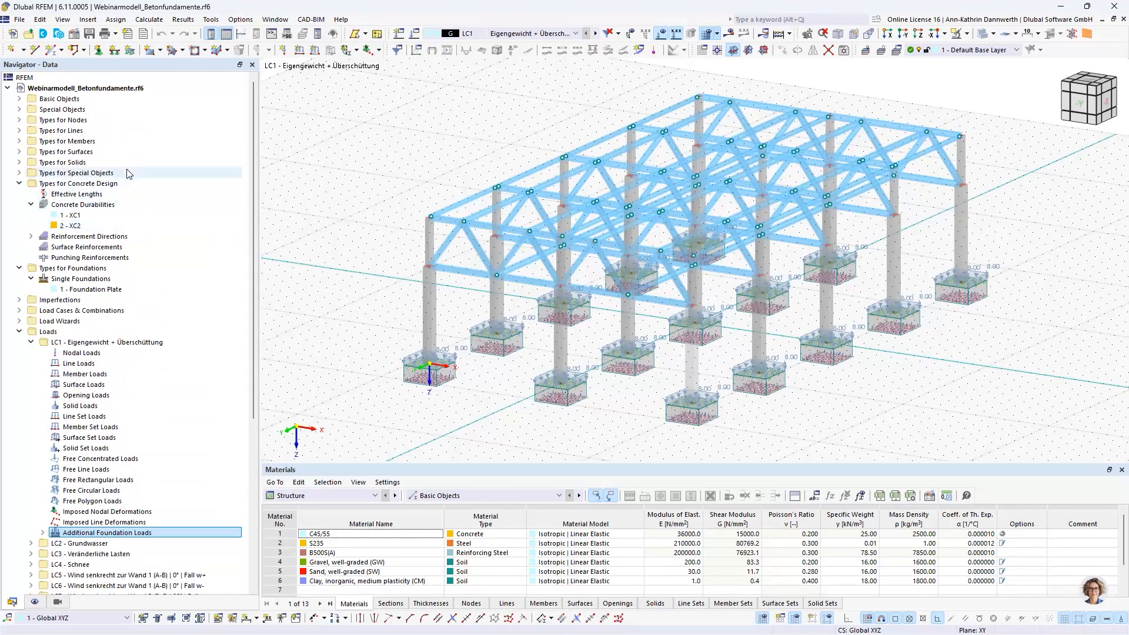
pyautogui.click(21, 100)
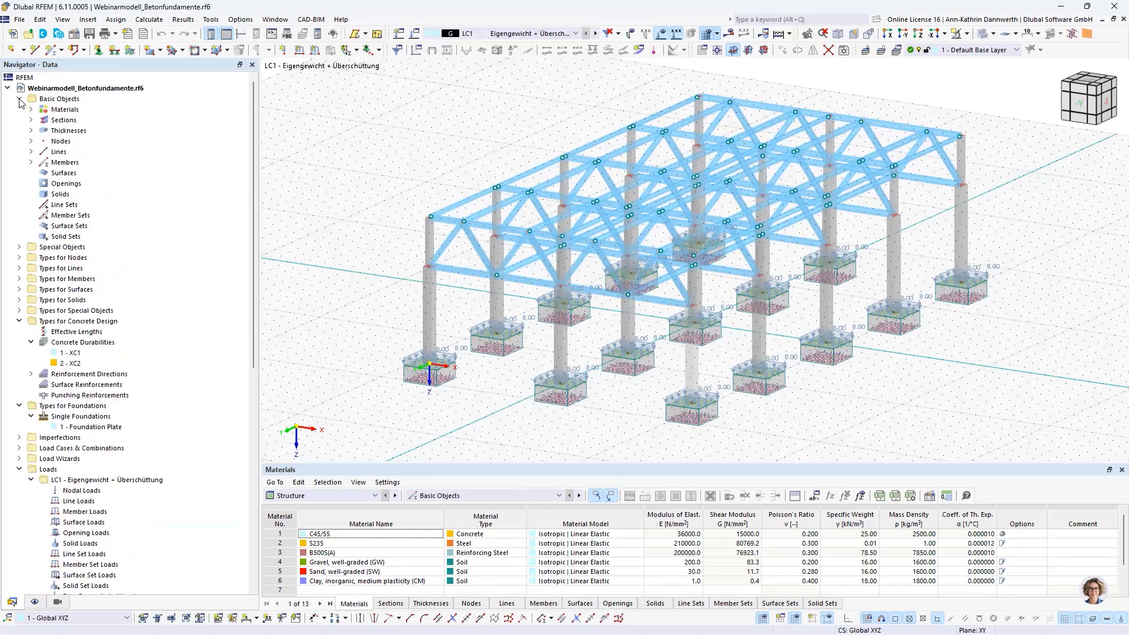
pyautogui.click(31, 110)
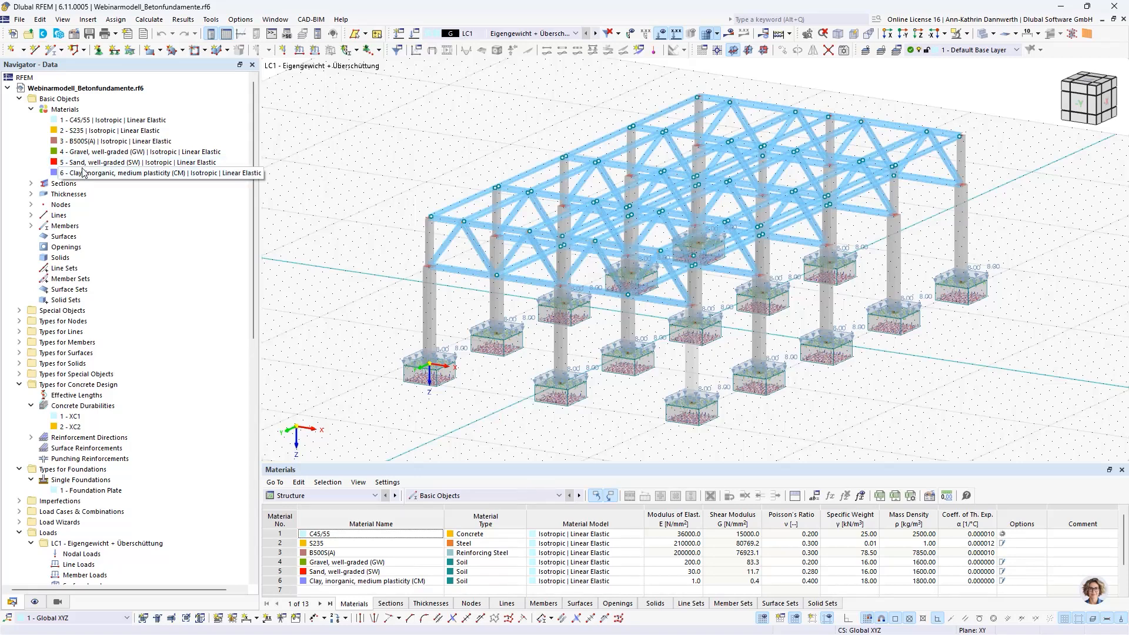
pyautogui.rightClick(66, 109)
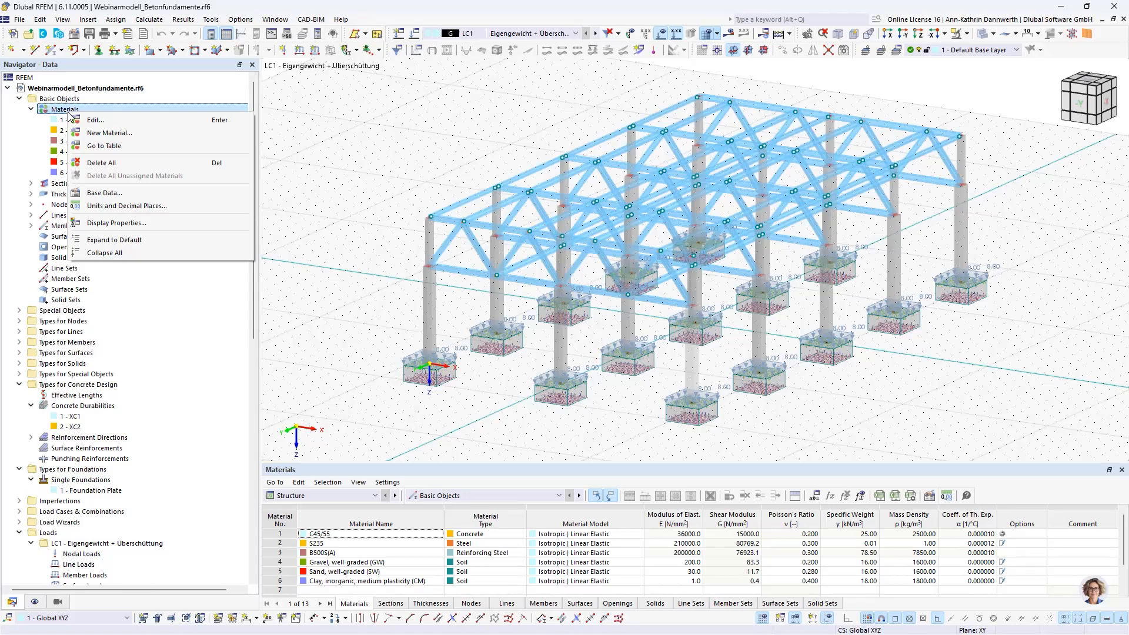
pyautogui.click(90, 134)
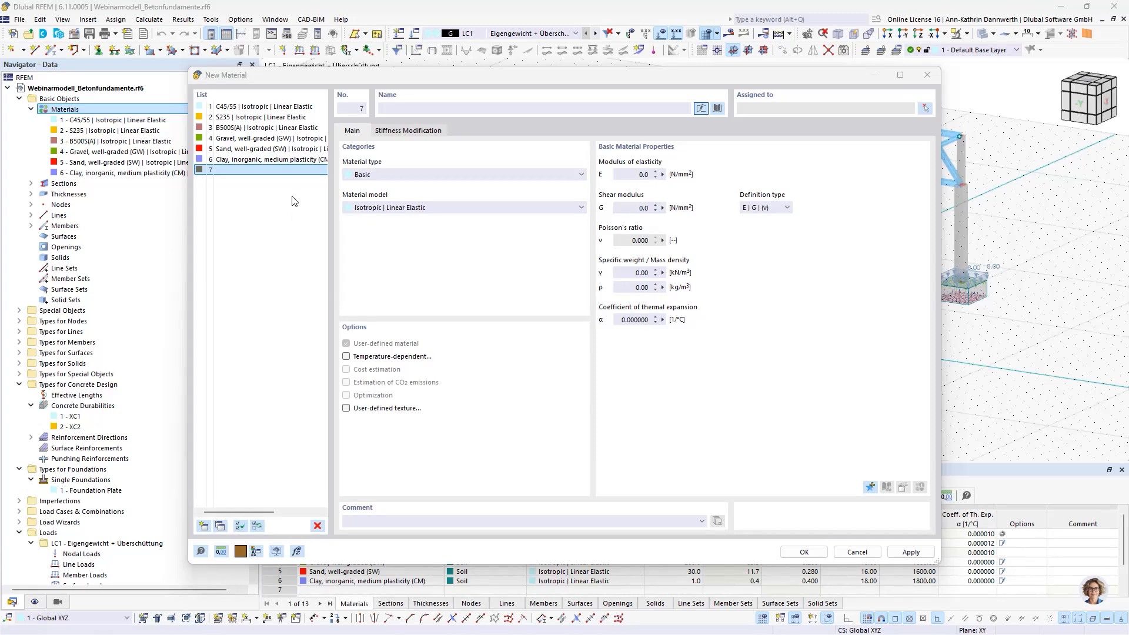
pyautogui.click(719, 107)
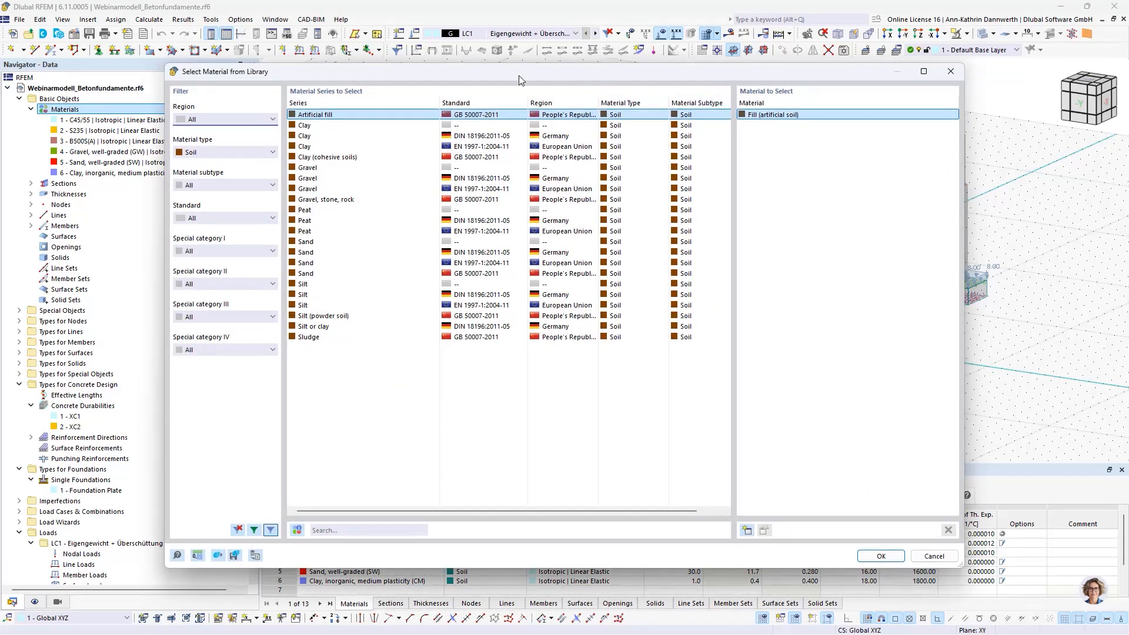
pyautogui.click(265, 154)
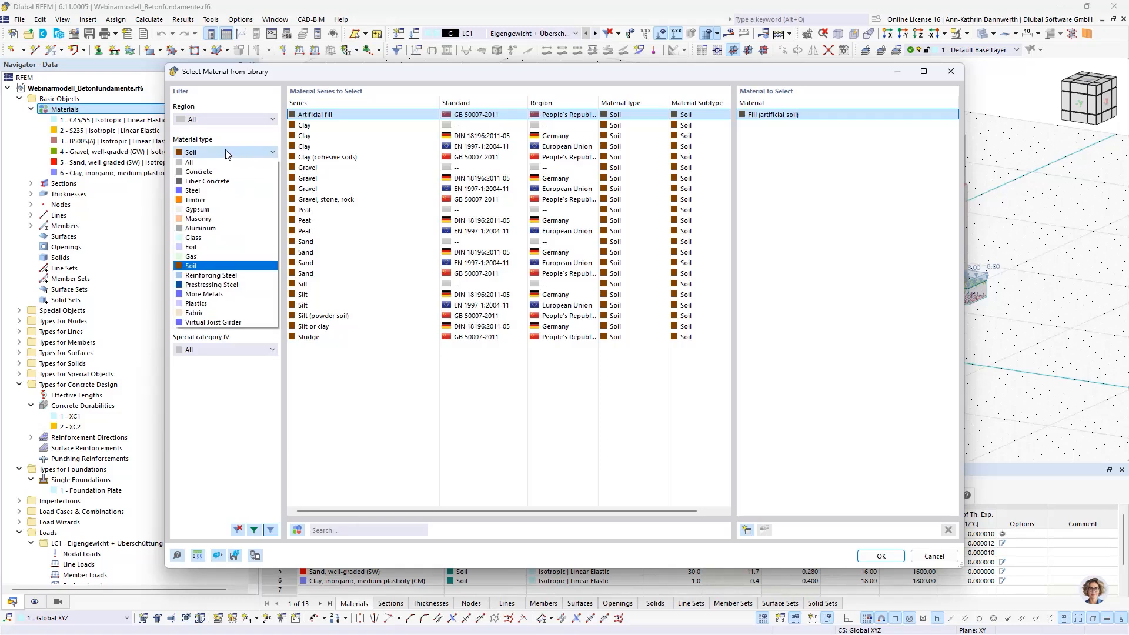
pyautogui.click(199, 265)
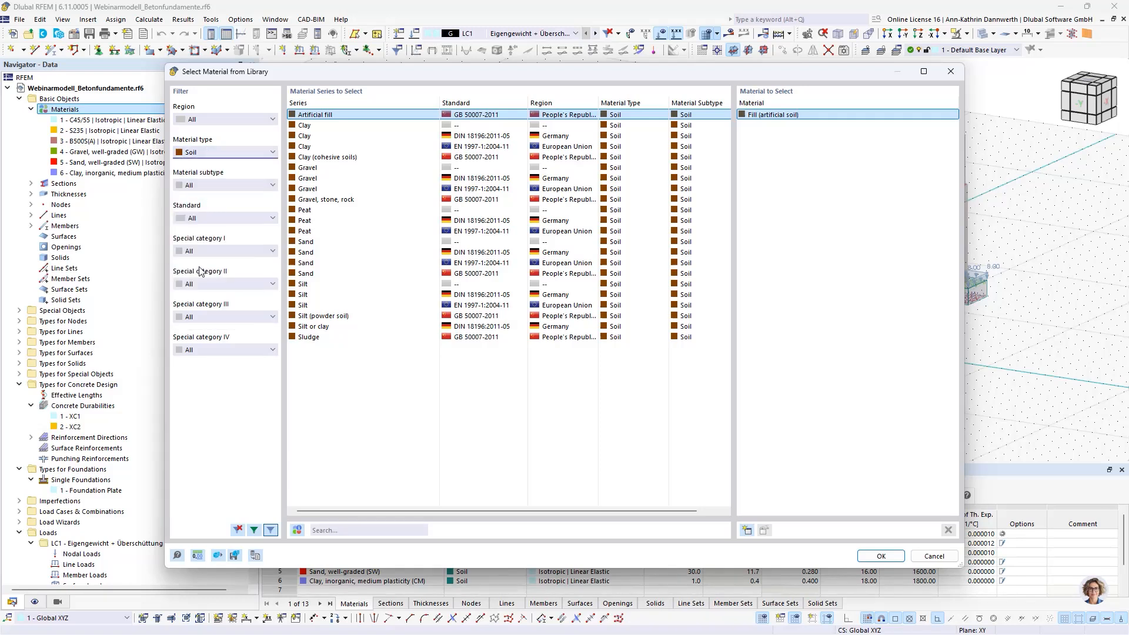
pyautogui.click(315, 147)
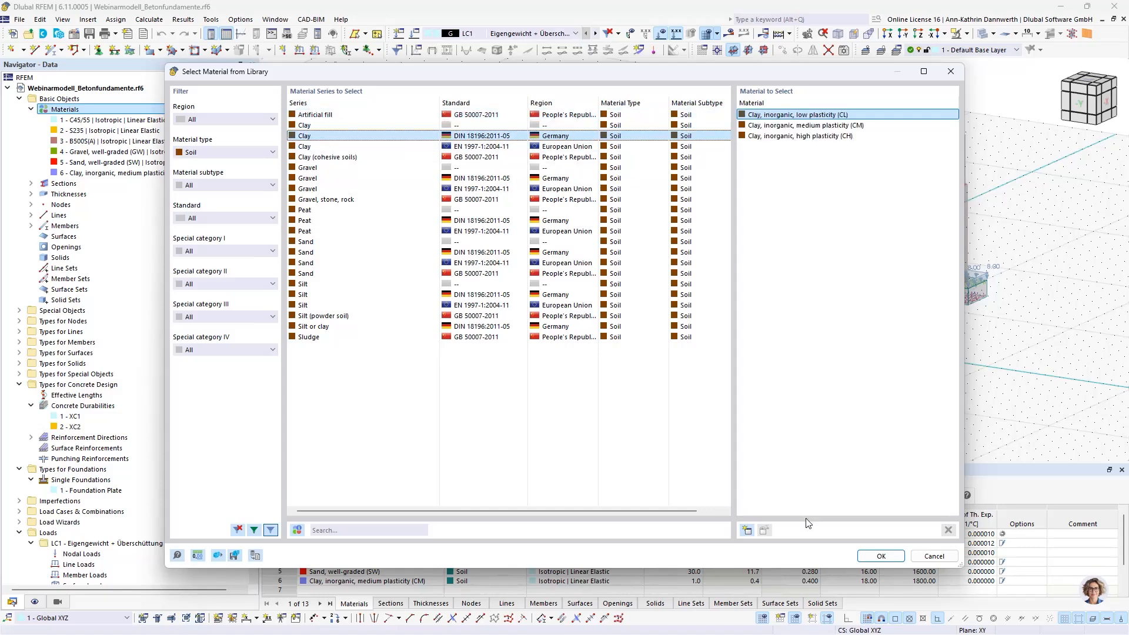
pyautogui.click(865, 556)
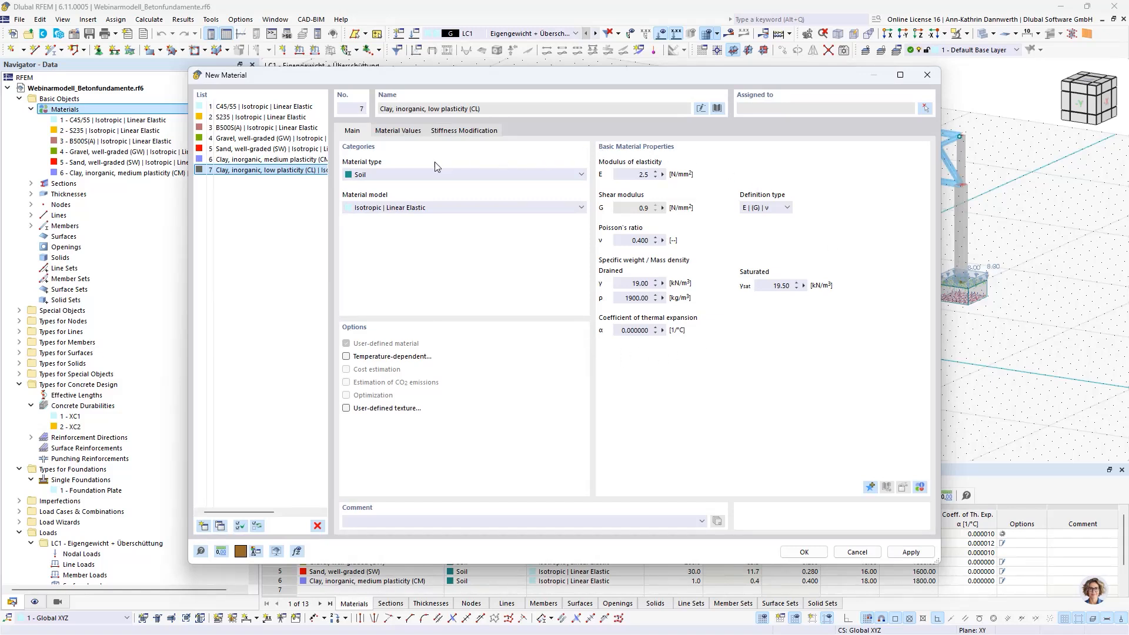
# - Examine the basic and soil property values of the low plasticity clay, then discard the new material
pyautogui.click(386, 132)
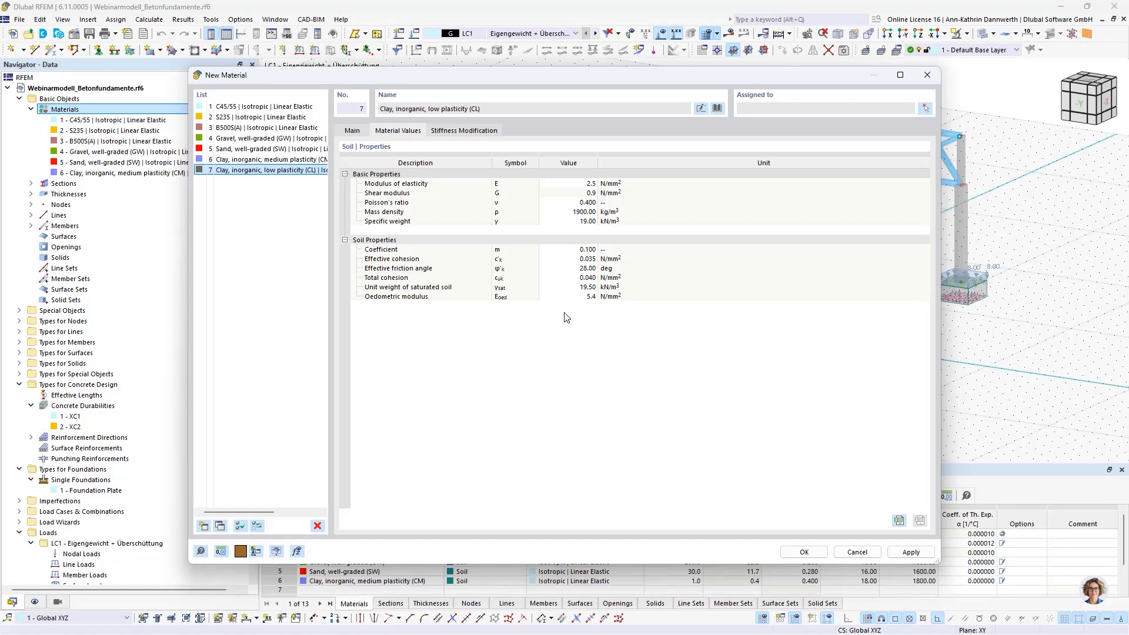
pyautogui.click(926, 75)
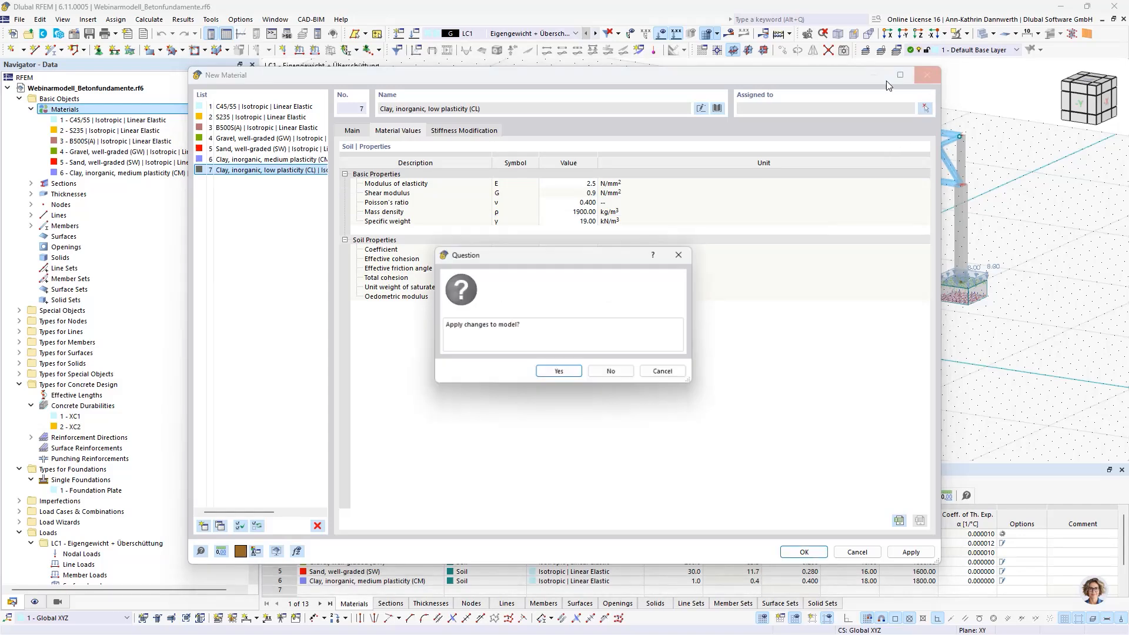
pyautogui.click(596, 372)
# - Examine the section types offered in the section library for a new section, then discard the section
pyautogui.click(31, 183)
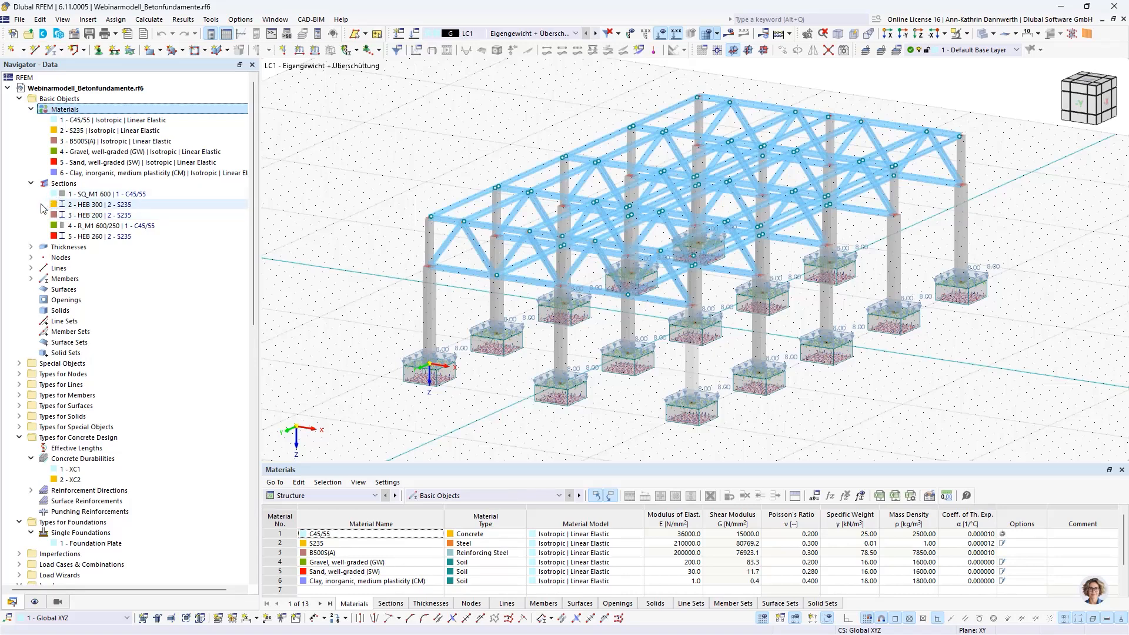
pyautogui.rightClick(64, 184)
pyautogui.click(81, 207)
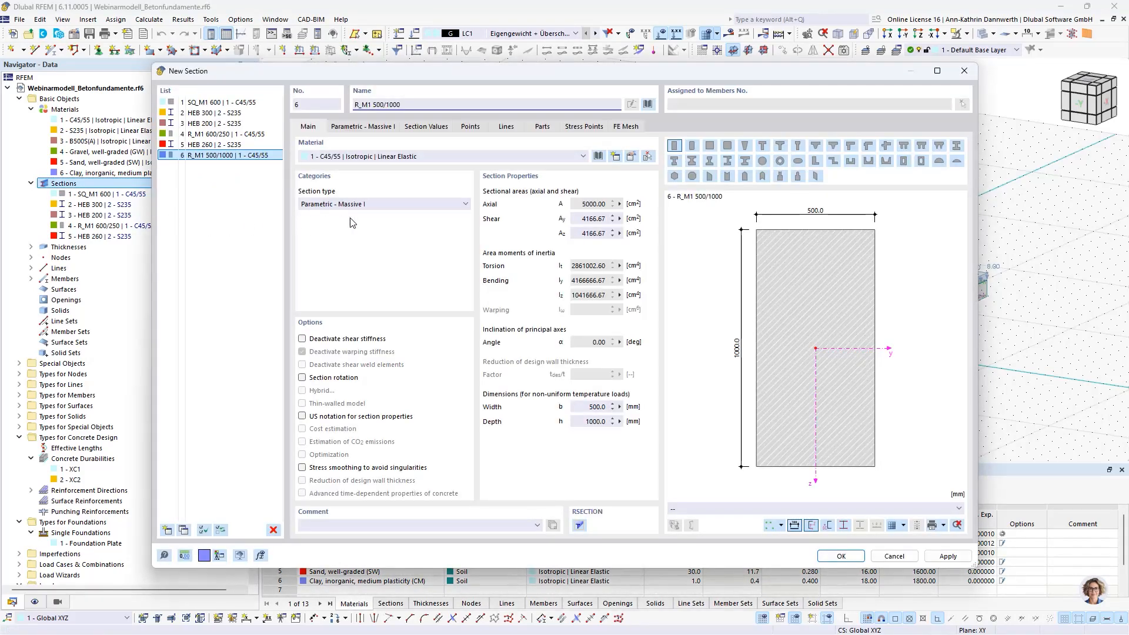
pyautogui.click(646, 106)
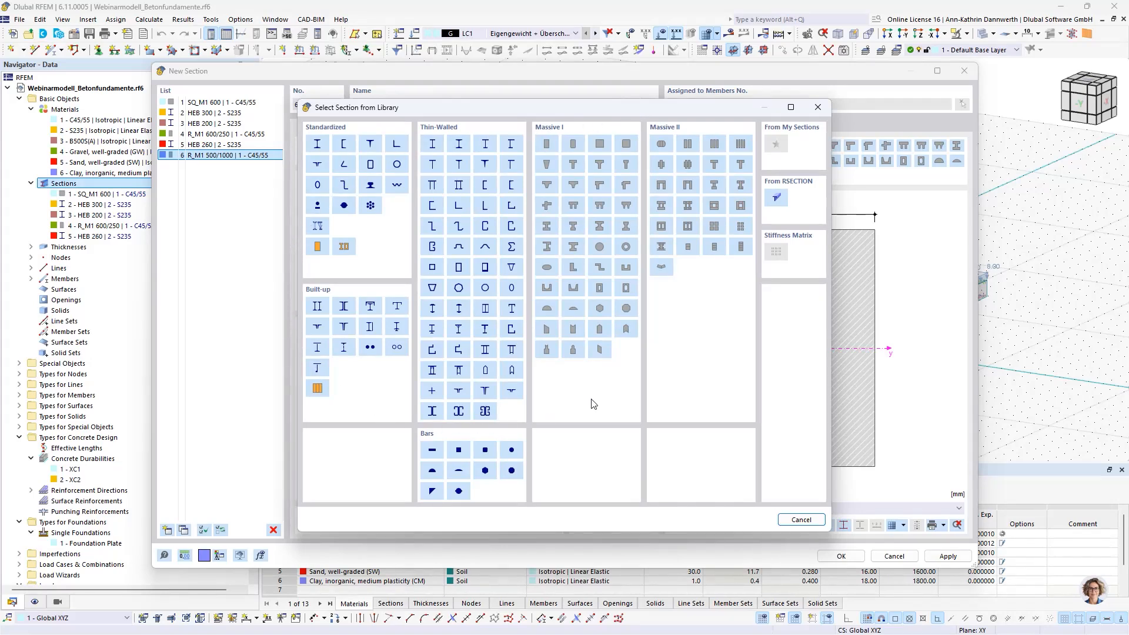
pyautogui.click(823, 107)
pyautogui.click(964, 71)
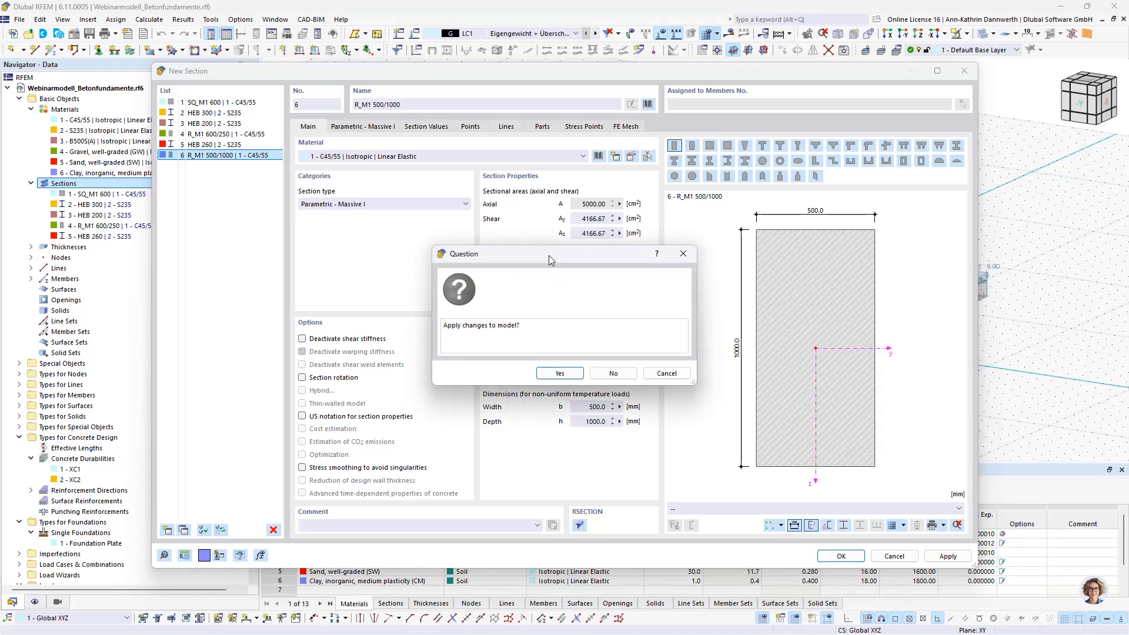
pyautogui.click(593, 376)
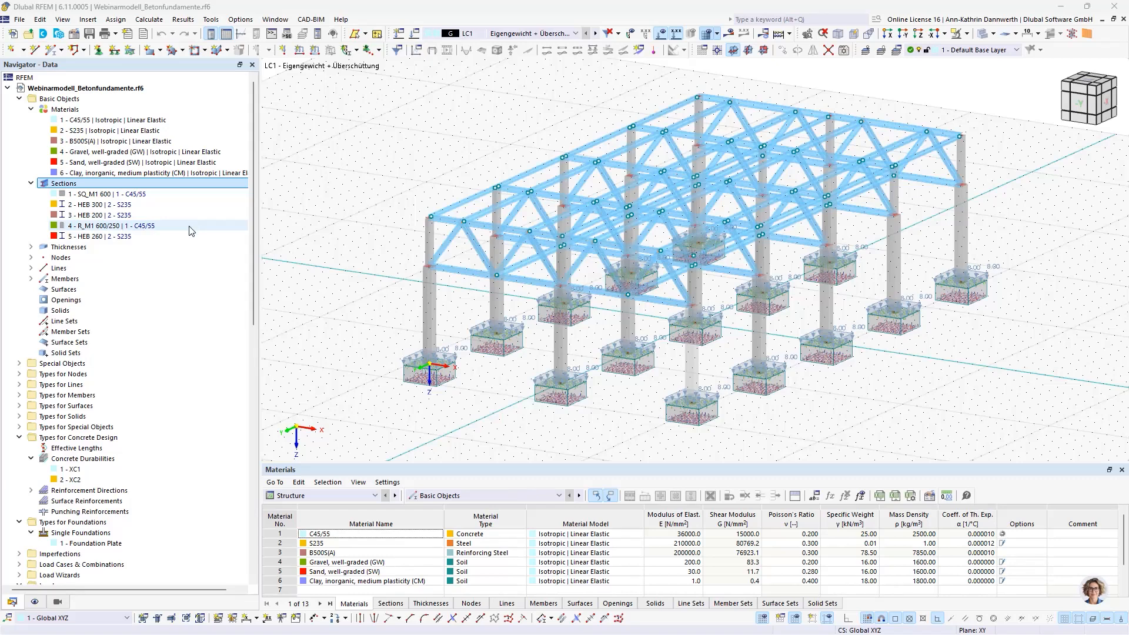
# - Examine the support conditions and the single foundation assignment of the Fixed nodal support, then close it
pyautogui.click(20, 374)
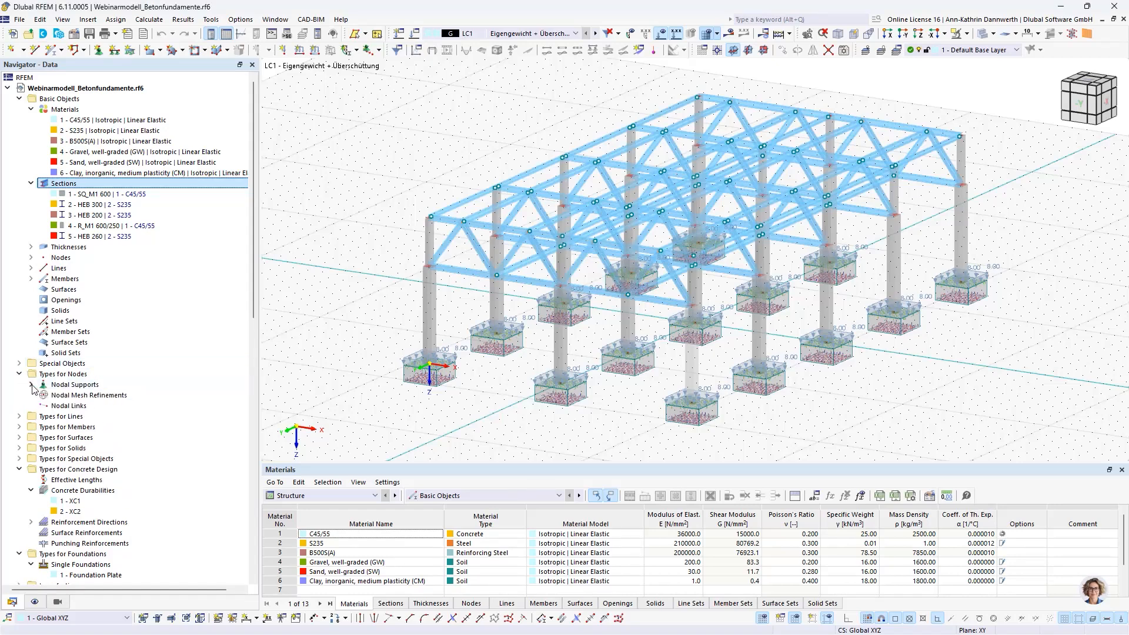
pyautogui.click(31, 384)
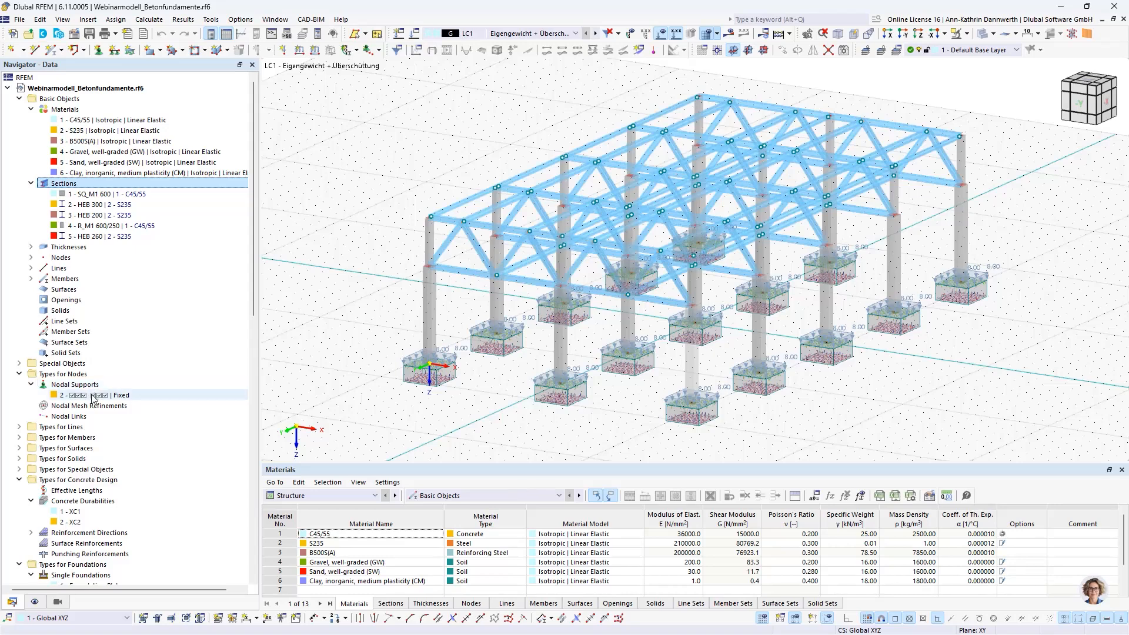
pyautogui.click(92, 396)
pyautogui.doubleClick(93, 395)
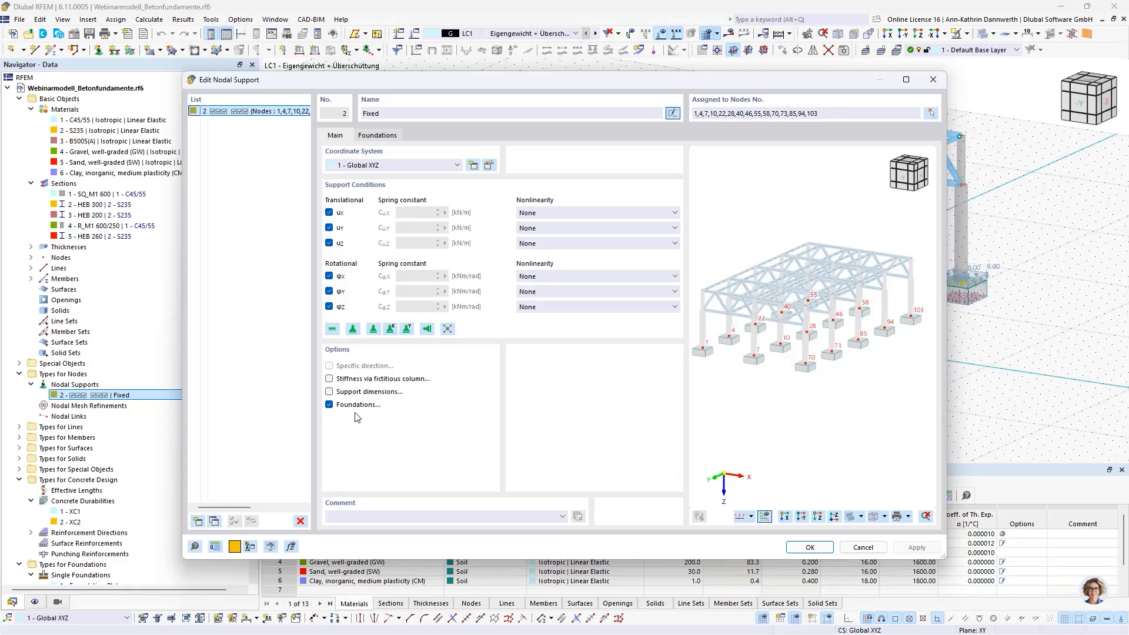
pyautogui.click(377, 135)
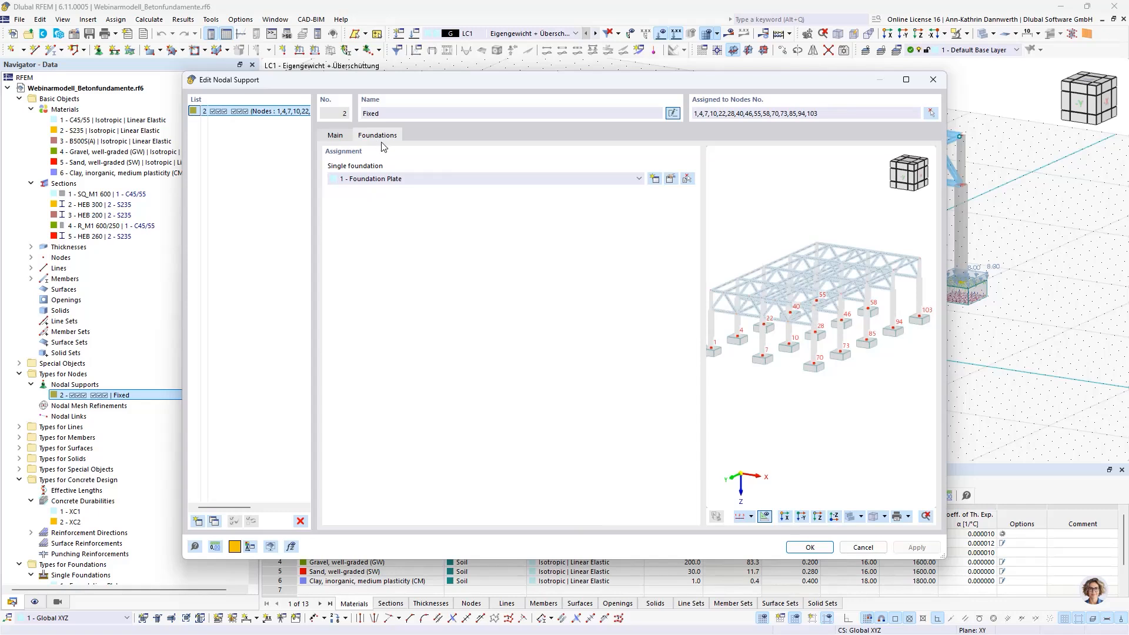
pyautogui.click(425, 179)
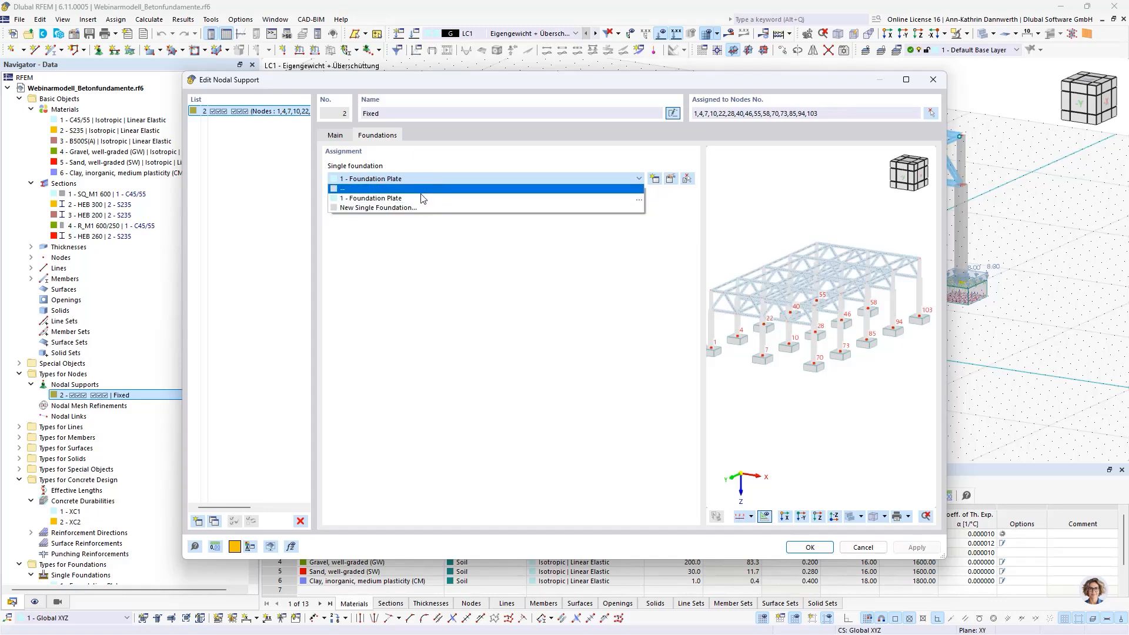
pyautogui.click(426, 199)
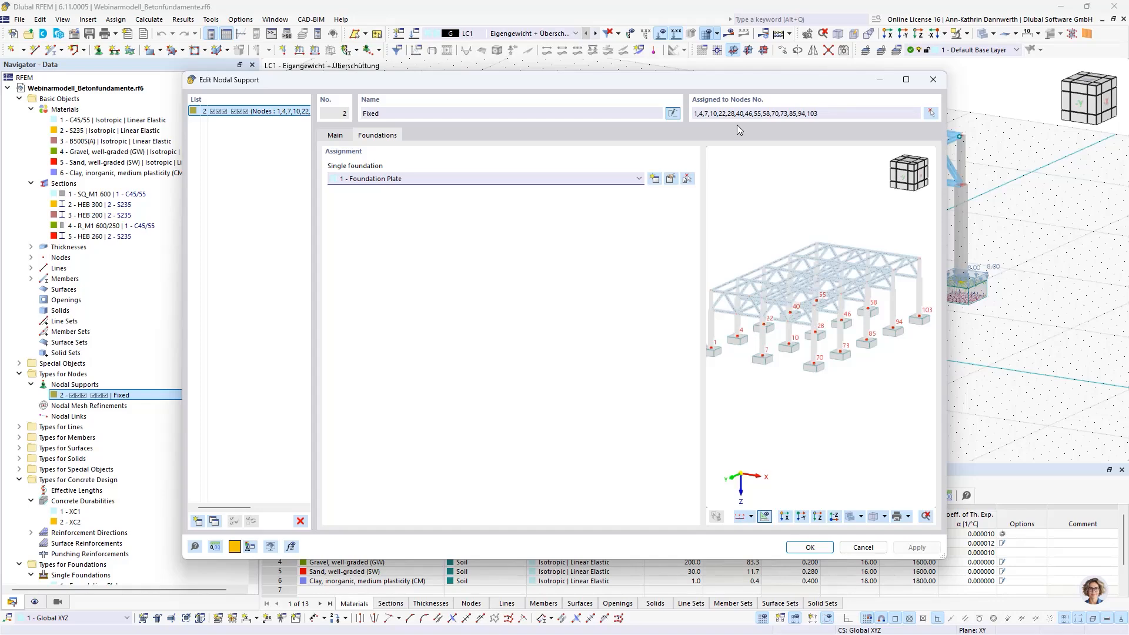
pyautogui.click(932, 81)
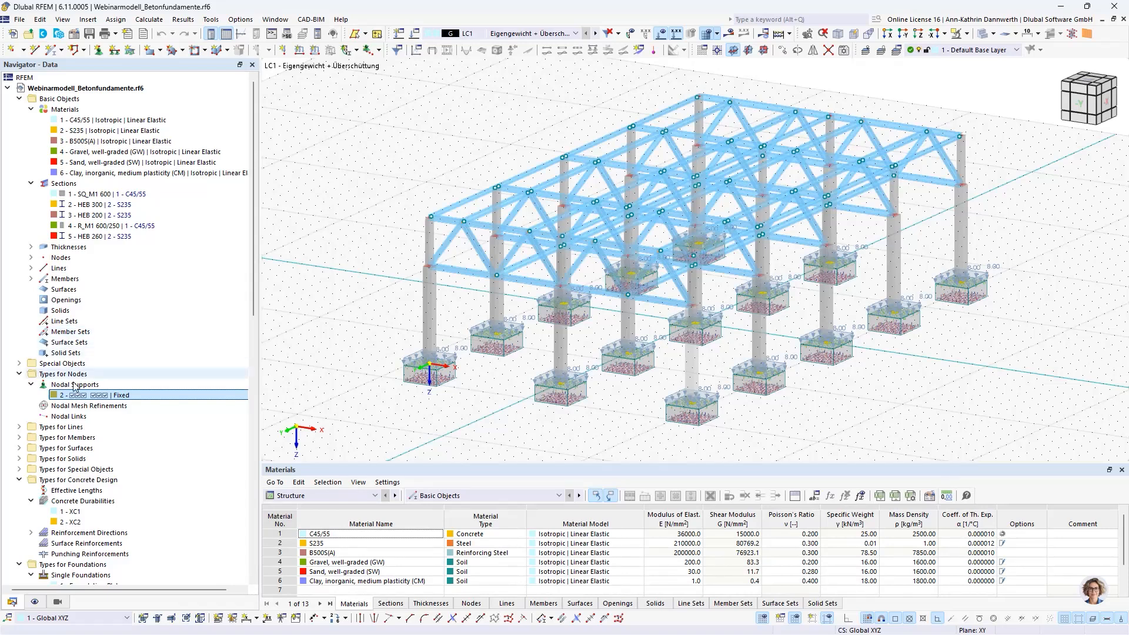
# - Start a new single foundation, preview the smooth-sided block and stepped foundation types, and settle on the type Foundation Plate
pyautogui.scroll(-2, 52, 484)
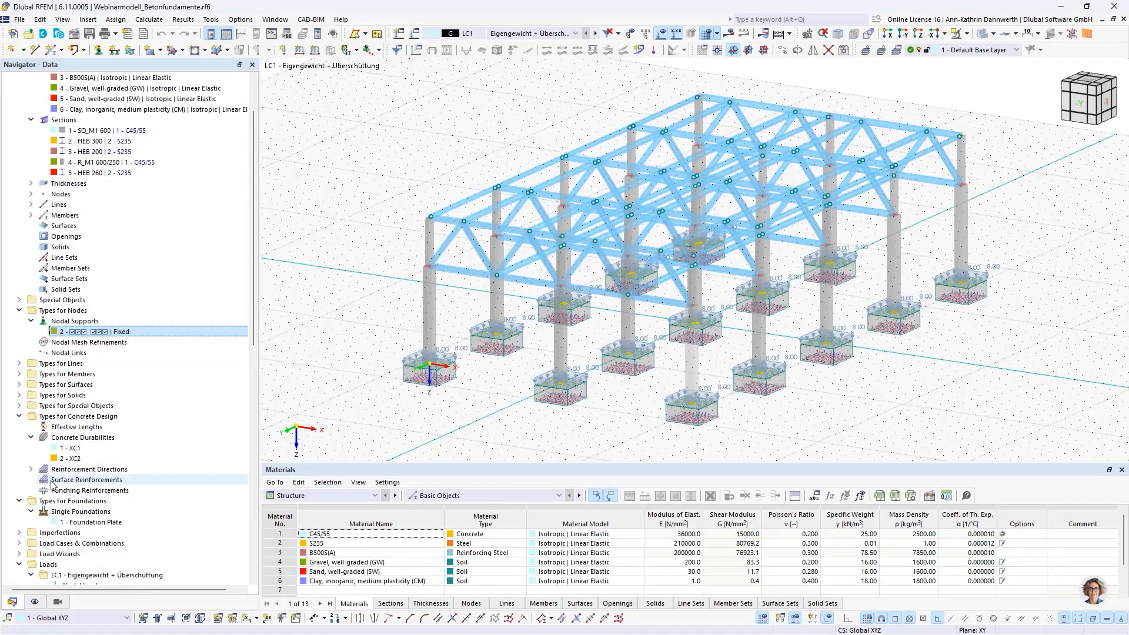
pyautogui.rightClick(82, 516)
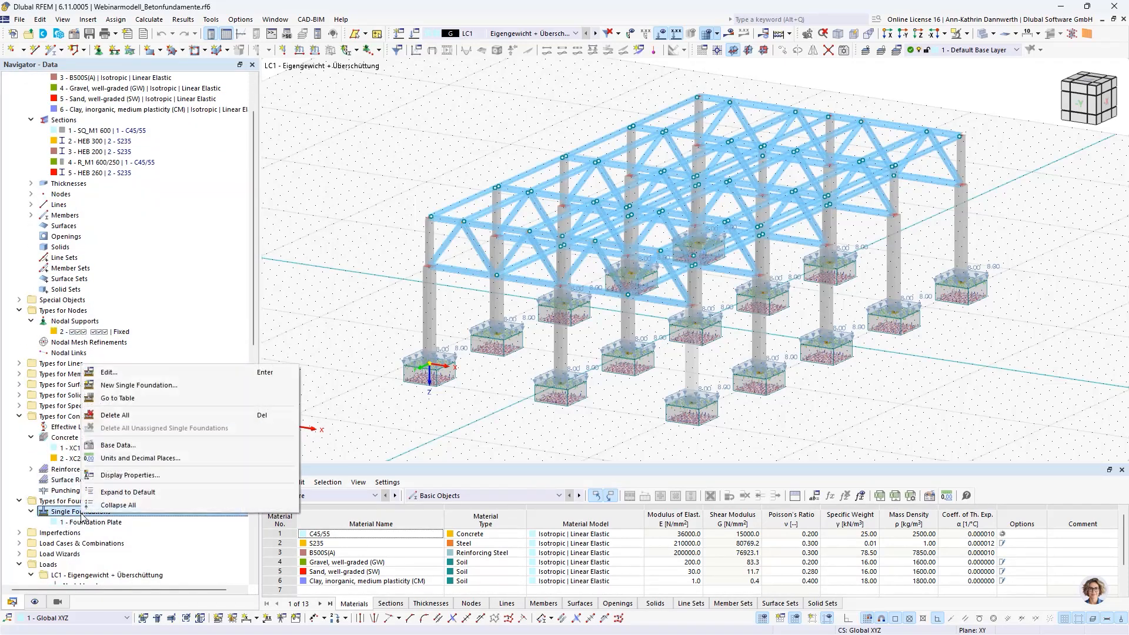
pyautogui.click(130, 387)
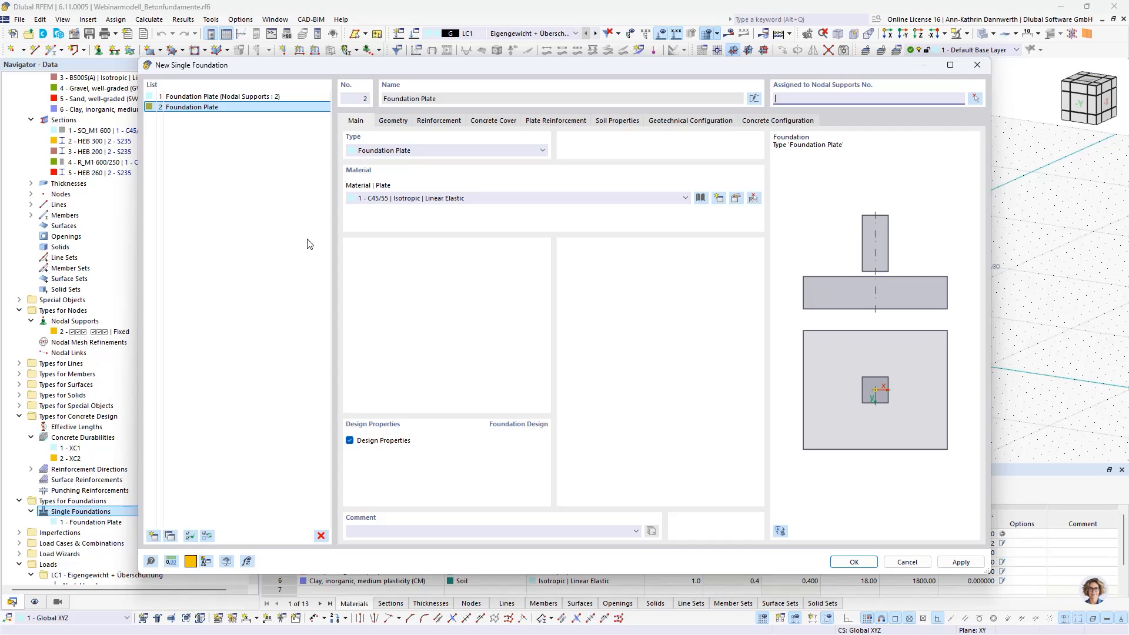
pyautogui.click(443, 151)
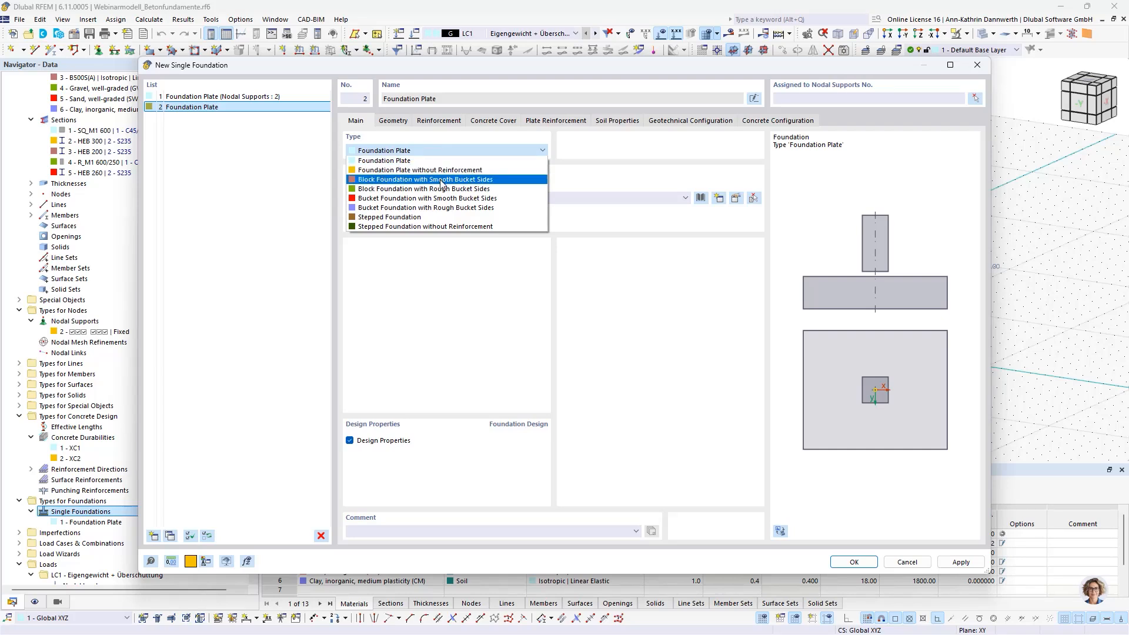
pyautogui.click(493, 180)
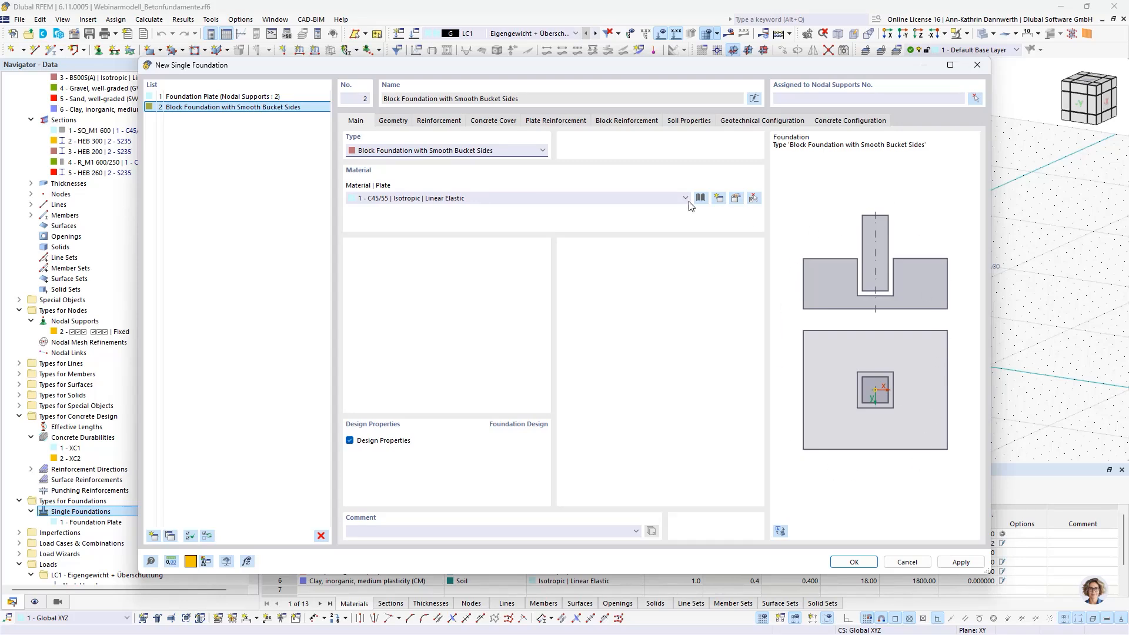
pyautogui.click(521, 152)
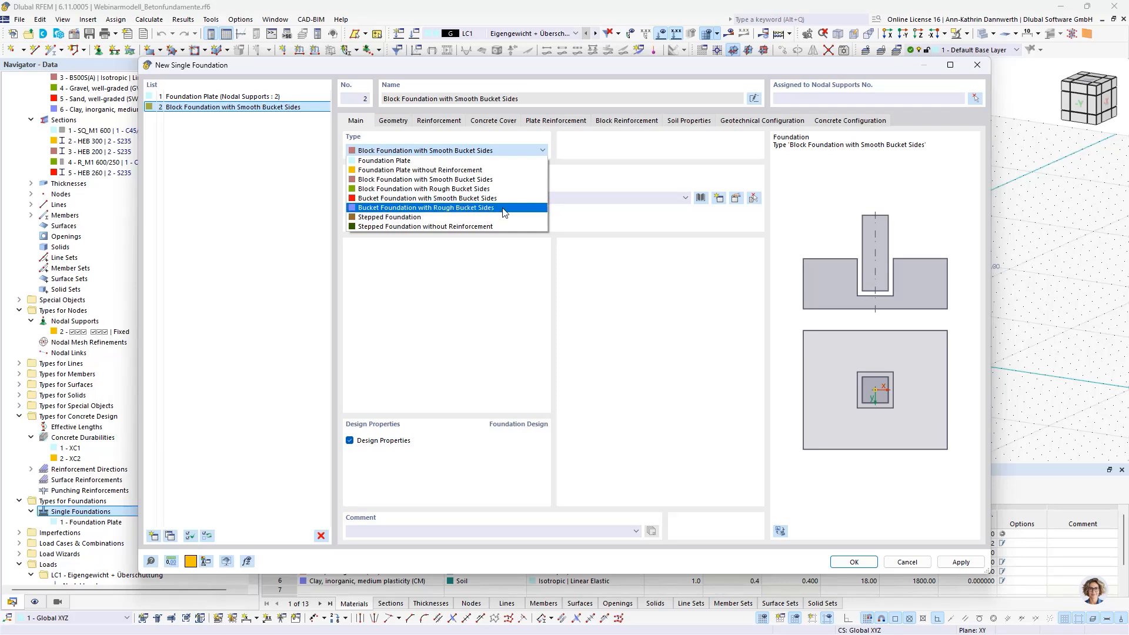
pyautogui.click(493, 222)
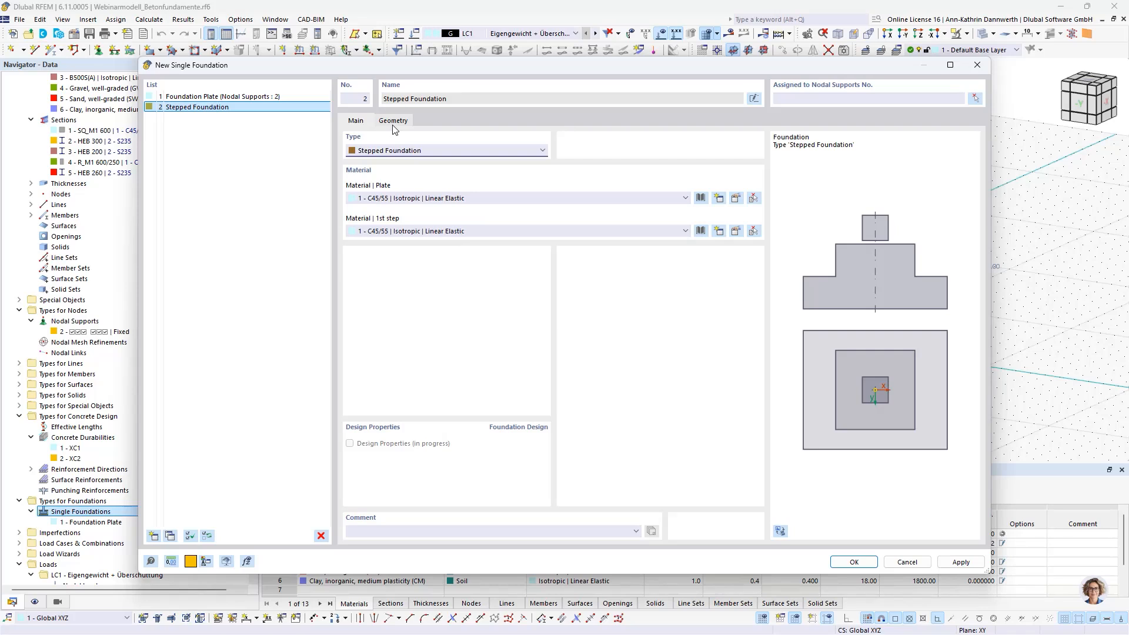
pyautogui.click(376, 151)
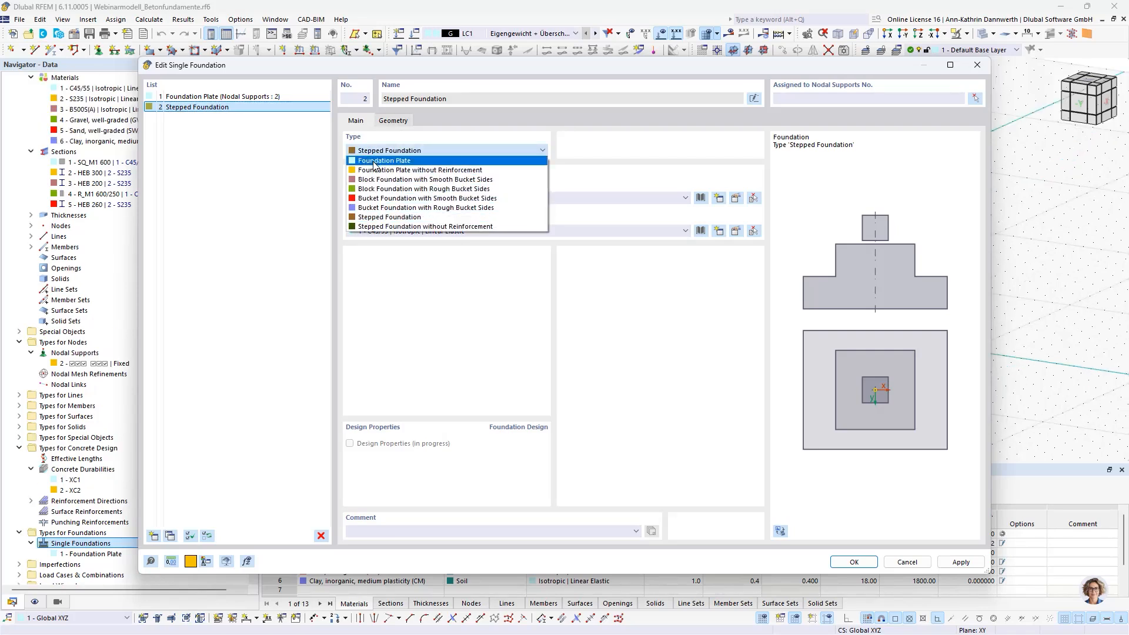
pyautogui.click(374, 161)
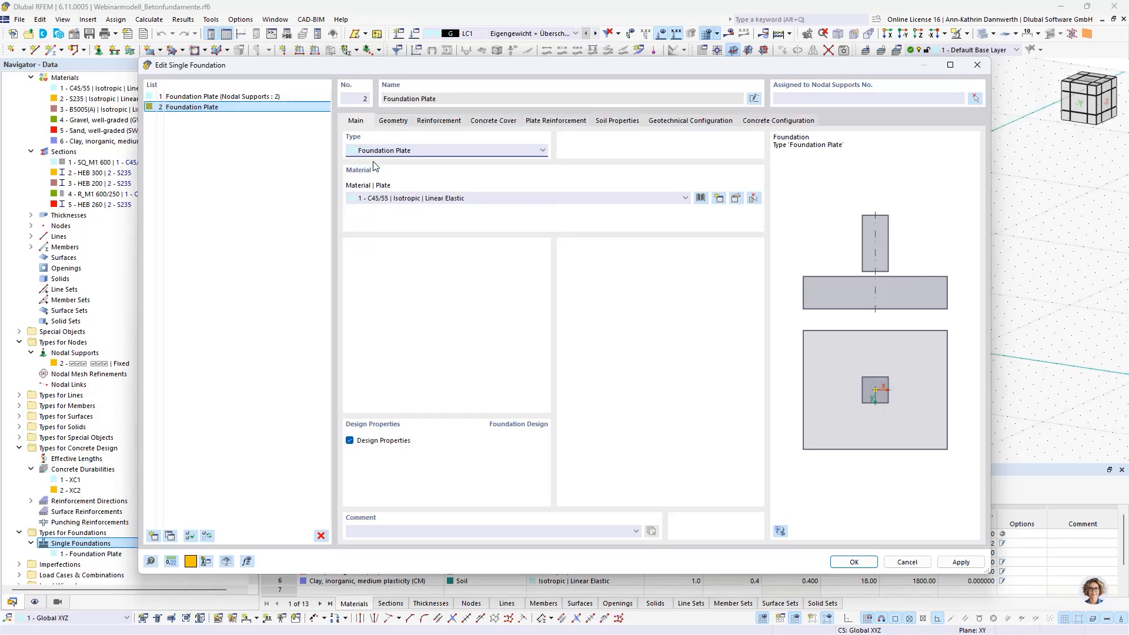
# - Examine the foundation plate's geometry parameters, temporarily activating the base plate at the column base to view its dimensions
pyautogui.click(393, 121)
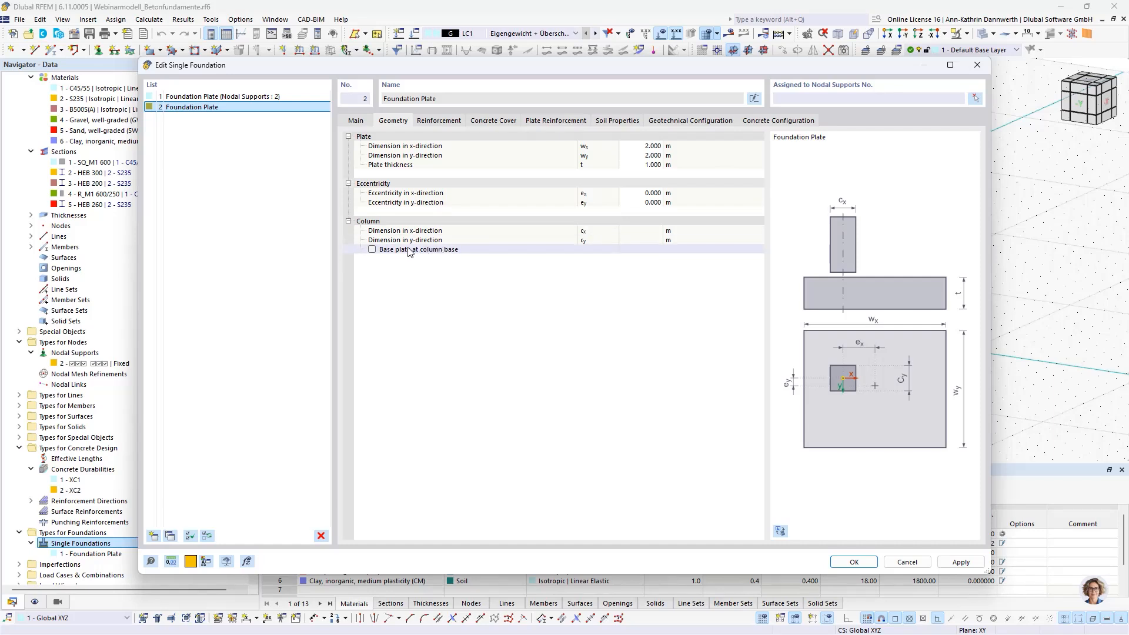
pyautogui.click(372, 249)
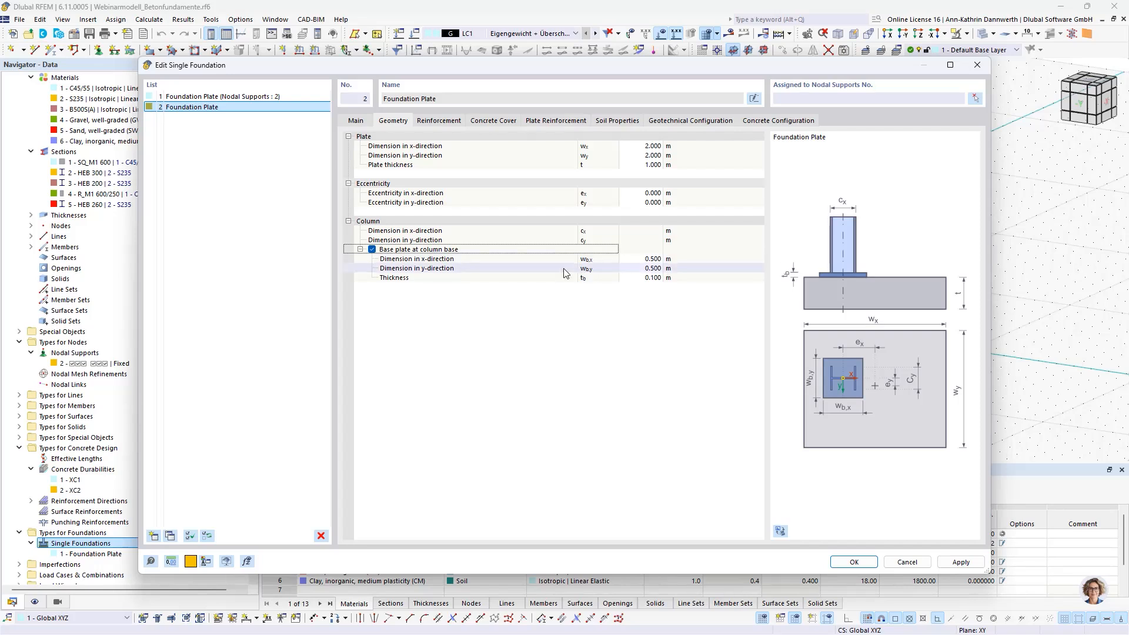
pyautogui.click(371, 250)
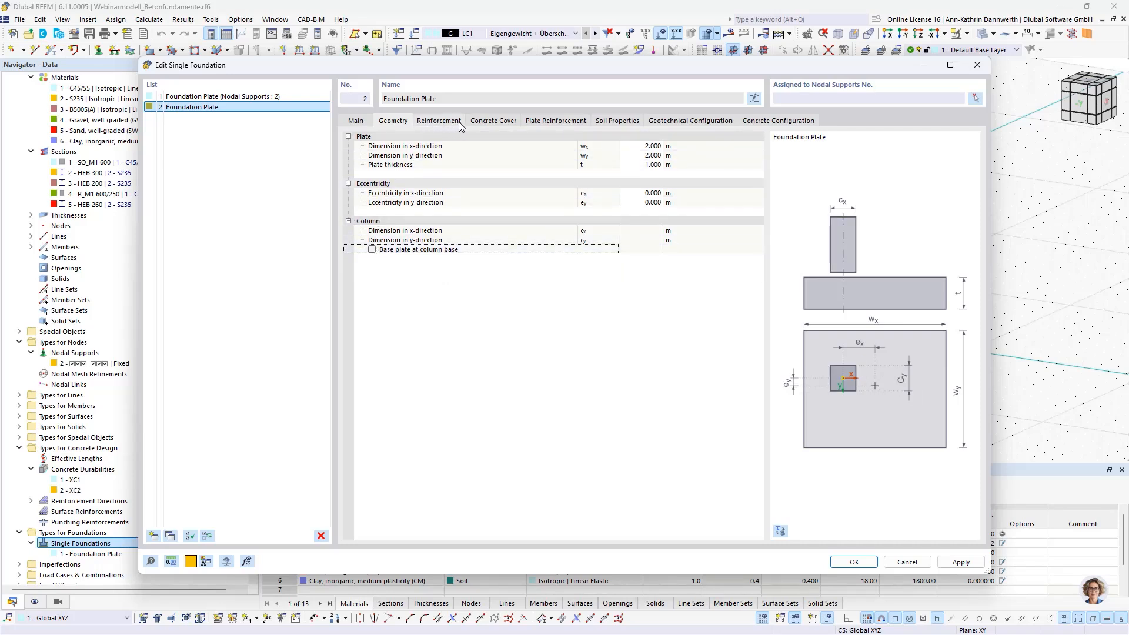
# - Examine the foundation plate's concrete cover settings, temporarily activating the user-defined cover to view its inputs
pyautogui.click(489, 123)
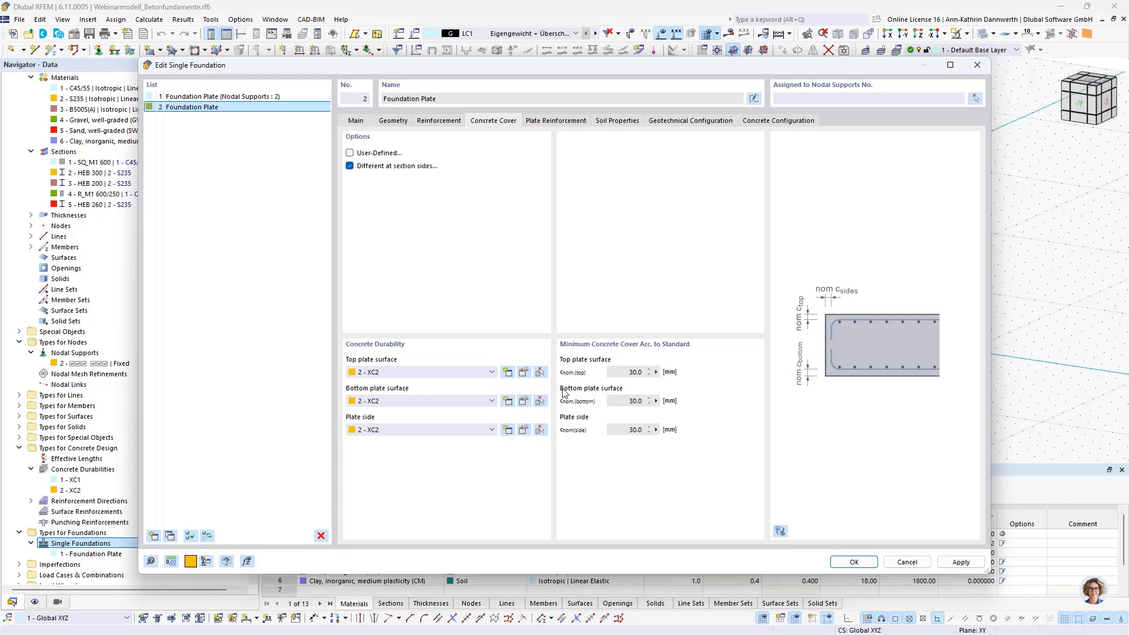
pyautogui.click(350, 153)
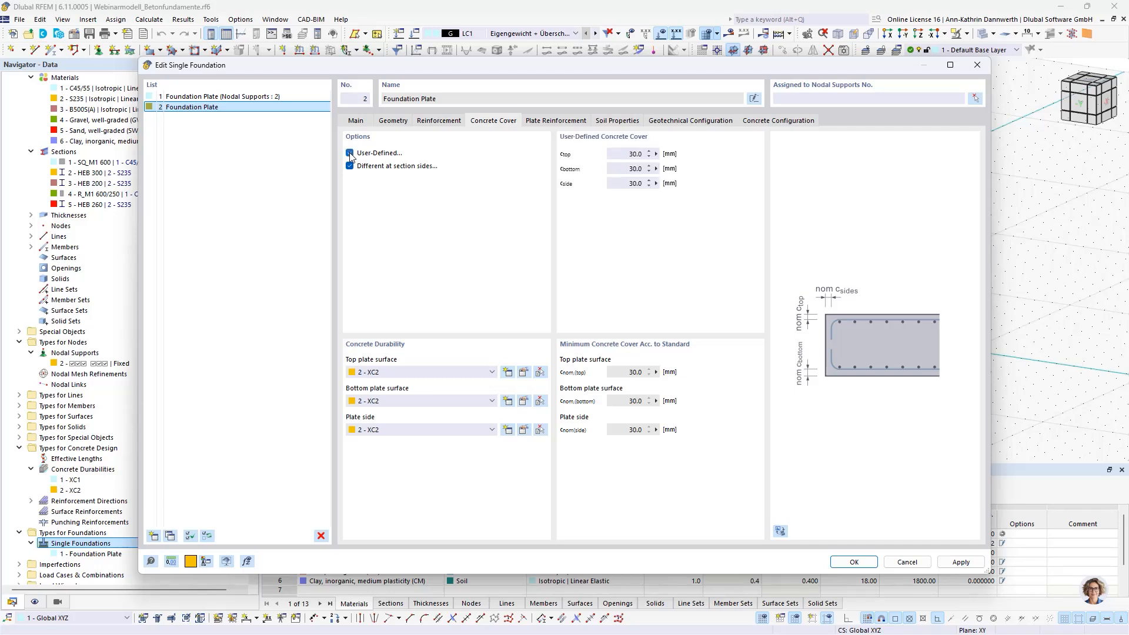
pyautogui.click(350, 154)
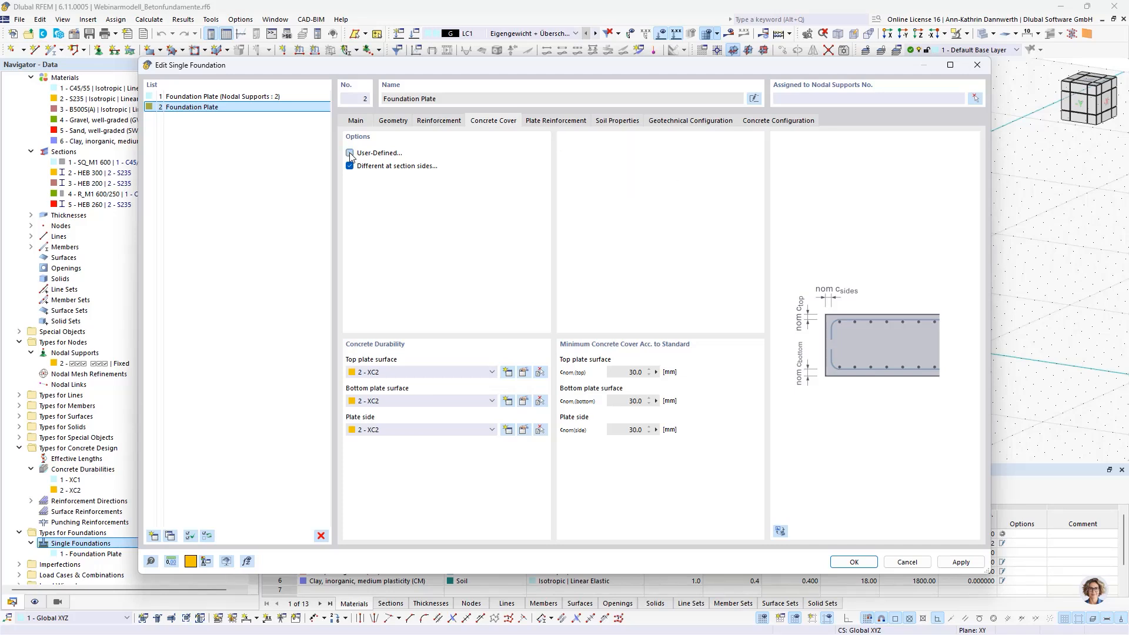
# - Examine the foundation's soil properties, including the choices for subsoil conditions and definition type, keeping Drained and Single-layered
pyautogui.click(617, 121)
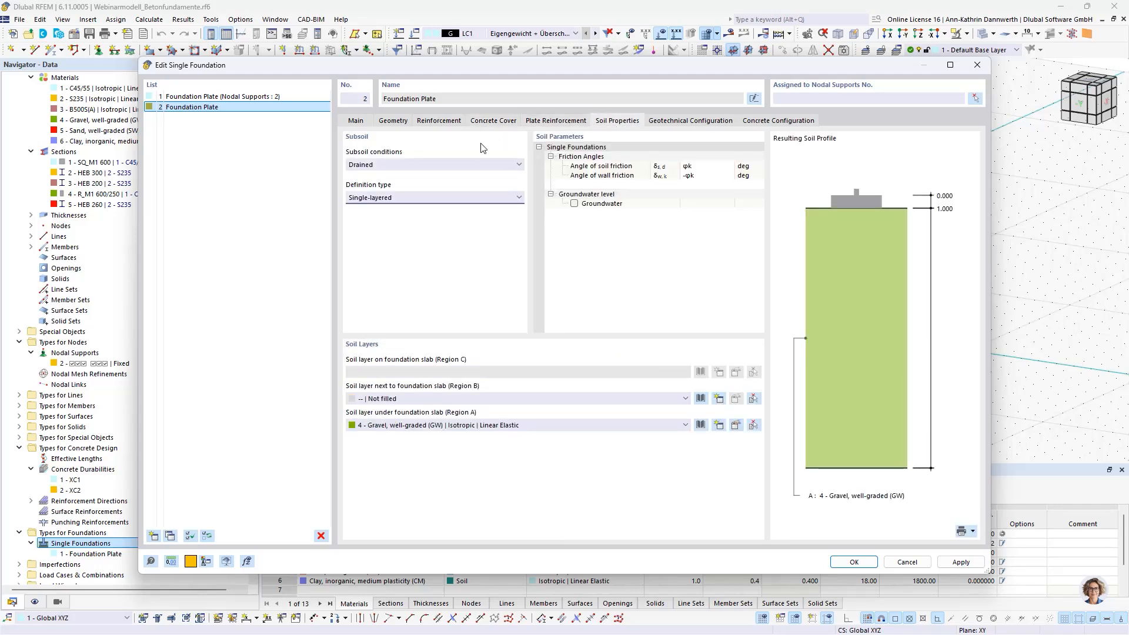
pyautogui.click(400, 167)
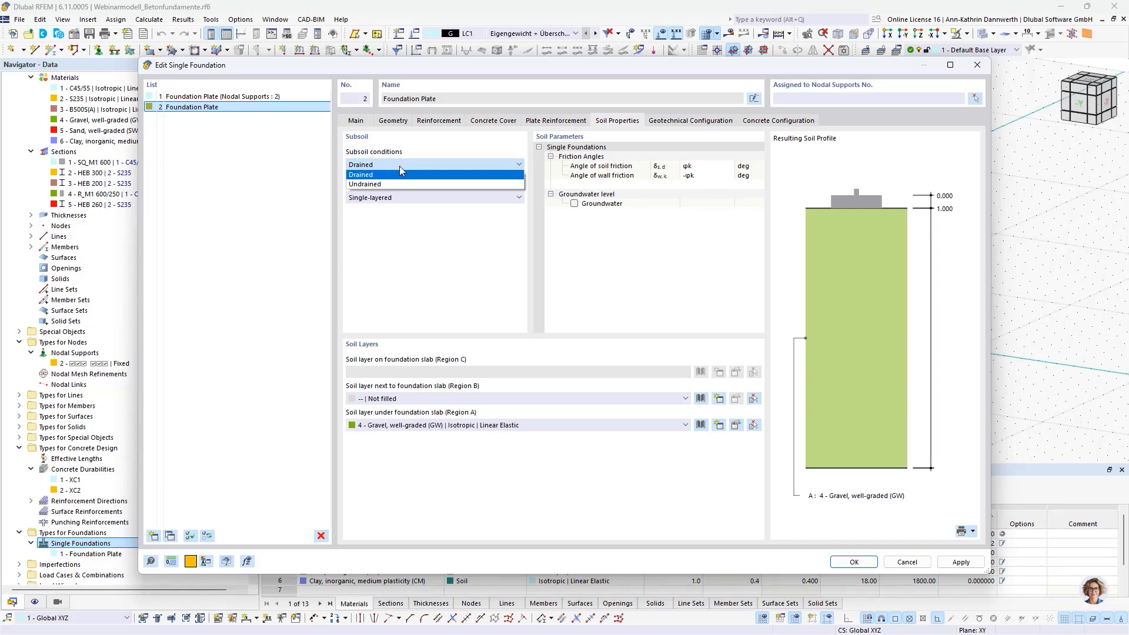
pyautogui.click(400, 167)
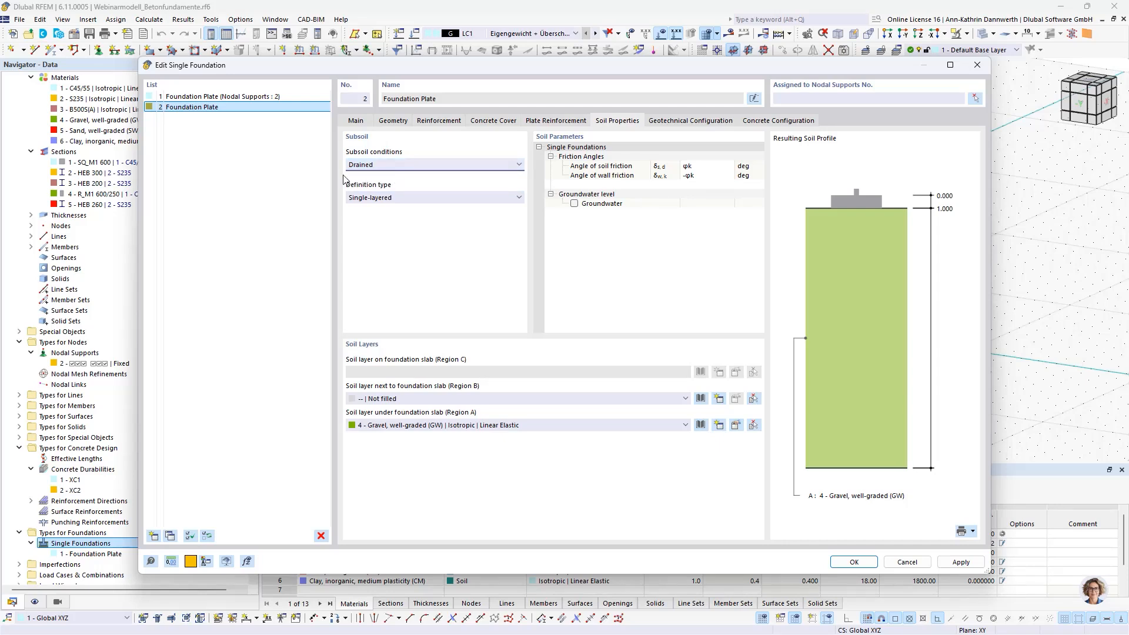
pyautogui.click(429, 199)
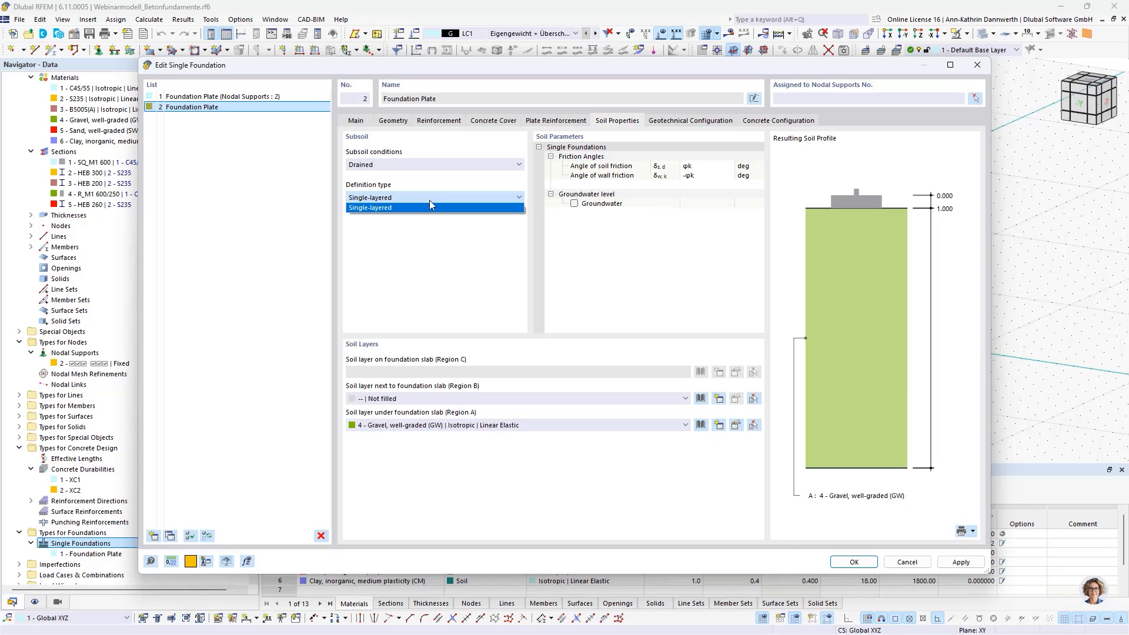
pyautogui.click(429, 202)
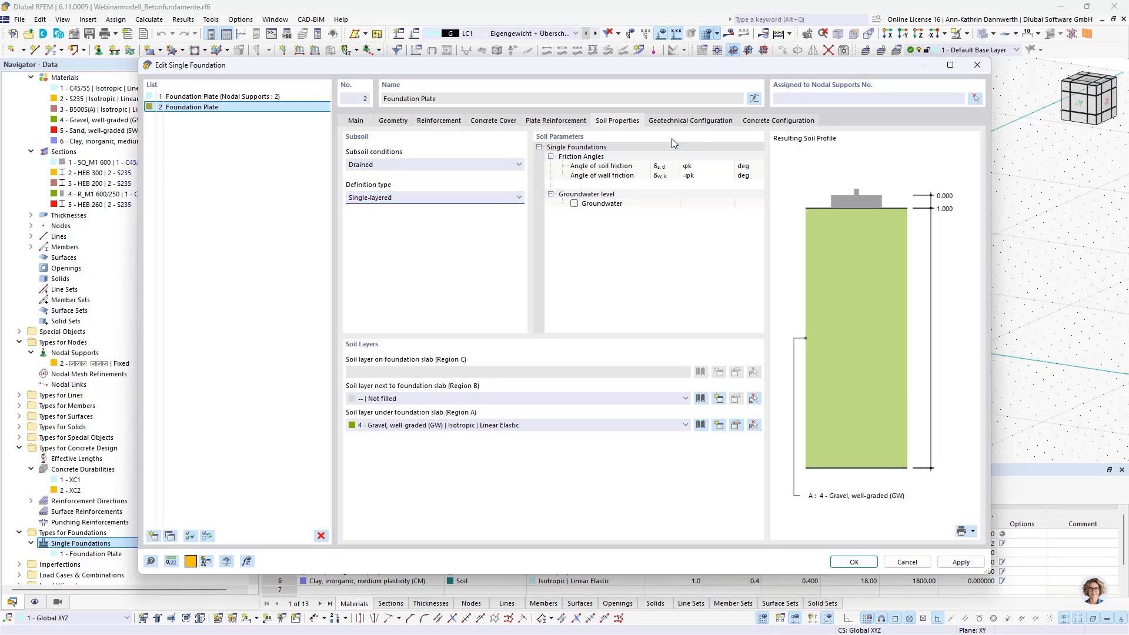
pyautogui.click(646, 194)
# - Fill soil Region B with 5 - Sand, well-graded (SW) and Region C with 6 - Clay, inorganic, medium plasticity (CM), with 1 m earth covering thickness
pyautogui.click(497, 398)
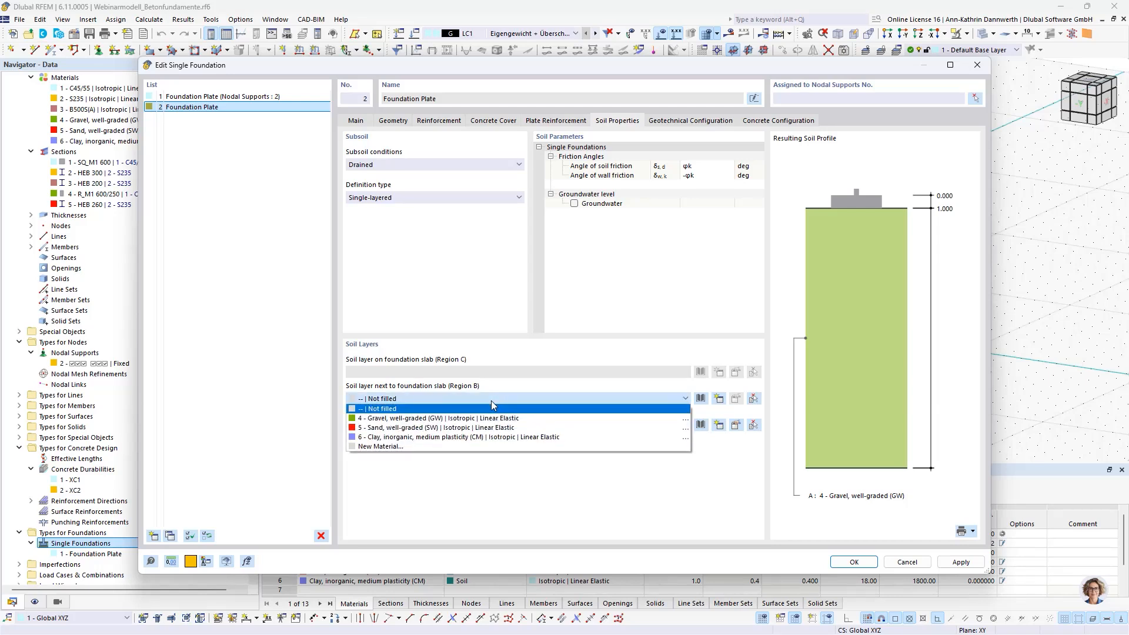
pyautogui.click(477, 427)
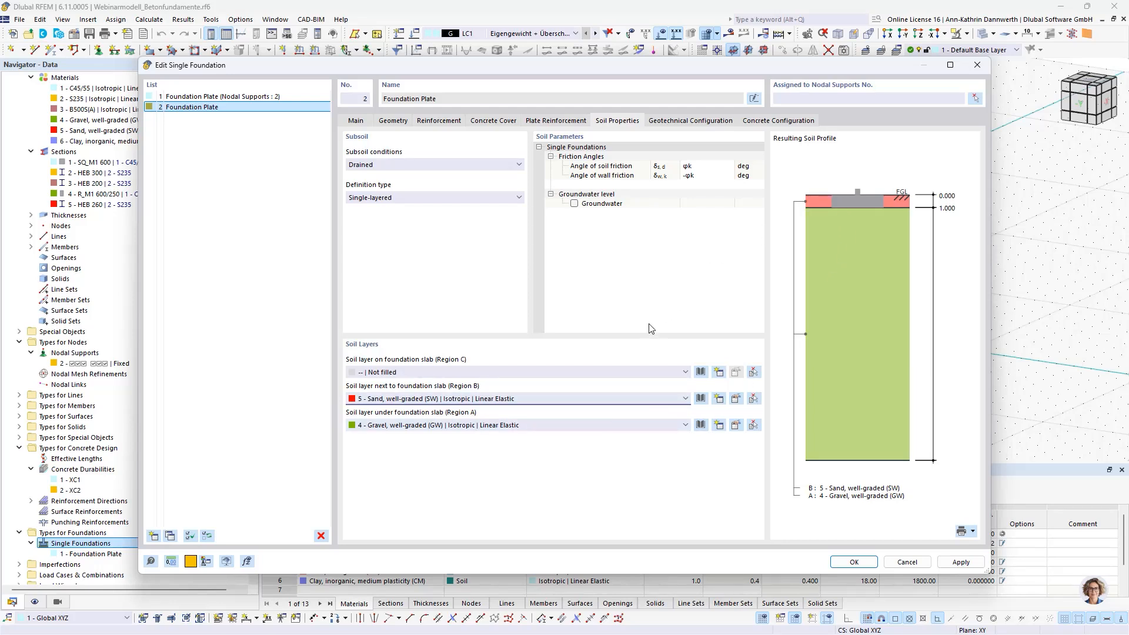
pyautogui.click(589, 372)
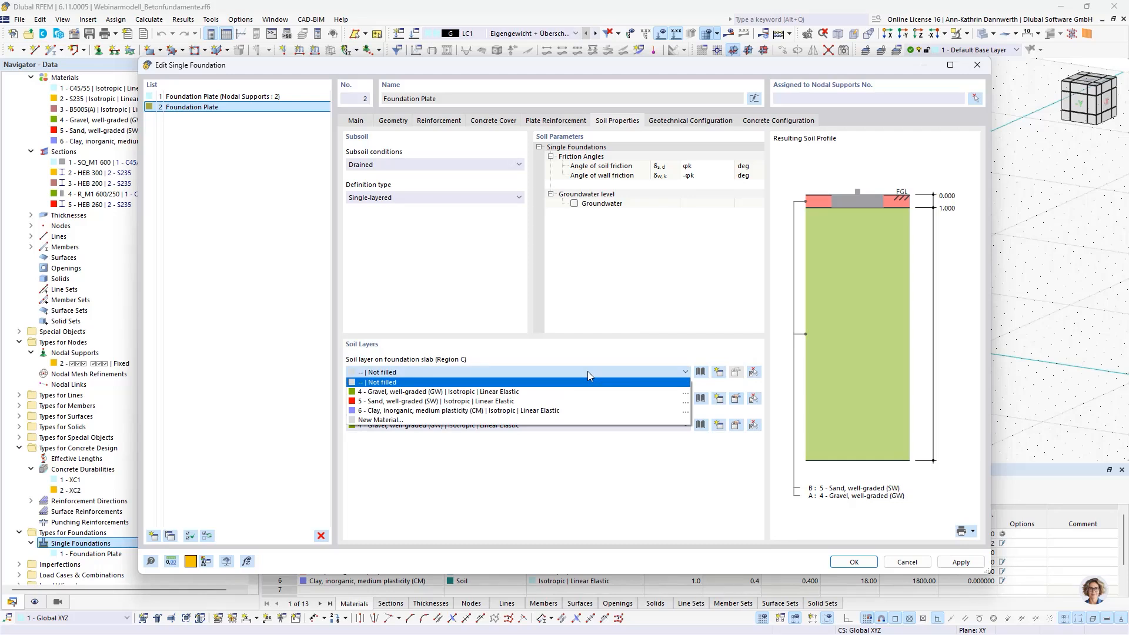
pyautogui.click(564, 411)
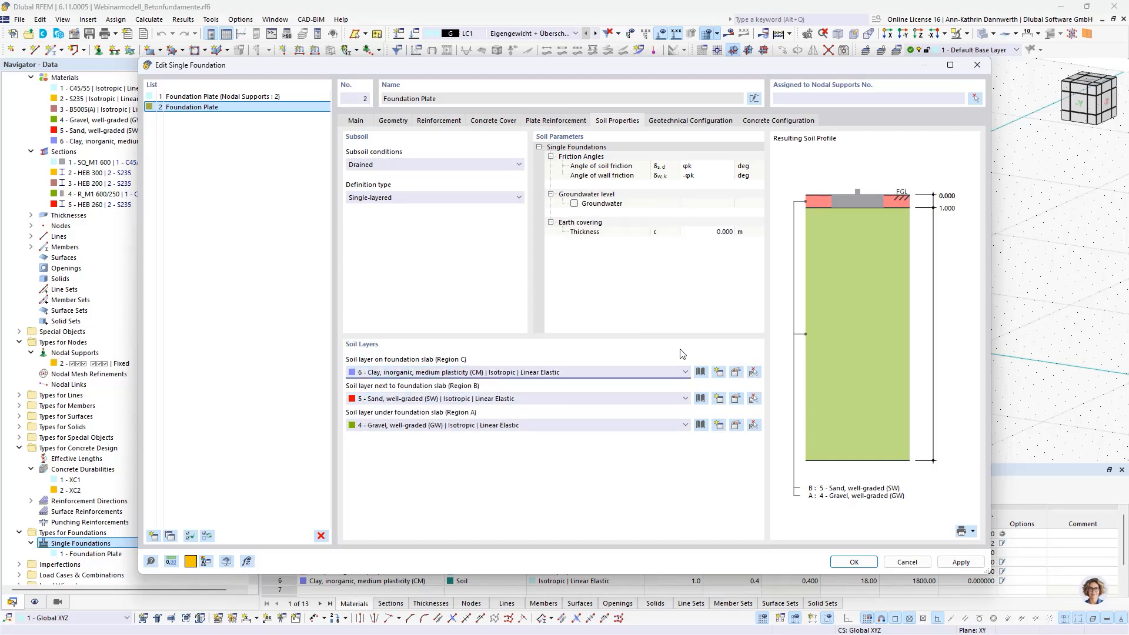
pyautogui.click(709, 233)
pyautogui.write('1')
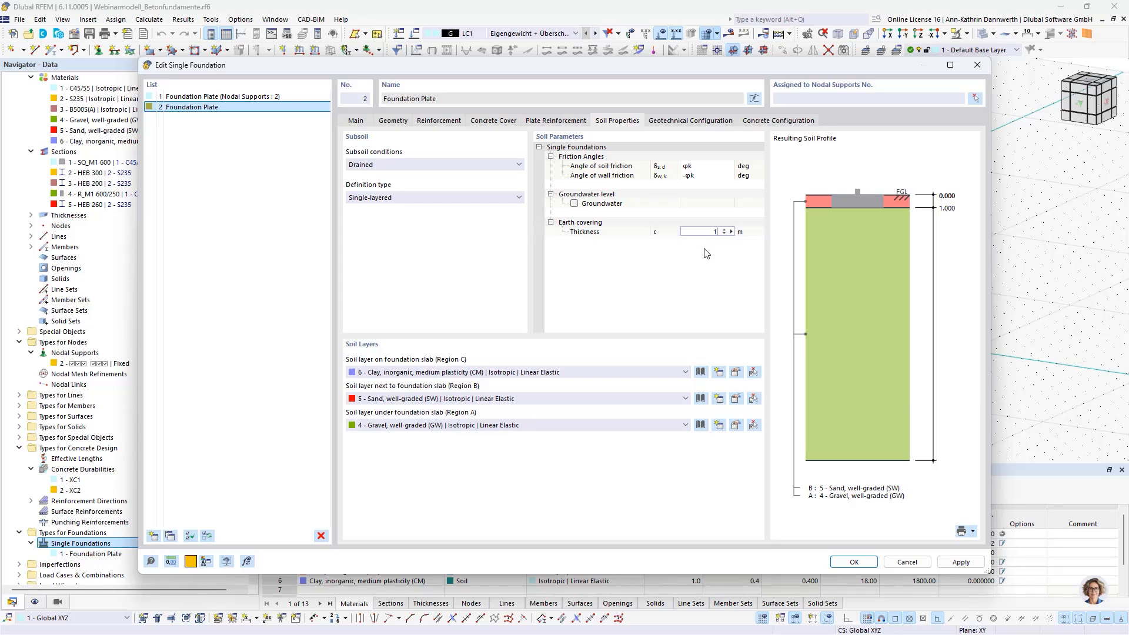
pyautogui.press('Return')
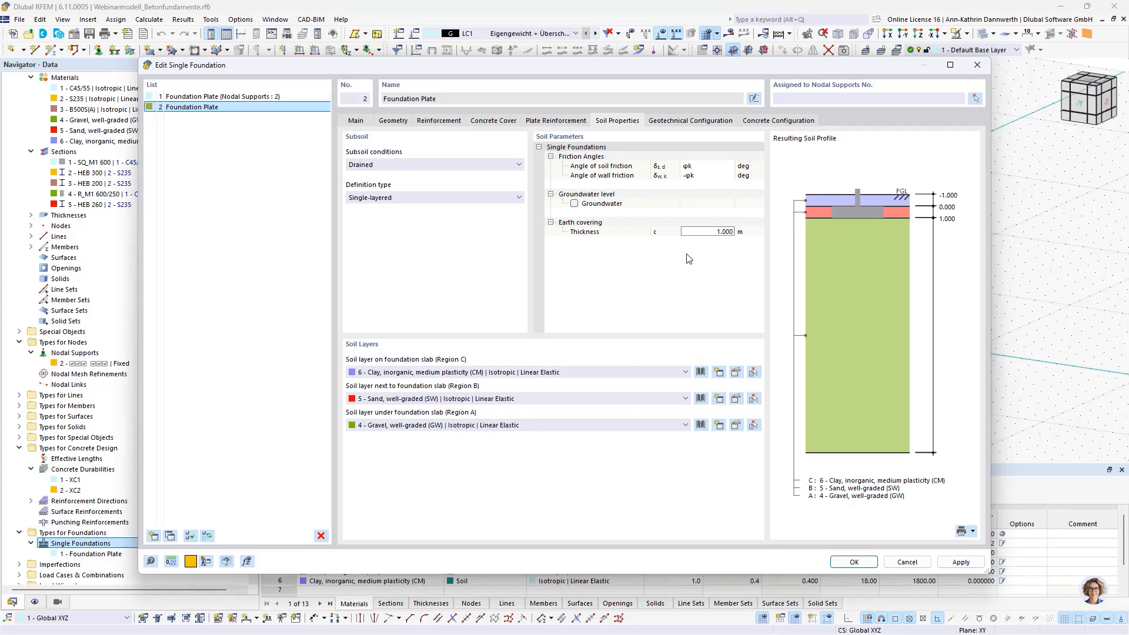
# - Examine the foundation's geotechnical configuration overview, covering the EN 1997 partial factors for persistent and accidental design situations
pyautogui.click(690, 121)
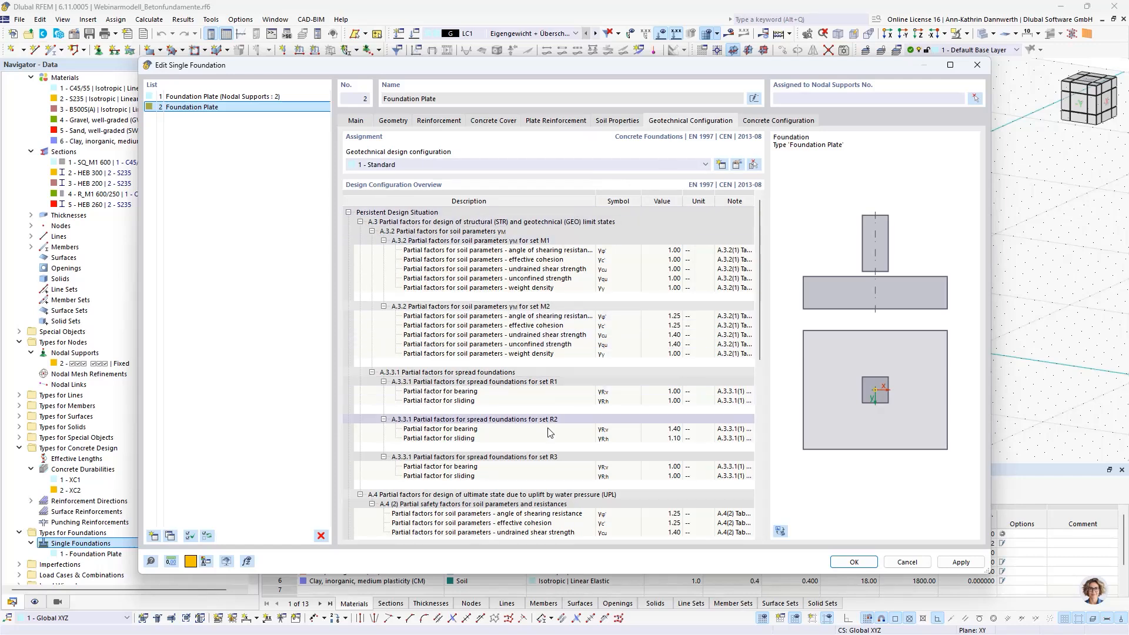
pyautogui.scroll(-1, 557, 477)
pyautogui.scroll(-4, 557, 478)
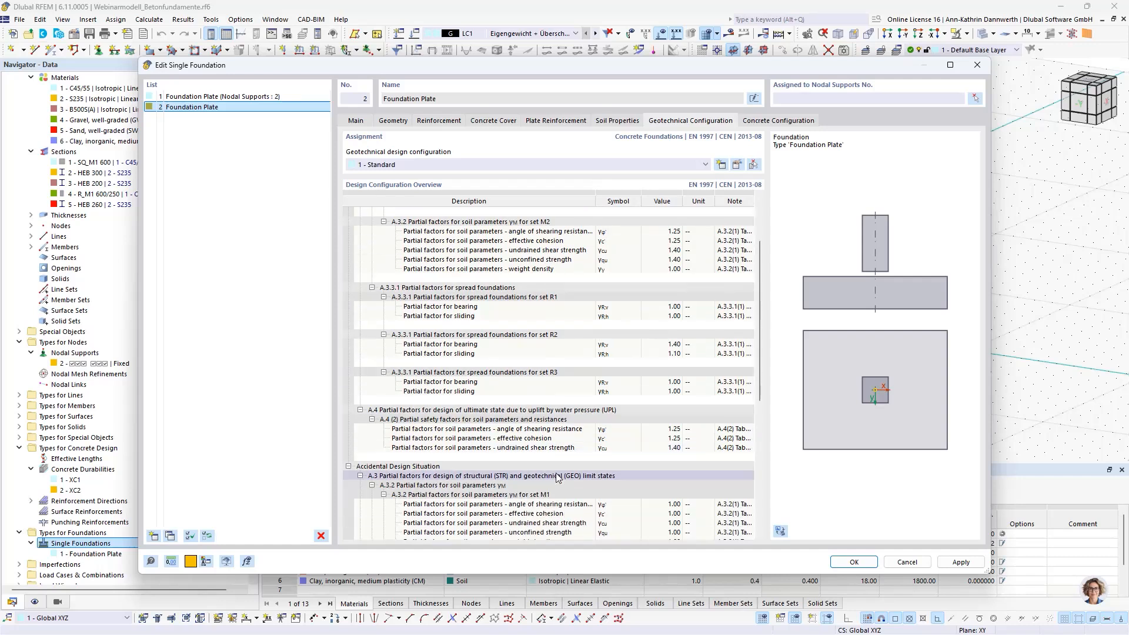
pyautogui.scroll(-4, 558, 475)
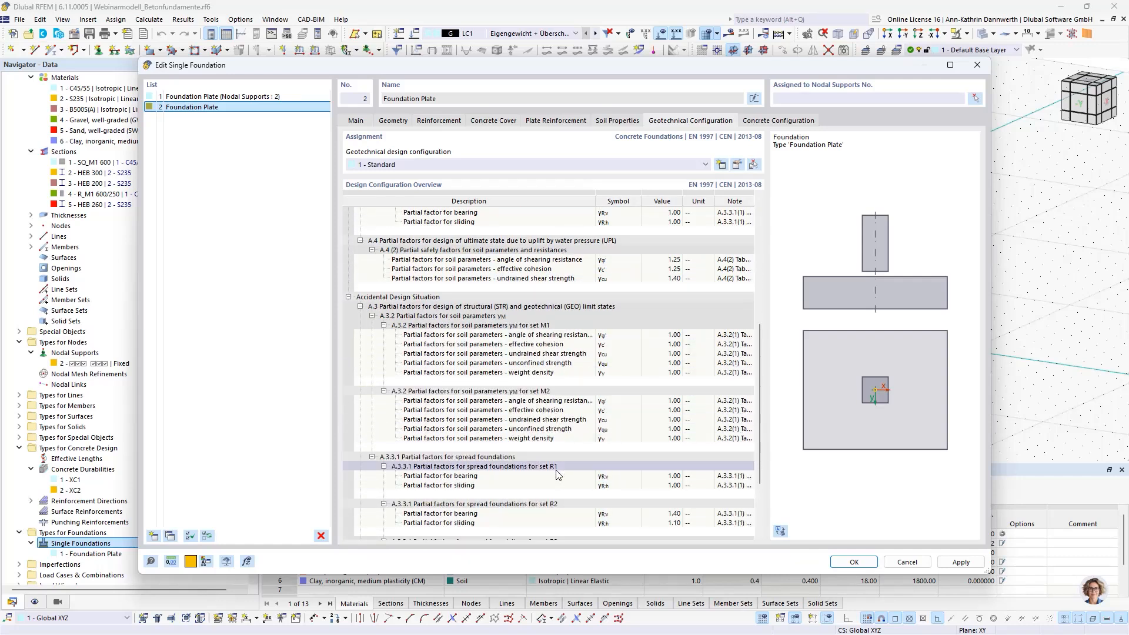
pyautogui.scroll(5, 558, 470)
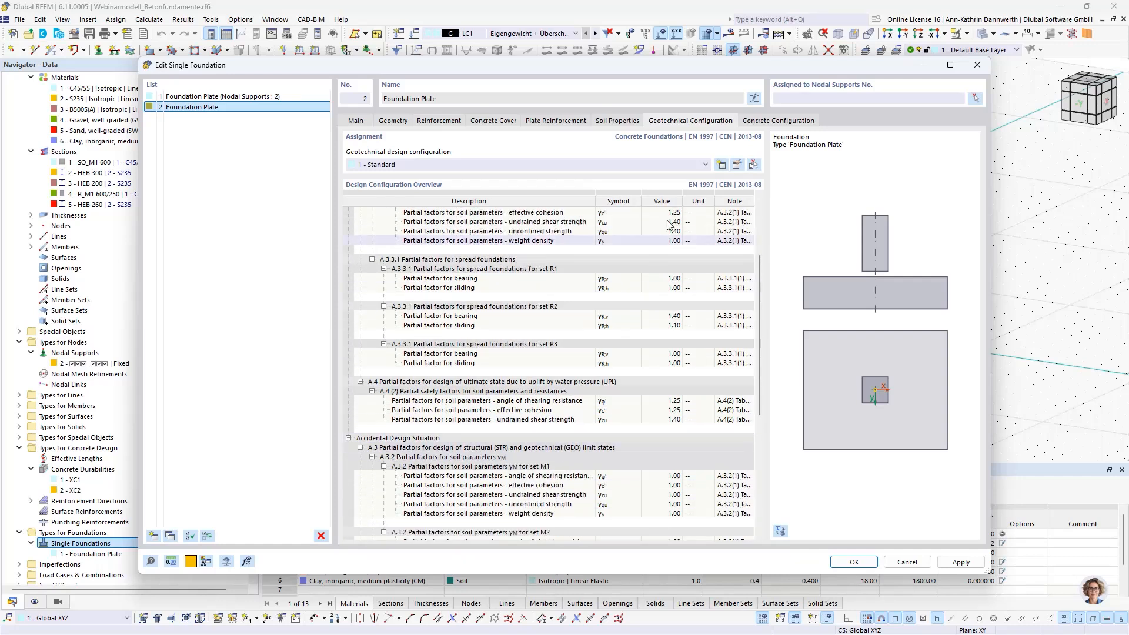
# - Examine the Standard geotechnical design configuration's parameters, temporarily switching the ground failure check to the characteristic value of allowable soil stress
pyautogui.click(737, 164)
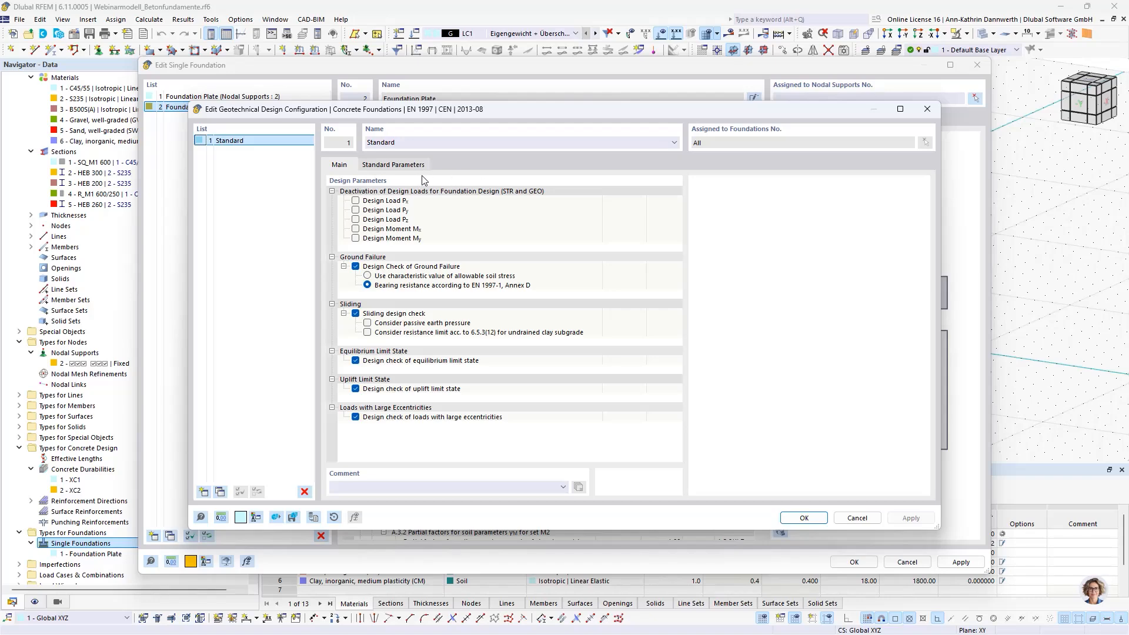
pyautogui.click(379, 169)
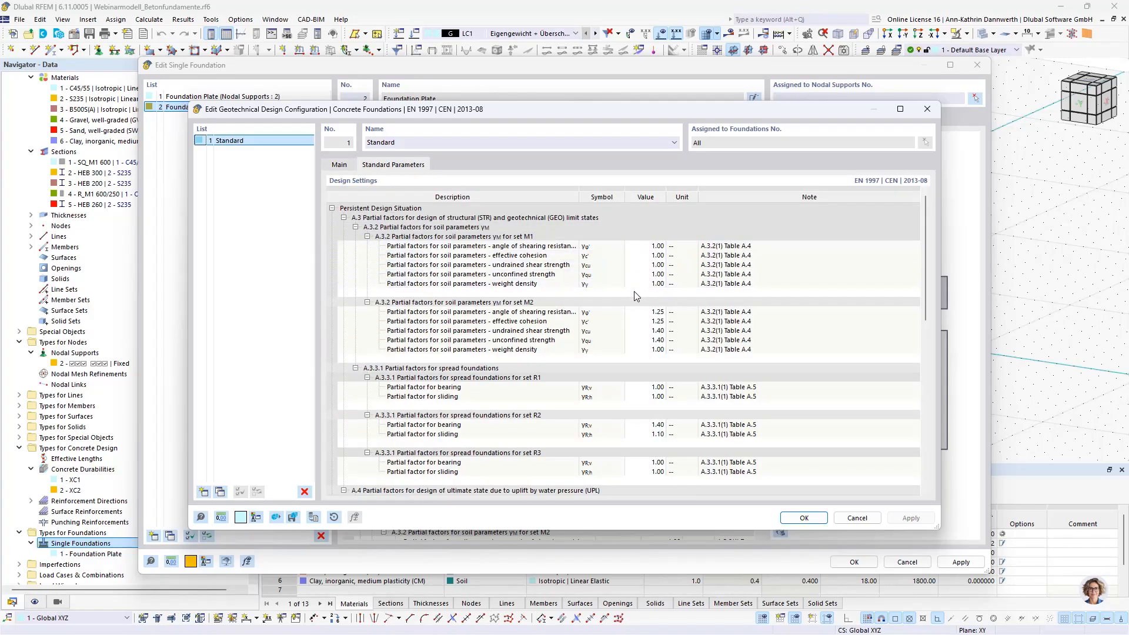
pyautogui.click(346, 166)
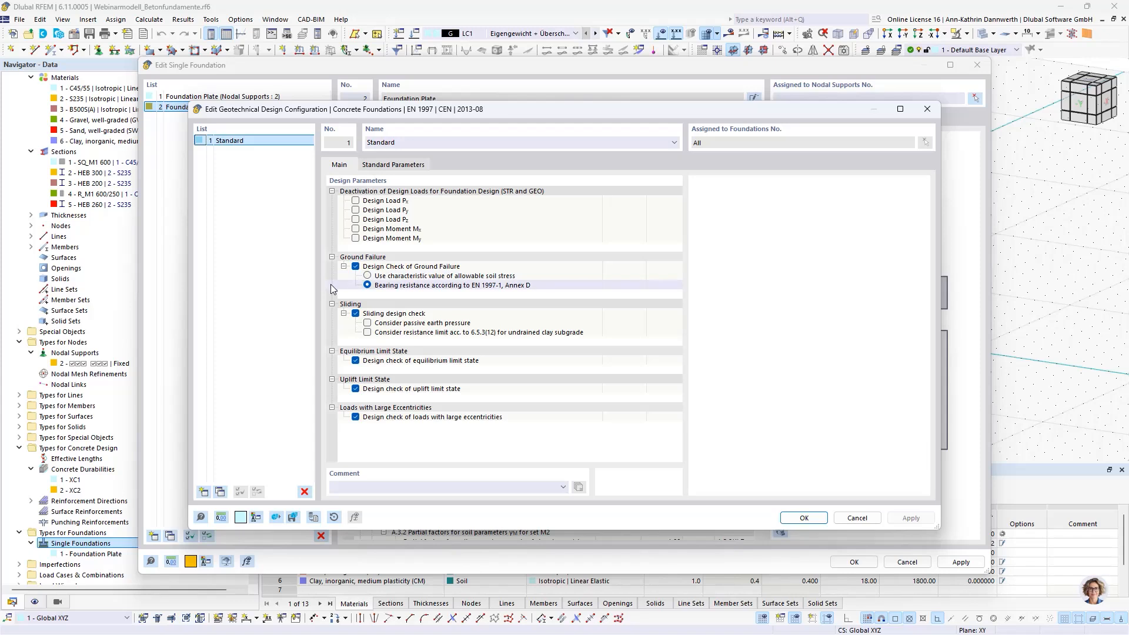
pyautogui.click(367, 276)
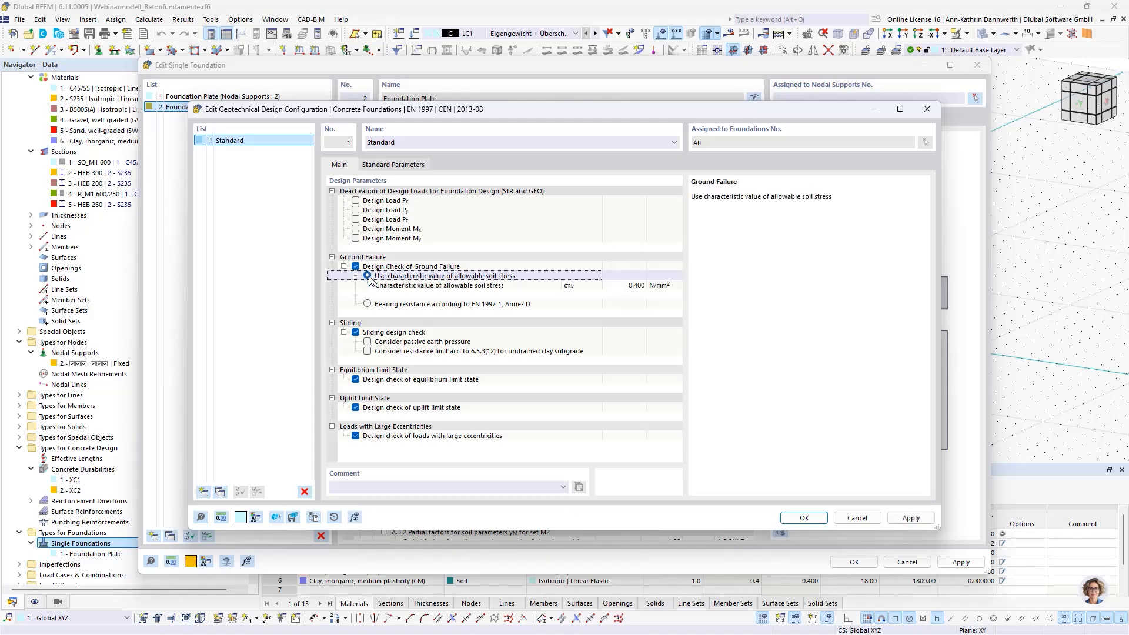
pyautogui.click(368, 304)
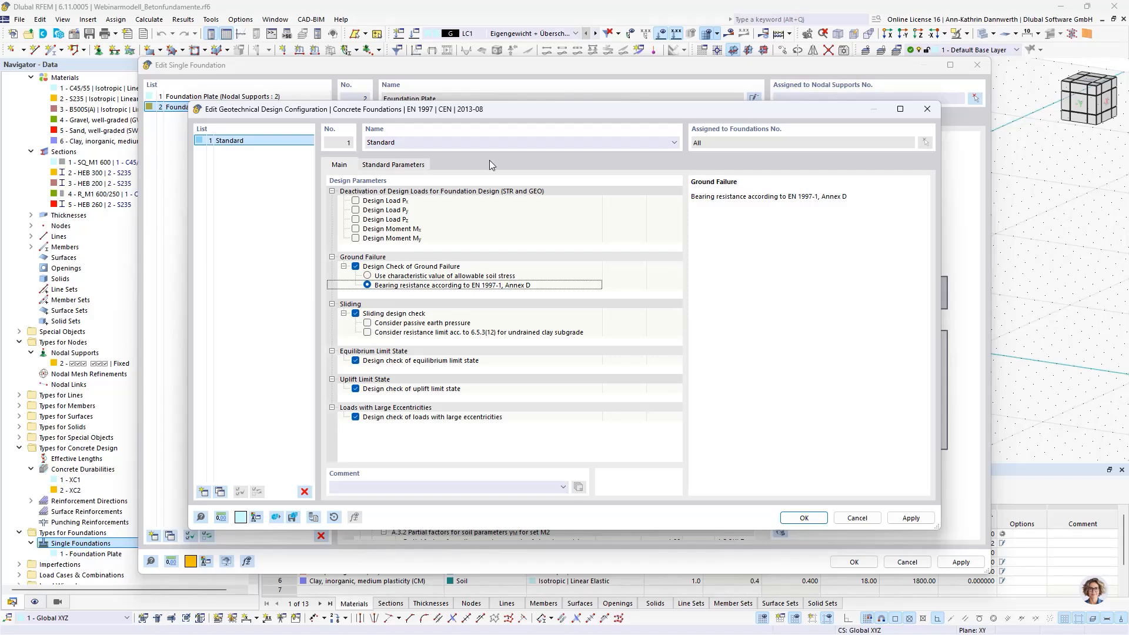
pyautogui.click(924, 110)
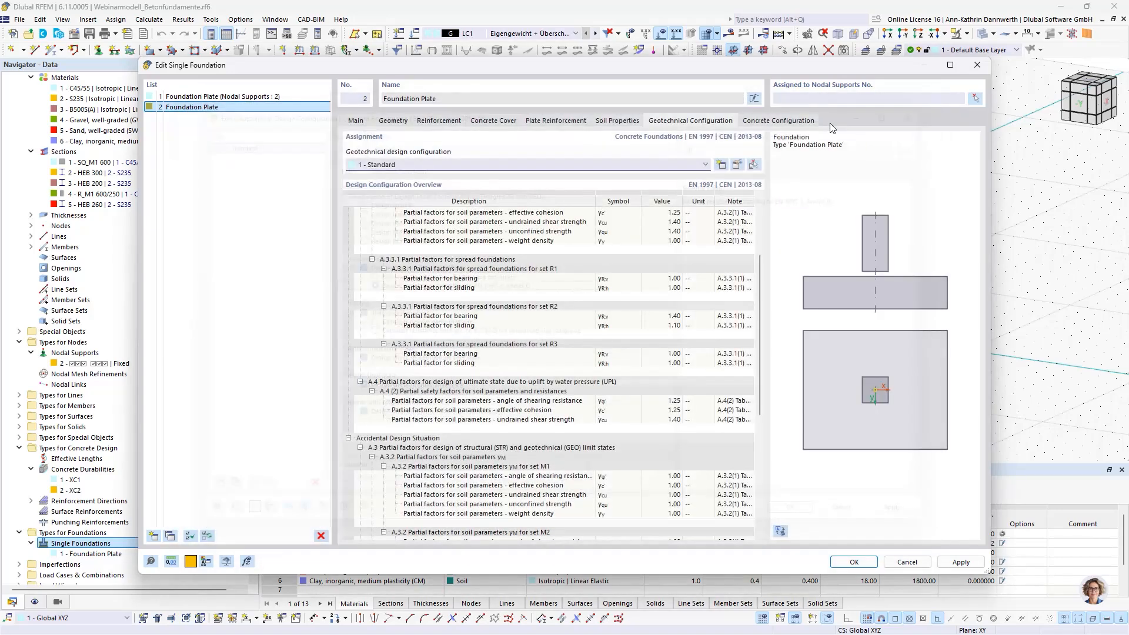
# - Examine the foundation's concrete configuration overview according to EN 1992, from the material partial factors to the minimum concrete cover settings
pyautogui.click(764, 122)
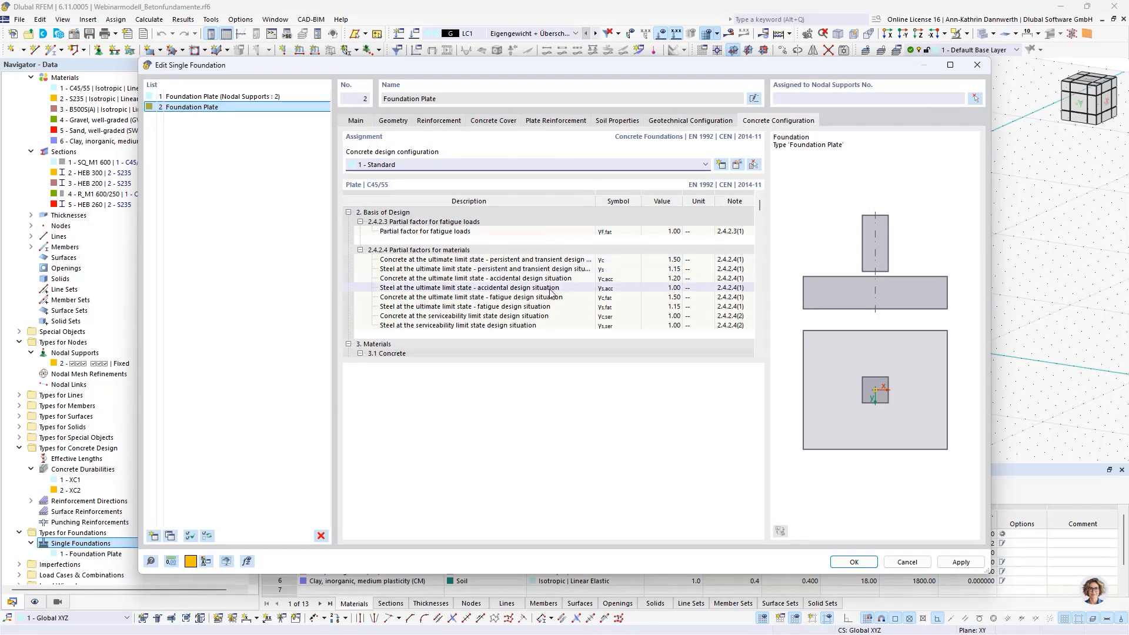
pyautogui.scroll(-2, 550, 297)
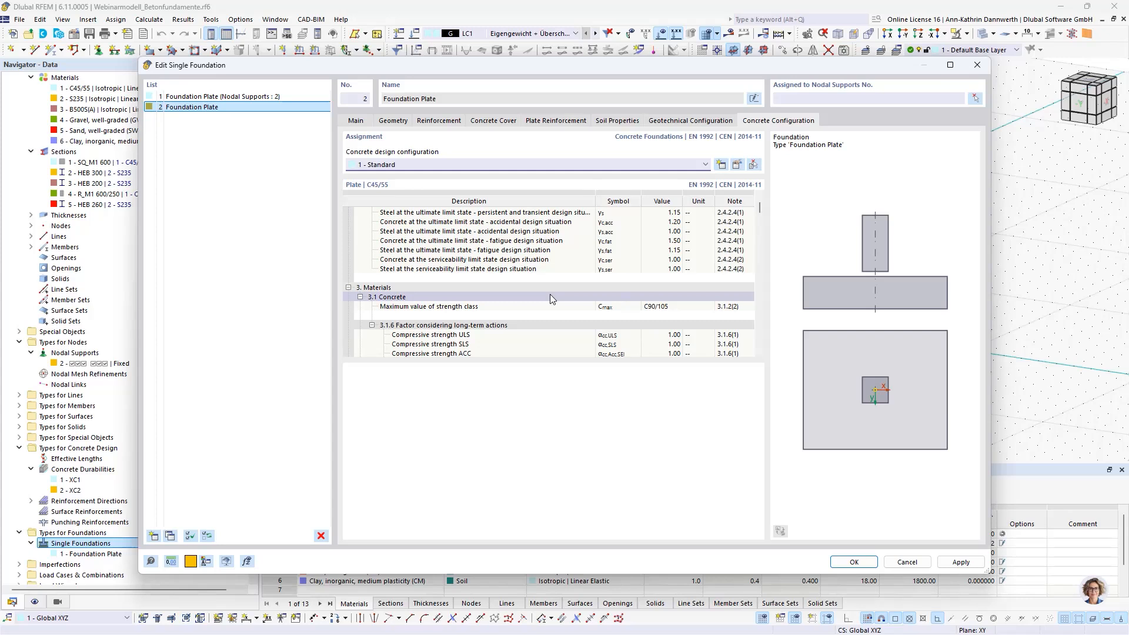
pyautogui.scroll(-1, 550, 297)
pyautogui.scroll(-1, 551, 299)
pyautogui.scroll(-3, 551, 299)
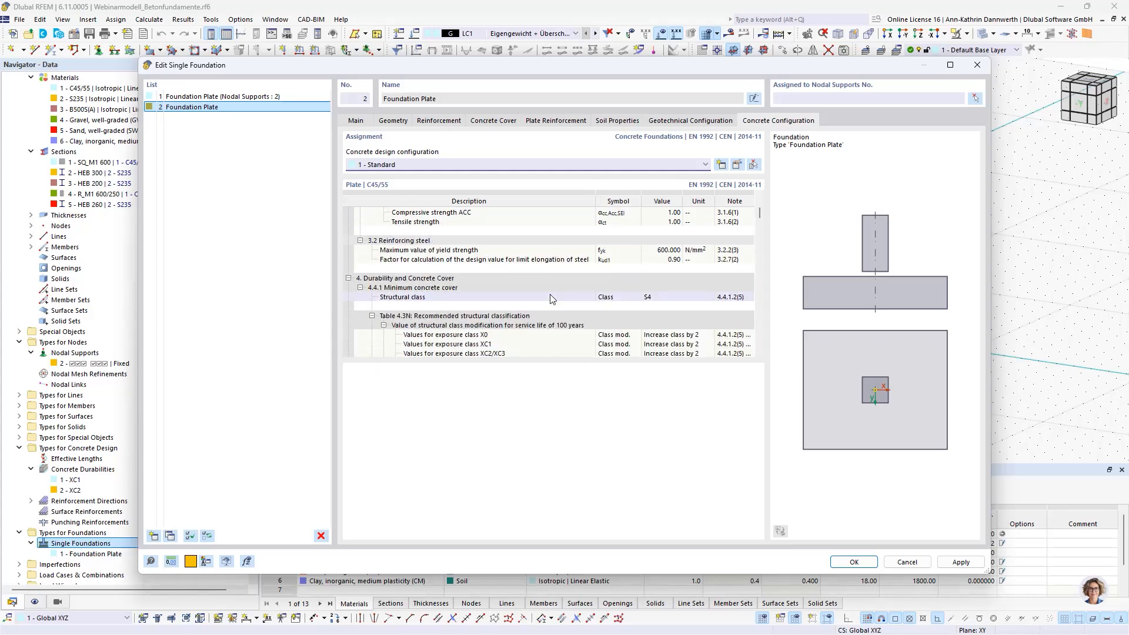
pyautogui.scroll(-1, 551, 299)
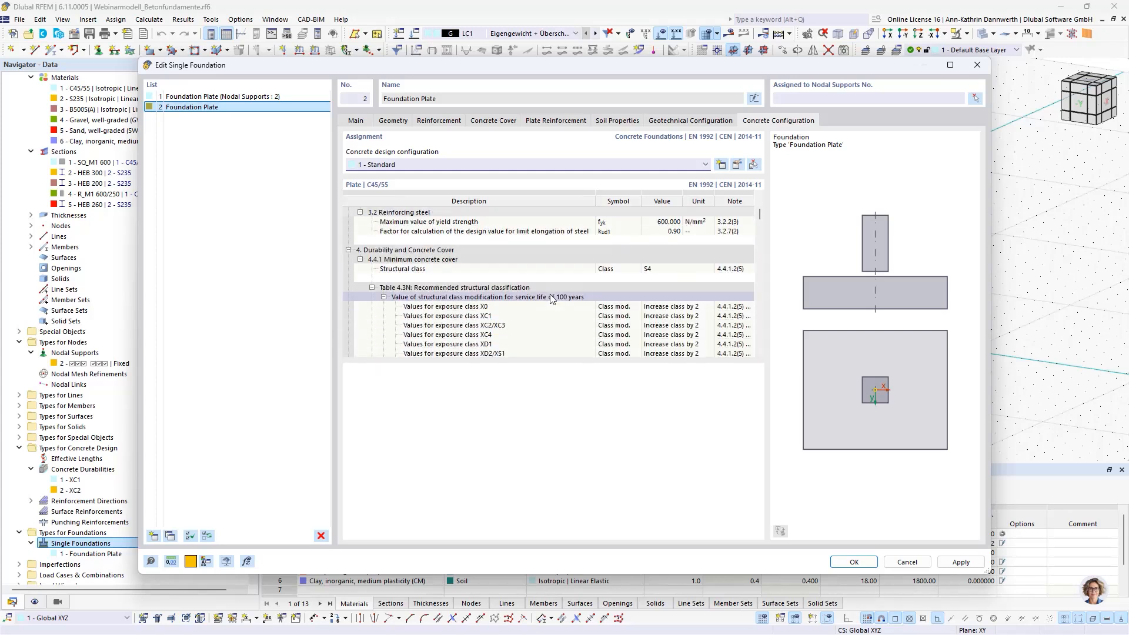
# - Examine the Standard concrete design configuration, including the design section location choices for plate and bucket foundations, and discard the new foundation
pyautogui.click(737, 165)
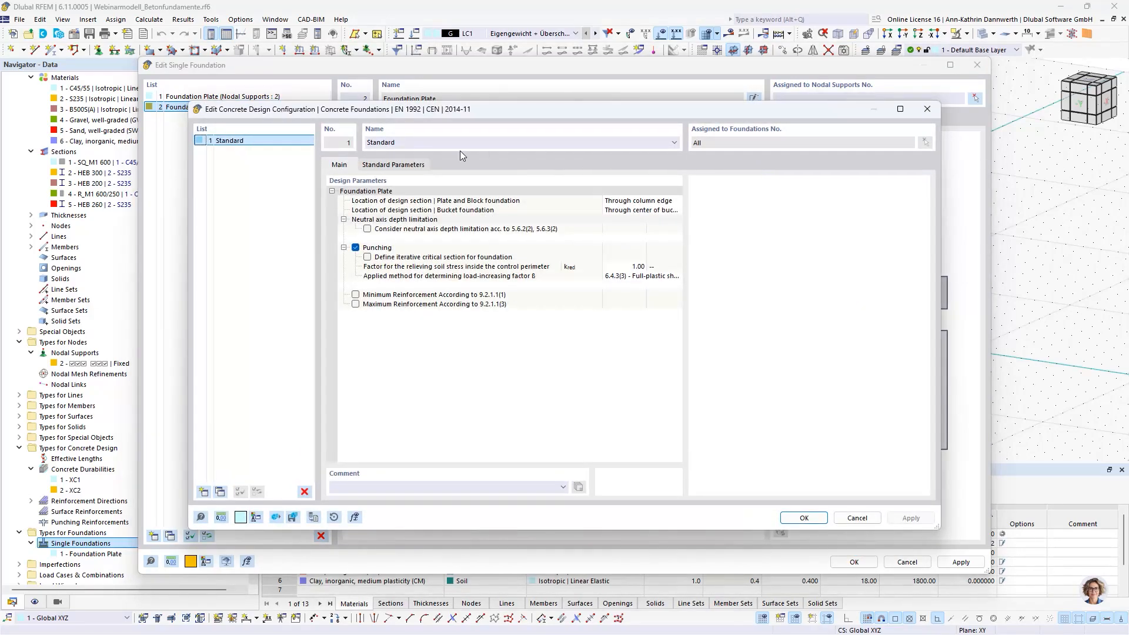
pyautogui.click(413, 166)
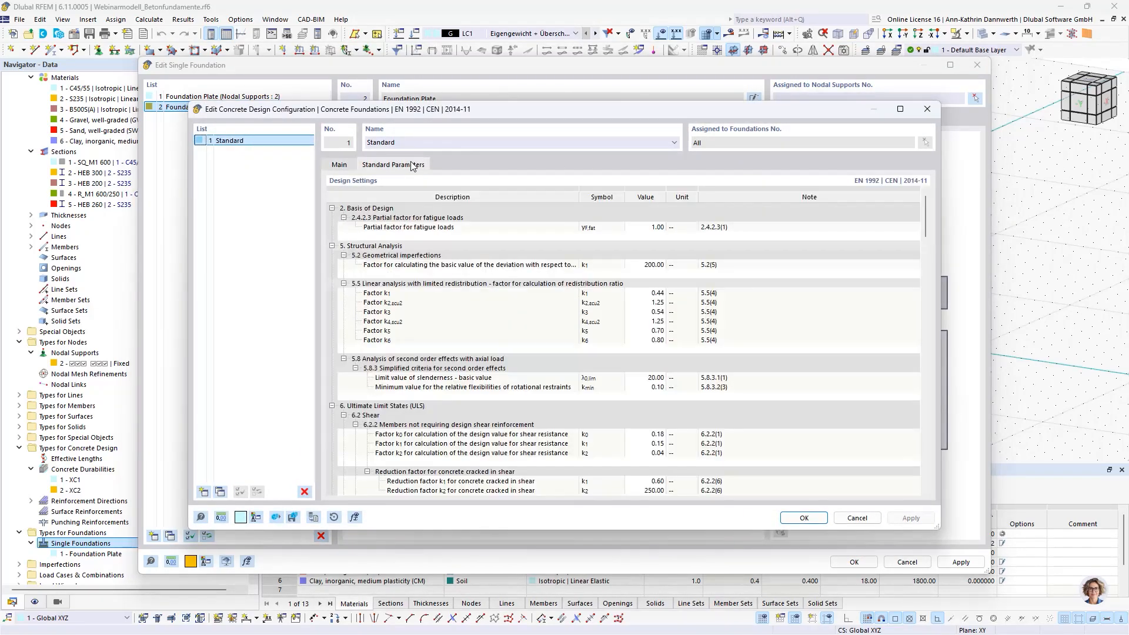
pyautogui.click(339, 165)
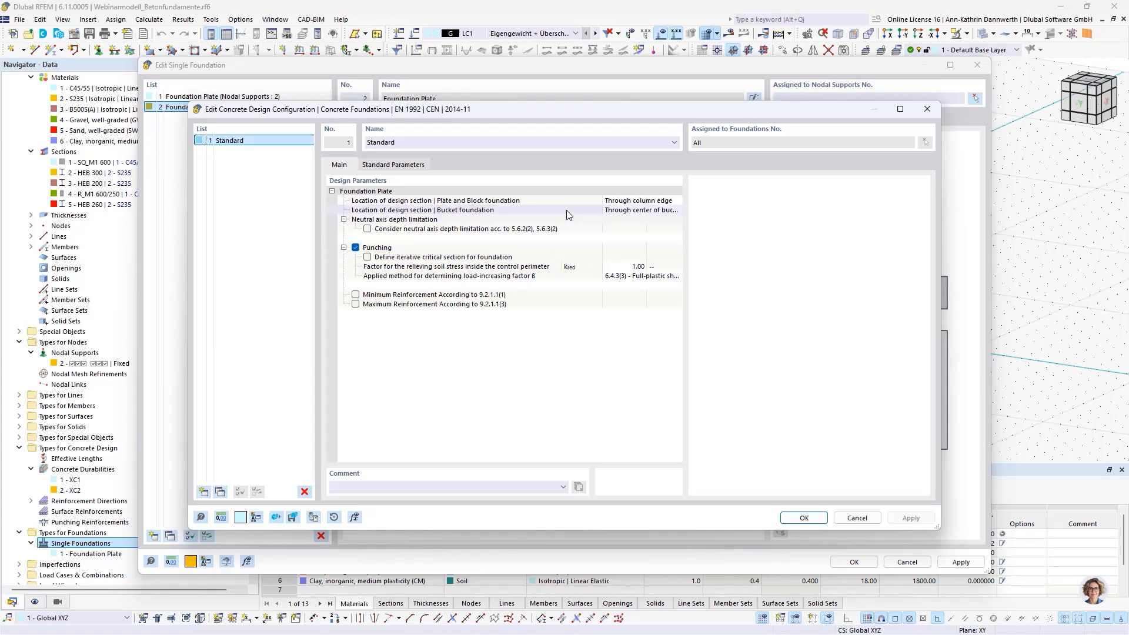
pyautogui.click(661, 200)
pyautogui.click(678, 201)
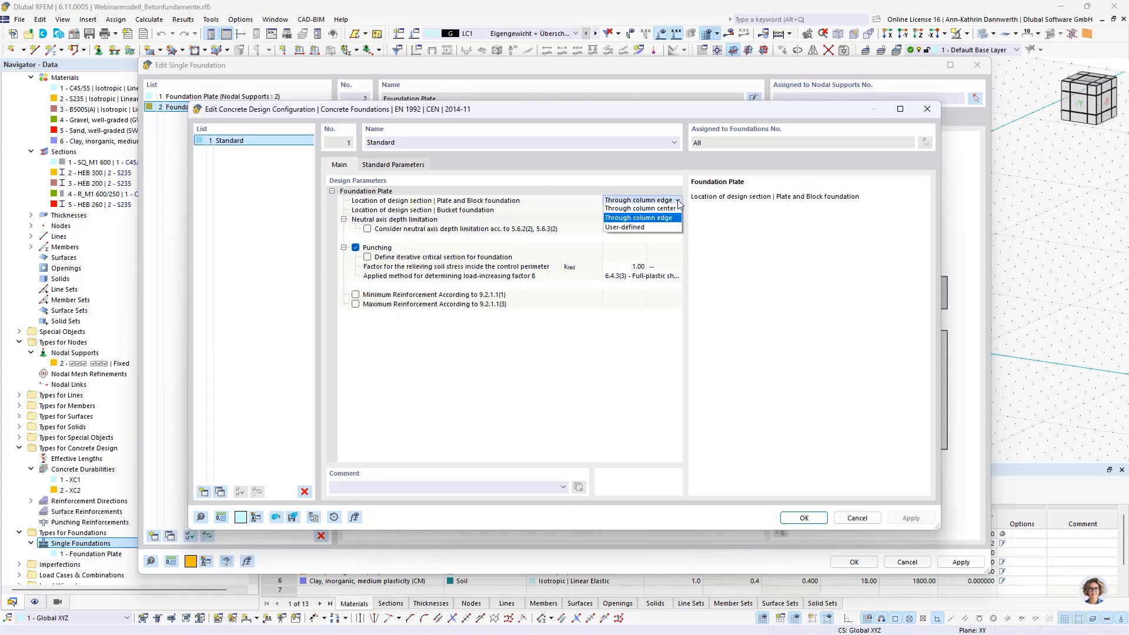
pyautogui.click(679, 202)
pyautogui.click(670, 210)
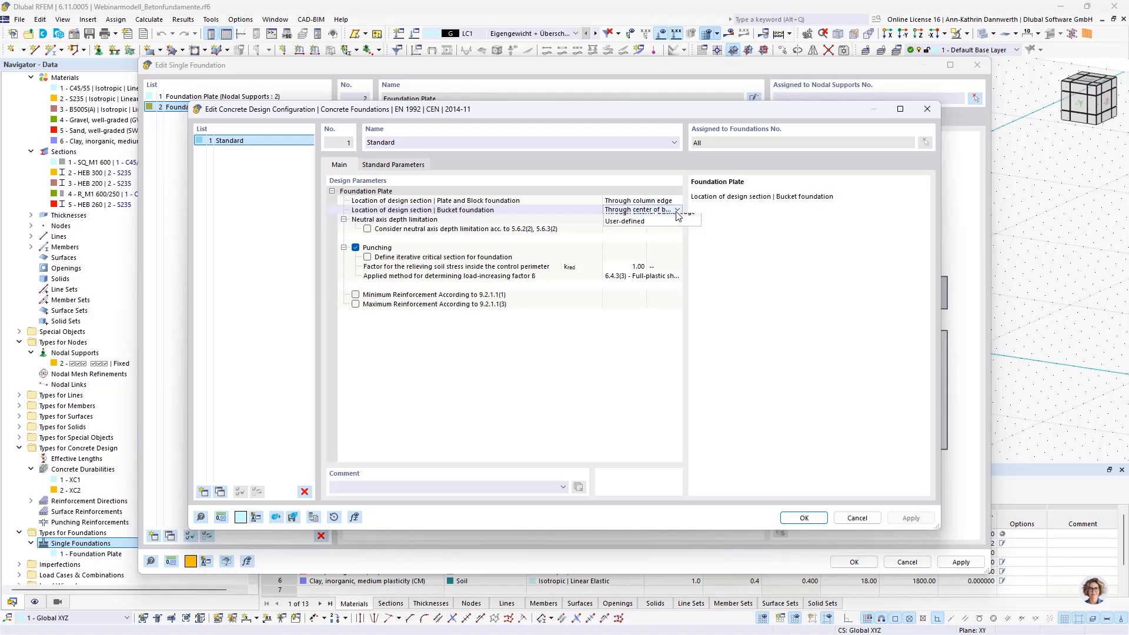
pyautogui.click(678, 210)
pyautogui.click(676, 212)
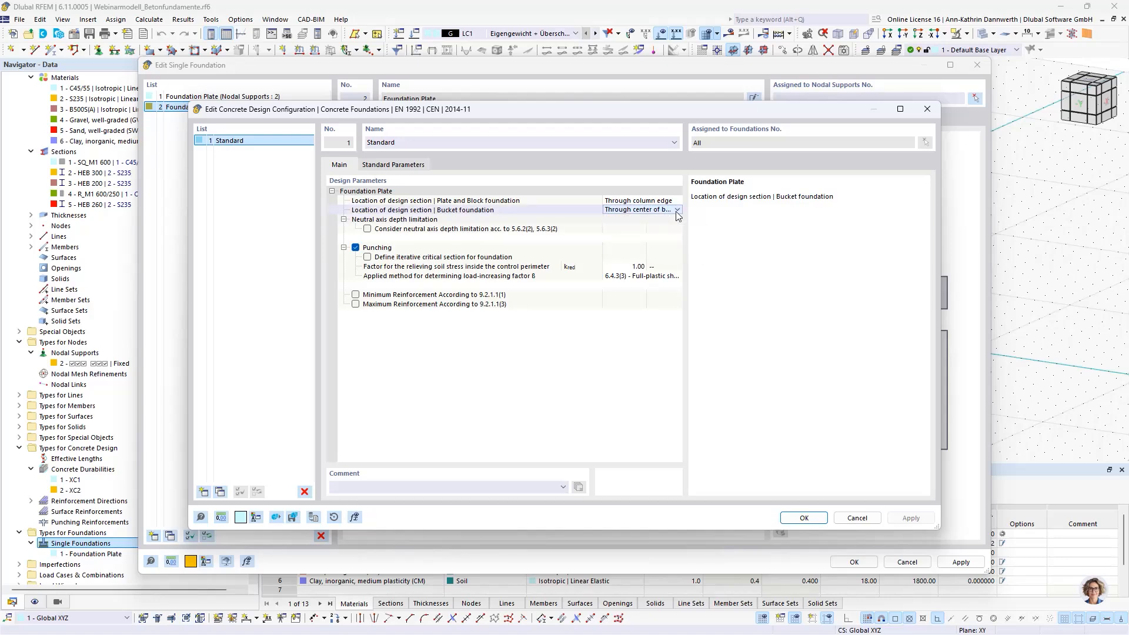
pyautogui.click(856, 517)
pyautogui.click(906, 561)
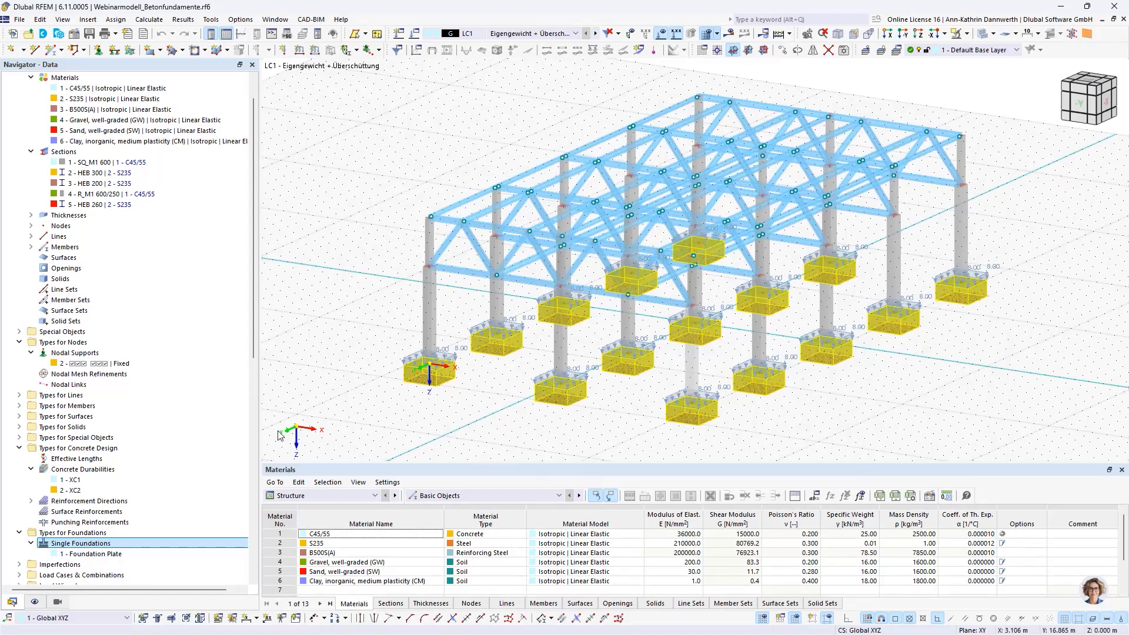
# - Start a new additional foundation load in load case LC1 - Eigengewicht + Überschüttung
pyautogui.scroll(-4, 99, 412)
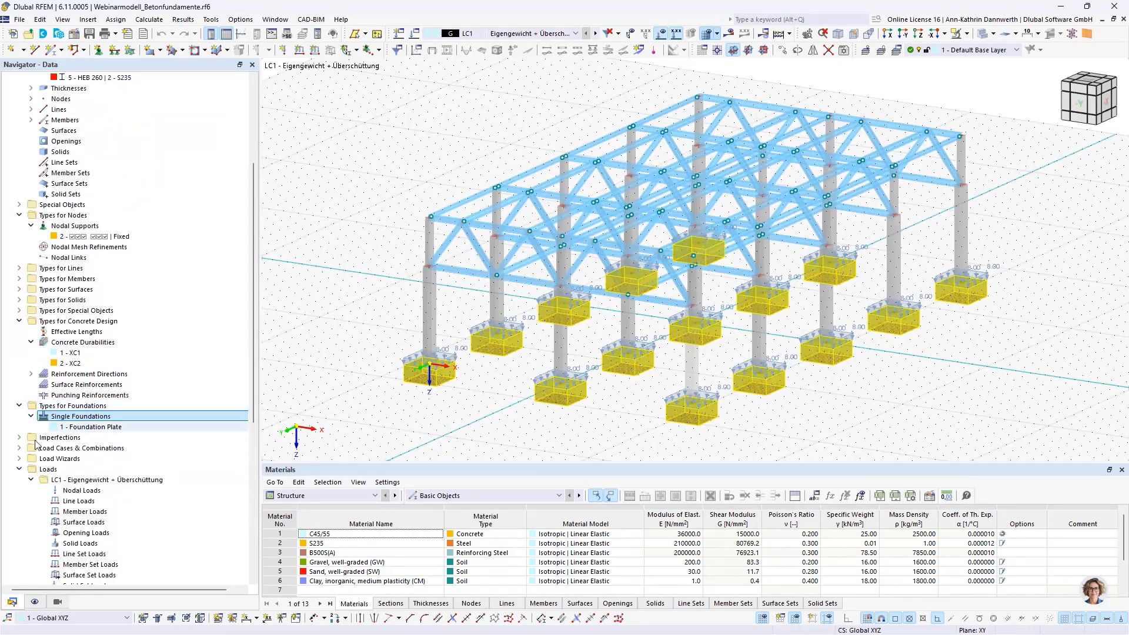
pyautogui.click(47, 470)
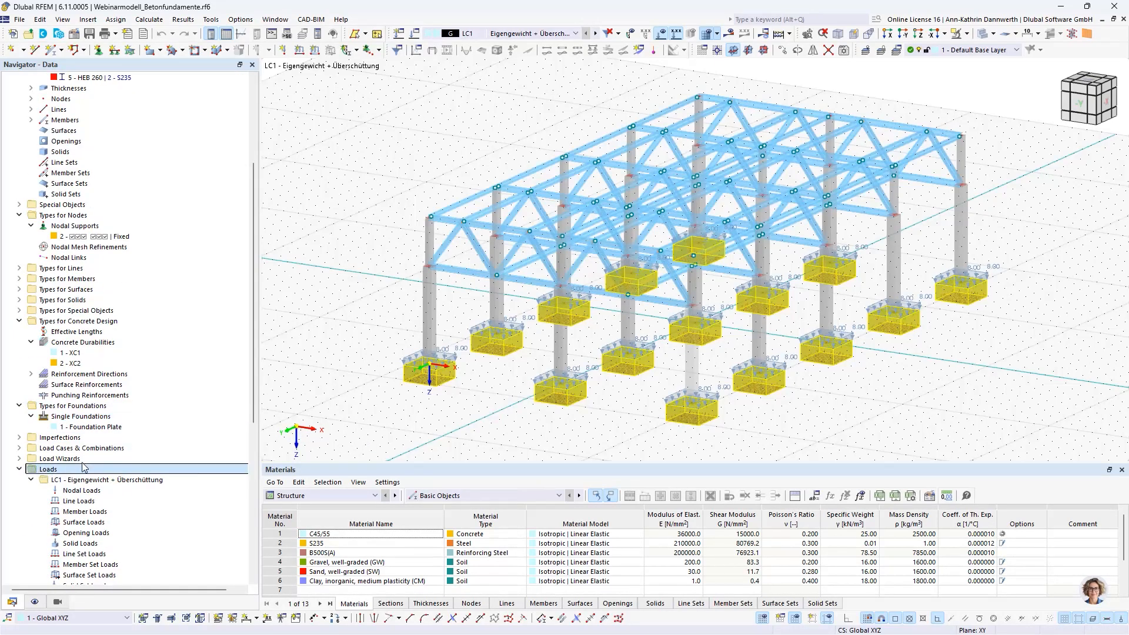
pyautogui.scroll(-1, 82, 464)
pyautogui.click(80, 452)
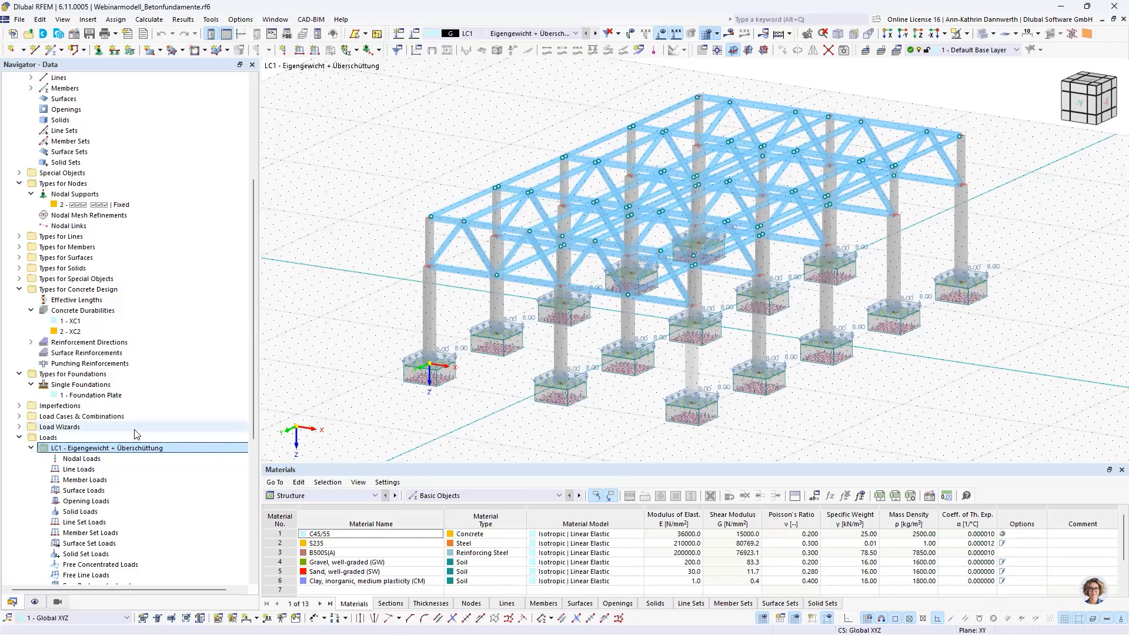
pyautogui.scroll(-3, 82, 459)
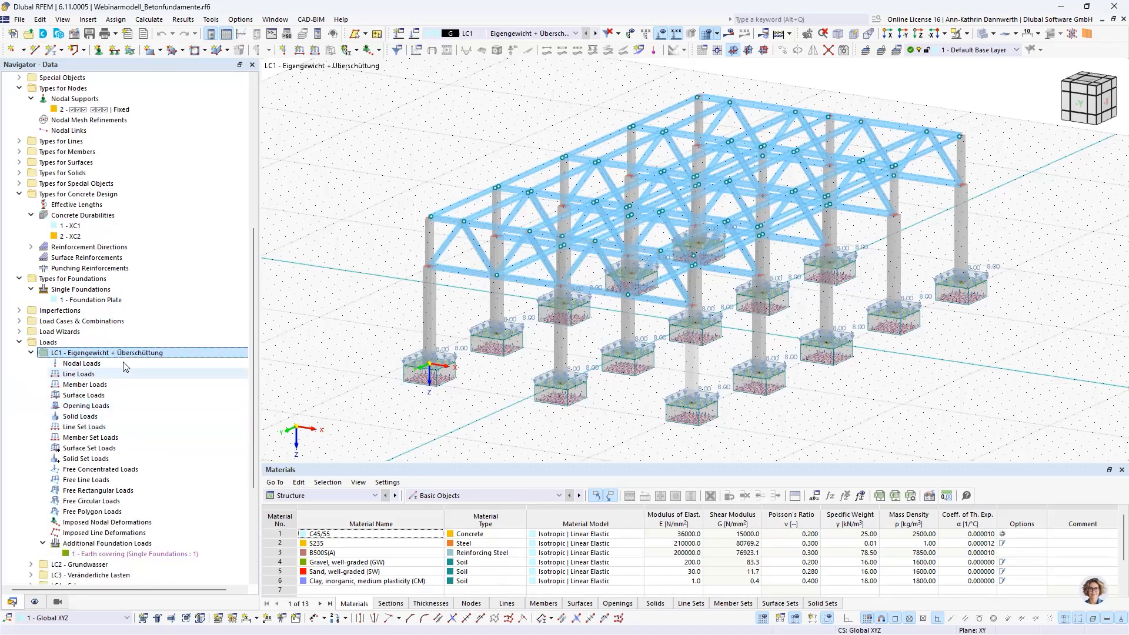
pyautogui.click(83, 543)
pyautogui.scroll(-3, 129, 506)
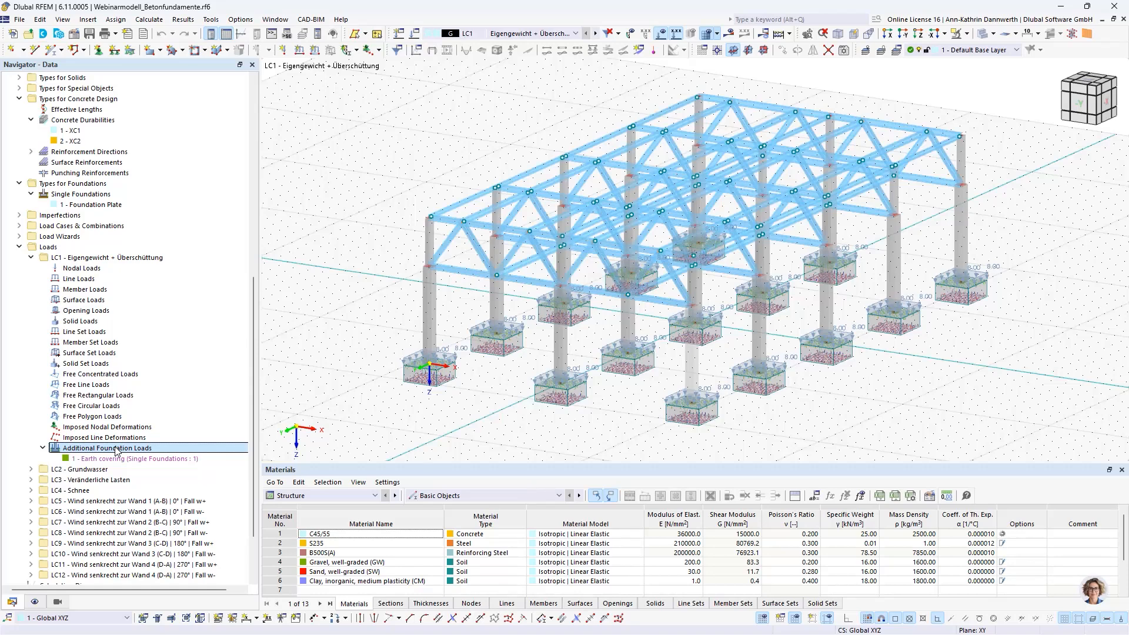
pyautogui.rightClick(116, 450)
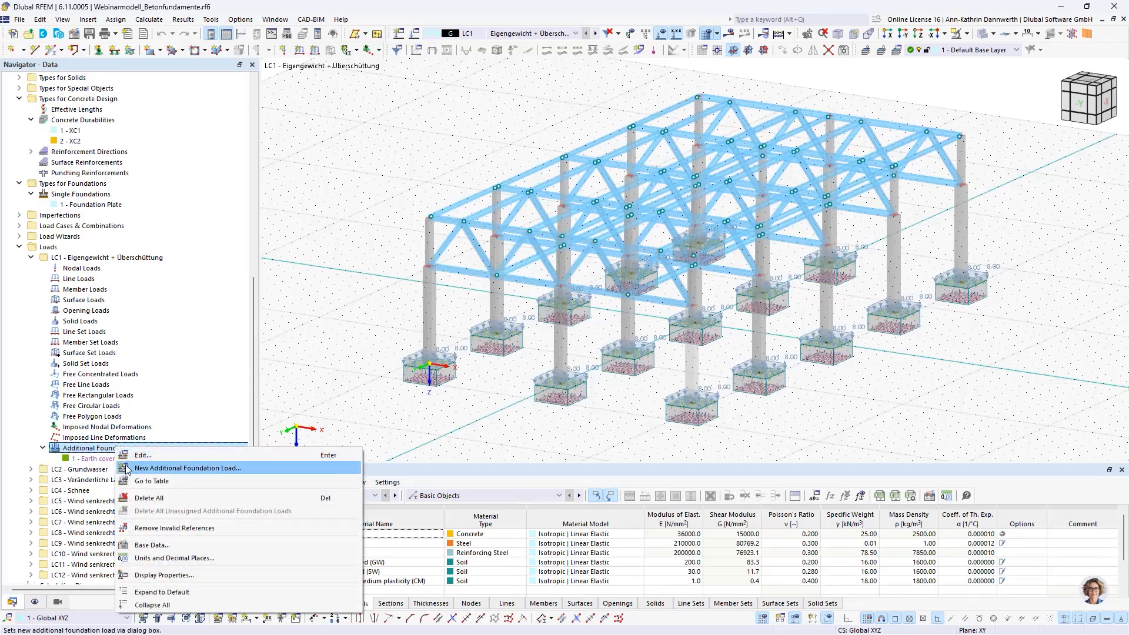
pyautogui.click(126, 467)
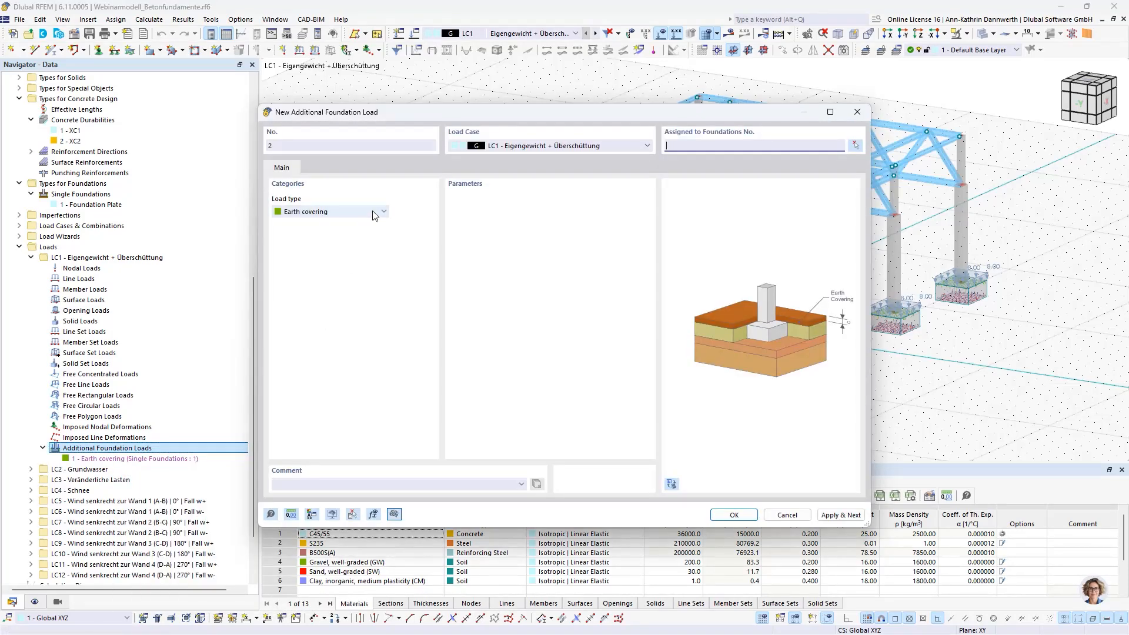
# - Examine the additional foundation load types from surface, line and concentrated load to earth covering and ground water, and discard the new load
pyautogui.click(374, 214)
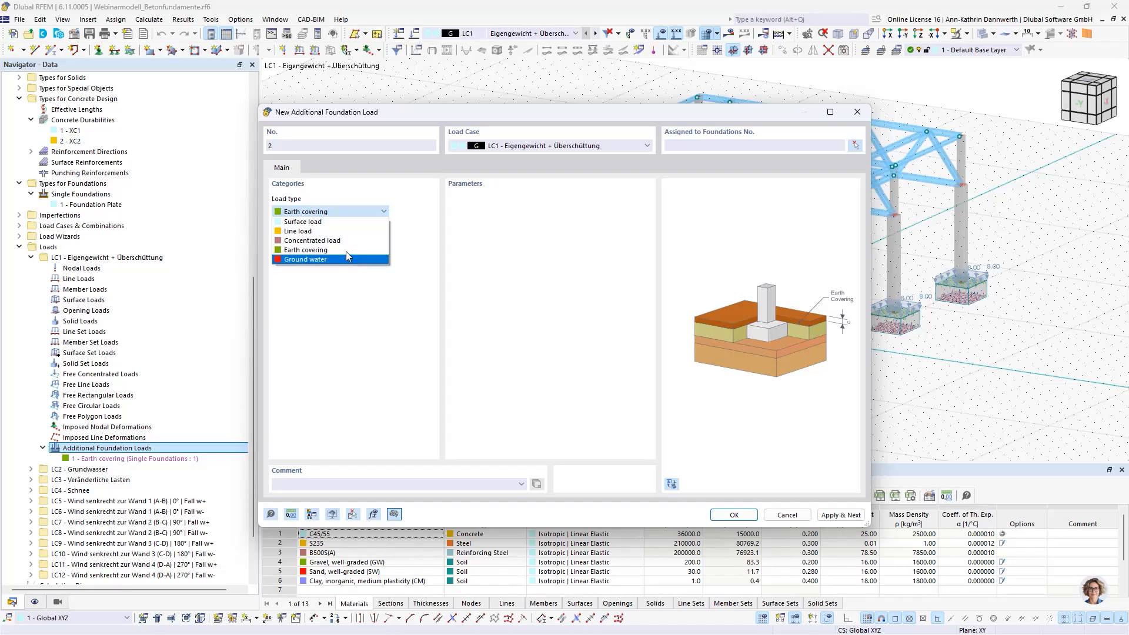
pyautogui.click(349, 224)
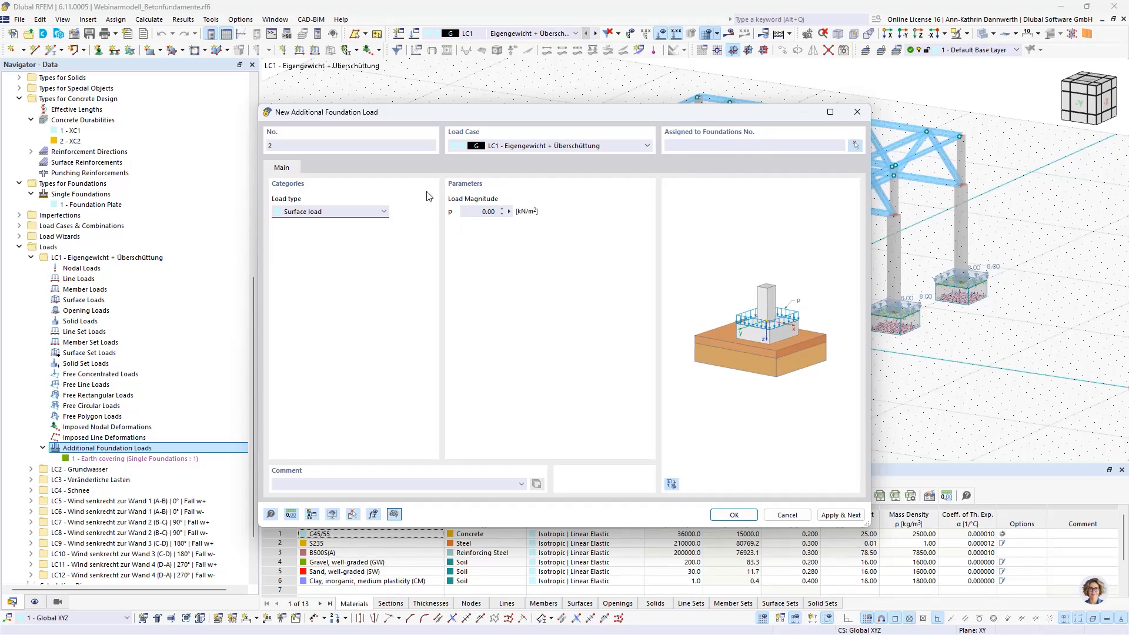
pyautogui.click(376, 211)
pyautogui.click(363, 230)
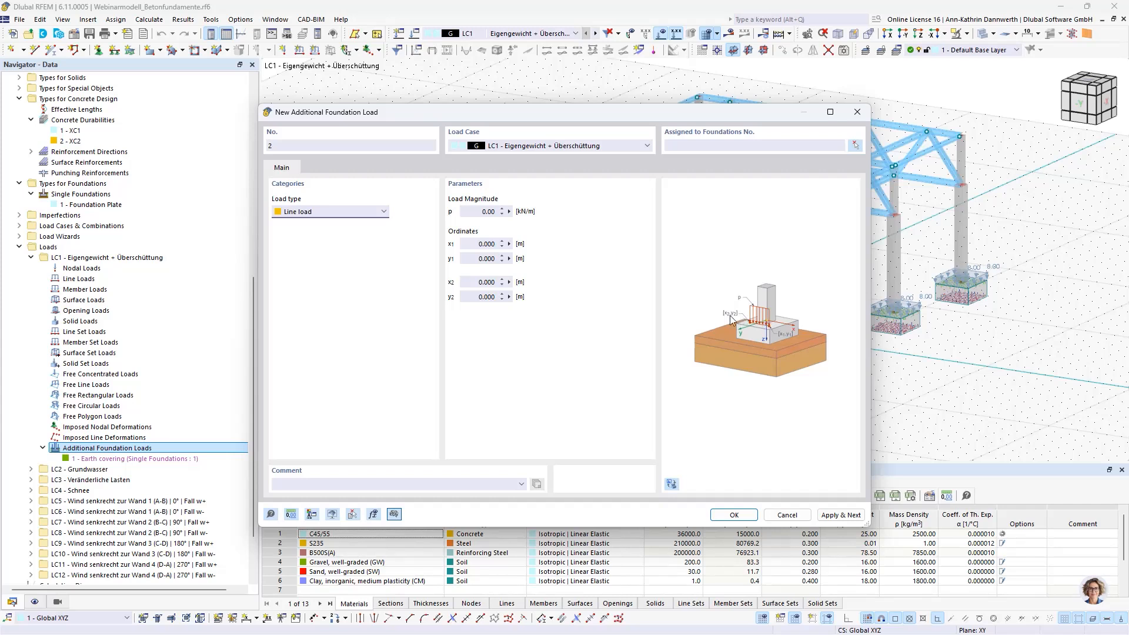
pyautogui.click(377, 212)
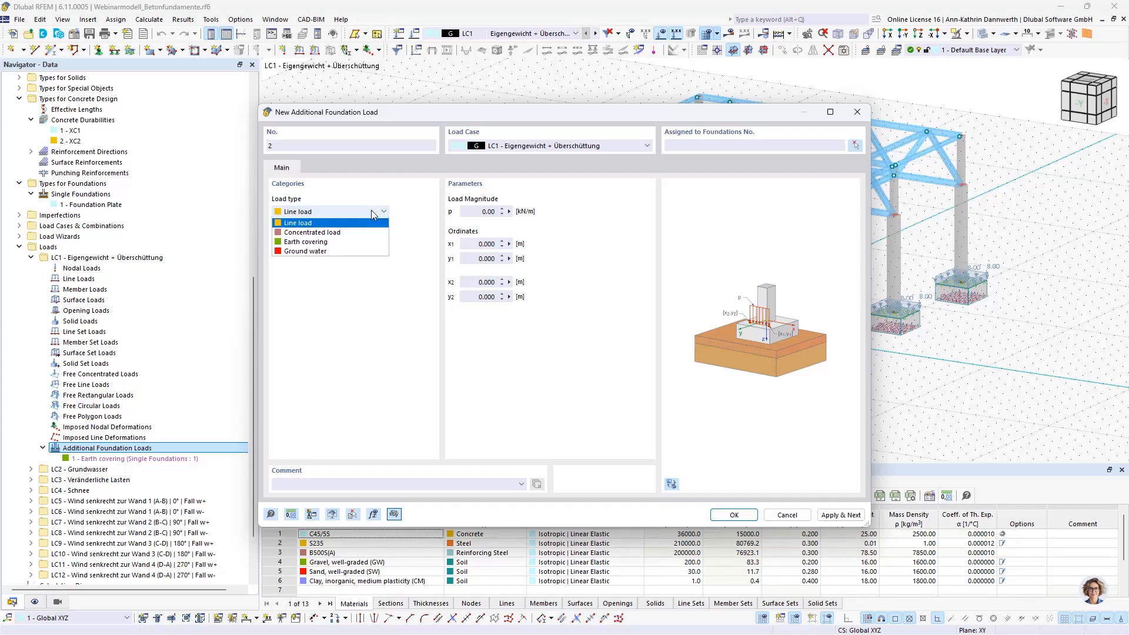
pyautogui.click(339, 243)
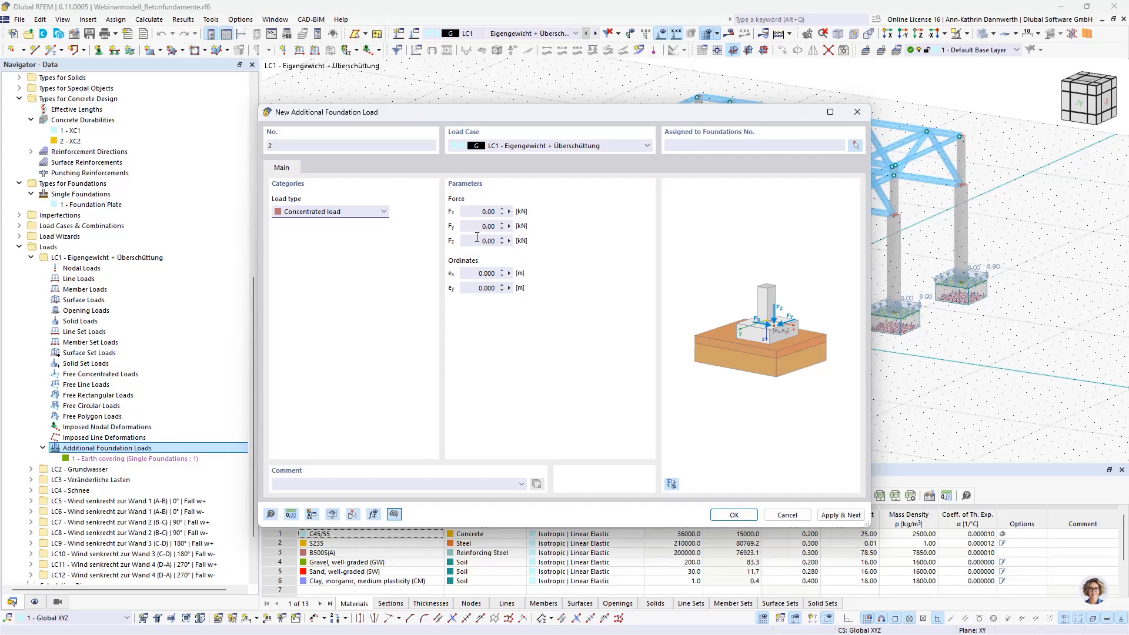
pyautogui.click(382, 213)
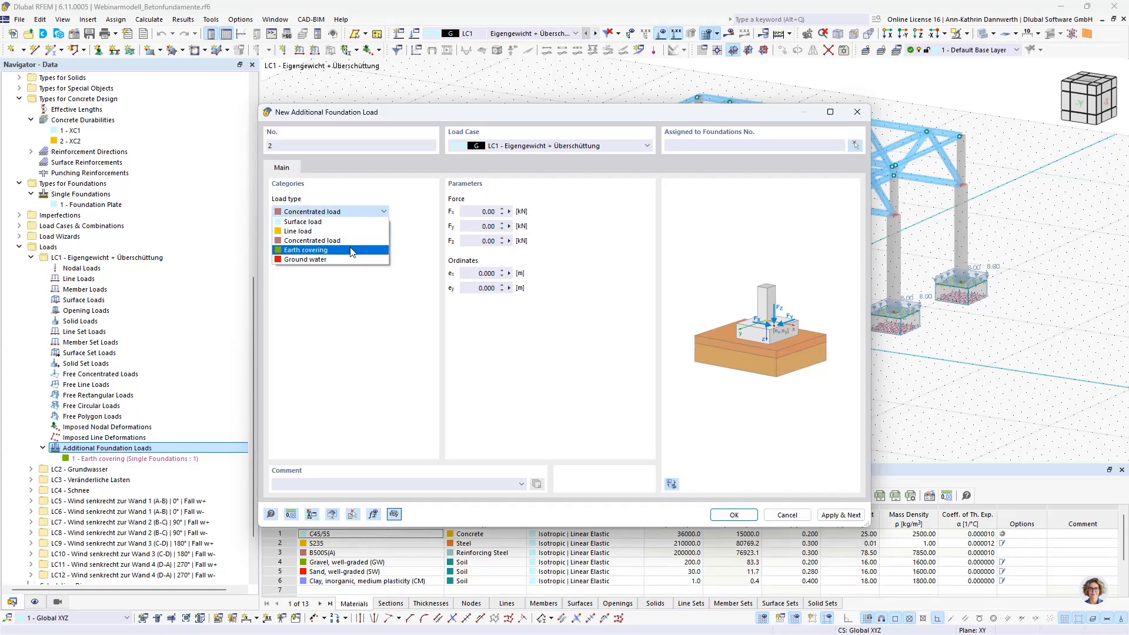
pyautogui.click(351, 251)
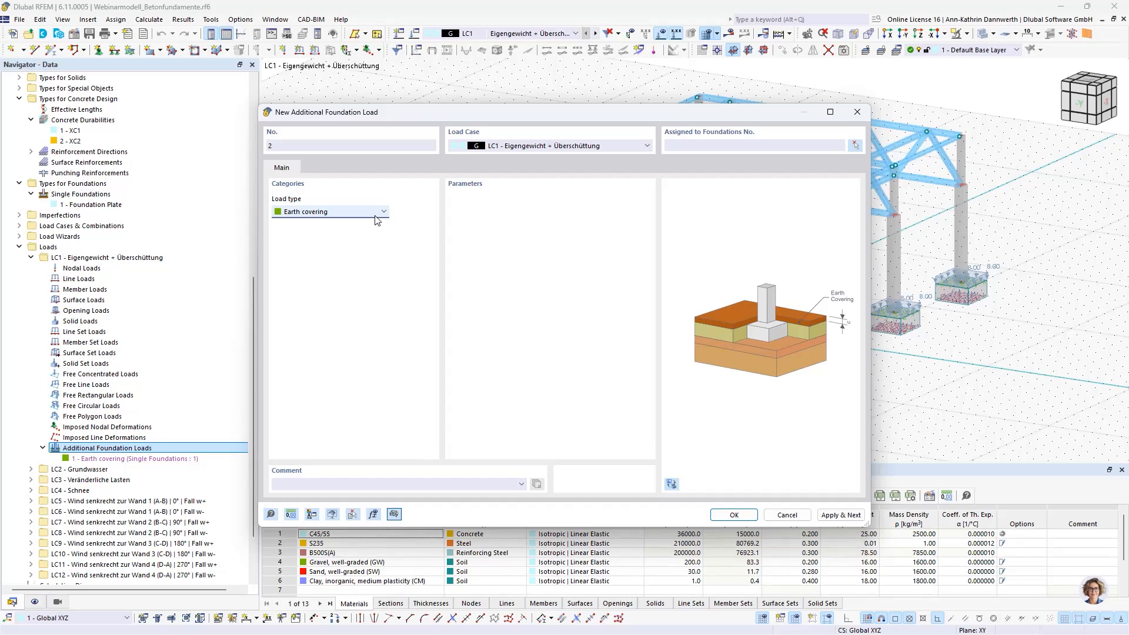
pyautogui.click(376, 217)
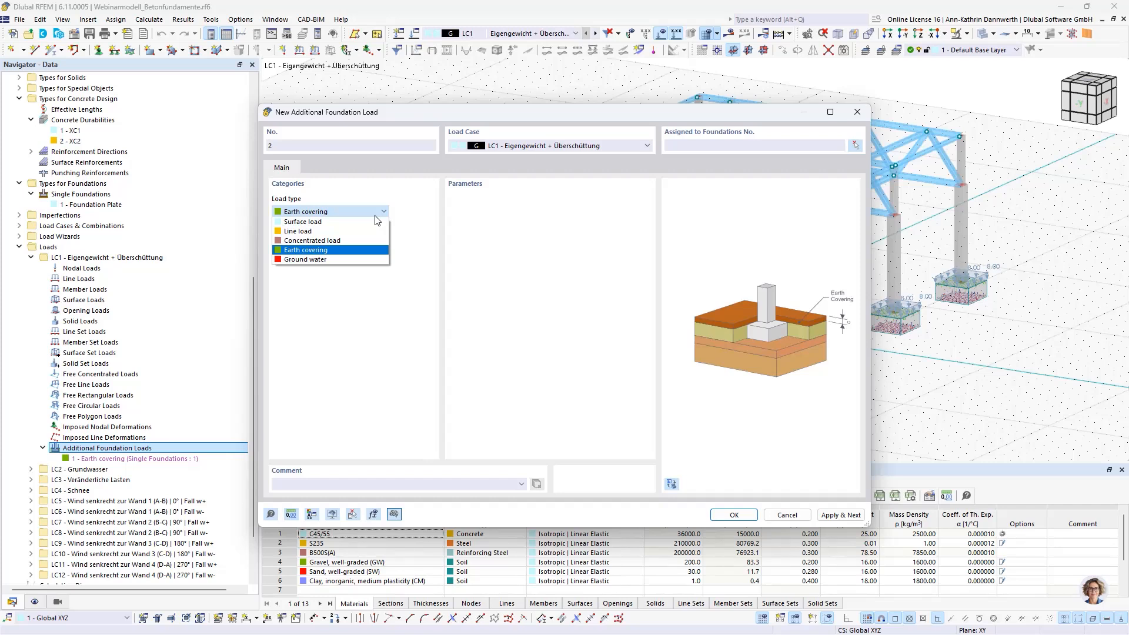
pyautogui.click(339, 262)
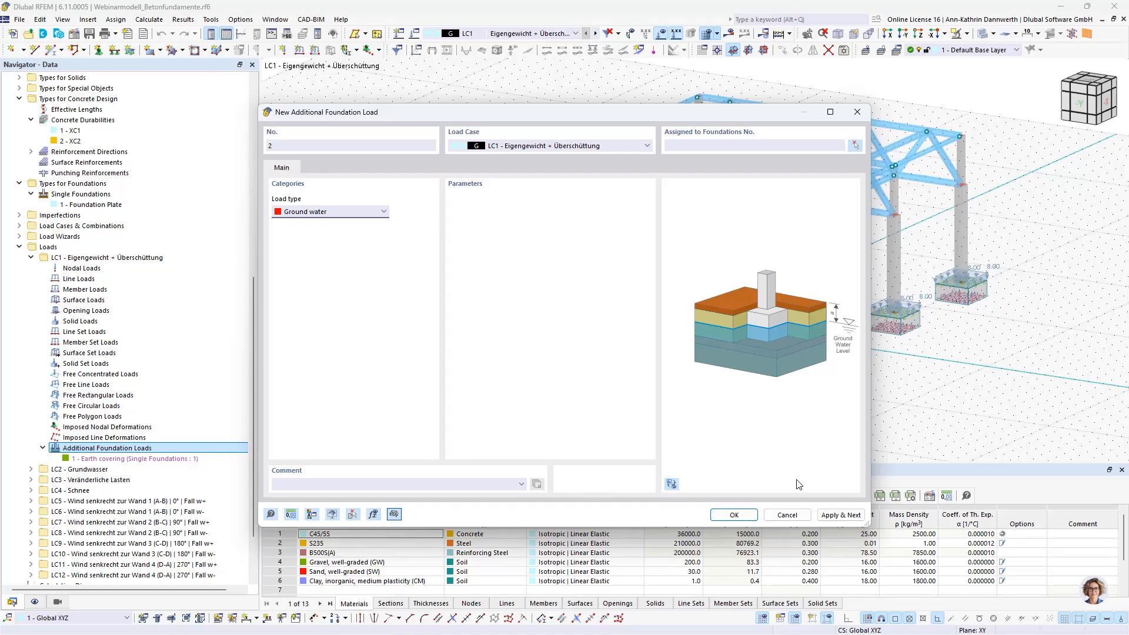
pyautogui.click(786, 515)
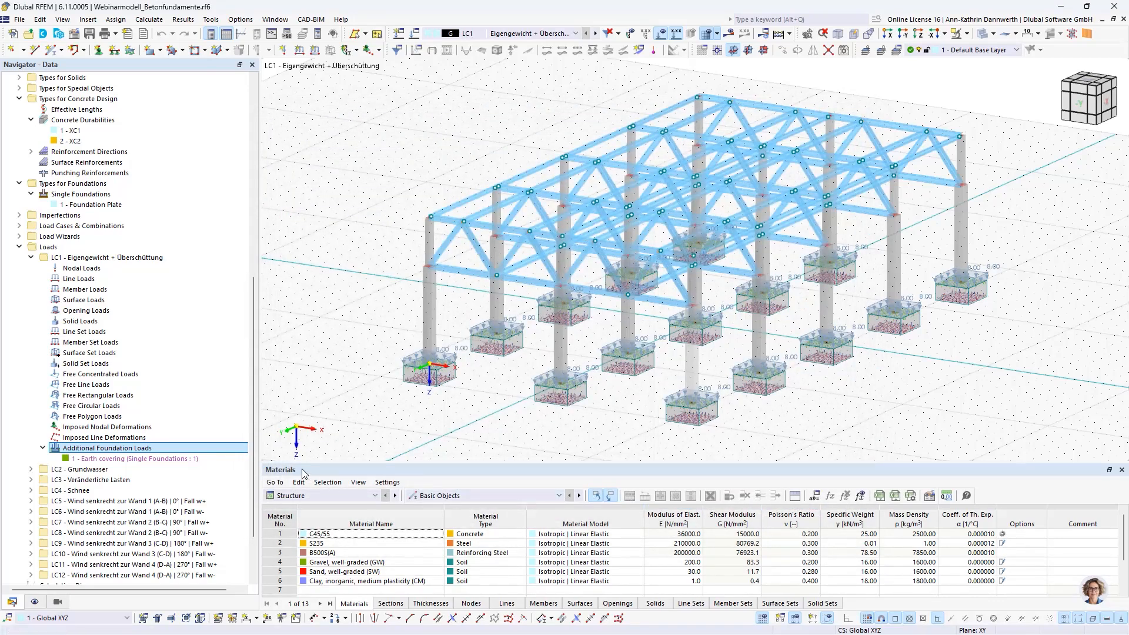
# - Examine the foundation plate's groundwater, earth covering and soil layer settings in its soil properties, and leave without changes
pyautogui.scroll(1, 203, 440)
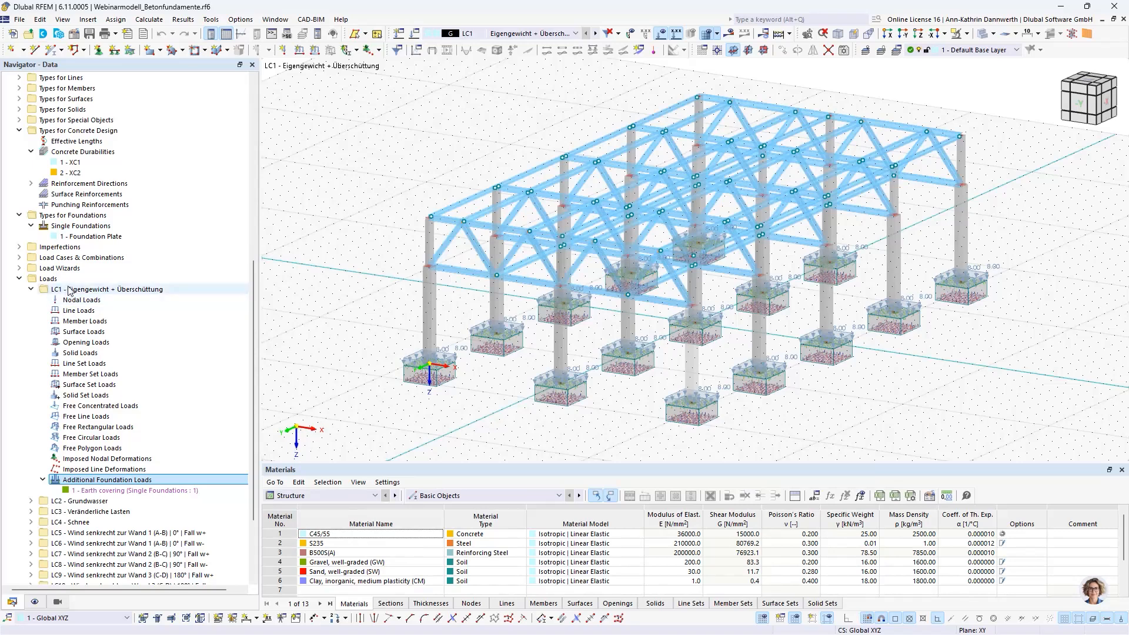
pyautogui.scroll(1, 94, 470)
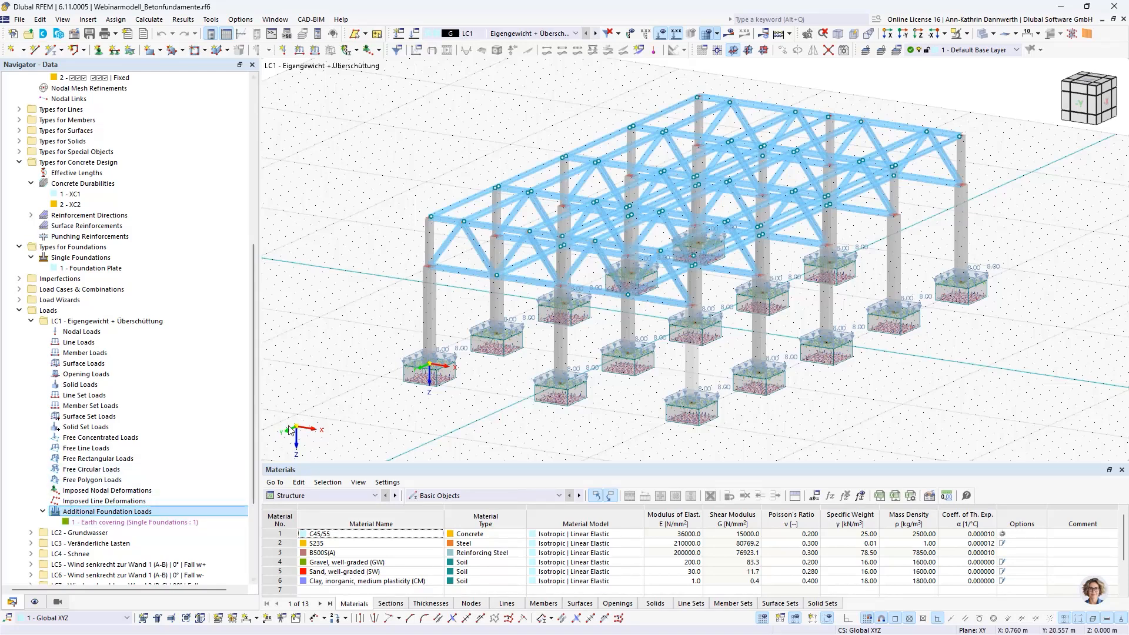
pyautogui.doubleClick(415, 372)
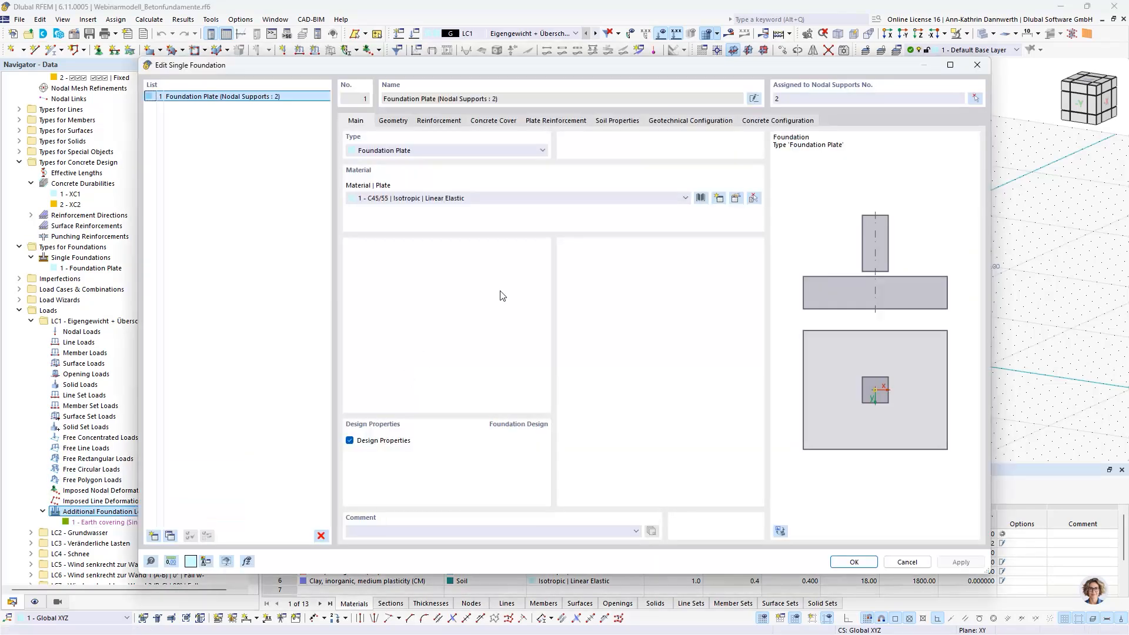
pyautogui.click(615, 120)
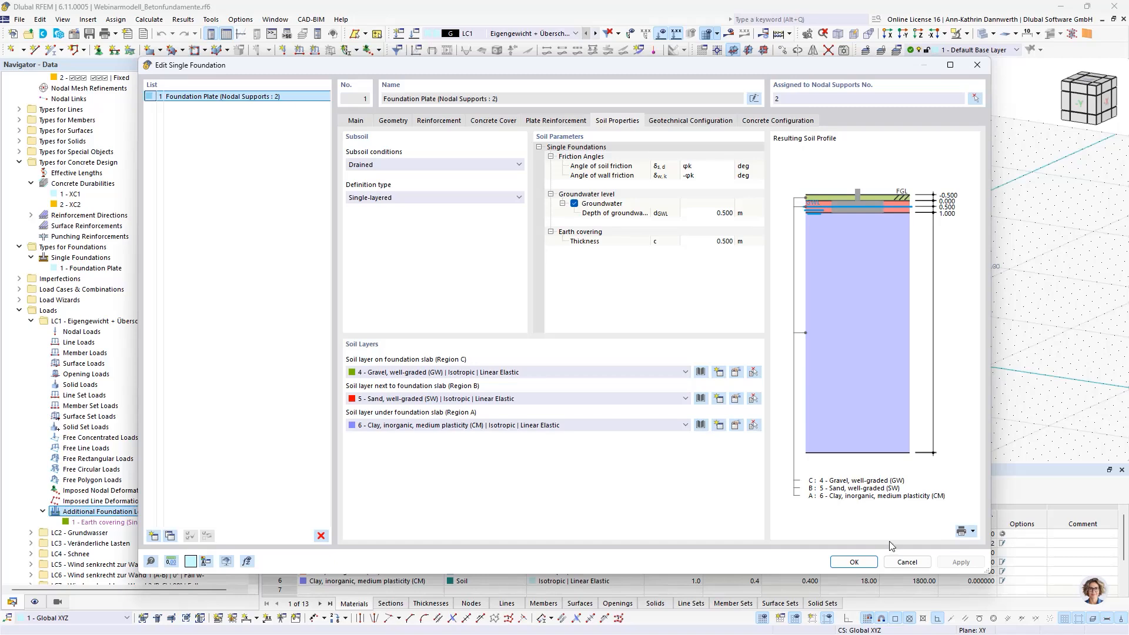
pyautogui.click(913, 564)
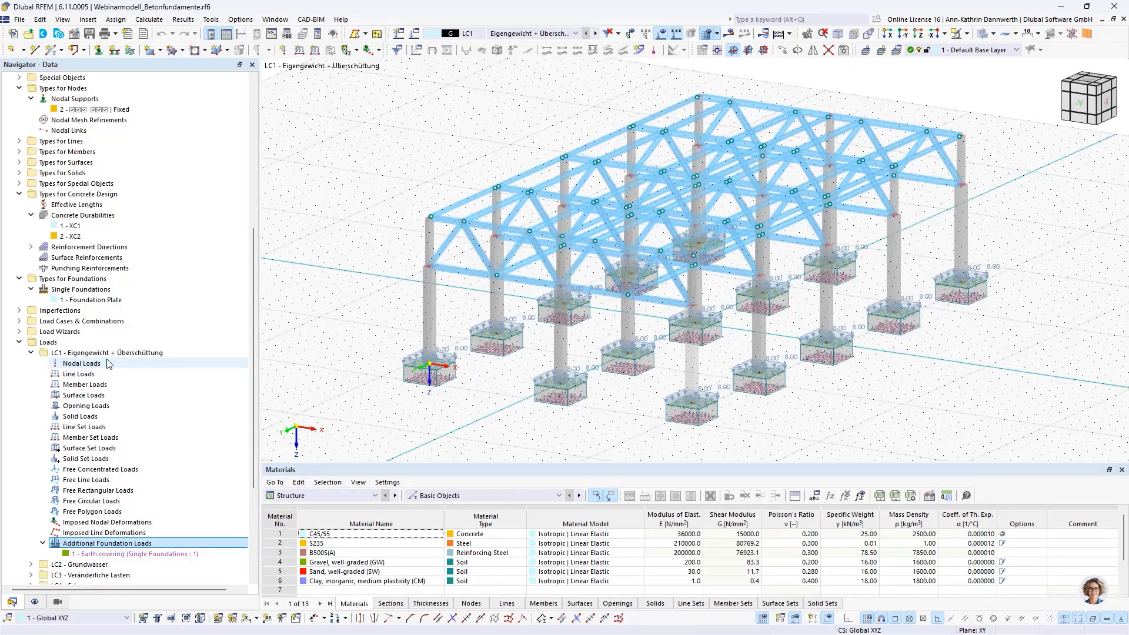
# - Examine load case LC1's self-weight settings for concrete foundations and the base options for automatically assigning corresponding load combinations
pyautogui.click(20, 321)
pyautogui.click(31, 332)
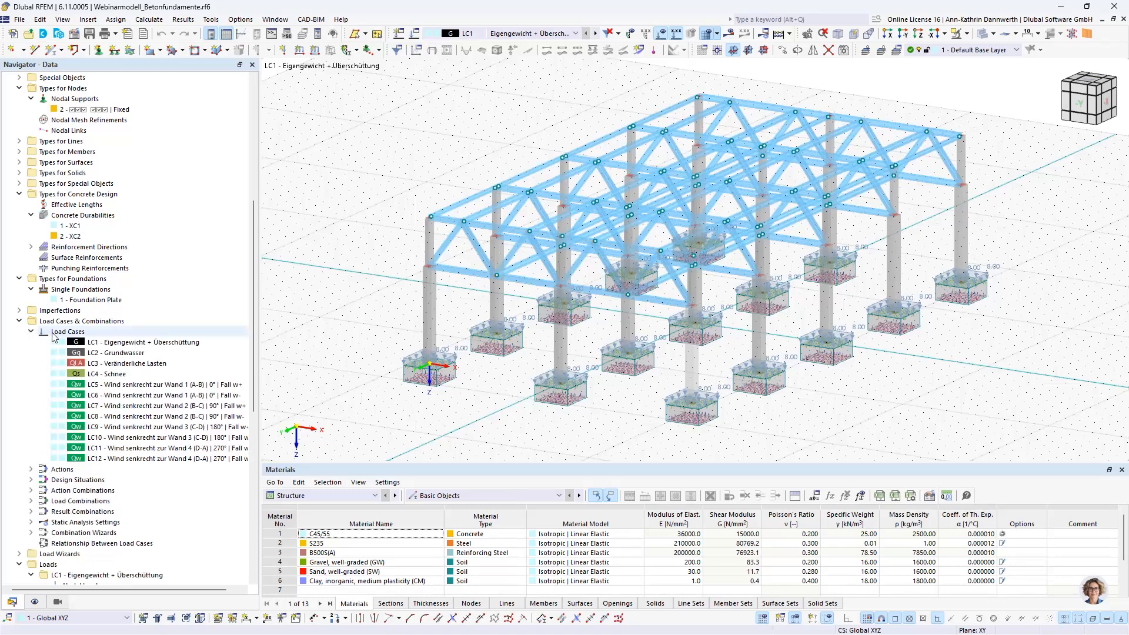
pyautogui.click(113, 342)
pyautogui.doubleClick(113, 345)
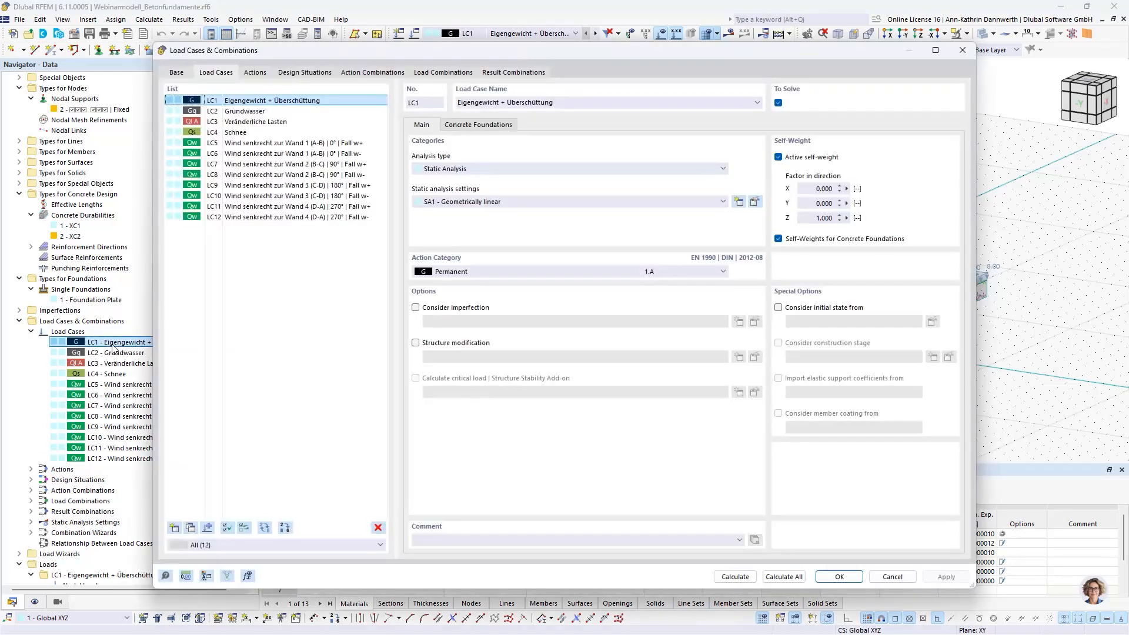
pyautogui.click(176, 74)
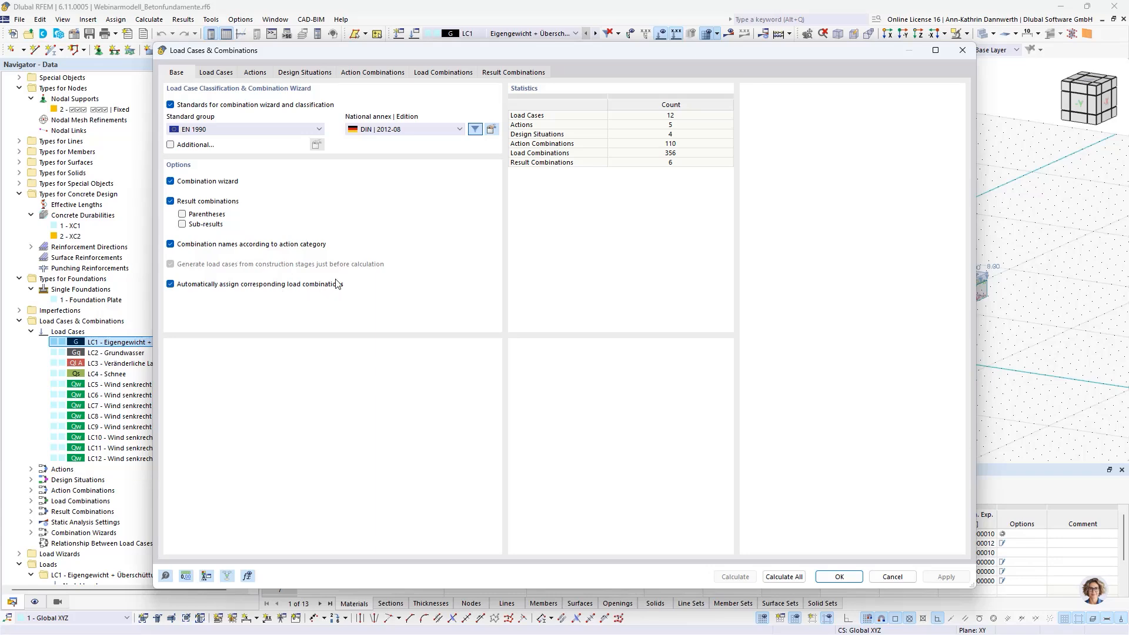
# - Examine the corresponding load combinations of CO1 and the combinations selectable for the SLS - Characteristic design situation
pyautogui.click(422, 73)
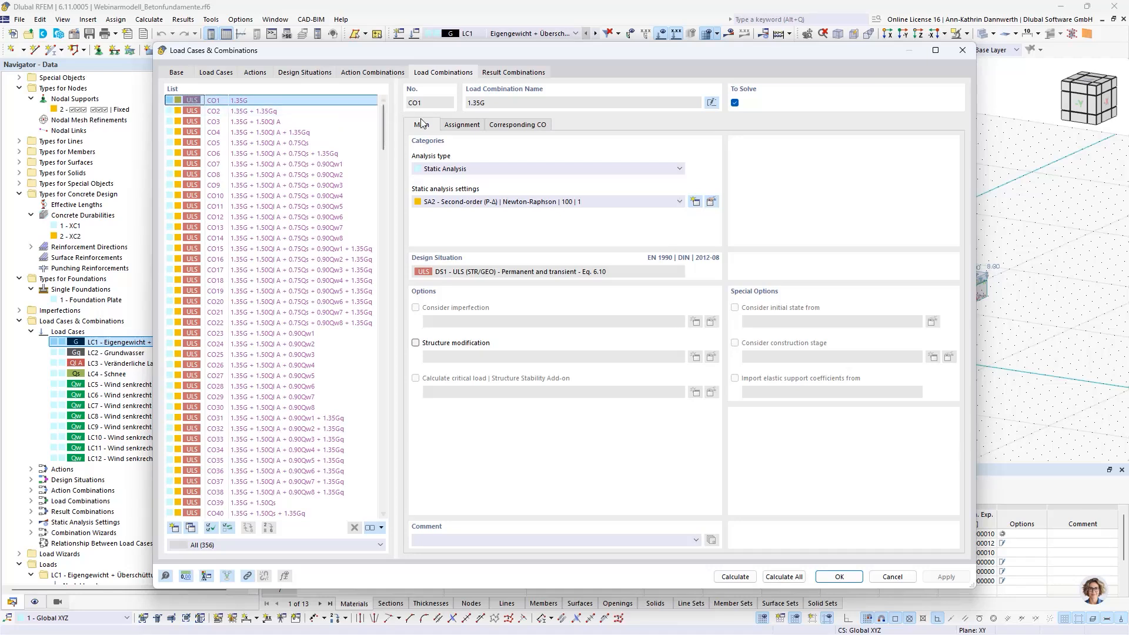
pyautogui.click(492, 126)
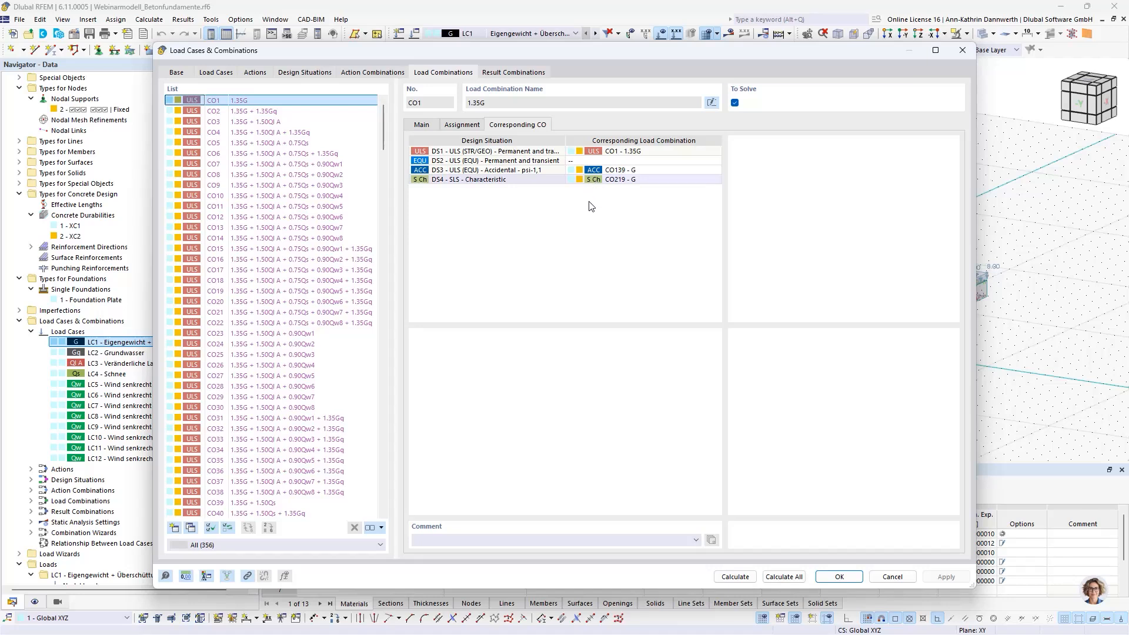
pyautogui.click(650, 180)
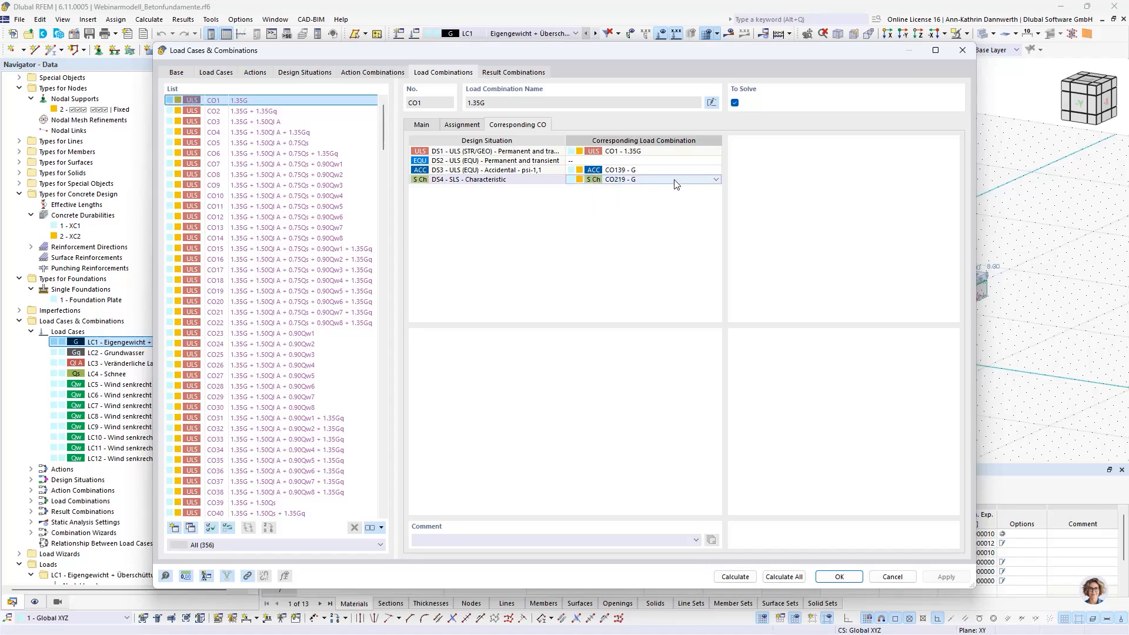
pyautogui.click(714, 180)
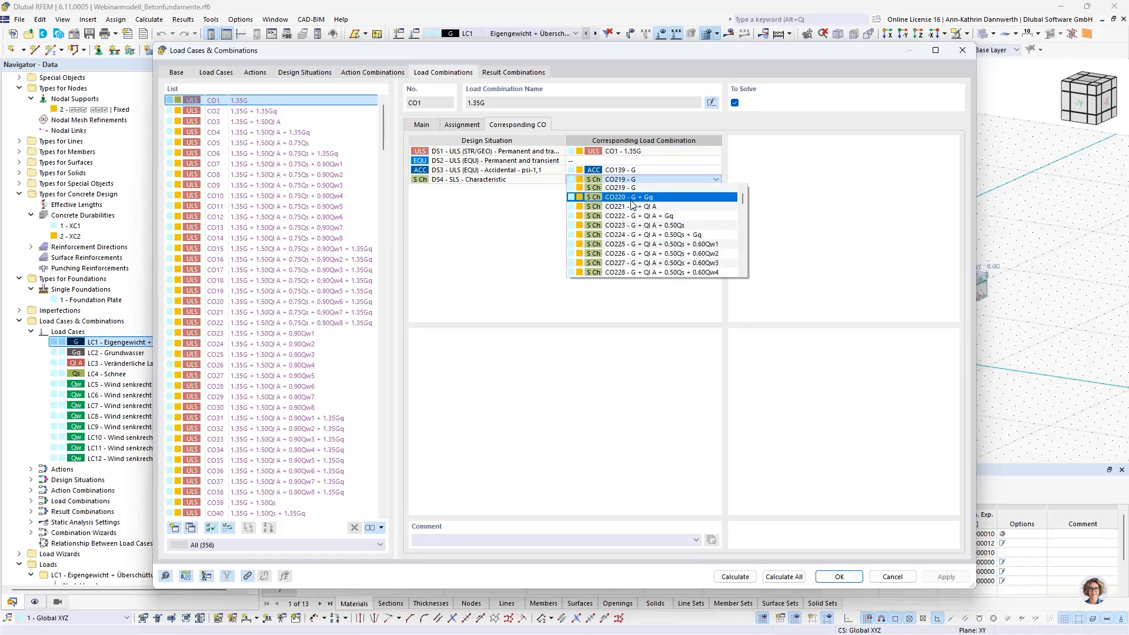
pyautogui.scroll(1, 630, 199)
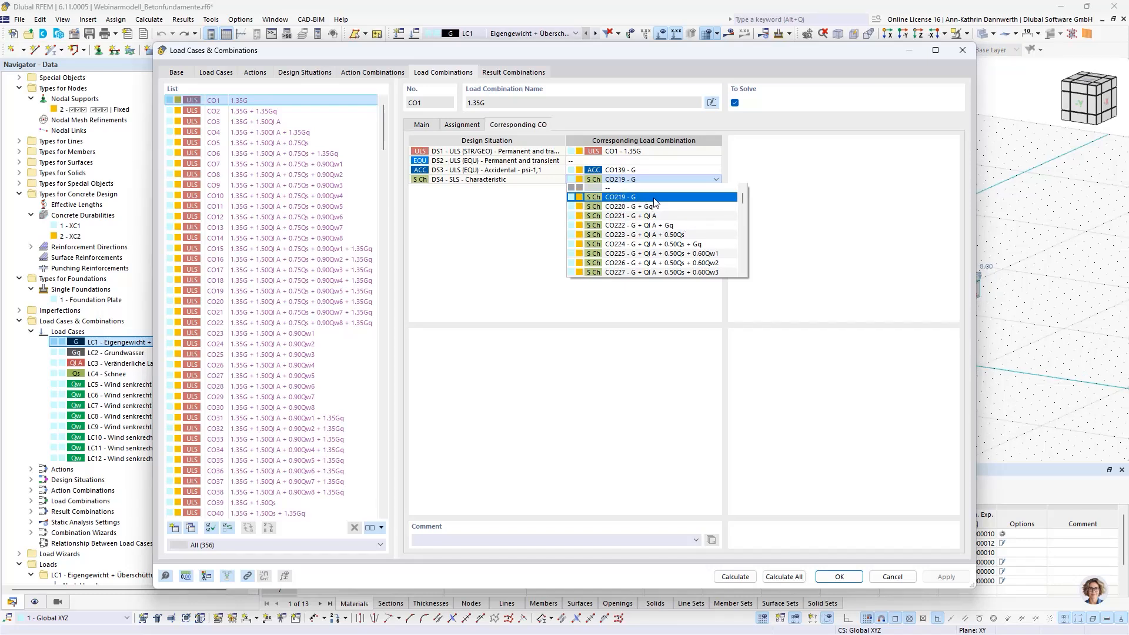
# - Examine design situations DS1 to DS4 and the situation types selectable for equilibrium and SLS - Characteristic
pyautogui.click(303, 73)
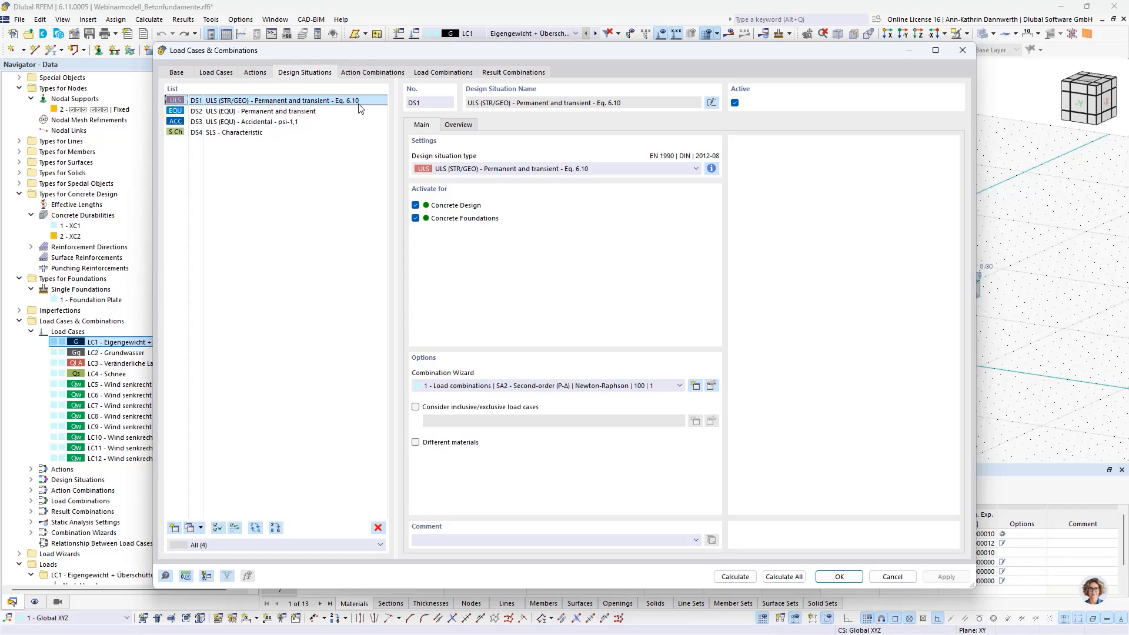
pyautogui.click(283, 111)
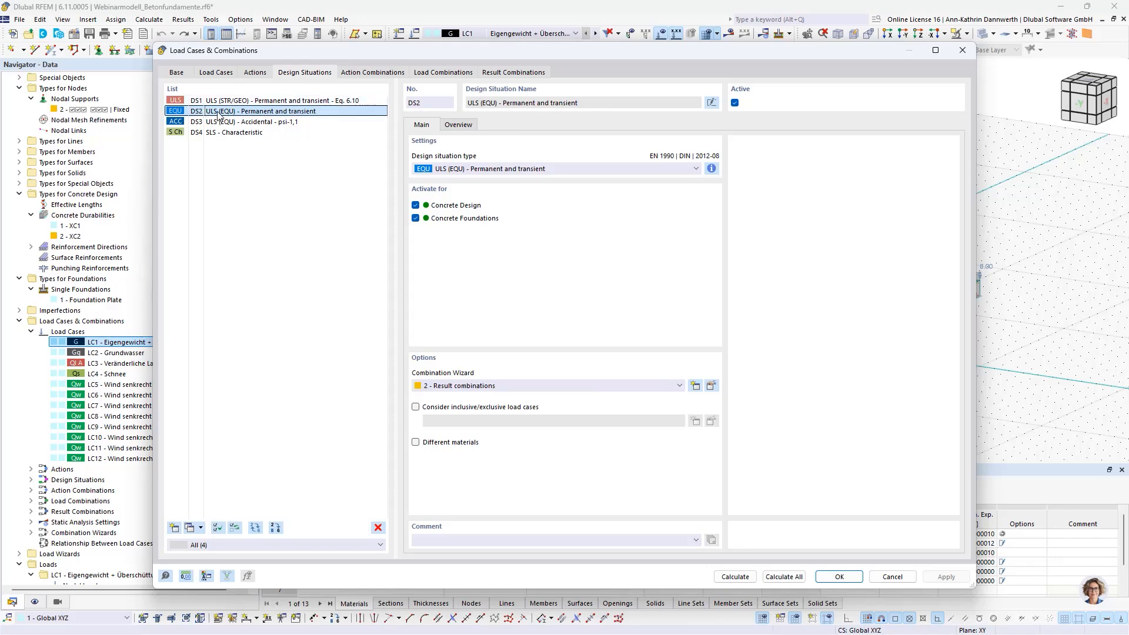
pyautogui.click(482, 170)
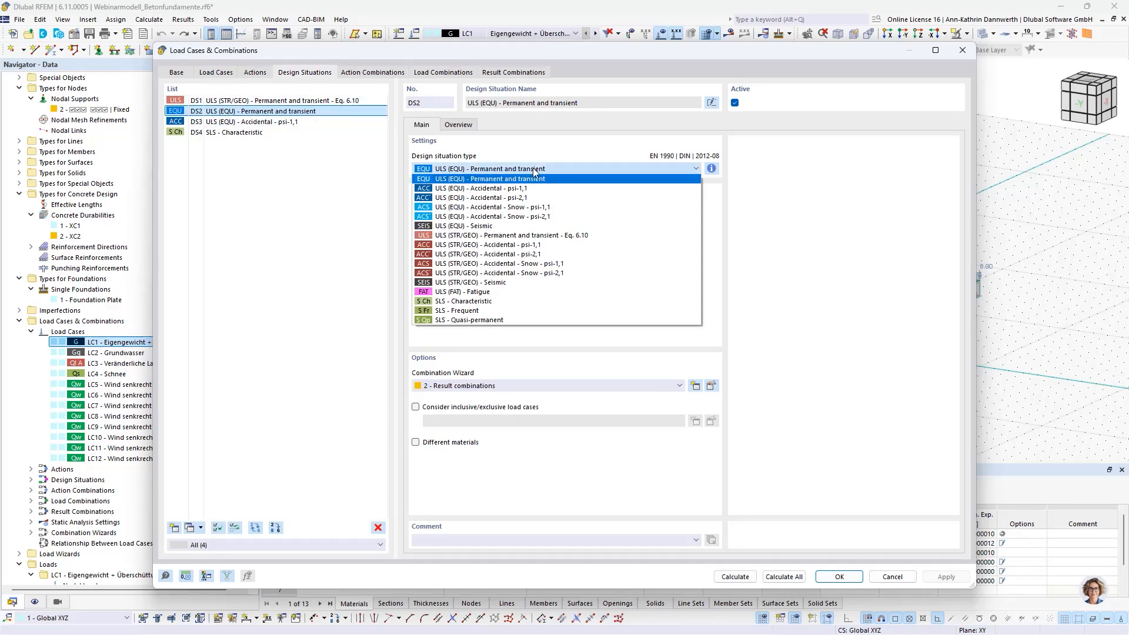
pyautogui.click(552, 168)
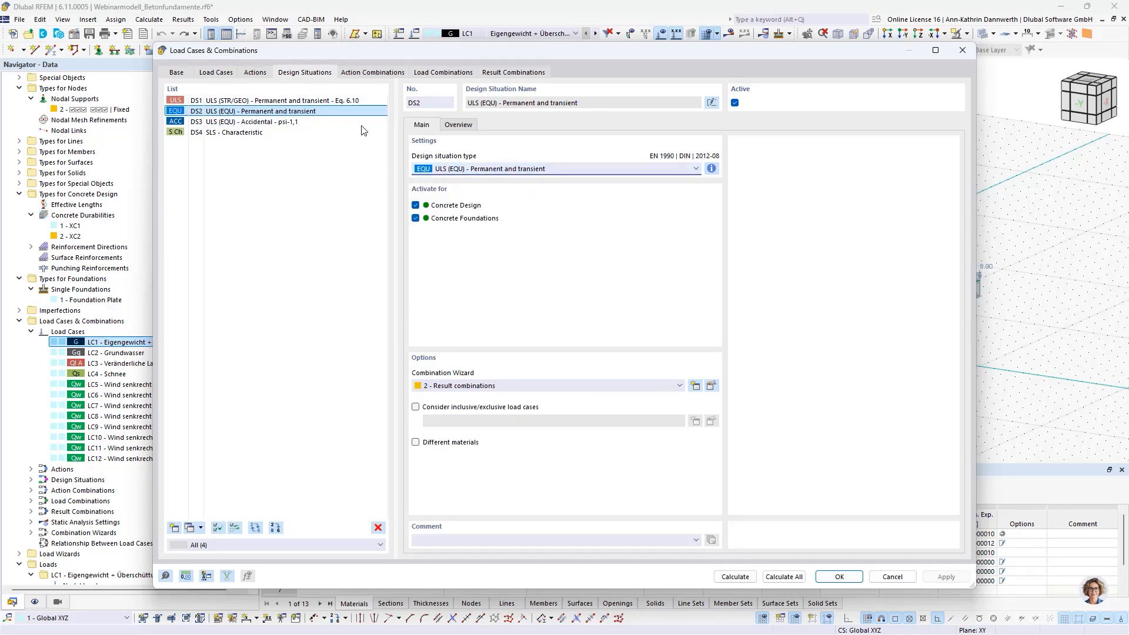
pyautogui.click(552, 171)
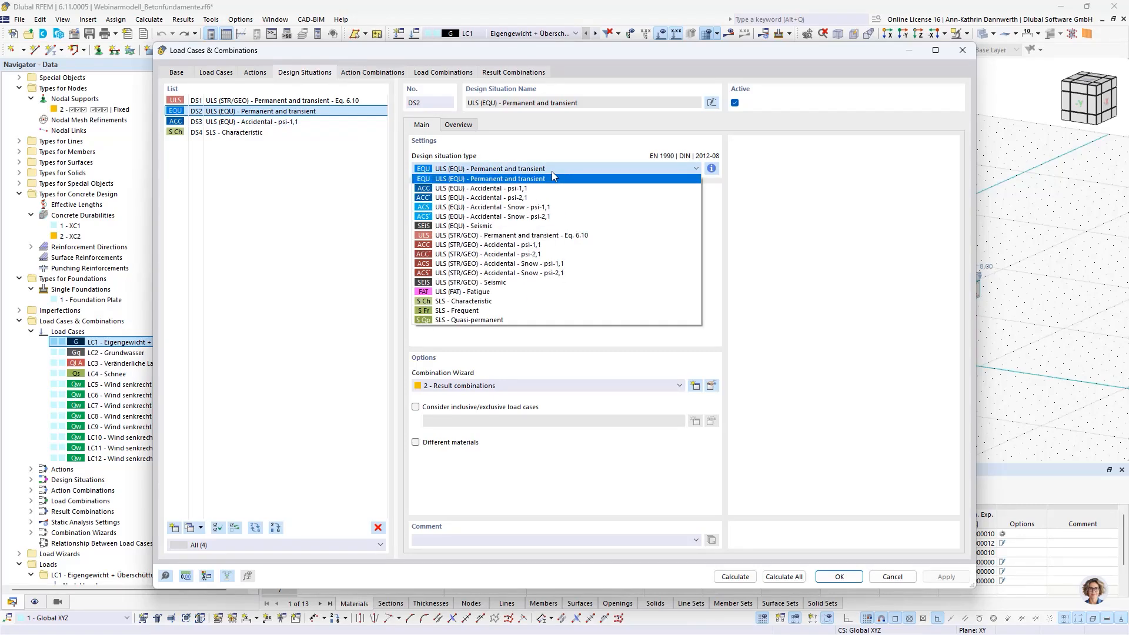
pyautogui.click(552, 171)
pyautogui.click(341, 122)
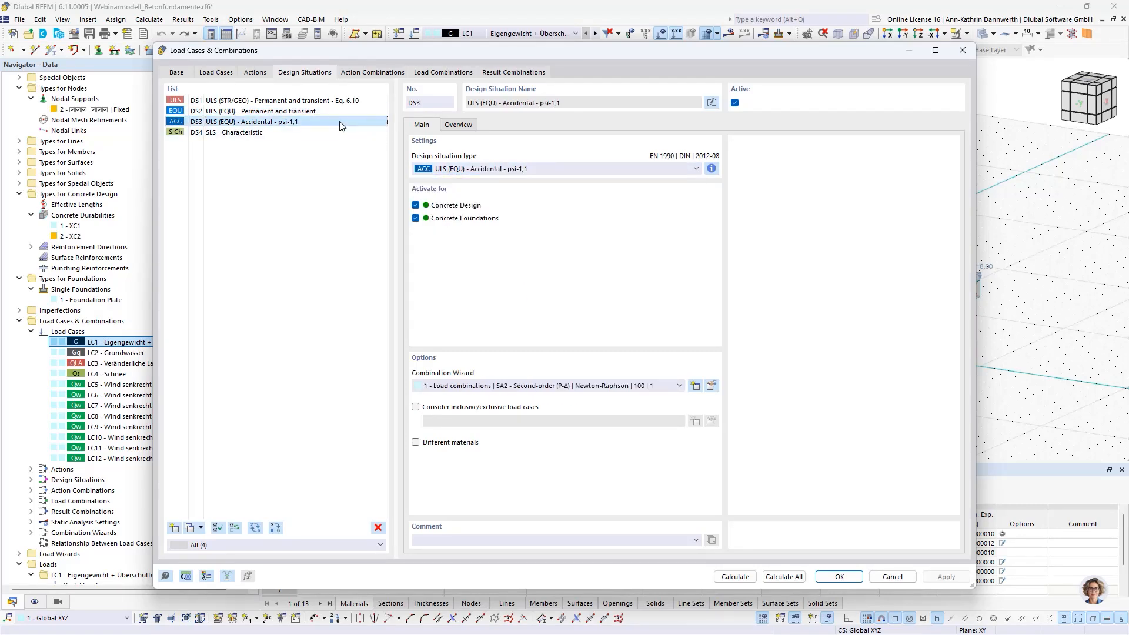
pyautogui.click(301, 135)
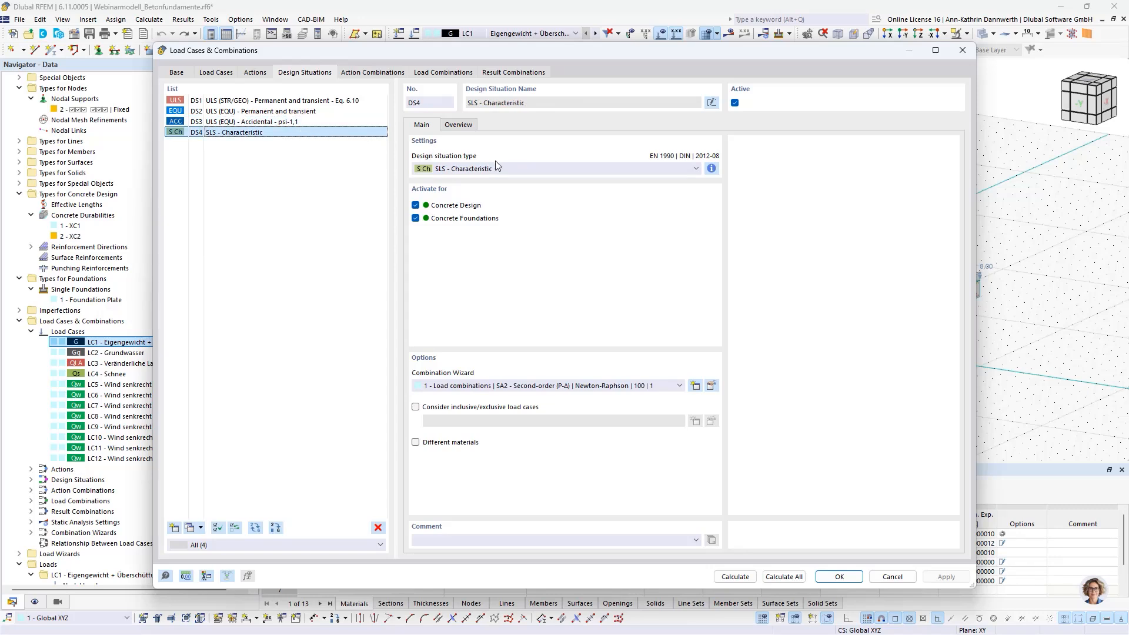
pyautogui.click(524, 170)
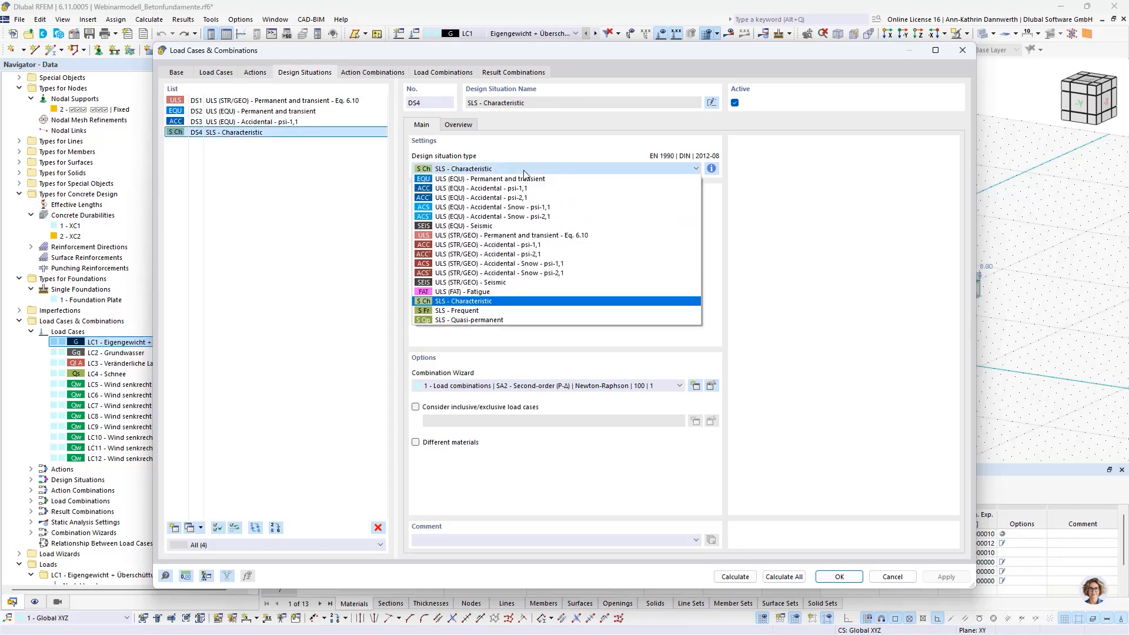
pyautogui.click(501, 169)
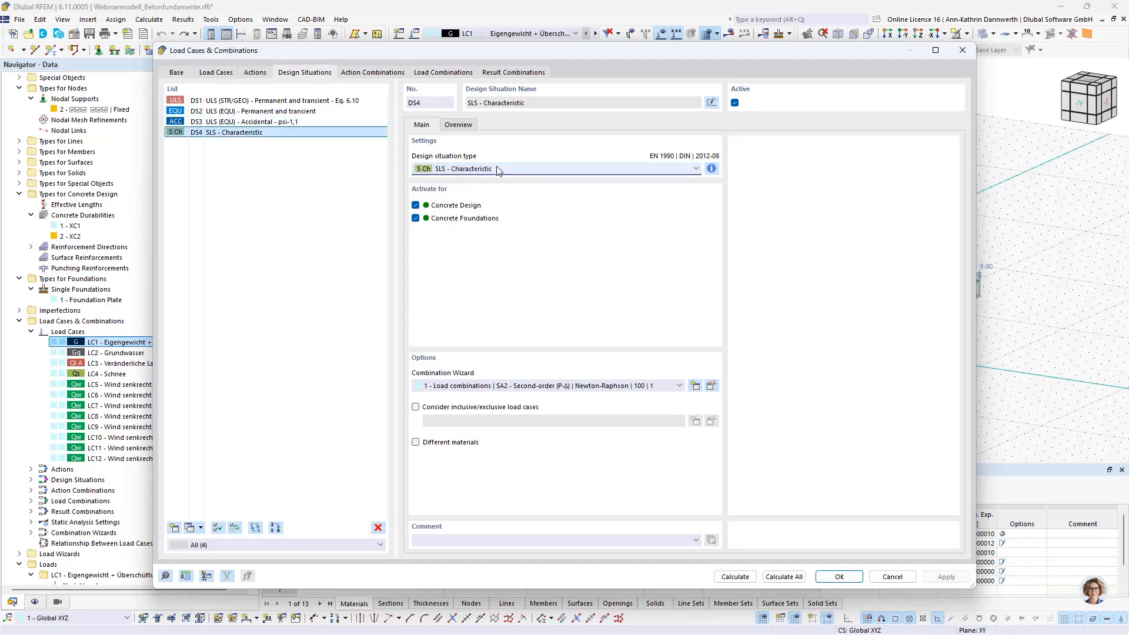
# - Examine the concrete foundation self-weight, earth covering and ground water settings of load cases LC1 and LC2, and leave without changes
pyautogui.click(217, 72)
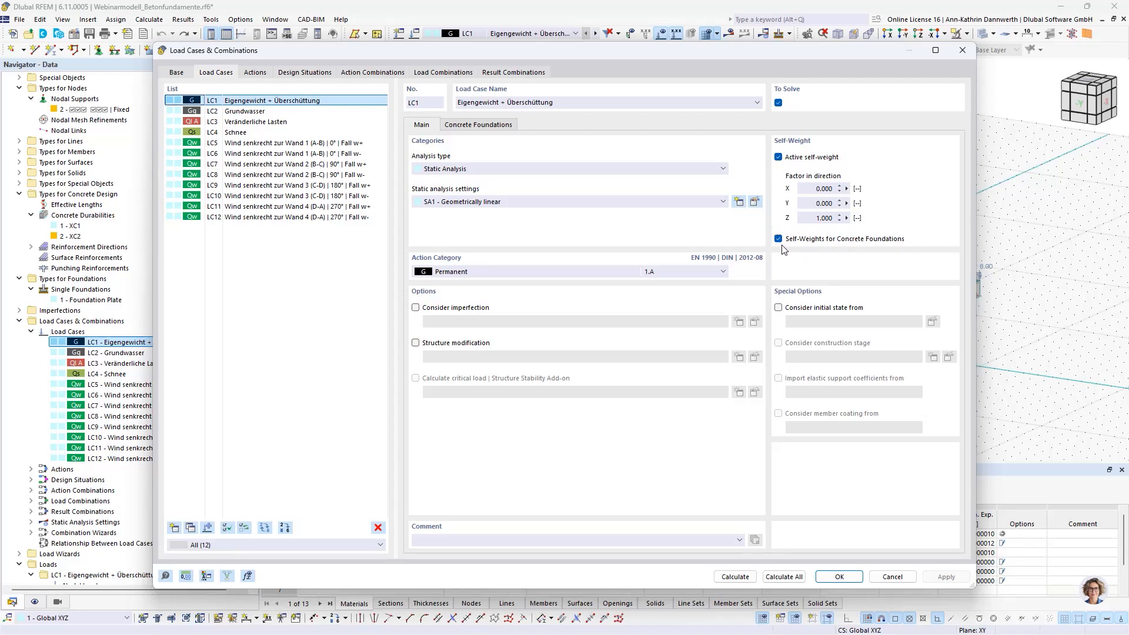
pyautogui.click(474, 126)
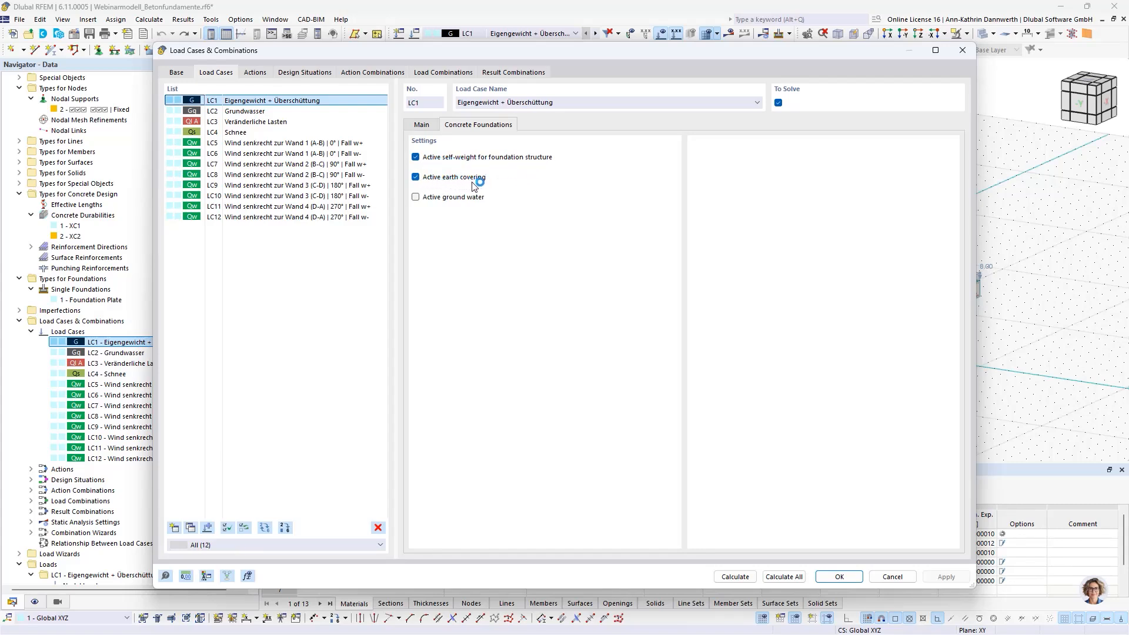
pyautogui.click(337, 114)
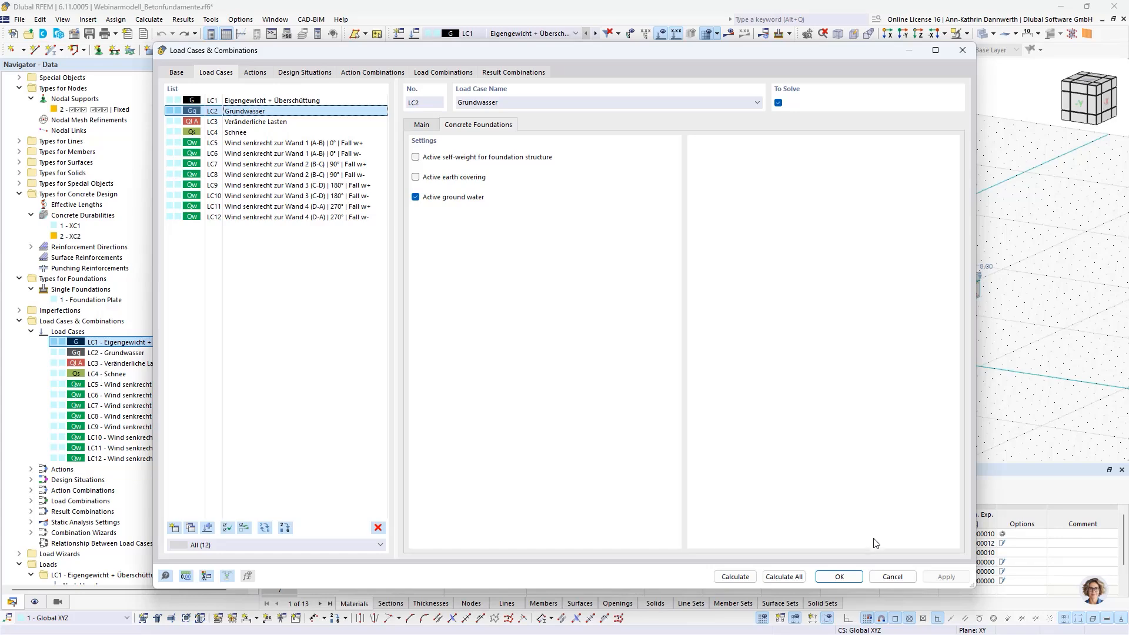
pyautogui.click(892, 578)
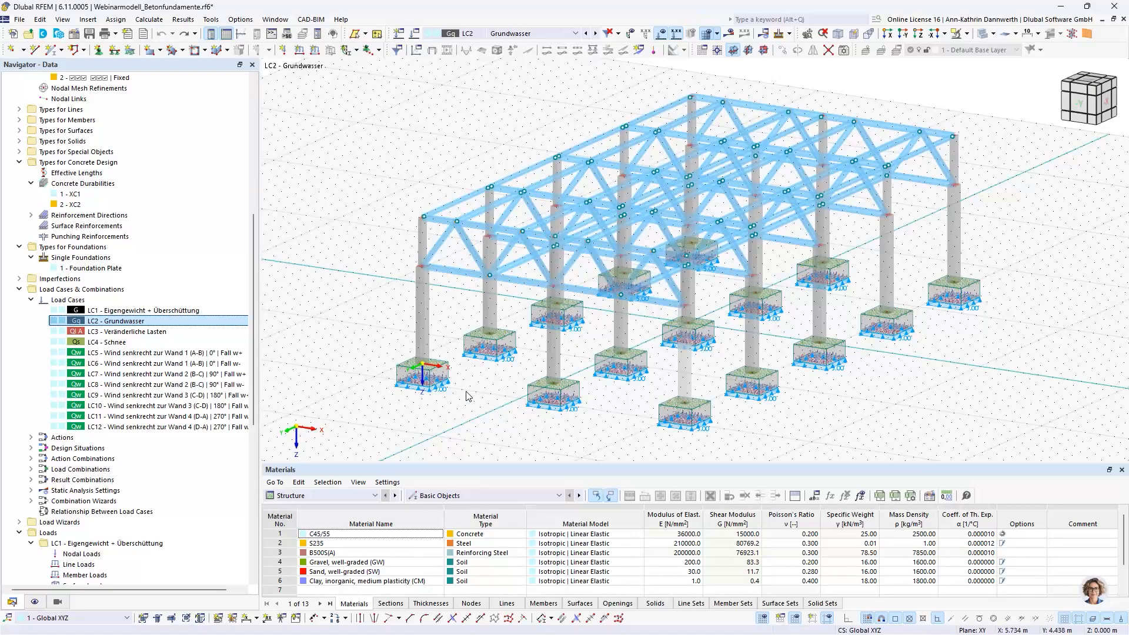
# - Open the front corner column's foundation plate for editing and examine its reinforcement types, keeping Mesh and rebars
pyautogui.doubleClick(442, 372)
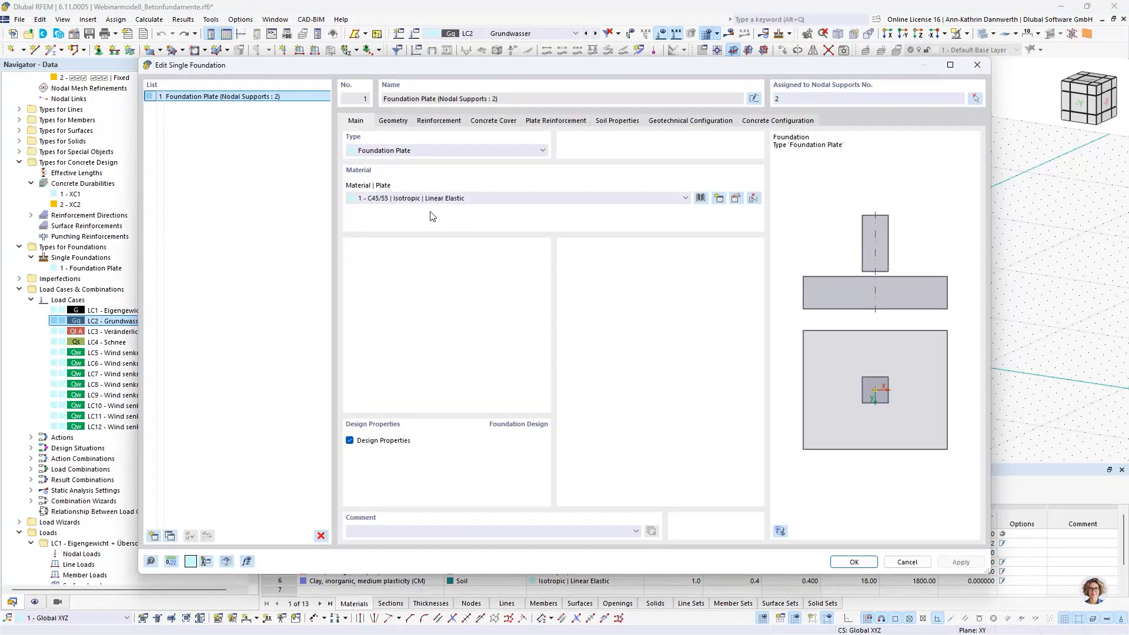
pyautogui.click(438, 121)
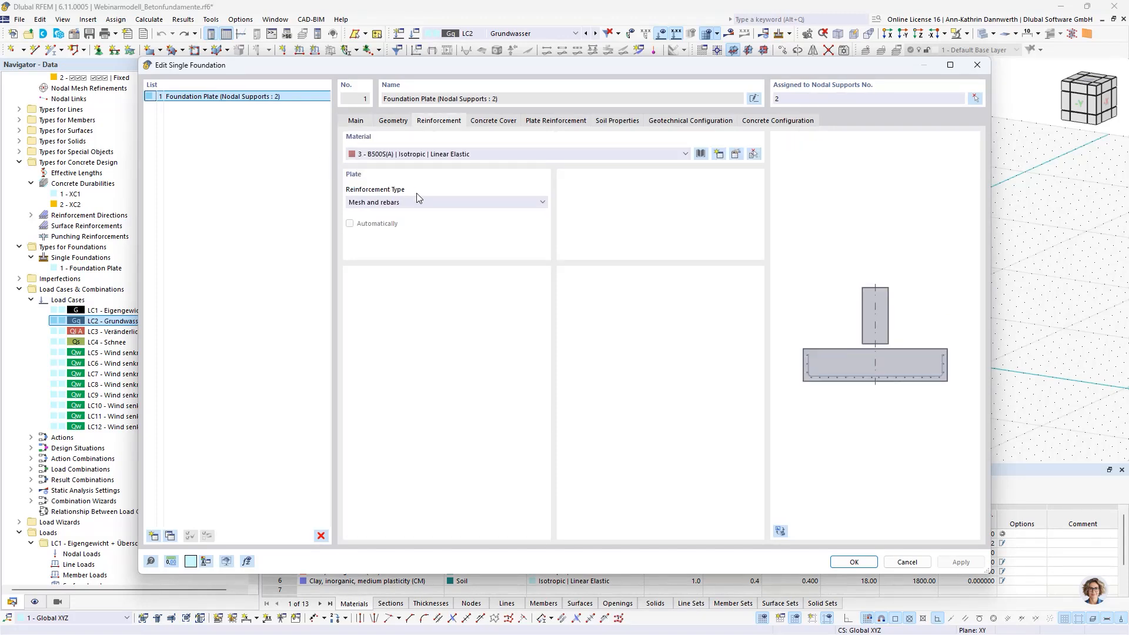
pyautogui.click(453, 204)
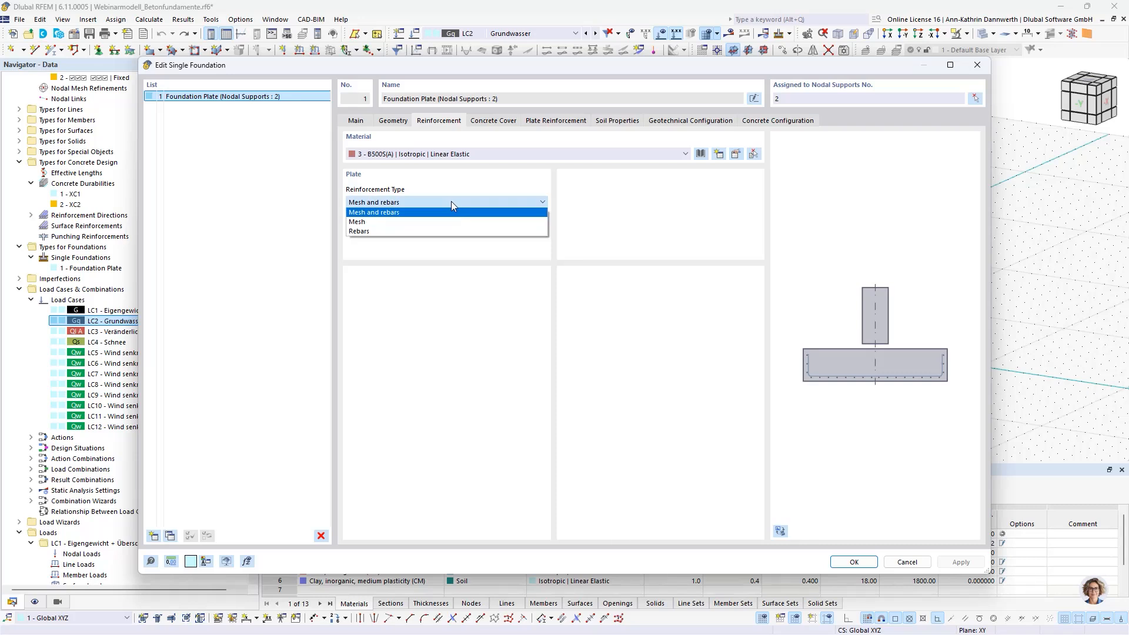
pyautogui.click(401, 213)
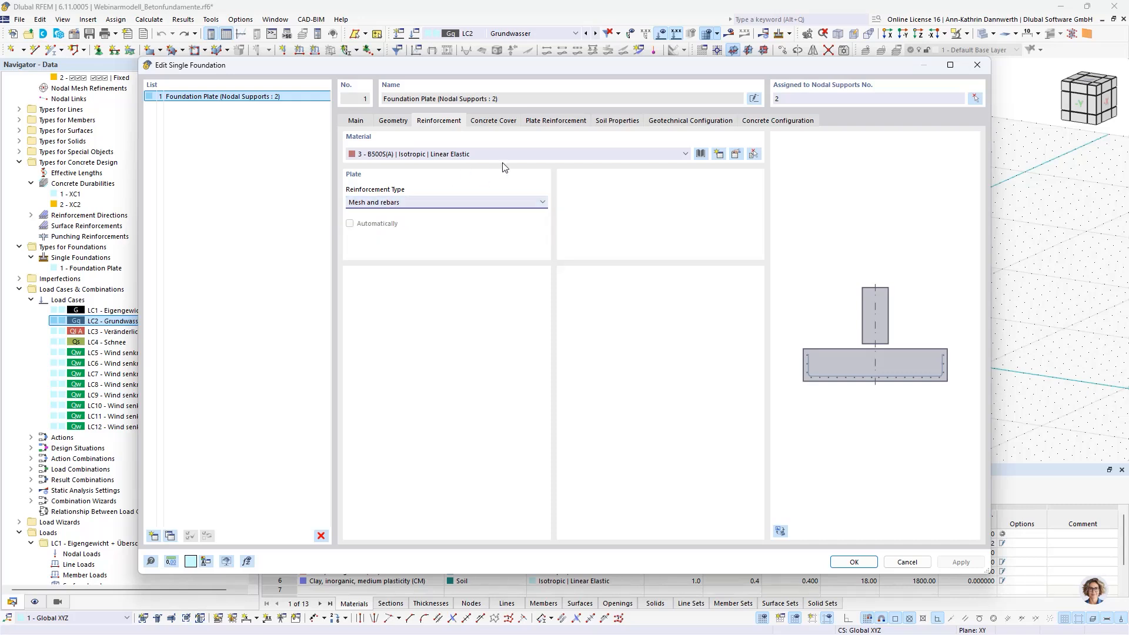
# - Examine the foundation plate's top and bottom mesh and bar reinforcement, keeping mesh Q188A for the top
pyautogui.click(555, 121)
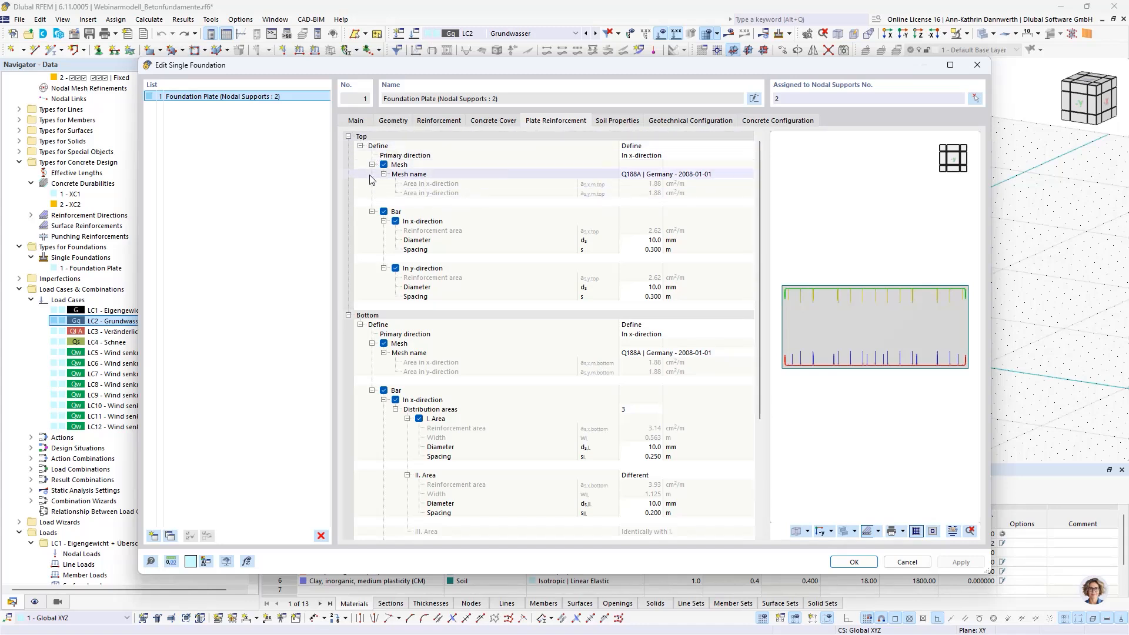
pyautogui.click(711, 174)
pyautogui.click(748, 175)
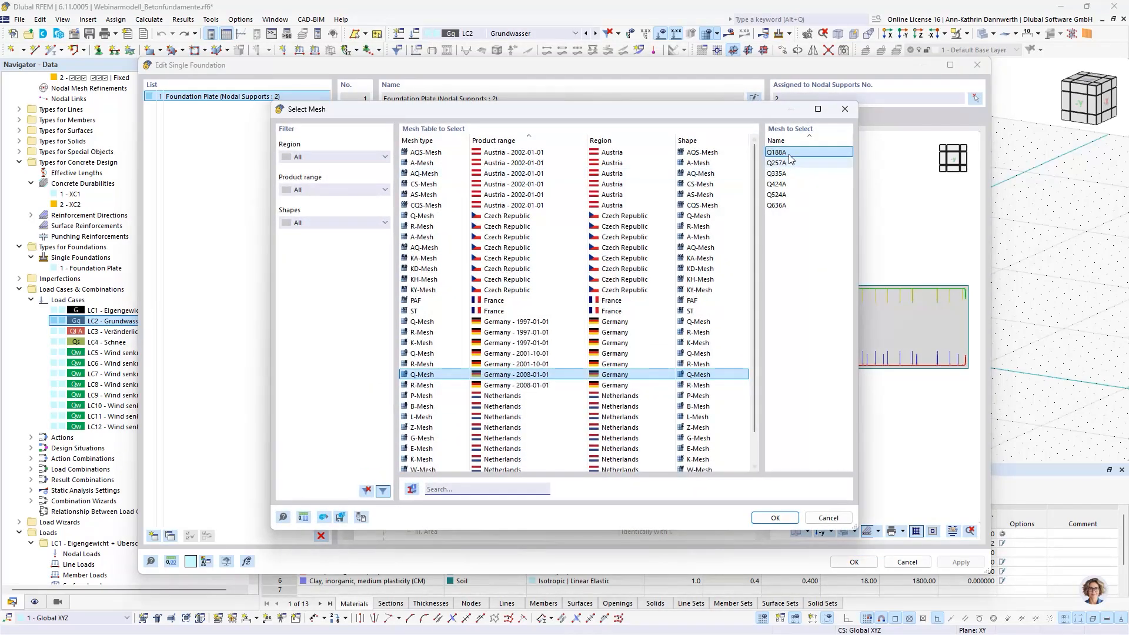
pyautogui.click(791, 517)
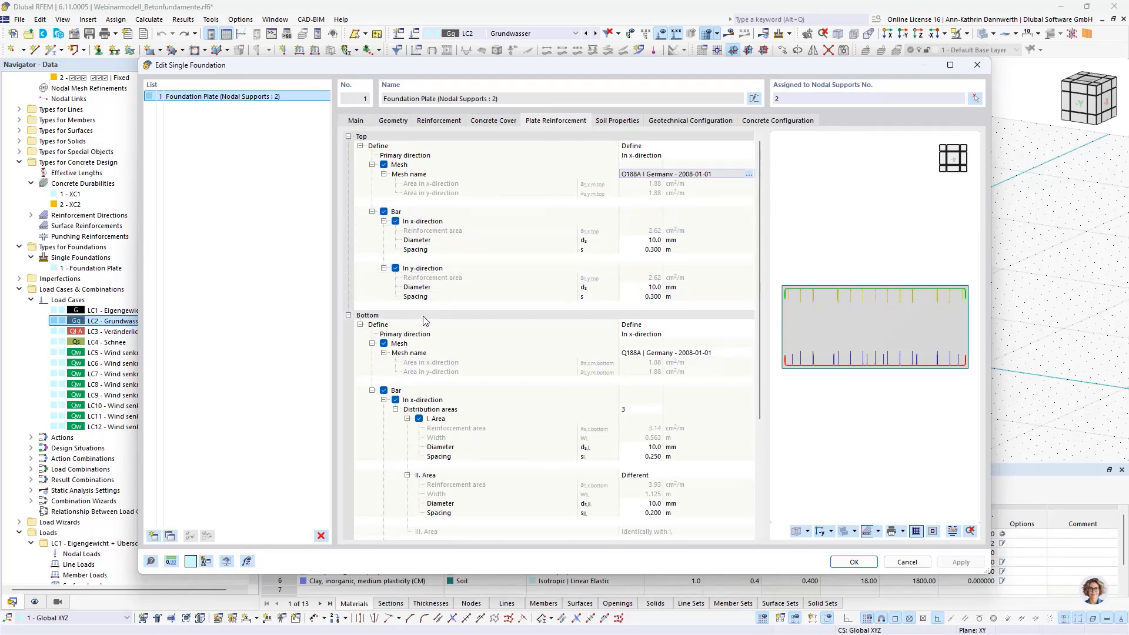
pyautogui.scroll(-3, 451, 422)
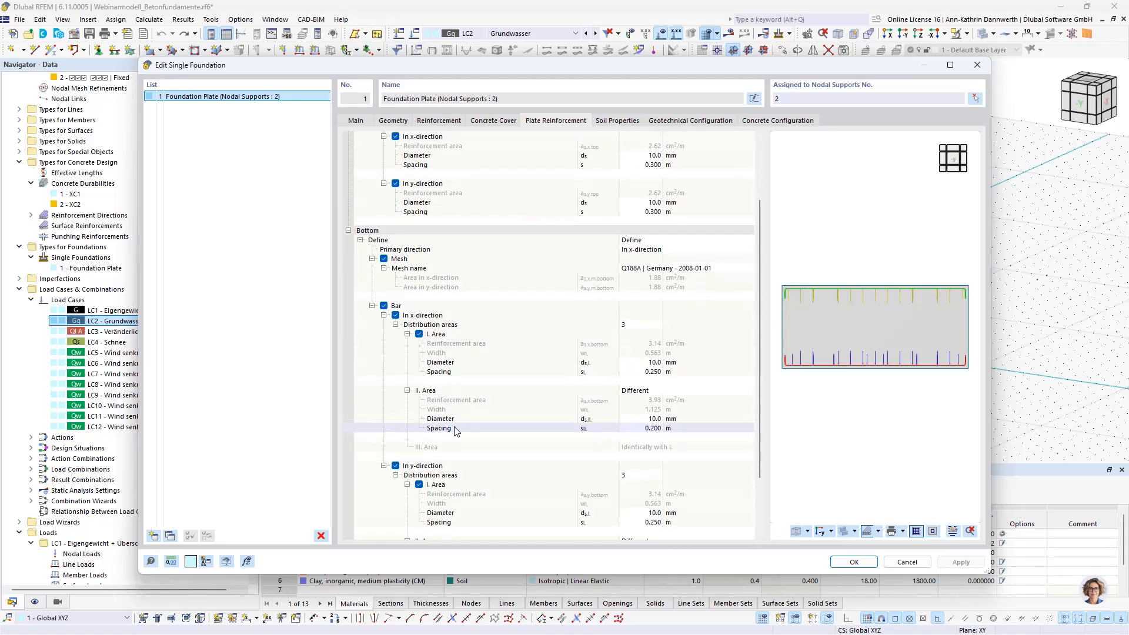
pyautogui.scroll(-2, 456, 431)
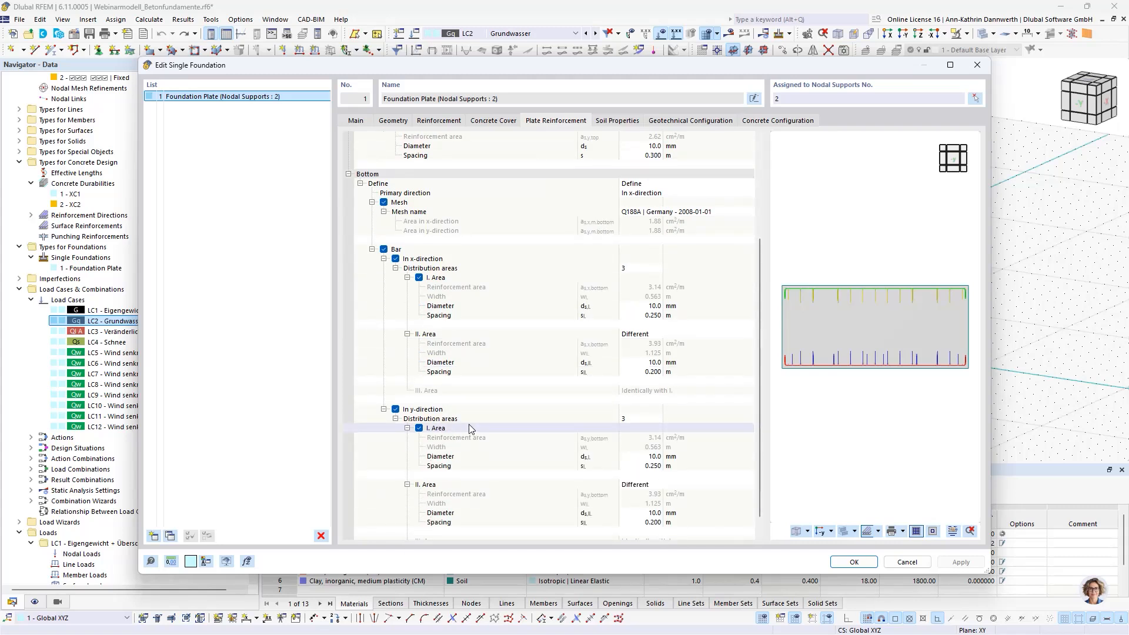
pyautogui.scroll(-1, 469, 429)
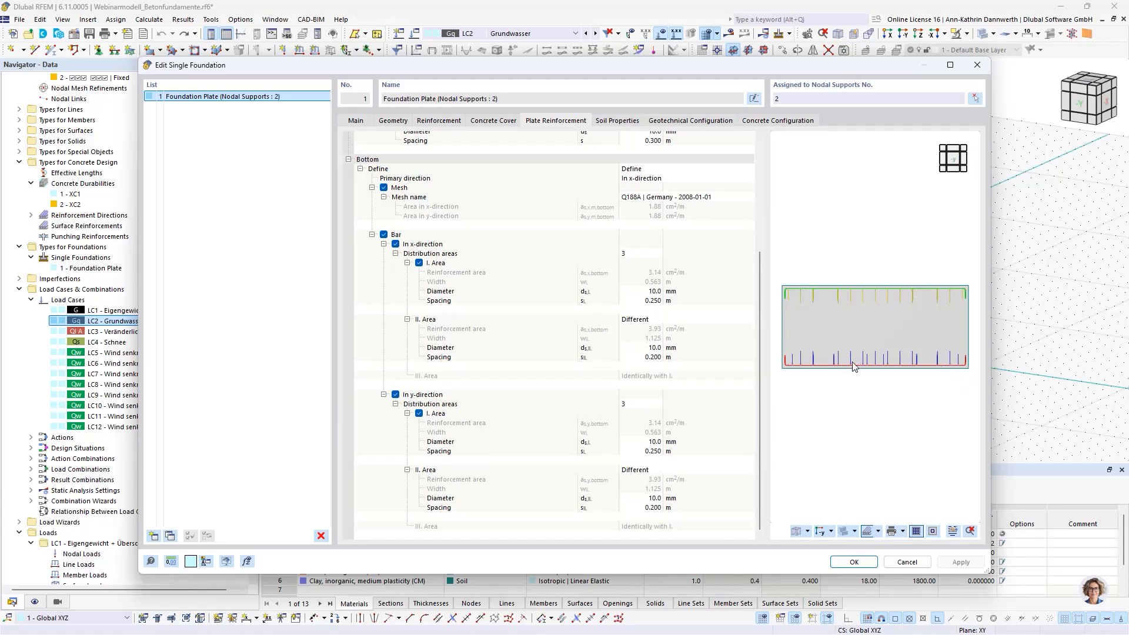
# - Examine the plate's reinforcement layout with bottom and top layers isolated in turn and its graphics printing options, and leave without changes
pyautogui.click(952, 531)
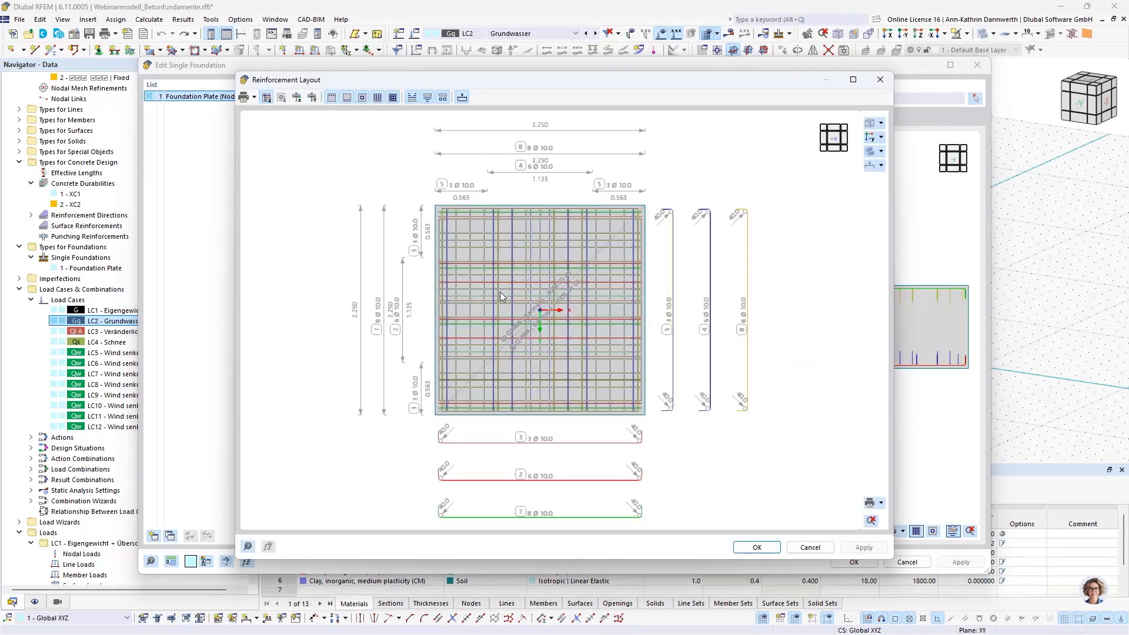
pyautogui.click(332, 100)
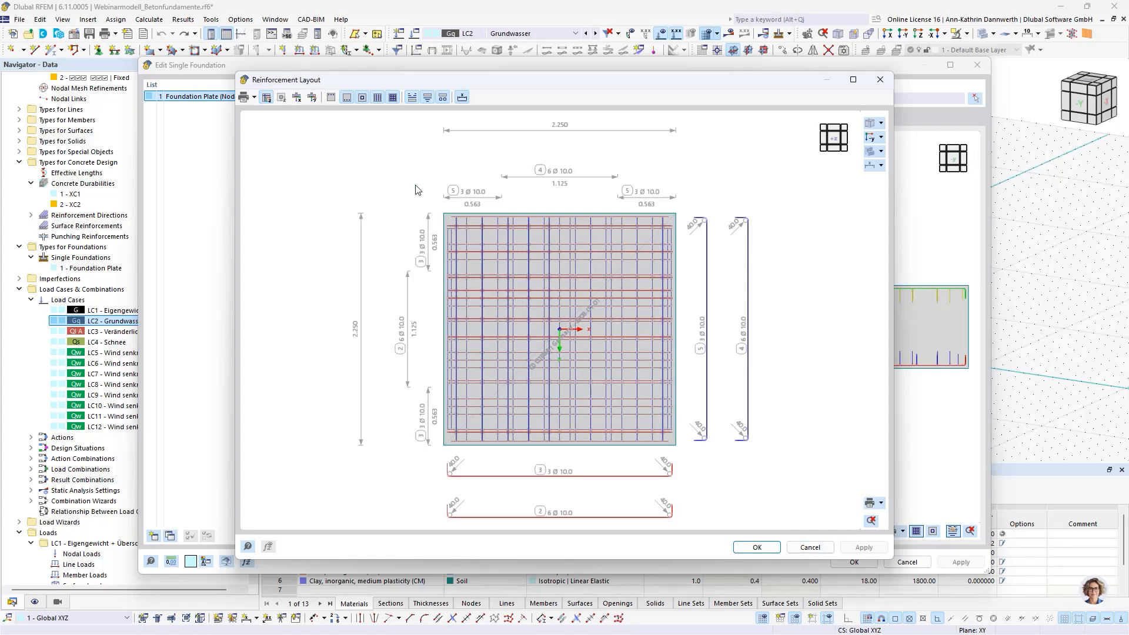
pyautogui.click(347, 97)
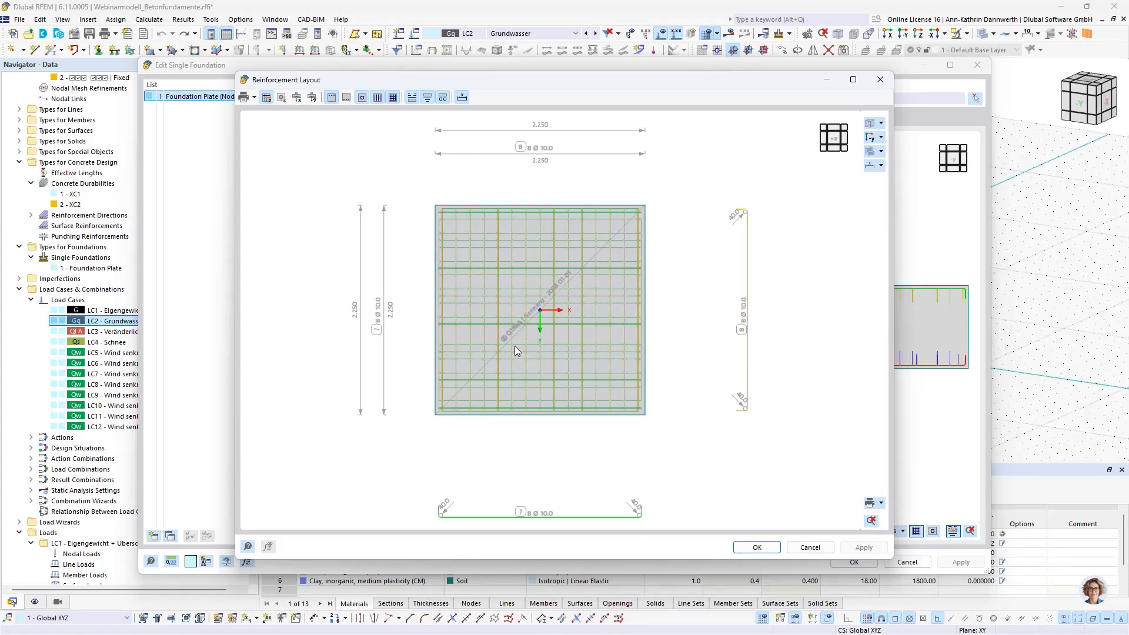
pyautogui.click(874, 503)
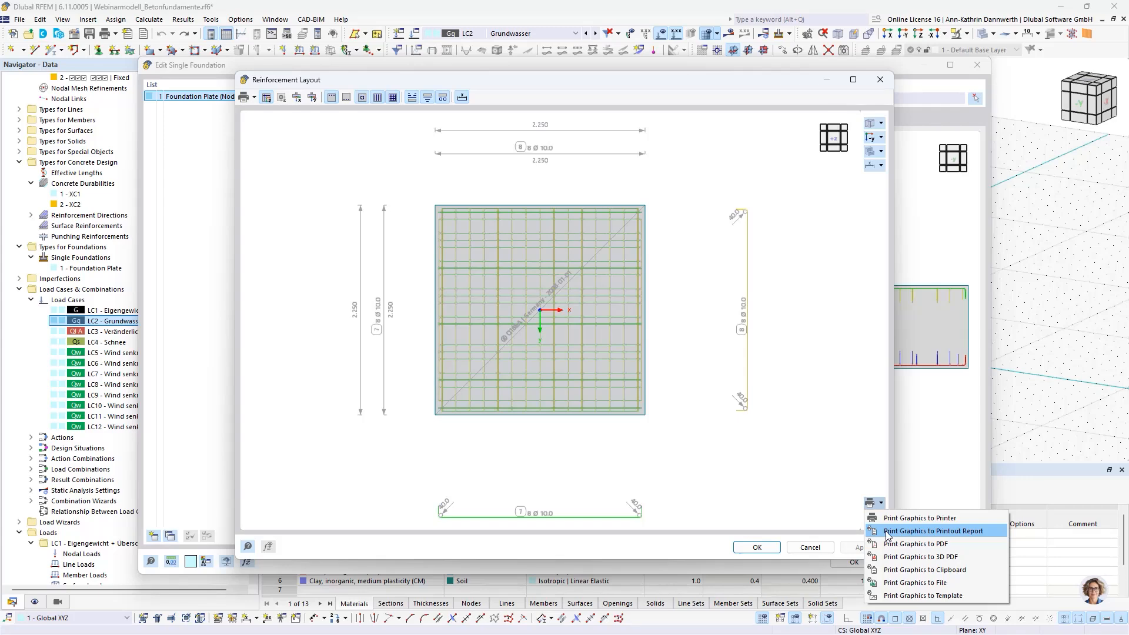
pyautogui.click(810, 547)
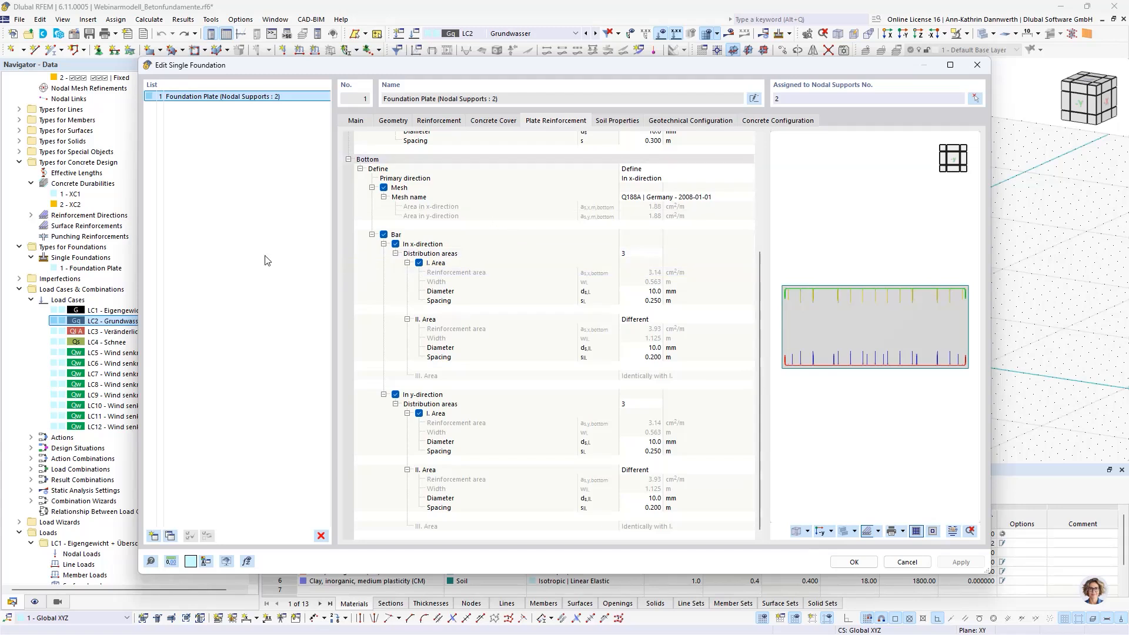
# - Add a new single foundation of type Bucket Foundation with Smooth Bucket Sides and show its geometry
pyautogui.click(155, 534)
pyautogui.click(356, 121)
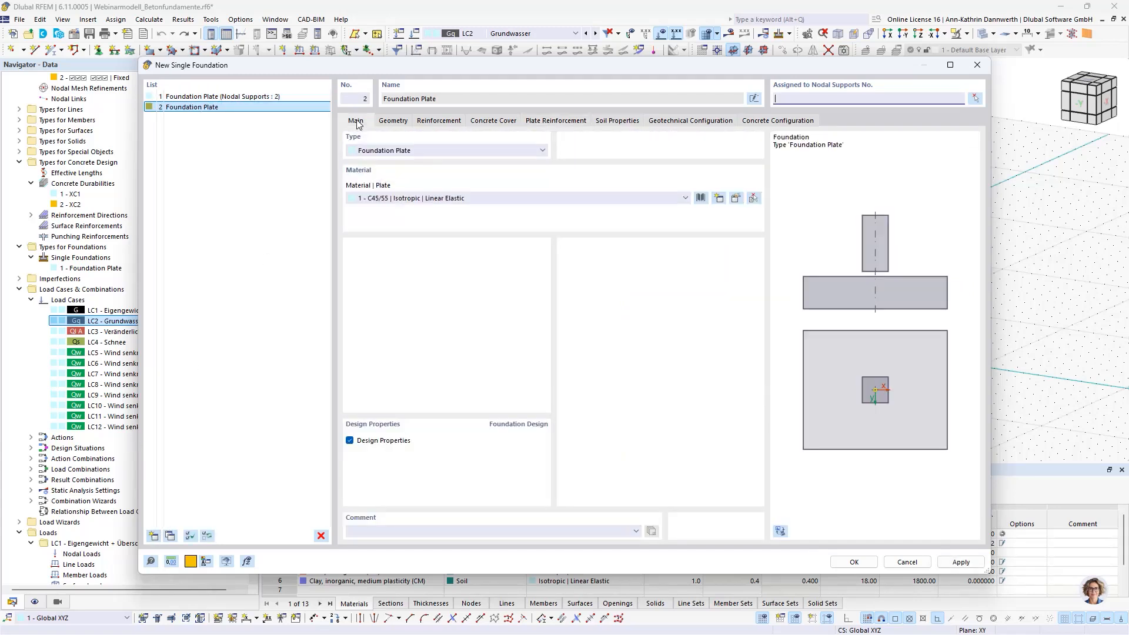
pyautogui.click(390, 150)
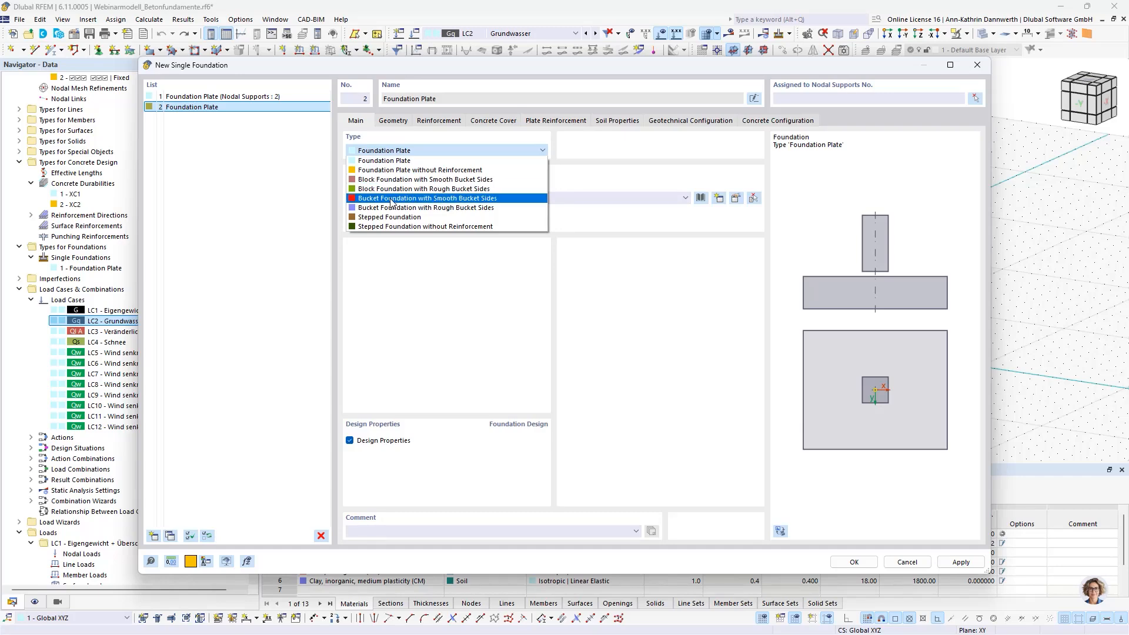
pyautogui.click(392, 199)
pyautogui.click(393, 120)
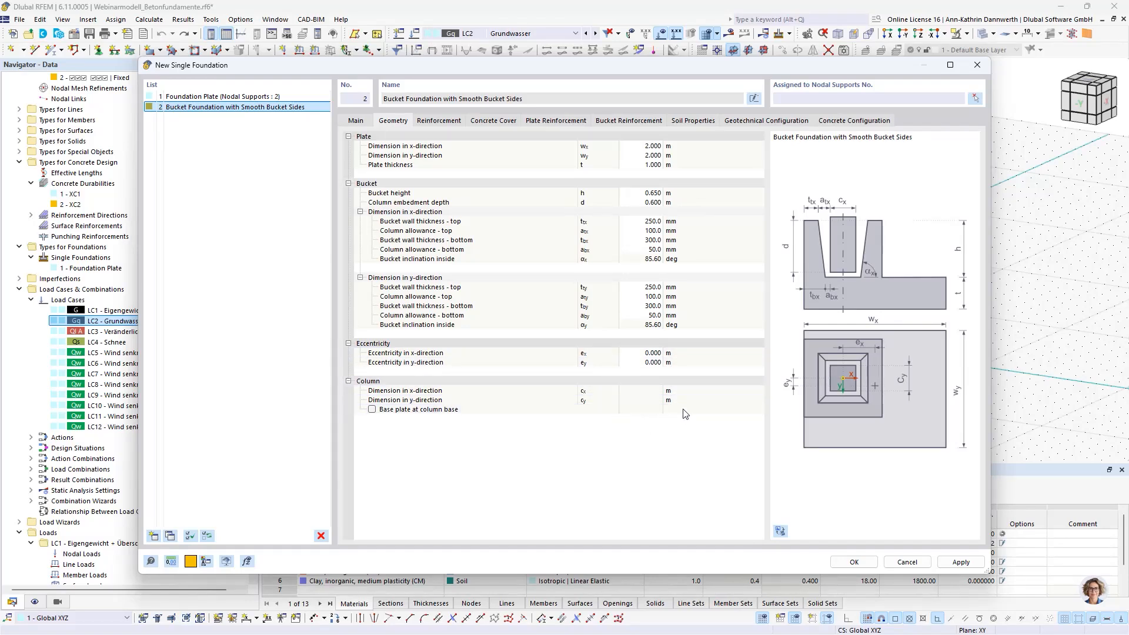
# - Assign the bucket foundation to the nodal supports by picking the support at the front corner column
pyautogui.click(974, 98)
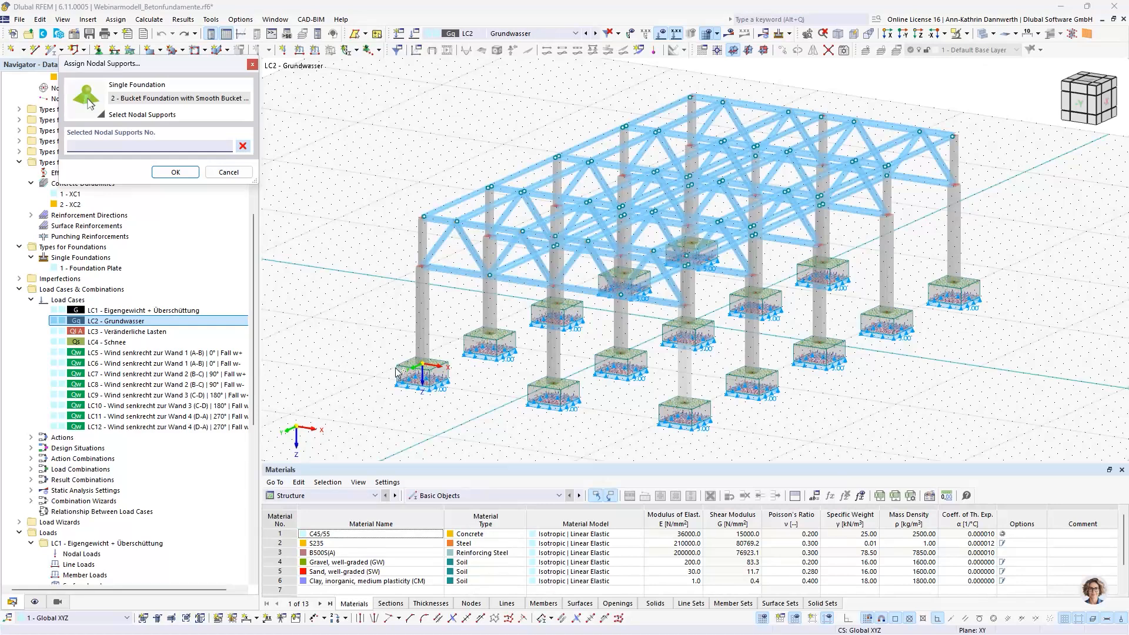
pyautogui.click(422, 366)
pyautogui.click(176, 172)
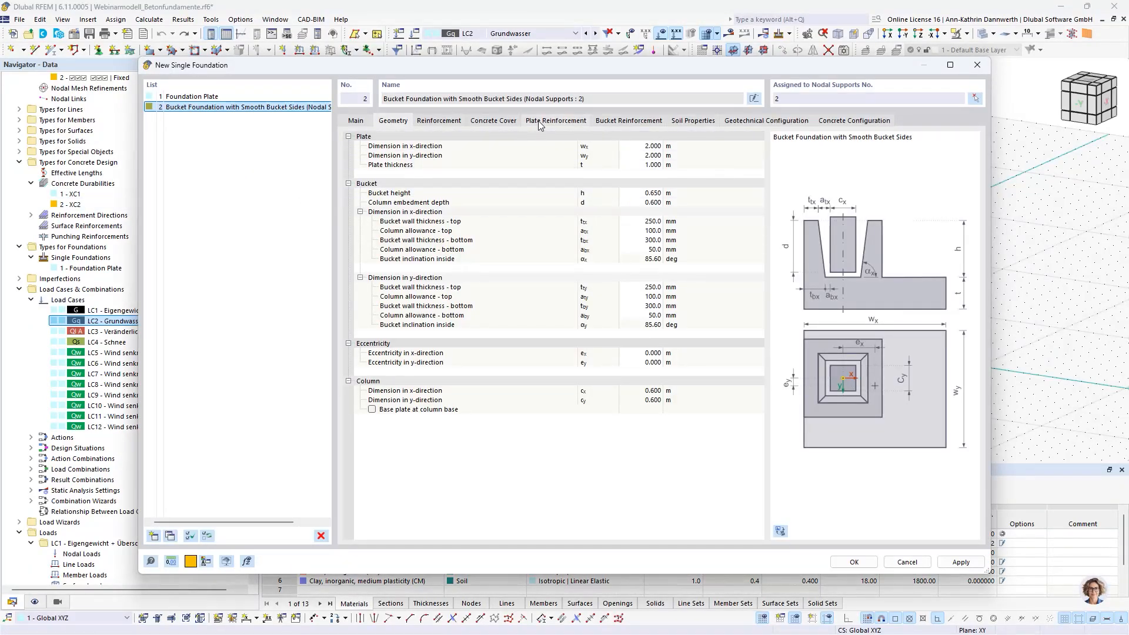
# - Examine the bucket foundation's plate reinforcement and the horizontal and vertical stirrups of its bucket reinforcement
pyautogui.click(539, 121)
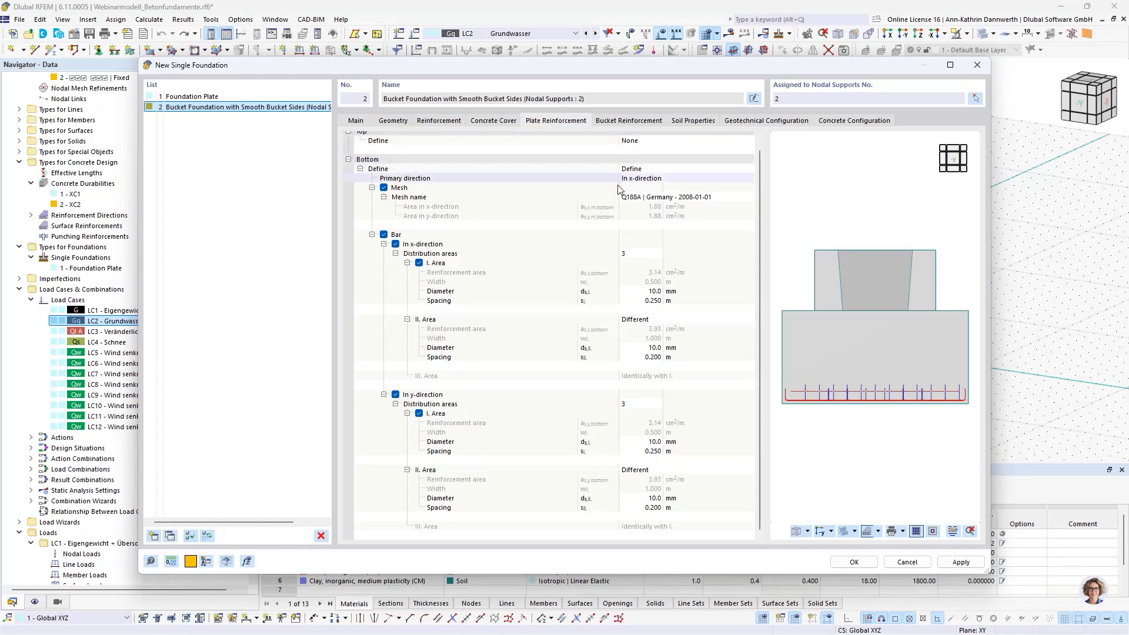
pyautogui.click(626, 123)
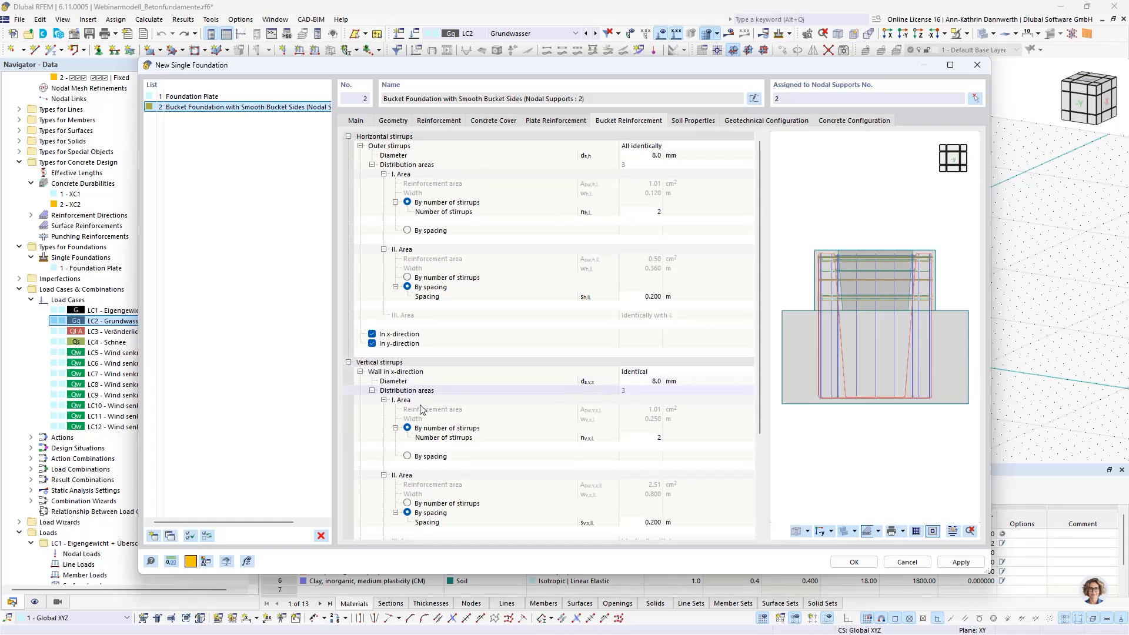
pyautogui.scroll(-5, 433, 423)
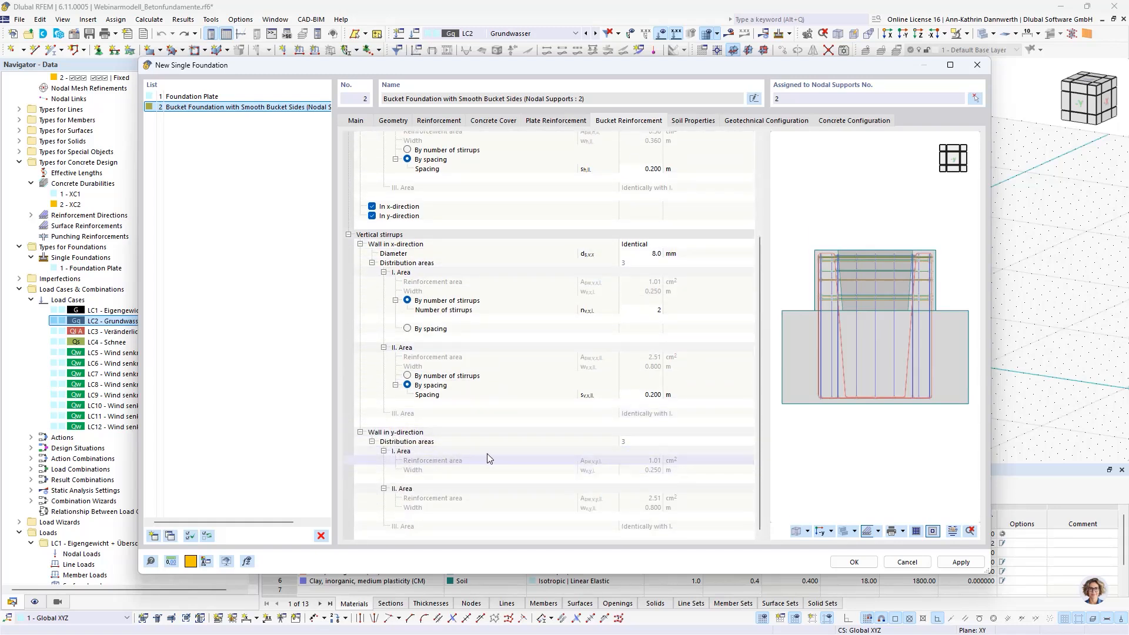
pyautogui.scroll(4, 487, 453)
# - Examine the bucket foundation's reinforcement layout with plate reinforcement hidden, in plan and both side sections, and discard the new foundation
pyautogui.click(952, 532)
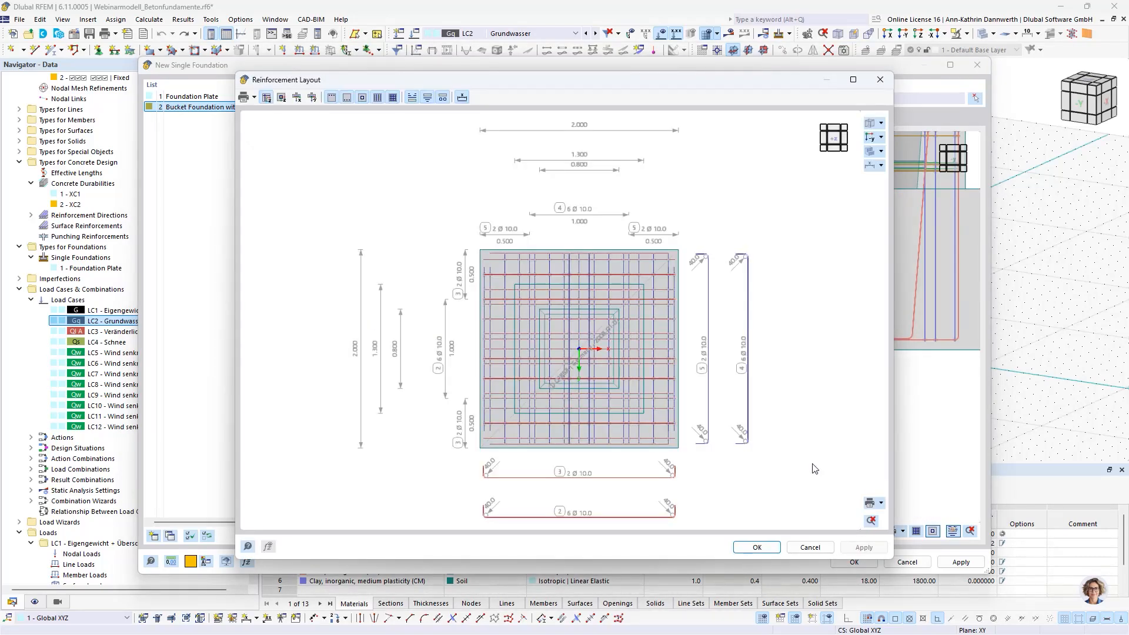
pyautogui.click(333, 98)
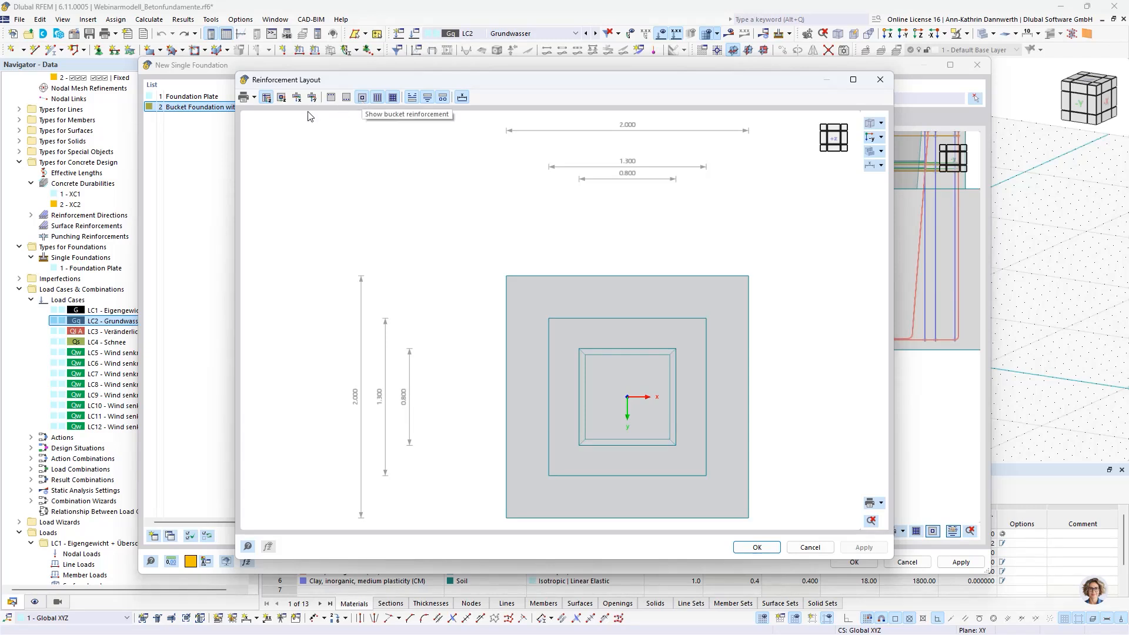
pyautogui.click(282, 98)
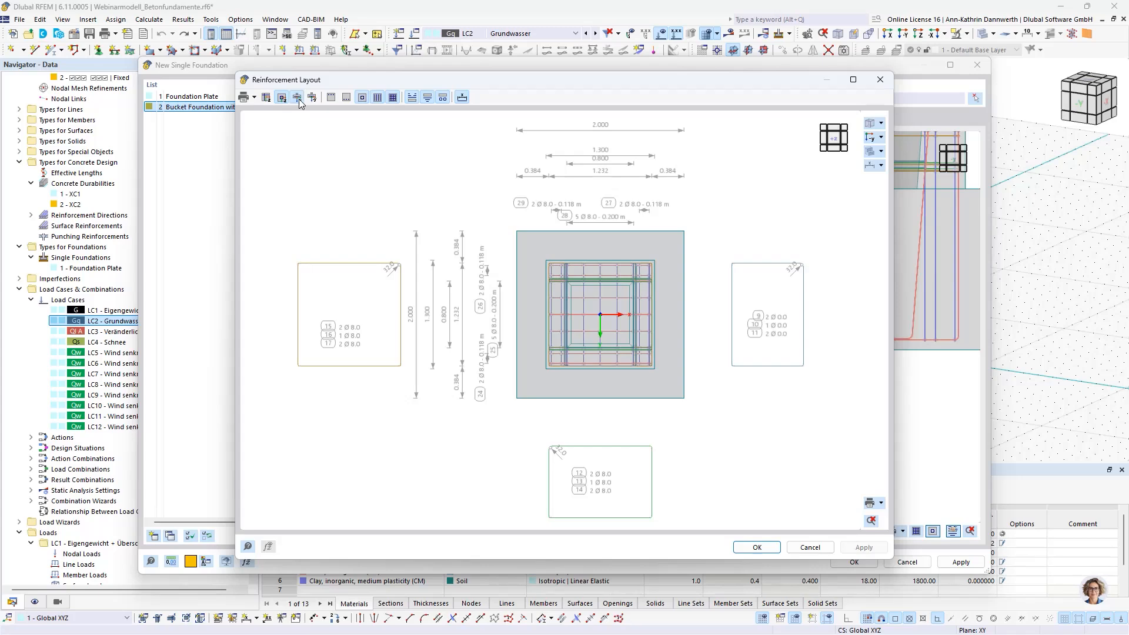
pyautogui.click(298, 100)
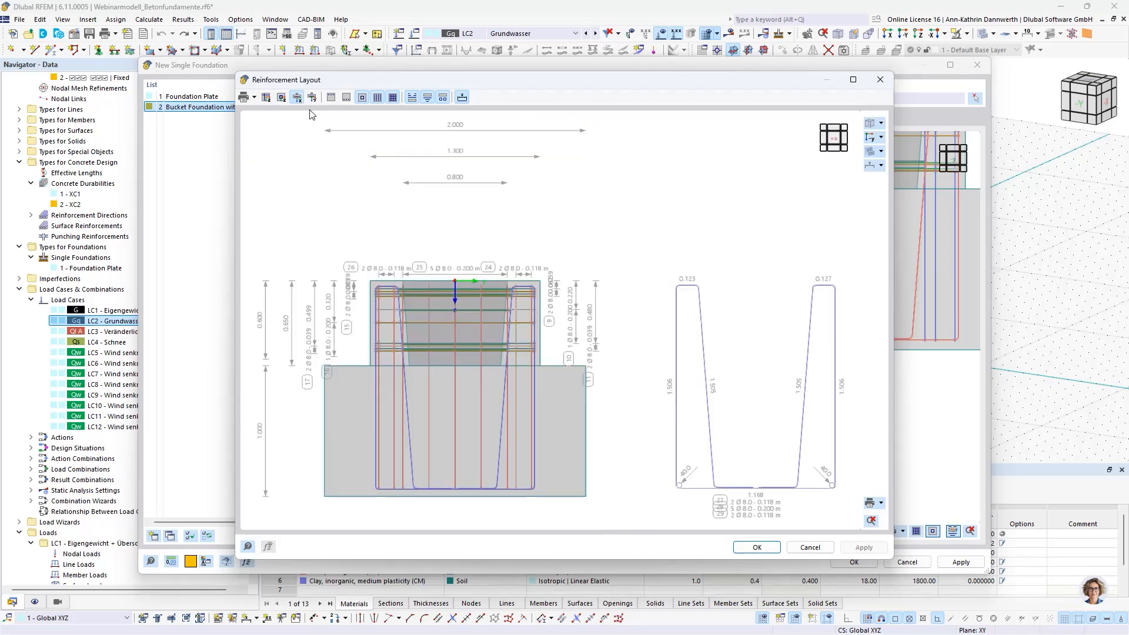
pyautogui.click(313, 99)
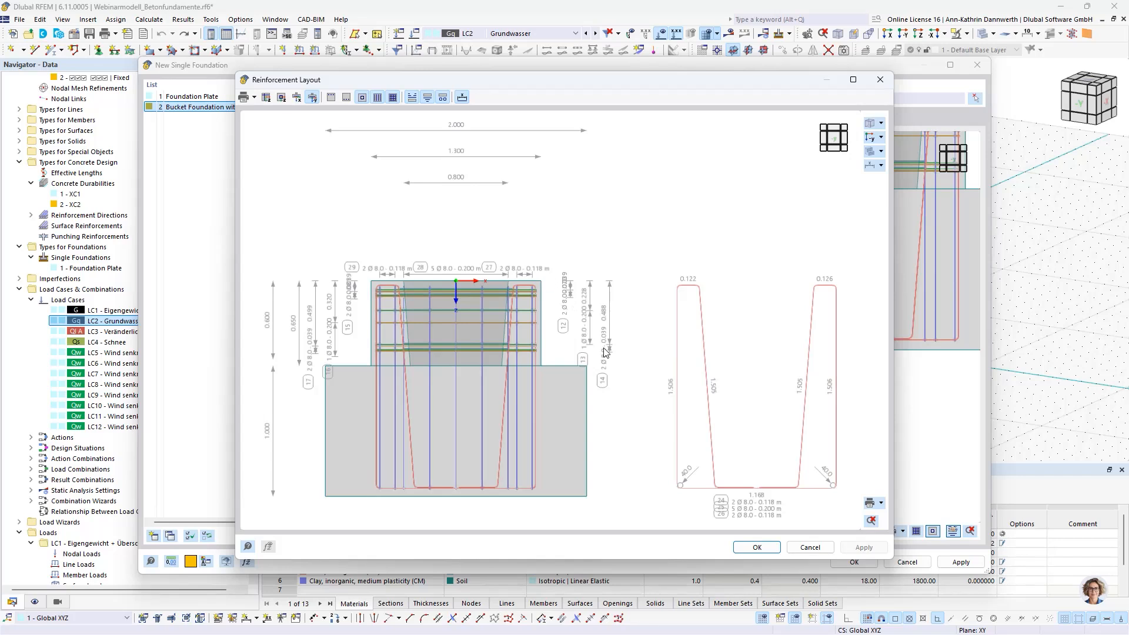
pyautogui.click(773, 548)
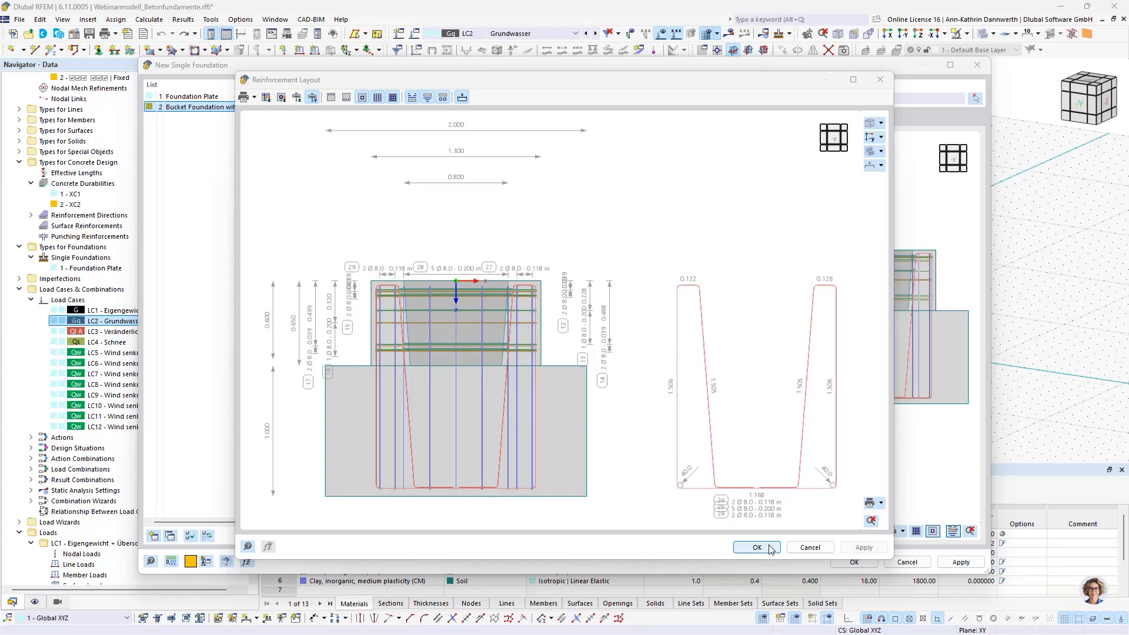
pyautogui.click(770, 547)
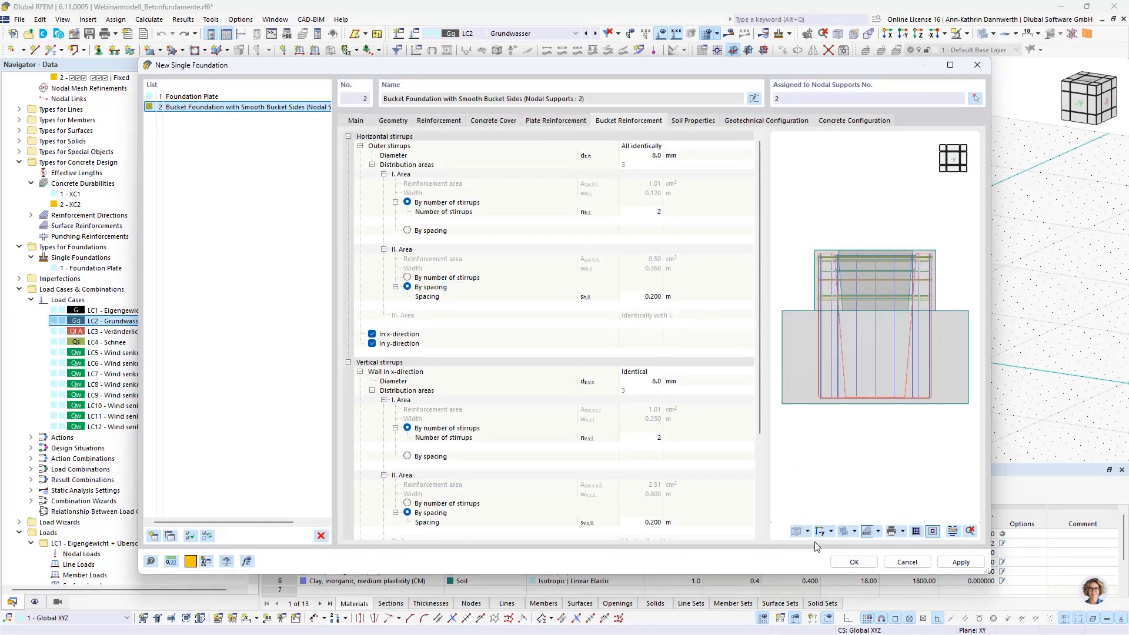
pyautogui.click(895, 563)
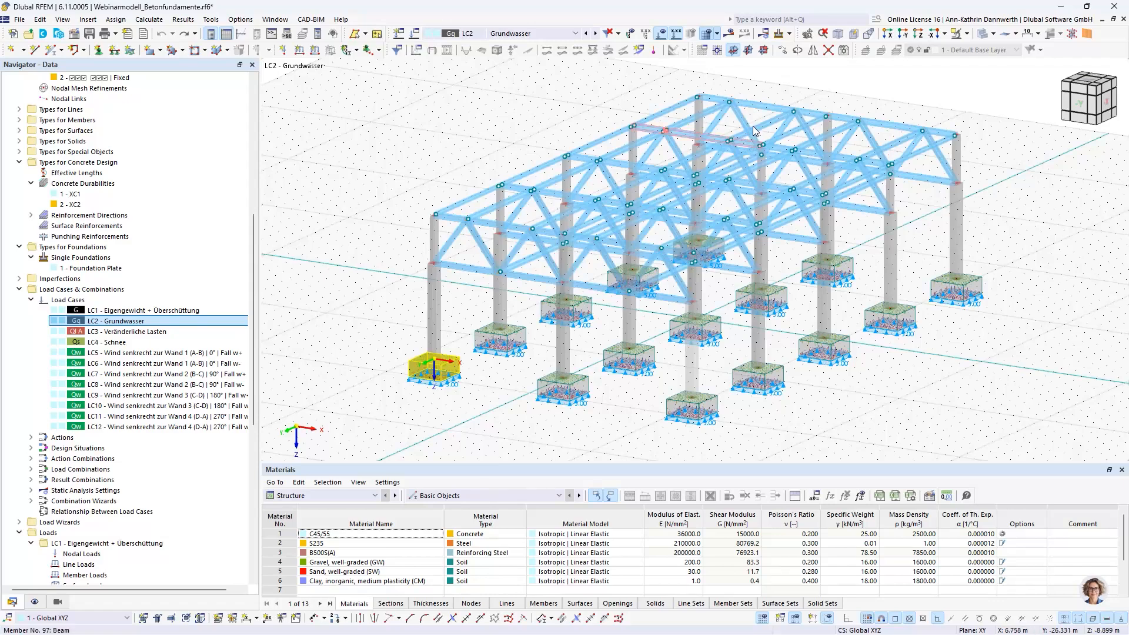
# - Display the foundation design results on the model and show the Concrete Foundations overview table of errors and warnings
pyautogui.click(728, 35)
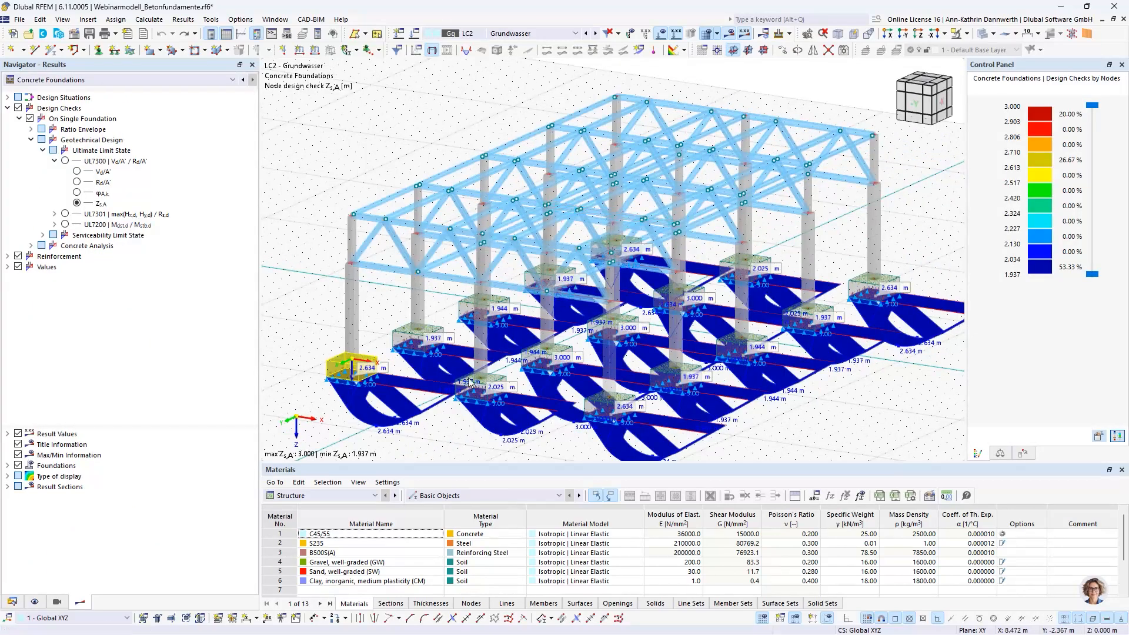
pyautogui.click(321, 496)
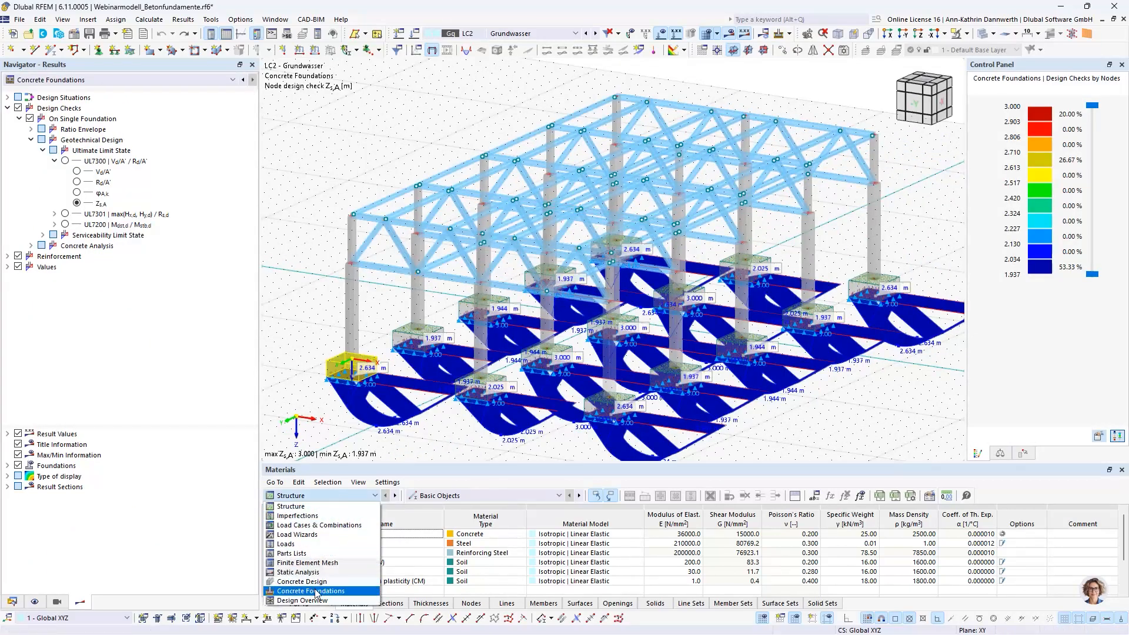
pyautogui.click(318, 590)
pyautogui.click(443, 496)
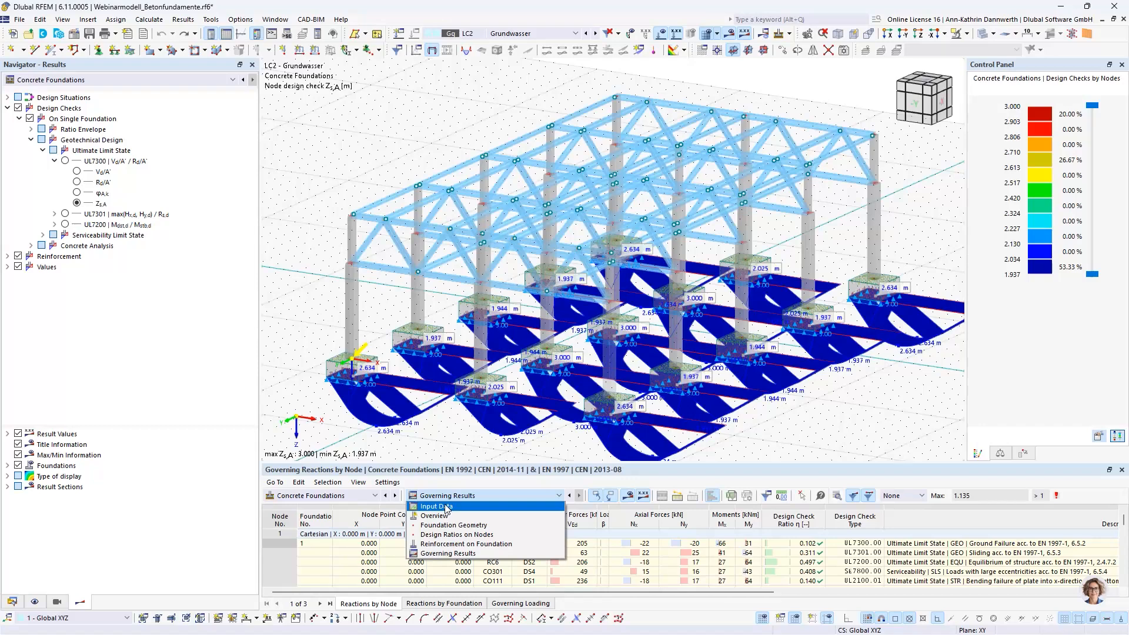
pyautogui.click(443, 516)
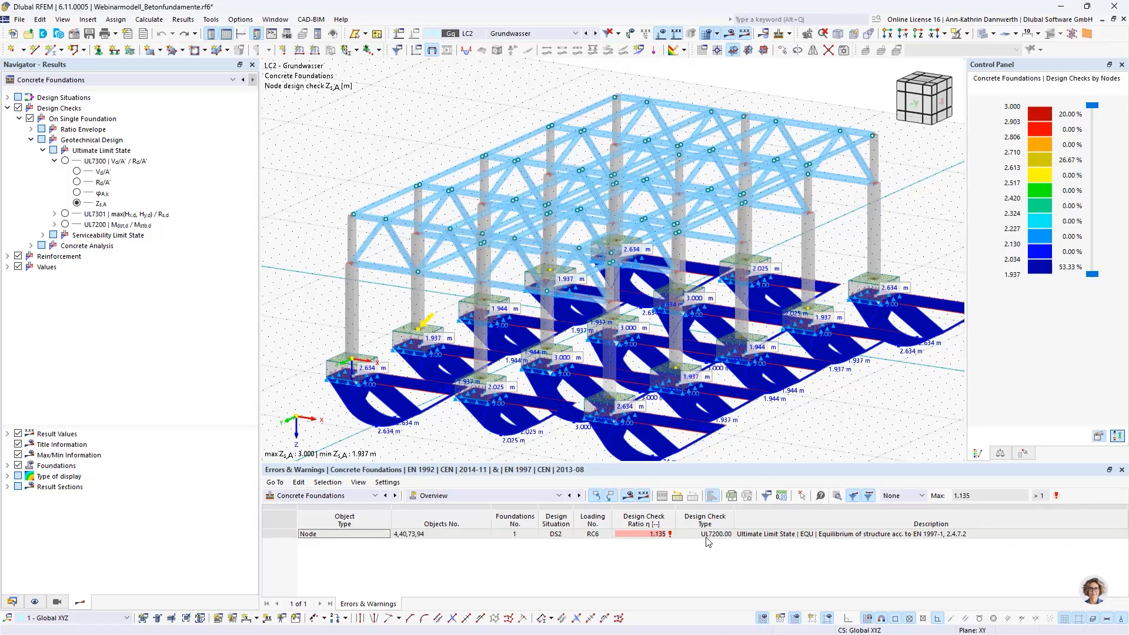
# - Show the governing results by node, enlarge the results table and fit its column widths to their contents
pyautogui.click(489, 498)
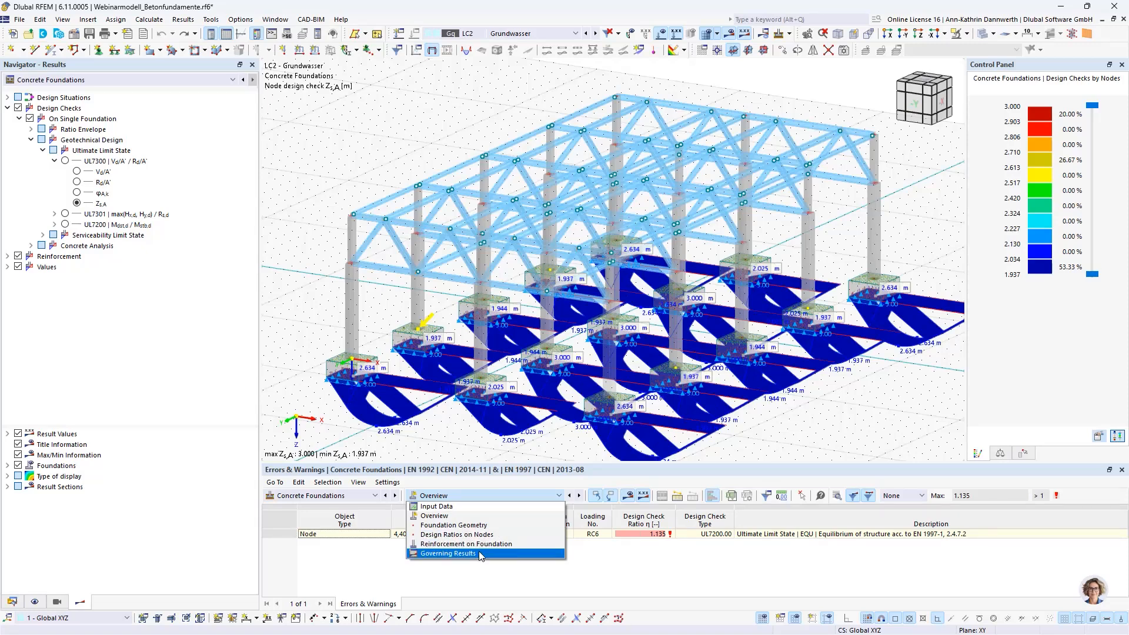
pyautogui.click(479, 553)
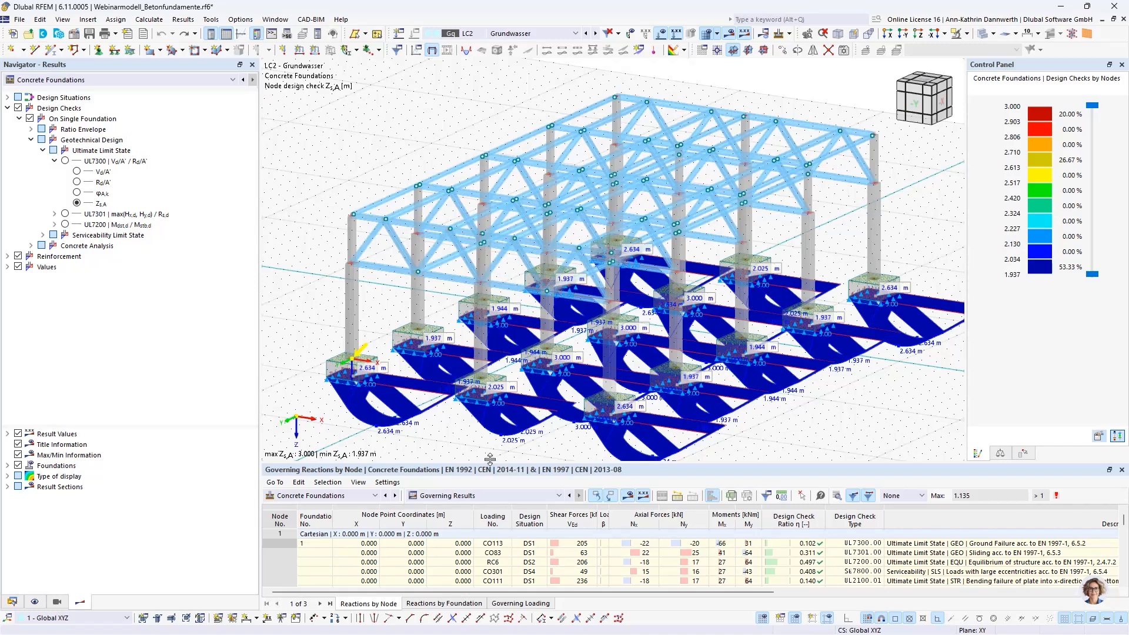
pyautogui.moveTo(490, 462); pyautogui.dragTo(496, 395)
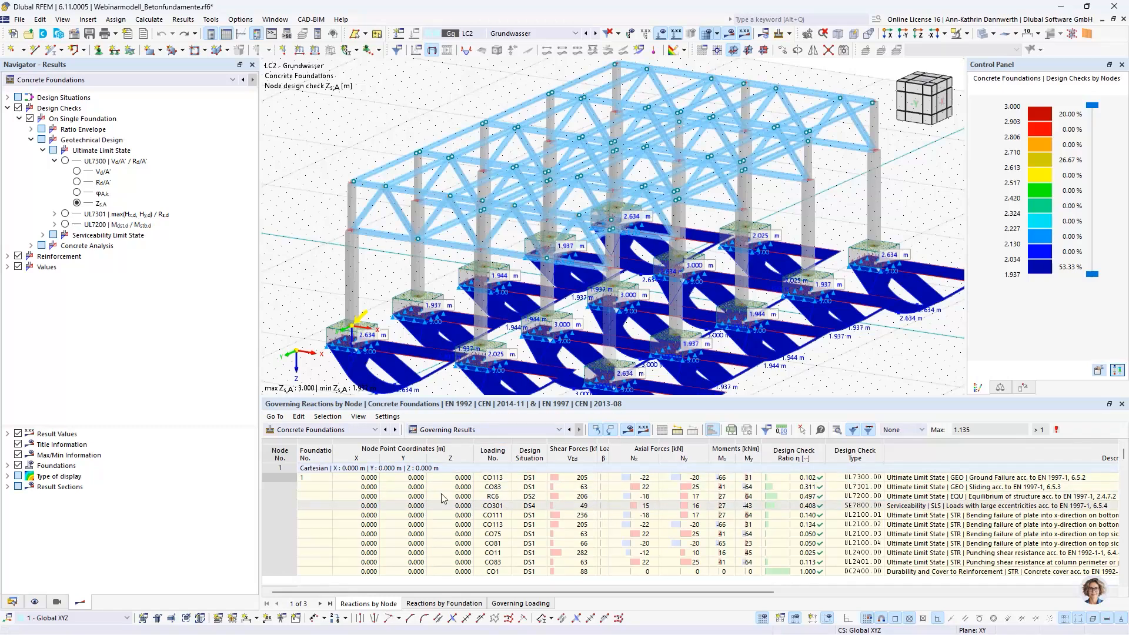
pyautogui.doubleClick(379, 458)
pyautogui.doubleClick(404, 457)
pyautogui.doubleClick(430, 457)
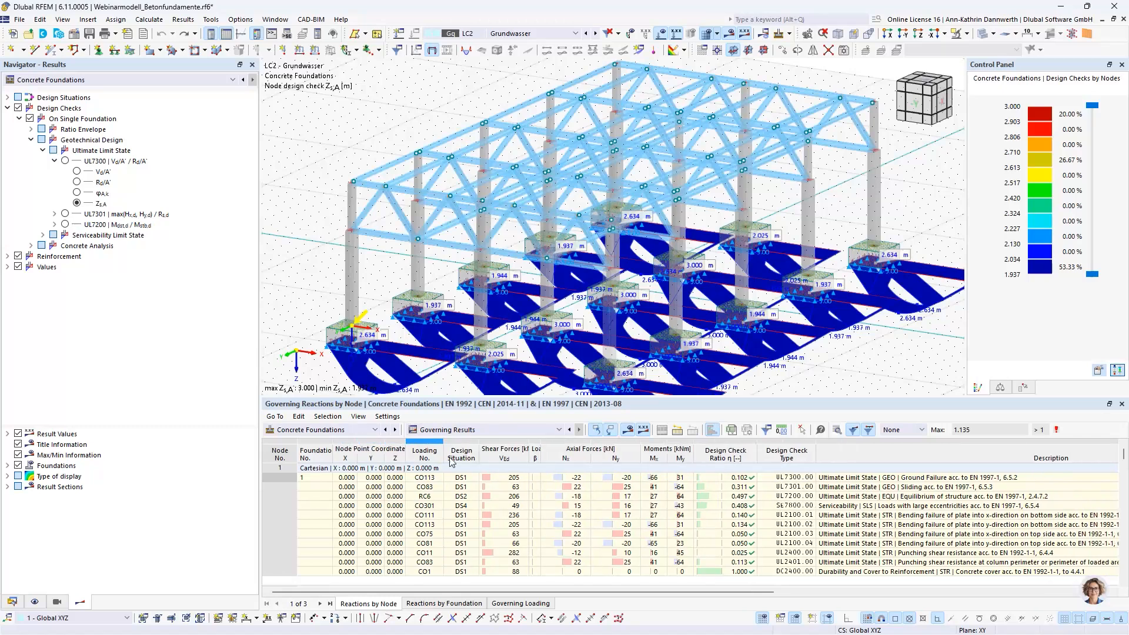
pyautogui.doubleClick(478, 457)
pyautogui.doubleClick(526, 457)
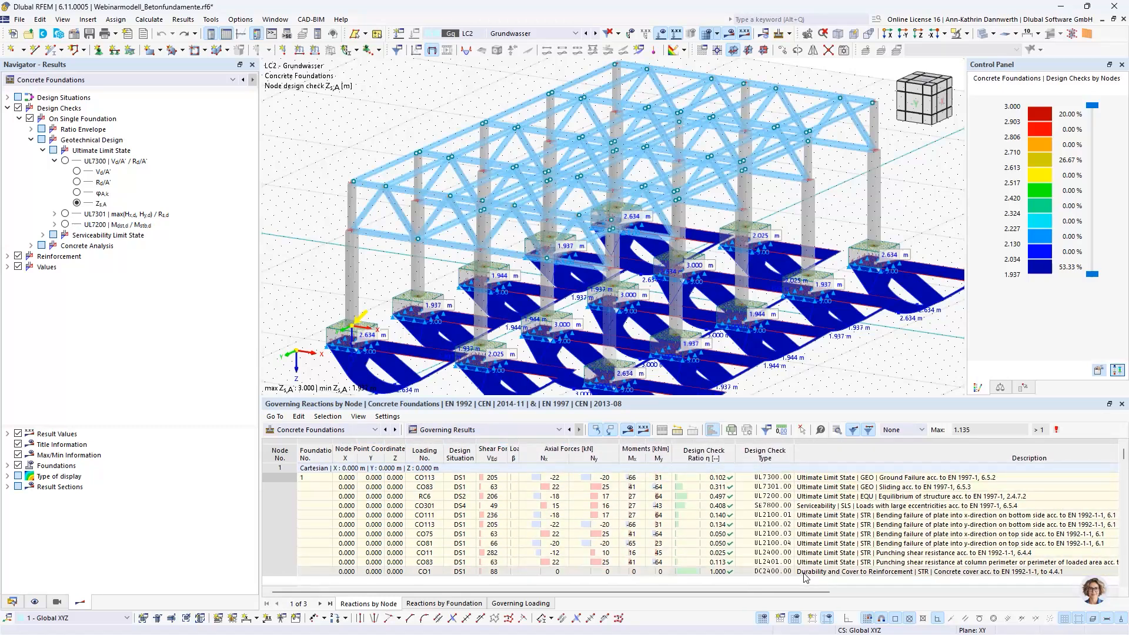
pyautogui.doubleClick(794, 457)
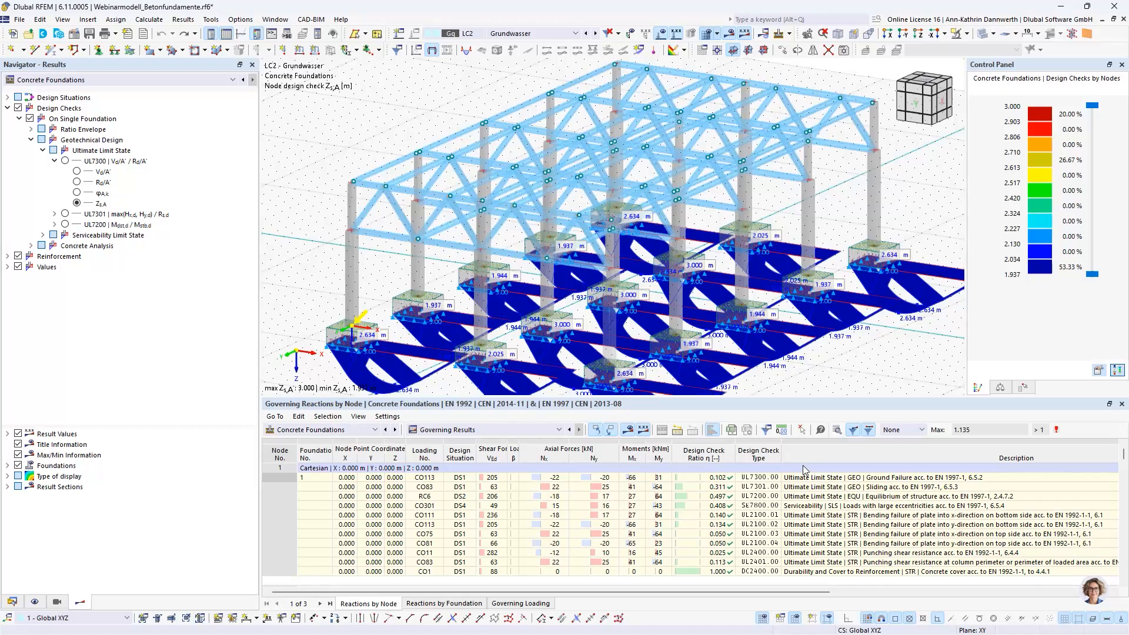
# - Open the design check details for node 1's ground failure check UL7300 and read through the calculation formulas
pyautogui.click(878, 479)
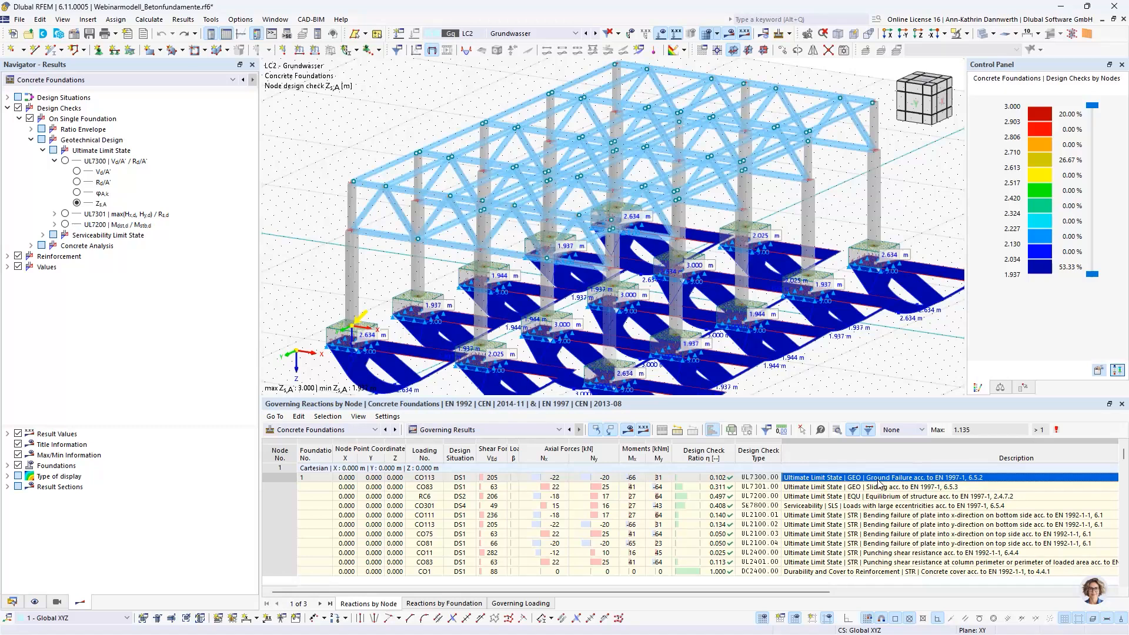
pyautogui.doubleClick(880, 484)
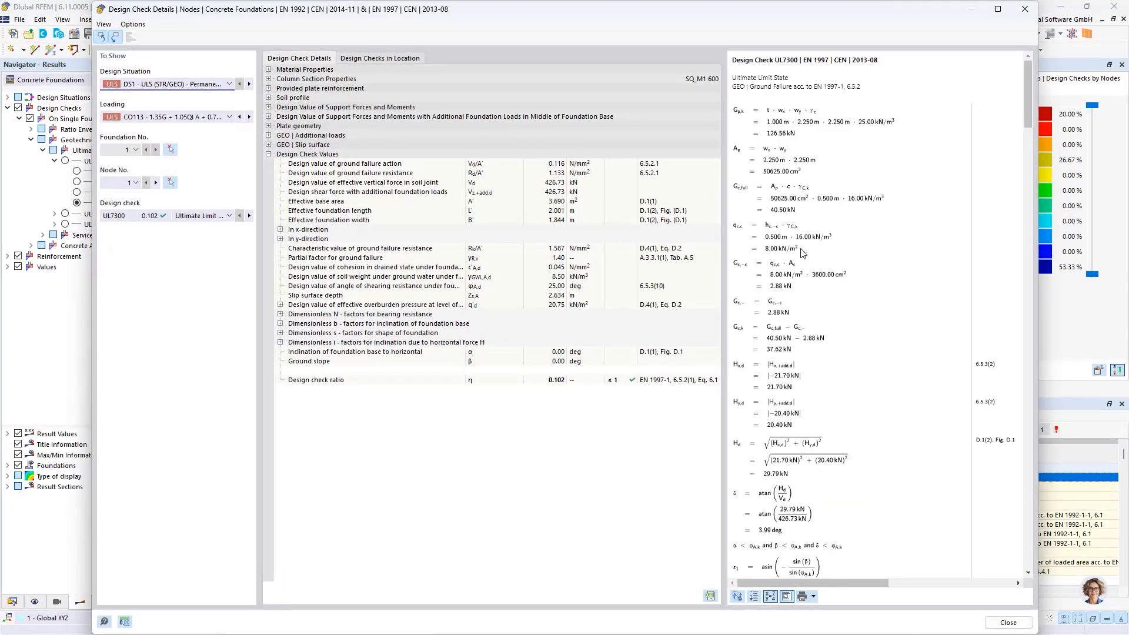
pyautogui.scroll(-10, 781, 346)
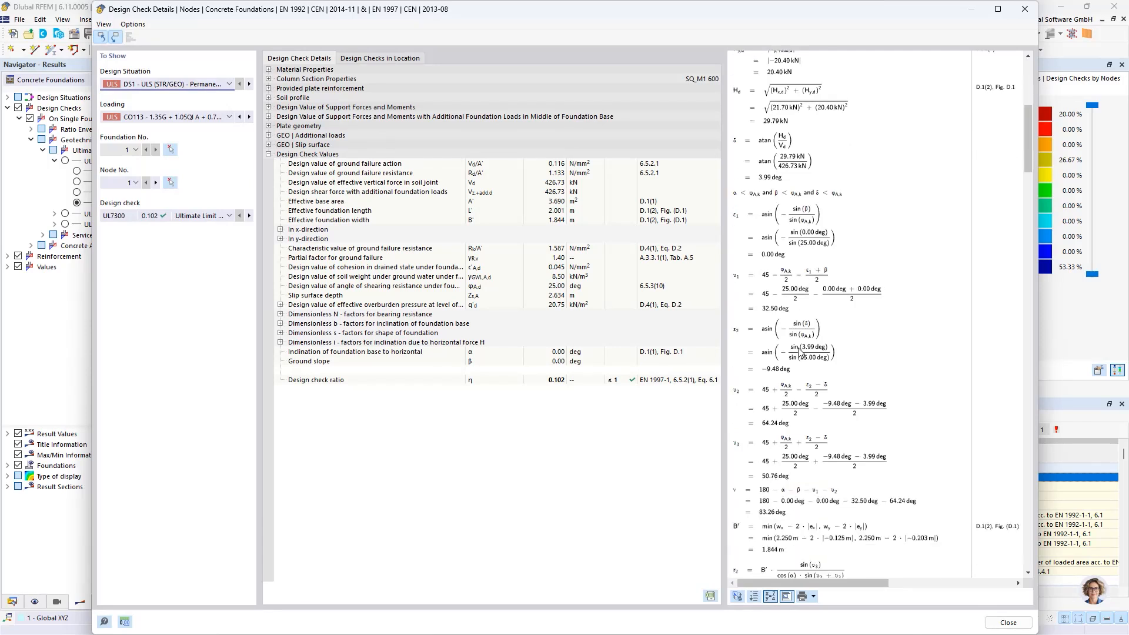
pyautogui.scroll(-15, 798, 351)
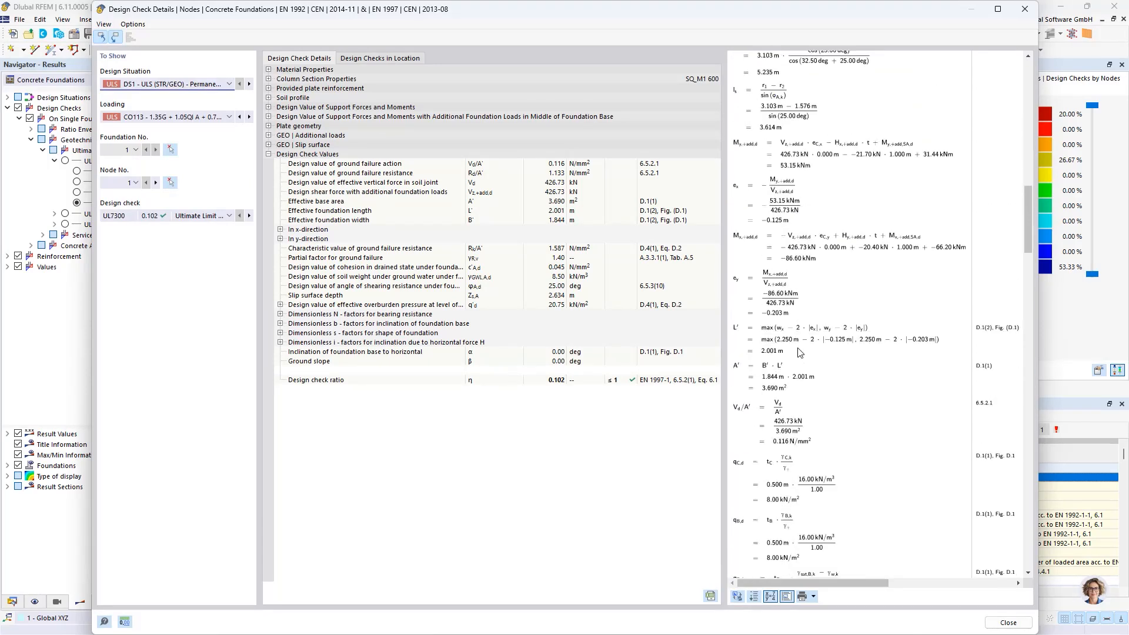
pyautogui.scroll(-3, 799, 351)
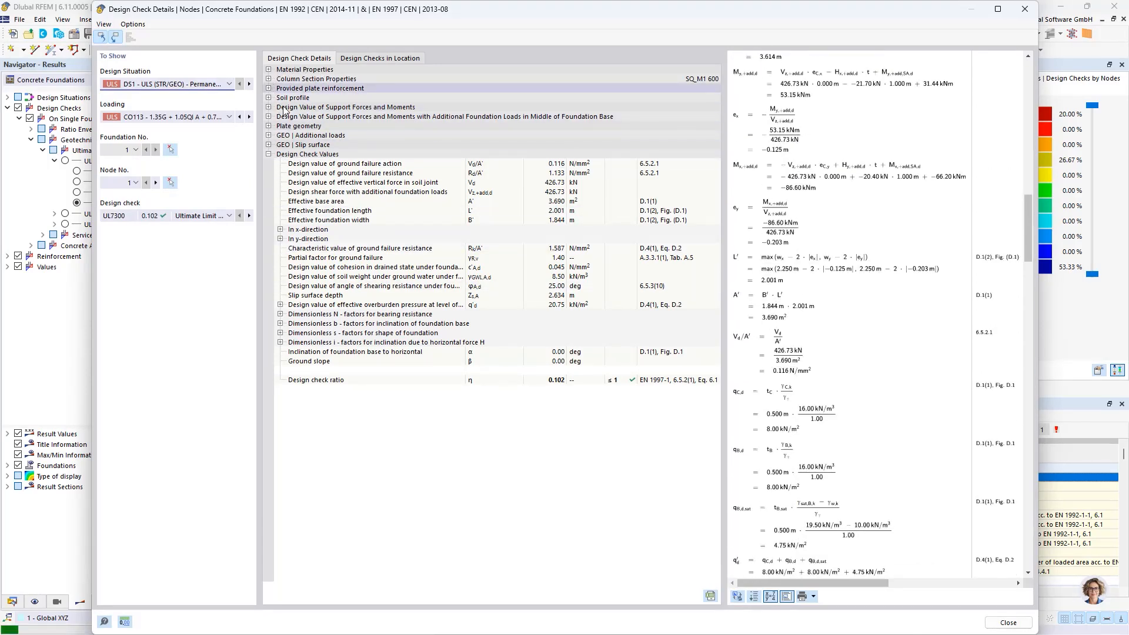
# - Examine the column section properties and the support forces and moments without and with additional foundation loads, and leave the check details
pyautogui.click(275, 81)
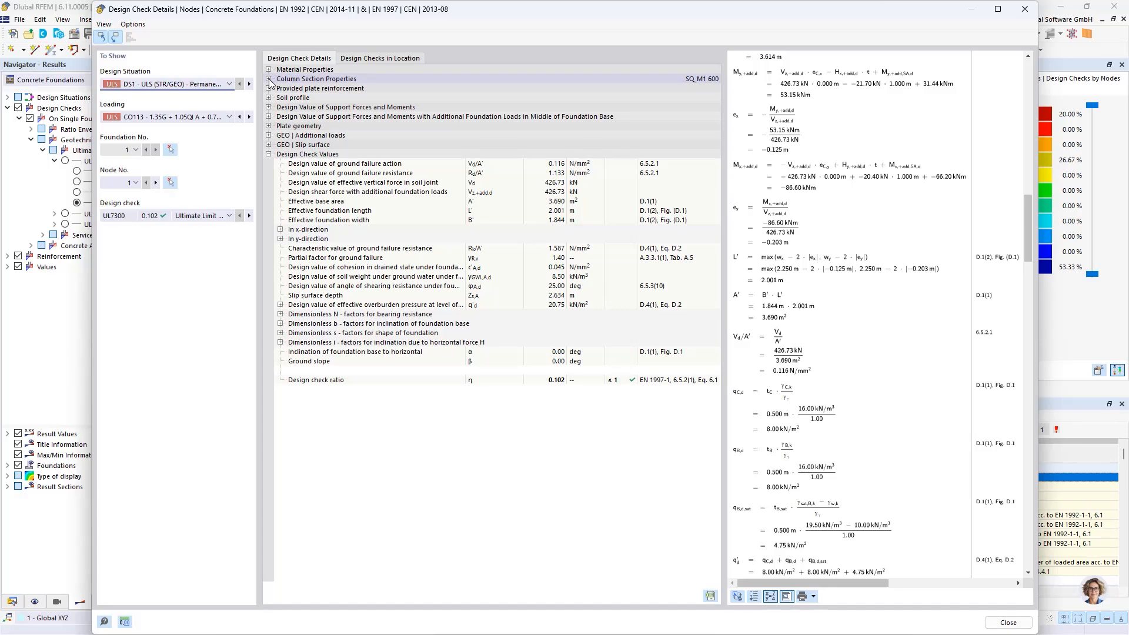
pyautogui.click(269, 79)
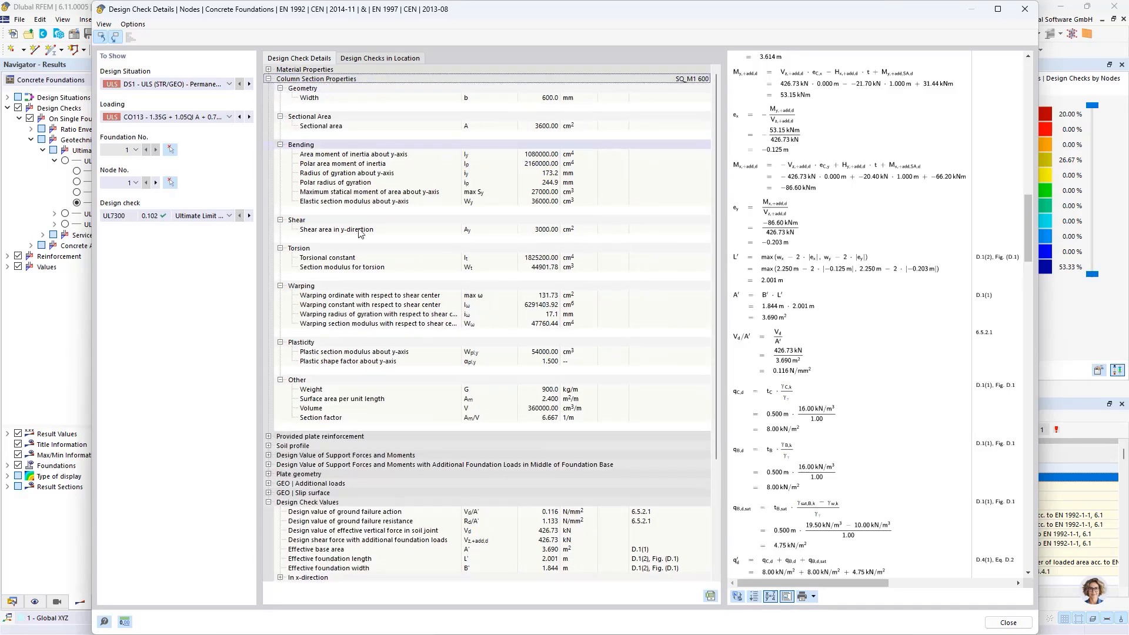
pyautogui.click(268, 455)
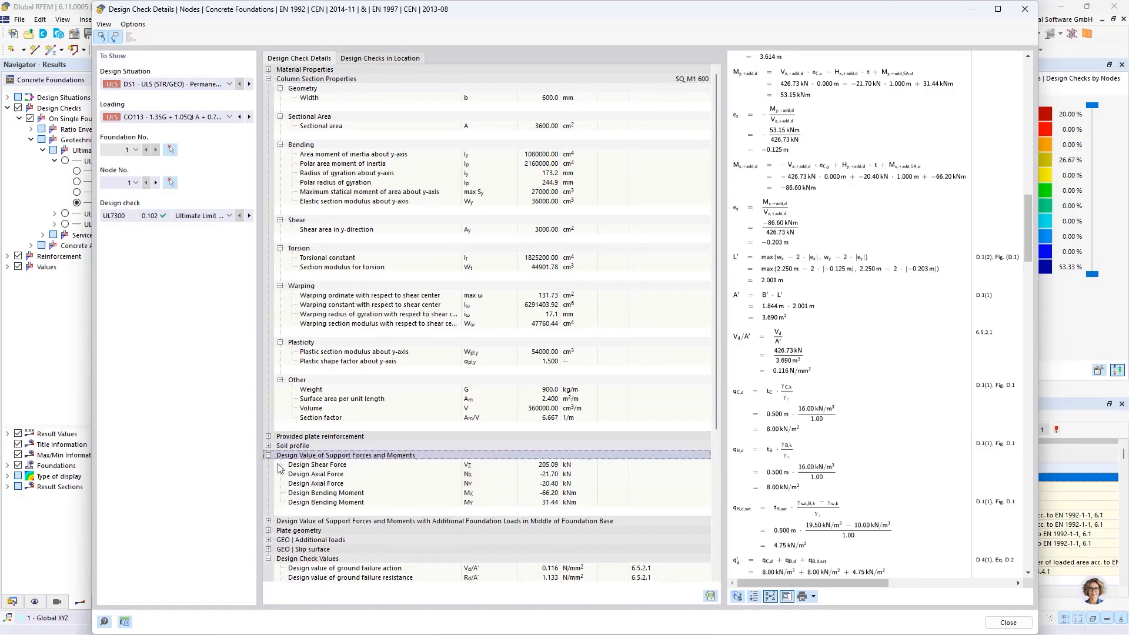
pyautogui.click(268, 521)
pyautogui.scroll(-3, 424, 436)
pyautogui.scroll(-4, 437, 410)
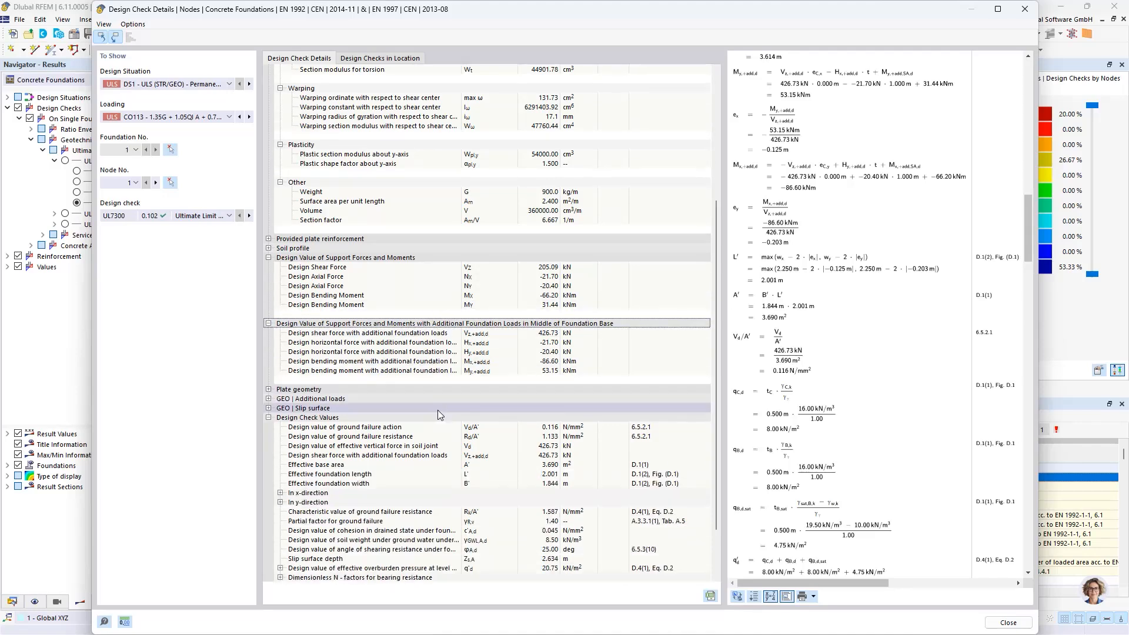
pyautogui.scroll(-2, 450, 347)
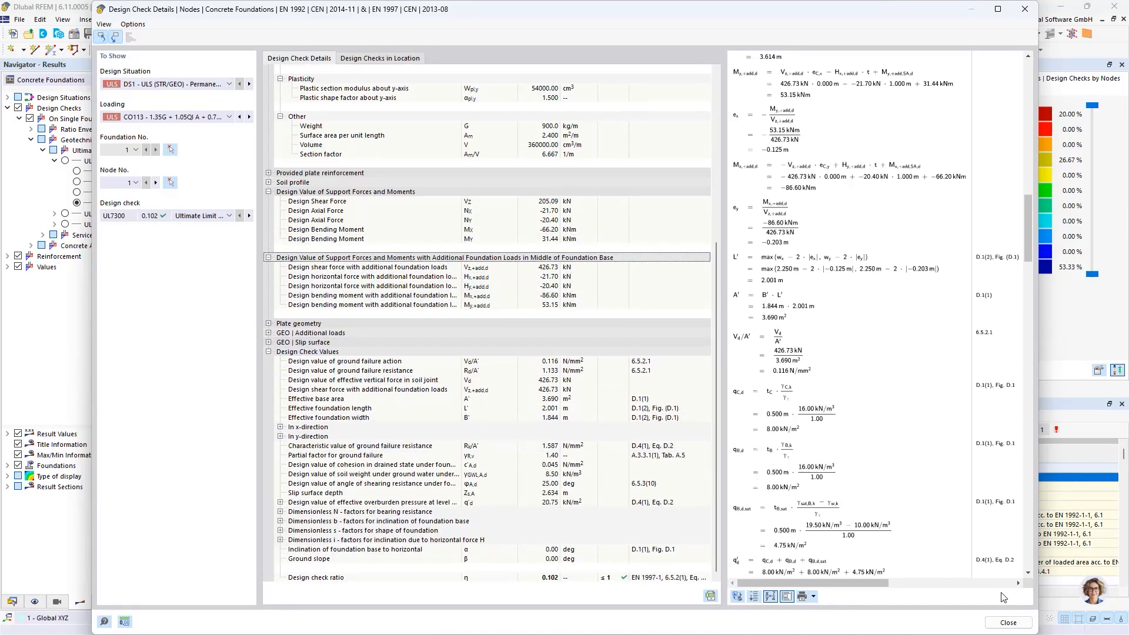
pyautogui.click(1007, 623)
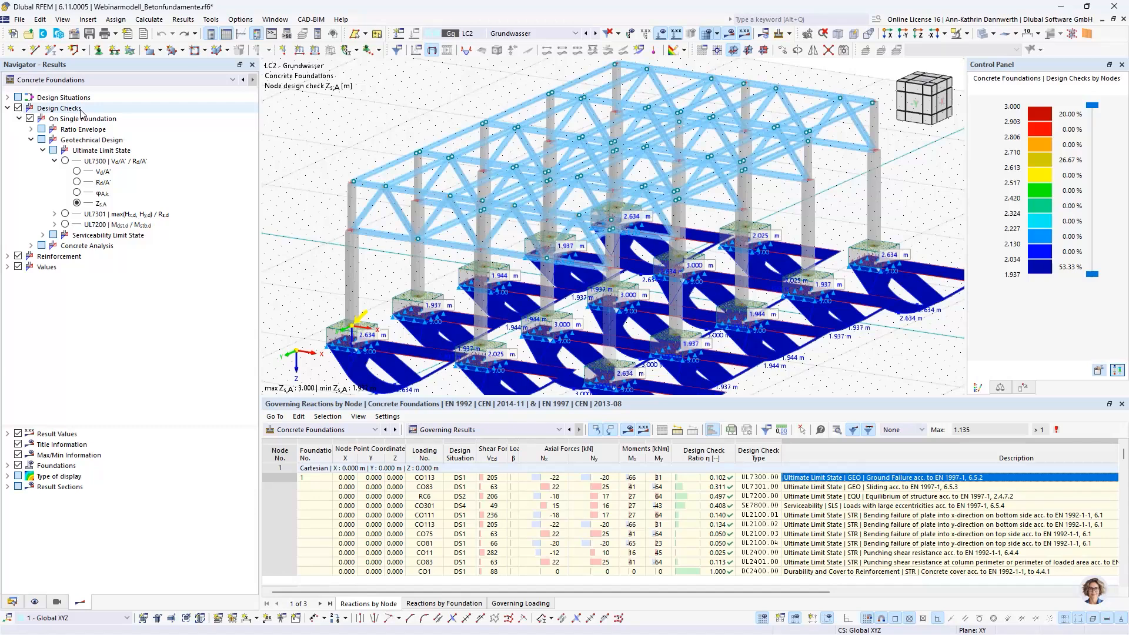
# - Display the UL7300 ground failure design ratio on the foundations, followed by the design ground failure action Vd/A'
pyautogui.click(29, 118)
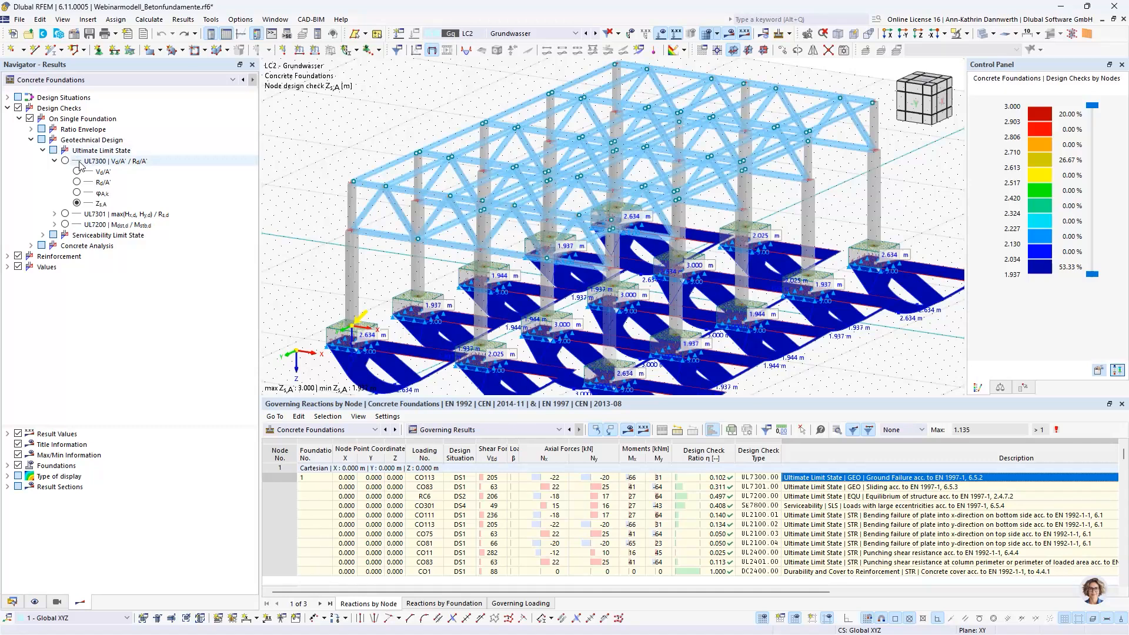
pyautogui.click(65, 161)
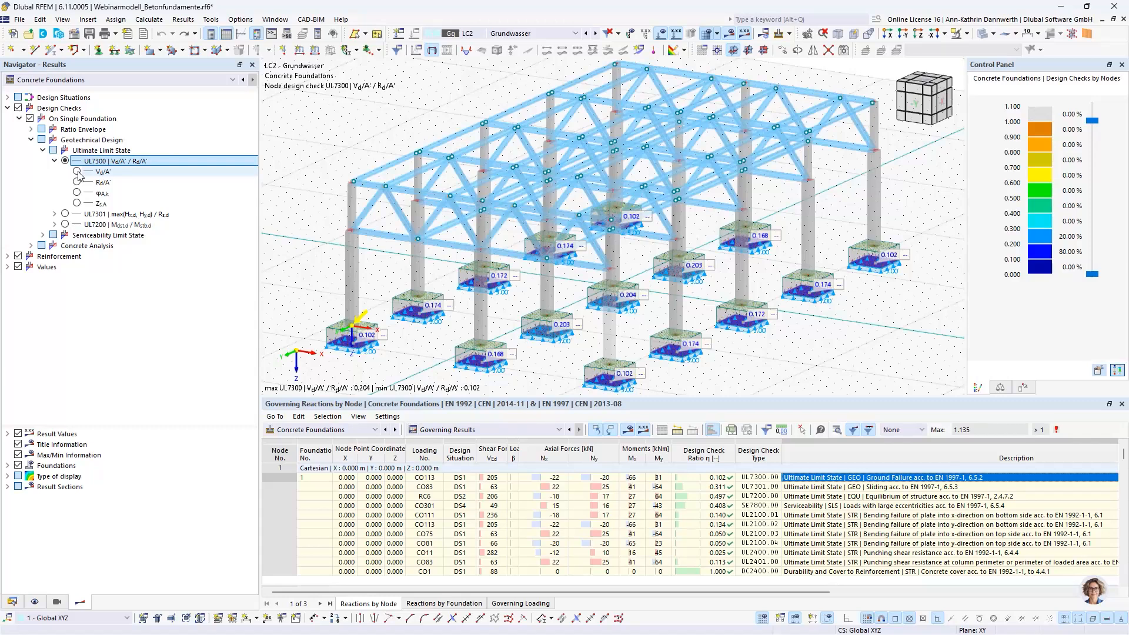
pyautogui.click(77, 172)
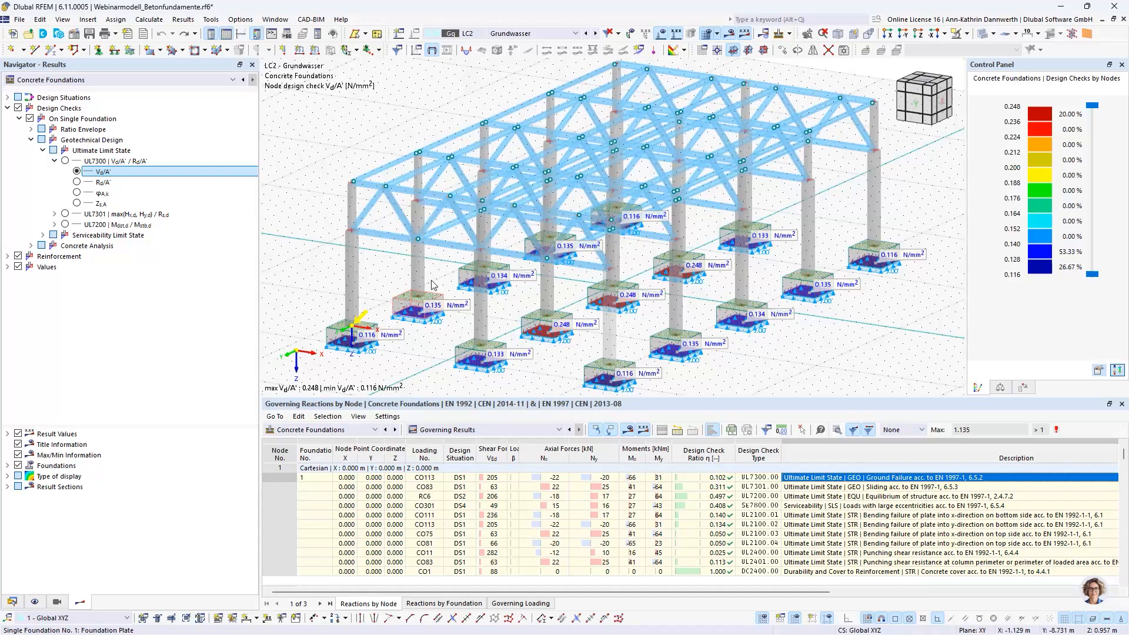
# - Hide the loads in the model view and display the UL7300 soil friction angle φA,k on the foundations
pyautogui.click(660, 33)
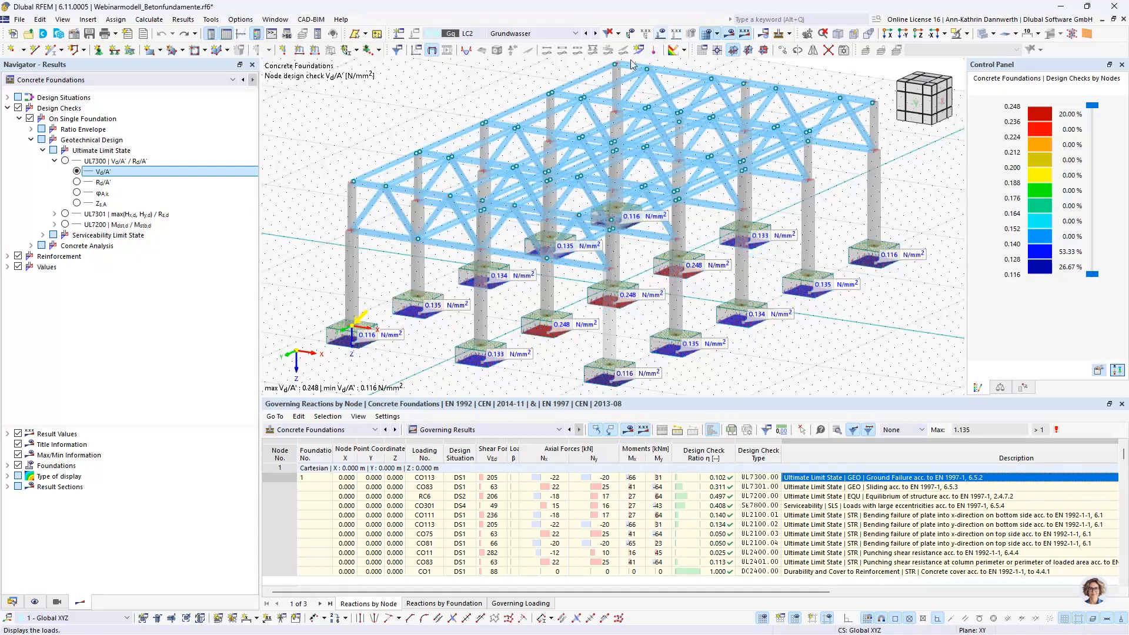
pyautogui.click(77, 193)
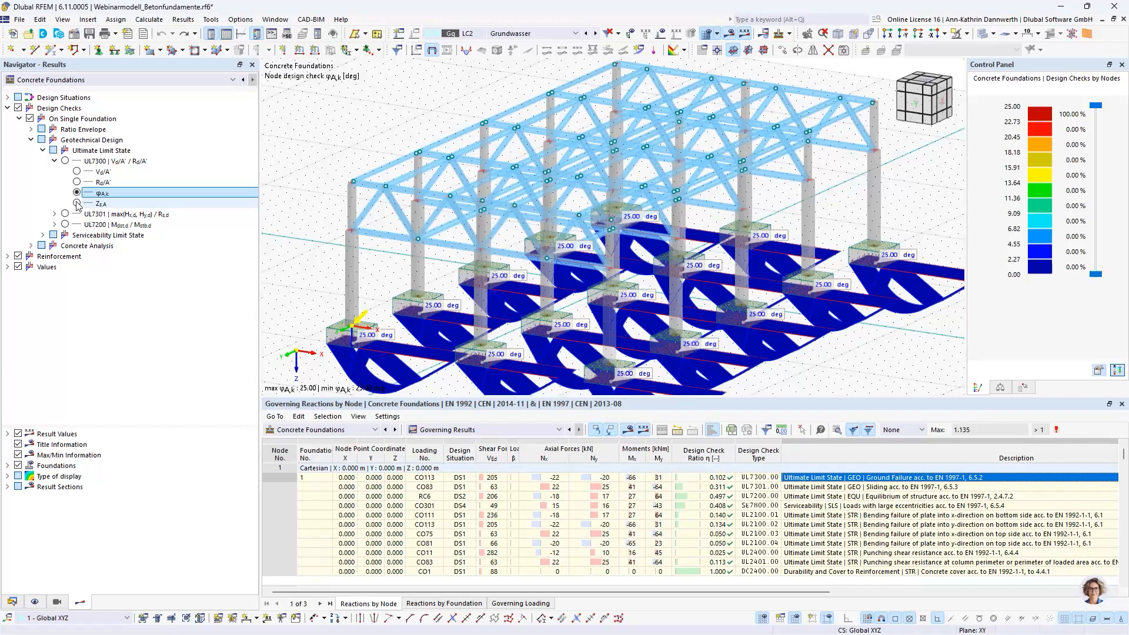
# - Display the UL7301 sliding design ratio on the foundations, followed by the UL7200 equilibrium ratio, and expand both checks' detailed results
pyautogui.click(65, 214)
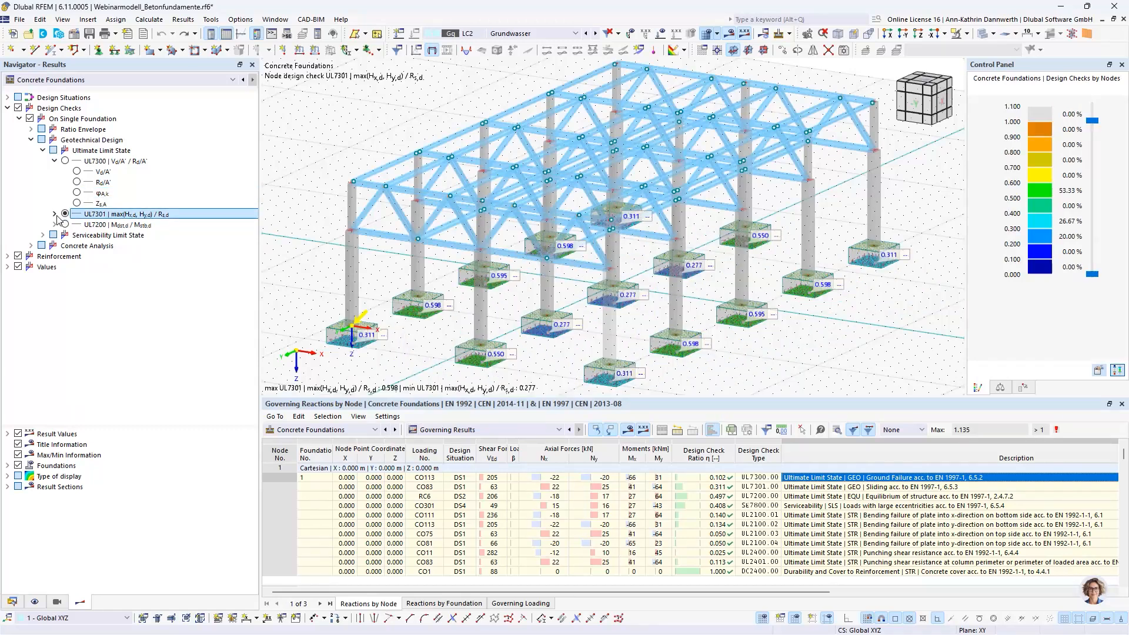
pyautogui.click(54, 214)
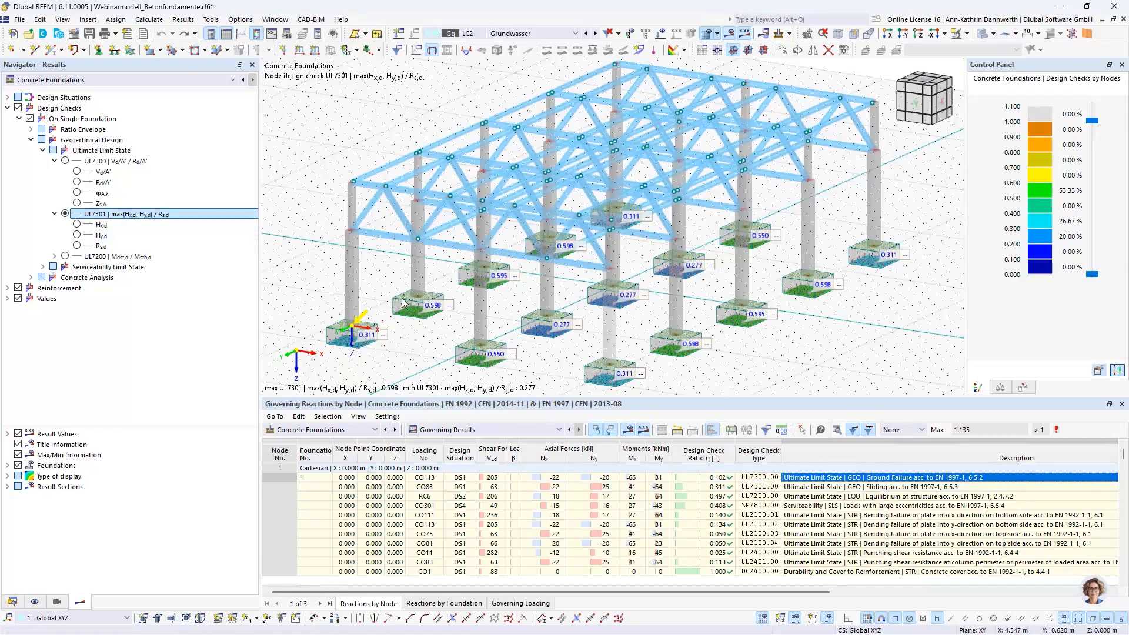
pyautogui.click(55, 256)
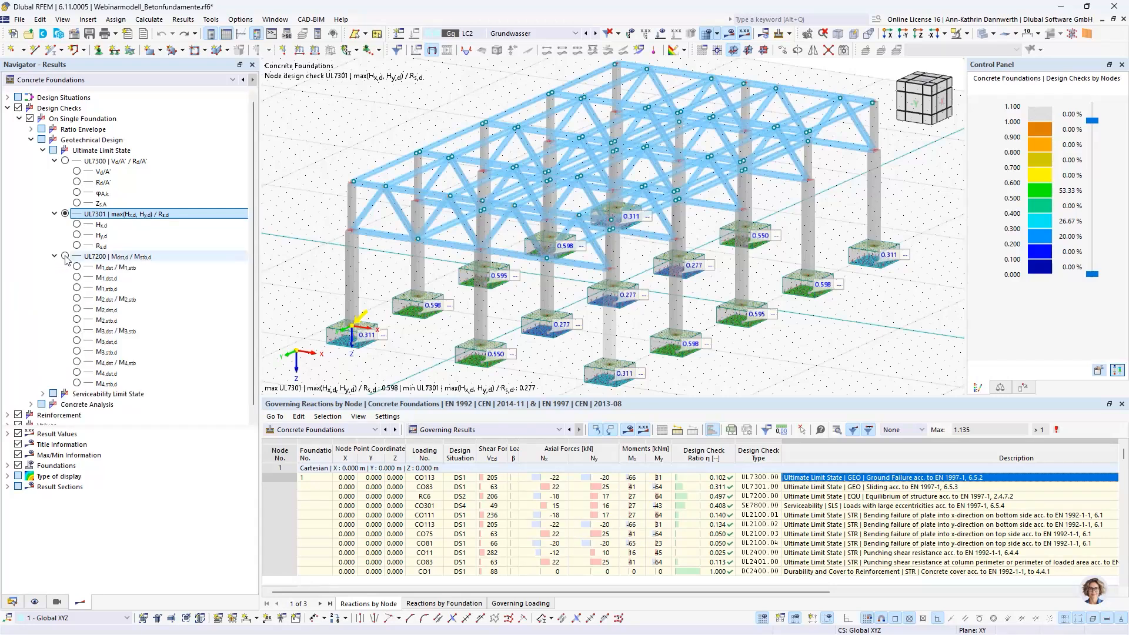
pyautogui.click(66, 257)
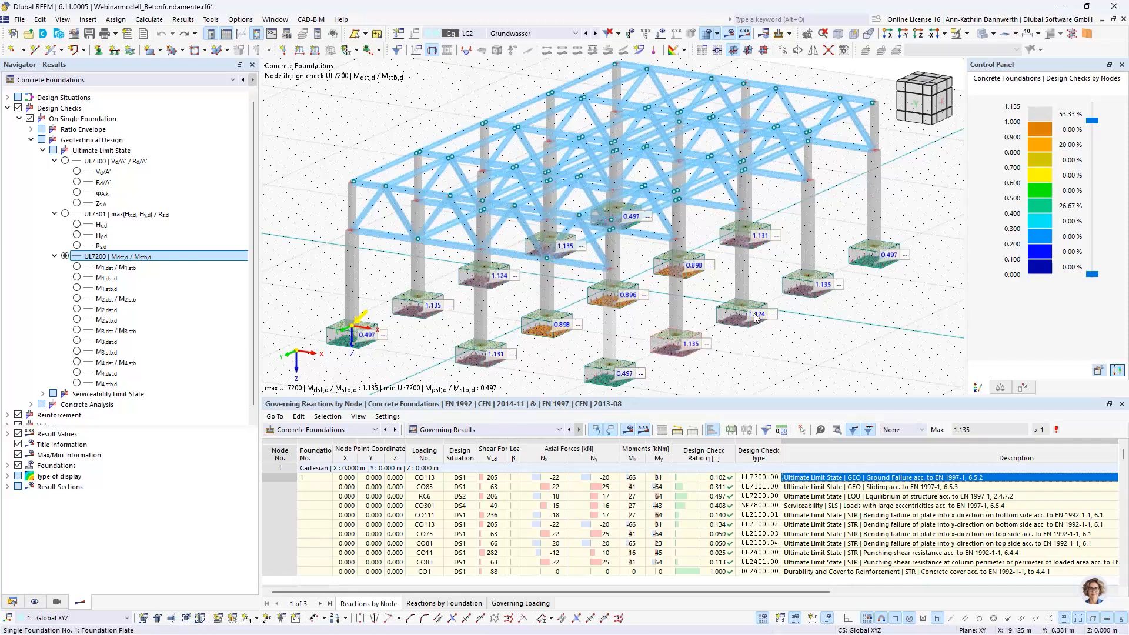
# - Display the UL7200 destabilizing-to-stabilizing moment ratios one by one, from M1,dst/M1,stb through M4,dst/M4,stb
pyautogui.click(77, 267)
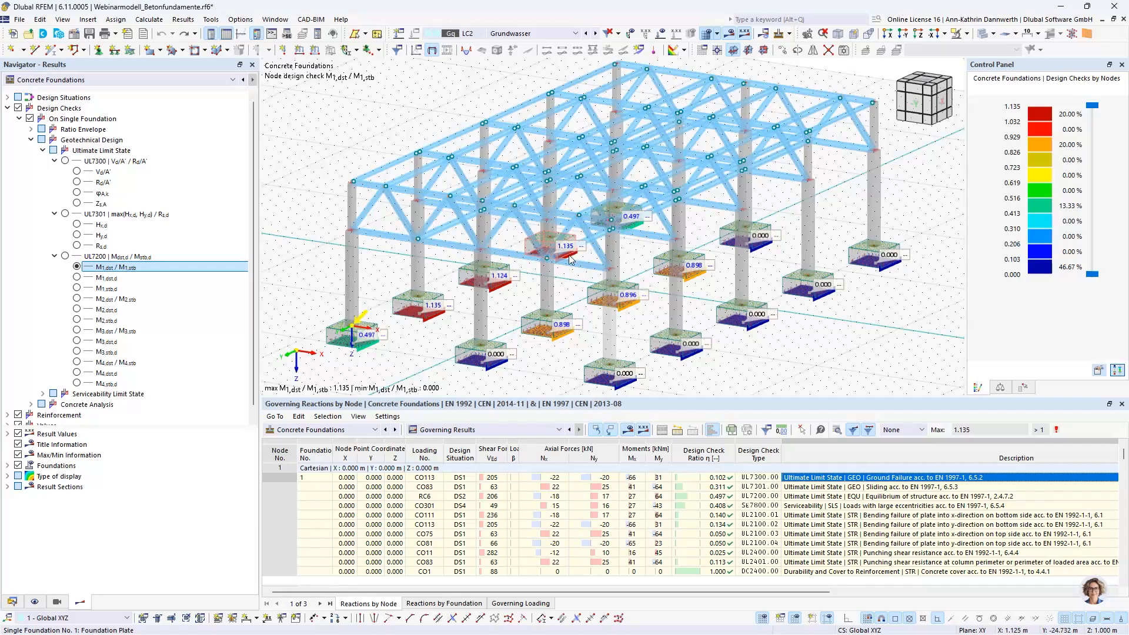
pyautogui.click(77, 299)
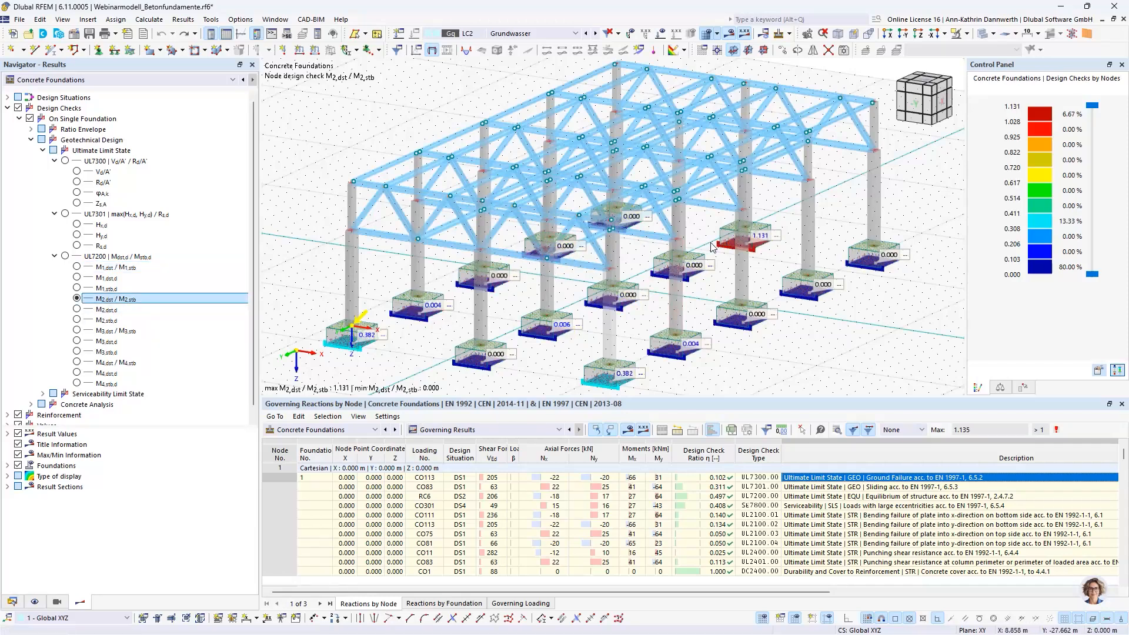
pyautogui.click(78, 330)
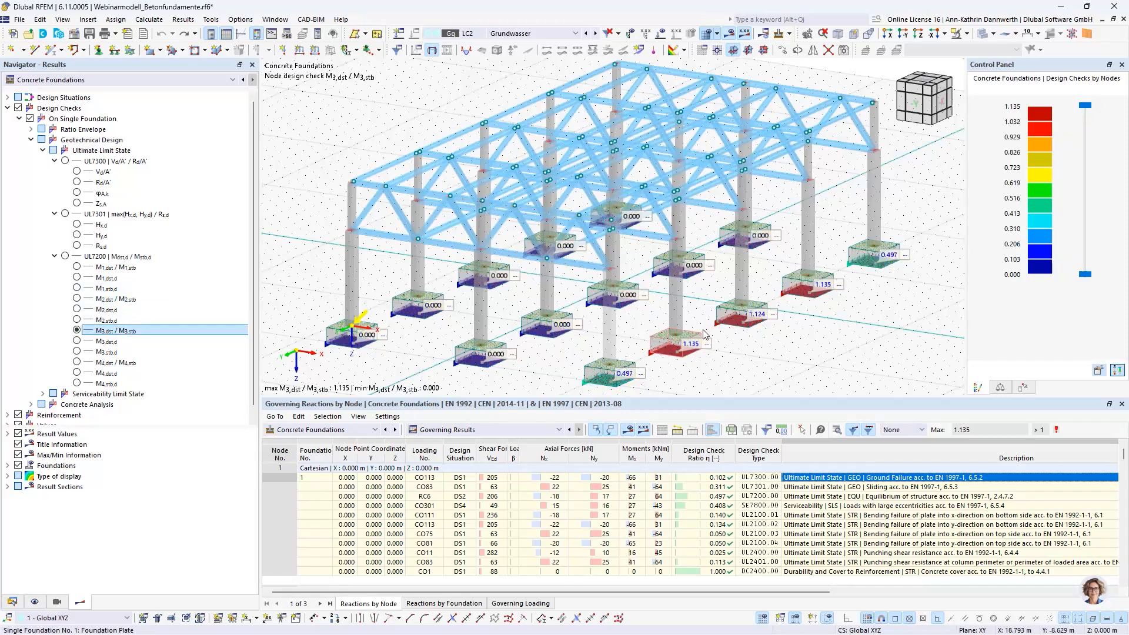
pyautogui.click(77, 362)
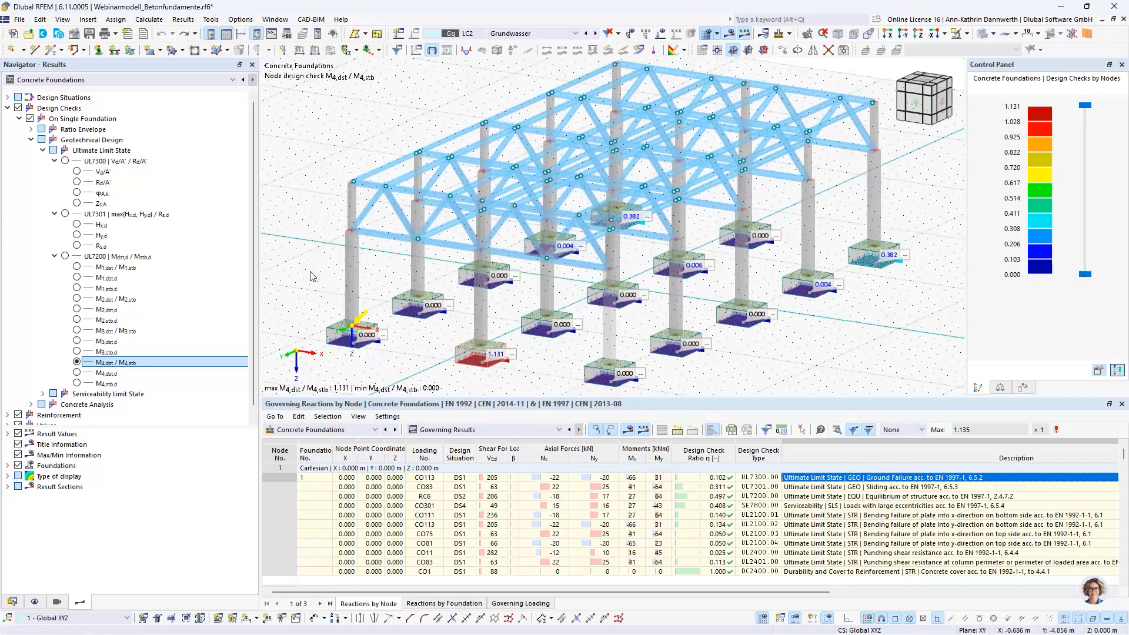
# - Collapse the geotechnical ultimate limit state checks and display the SE7800 eccentricity ratio e/emax from the serviceability limit state
pyautogui.click(54, 161)
pyautogui.click(54, 172)
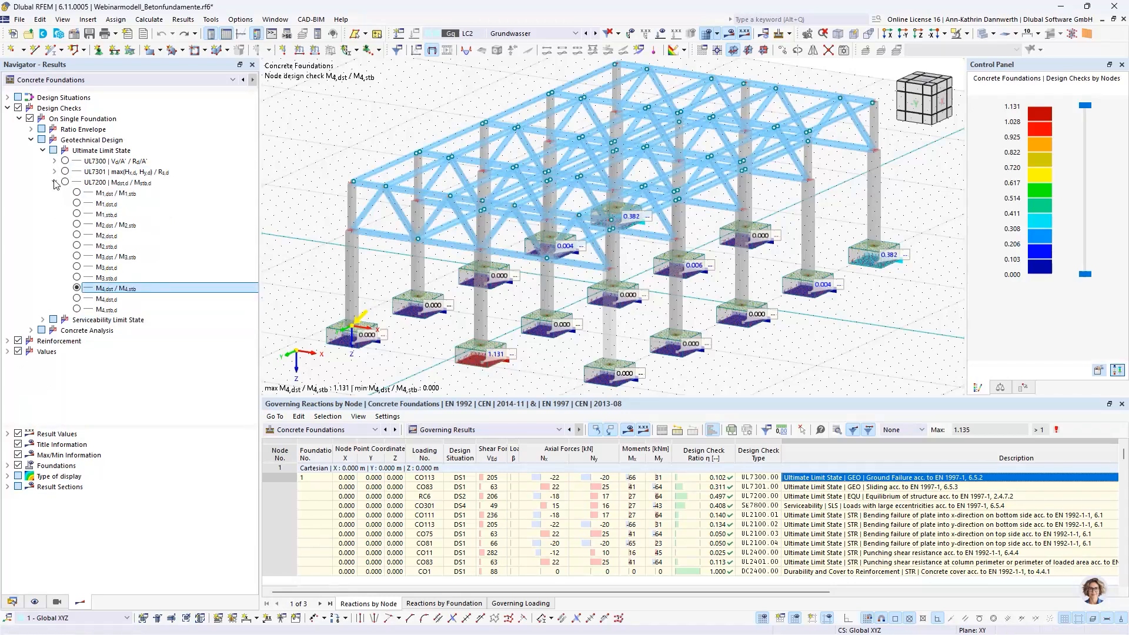
pyautogui.click(54, 183)
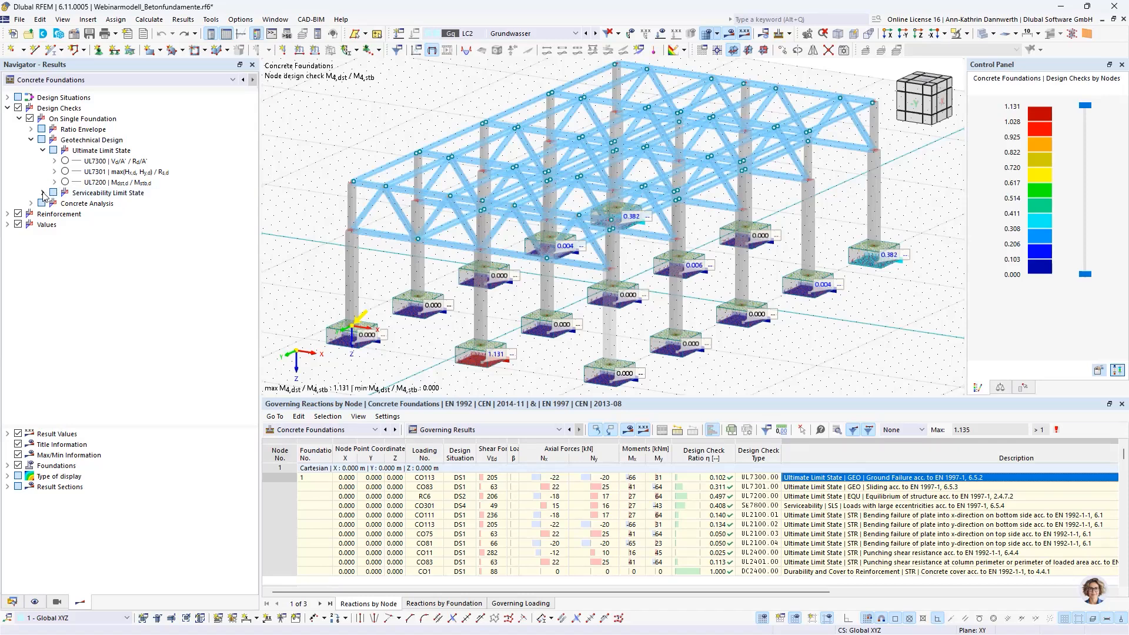
pyautogui.click(42, 193)
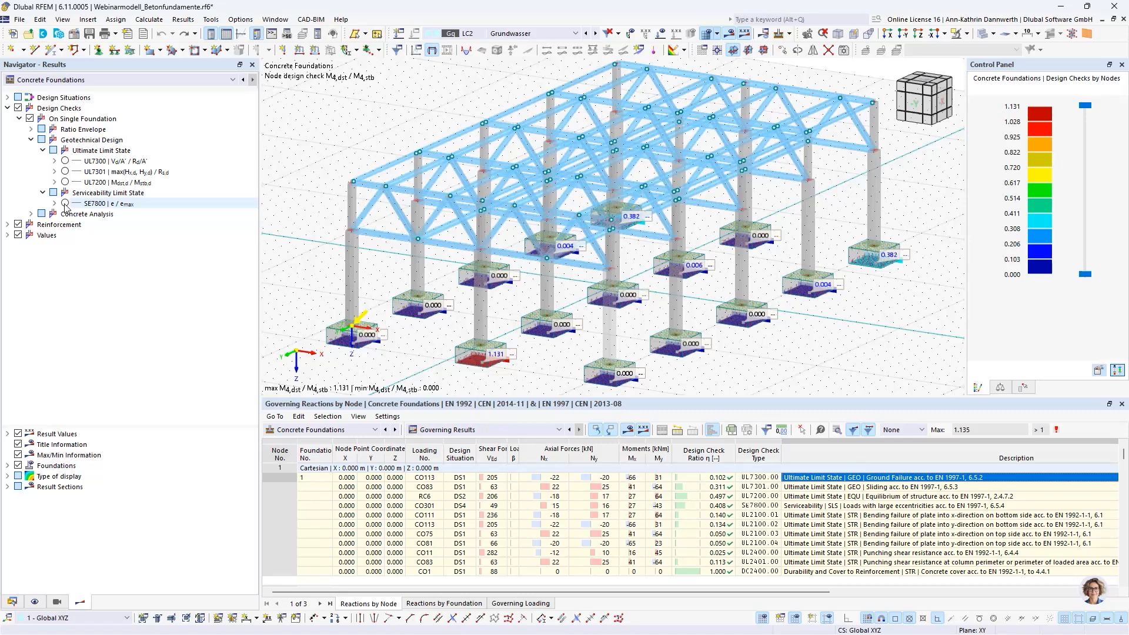
pyautogui.click(65, 203)
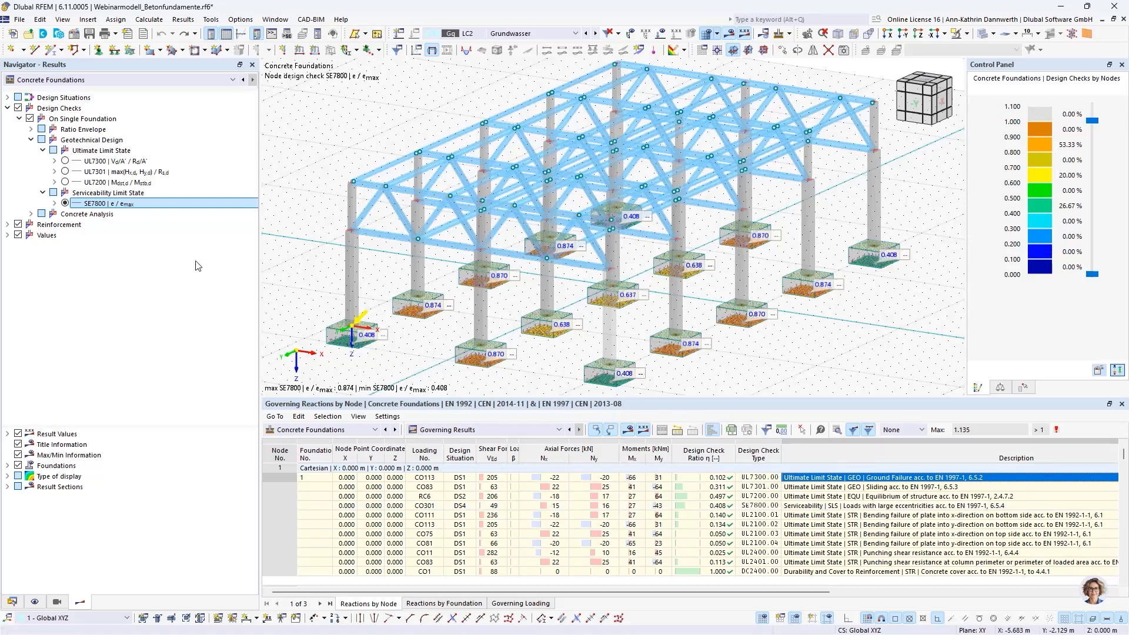
# - Display the individual SE7800 eccentricities ex, ex,max, ey and ey,max on the foundations in turn
pyautogui.click(55, 203)
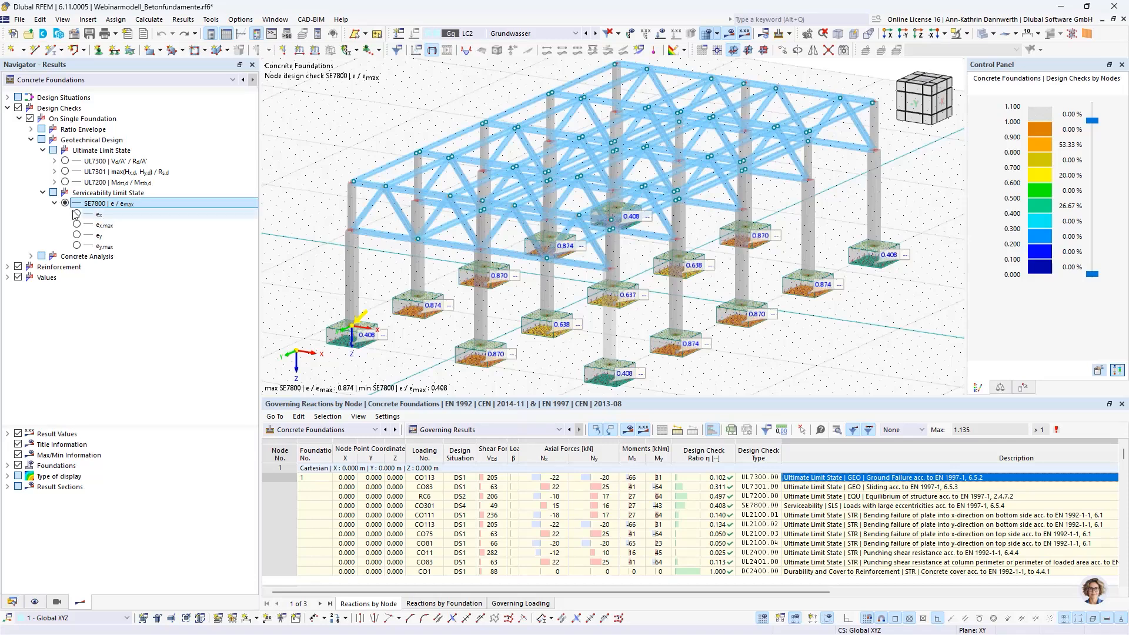
pyautogui.click(77, 214)
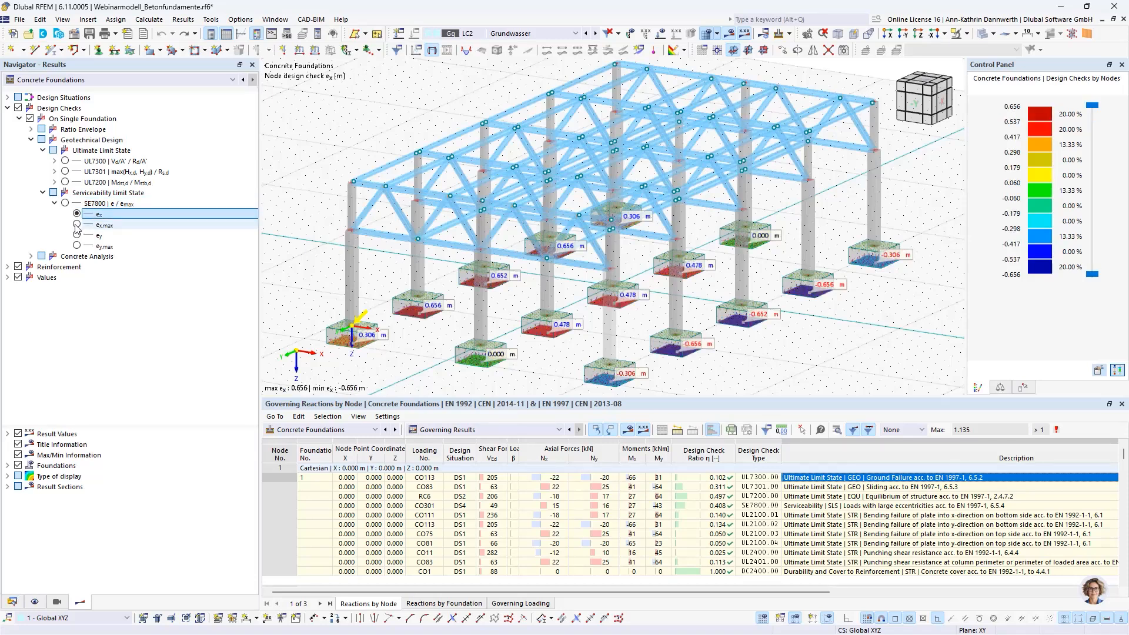
pyautogui.click(77, 225)
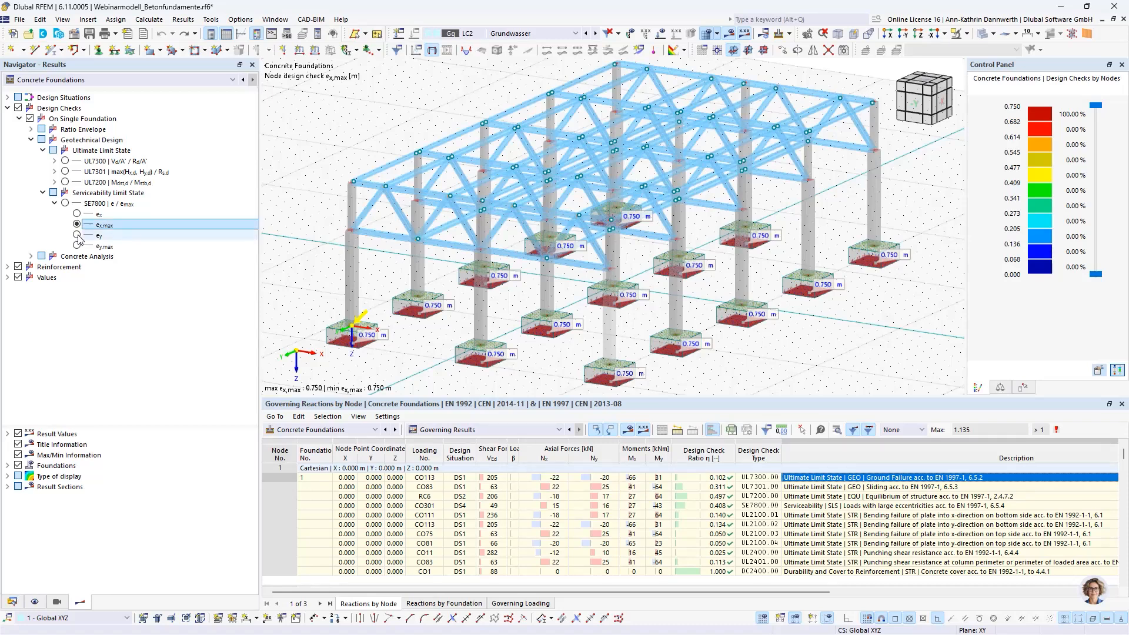
pyautogui.click(77, 235)
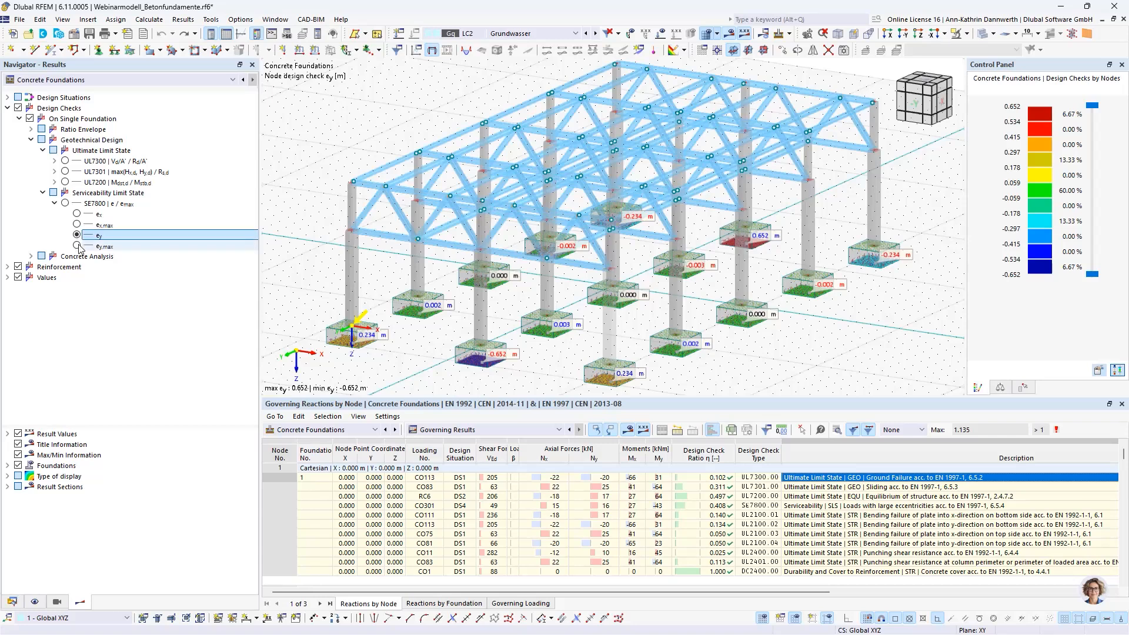
pyautogui.click(77, 246)
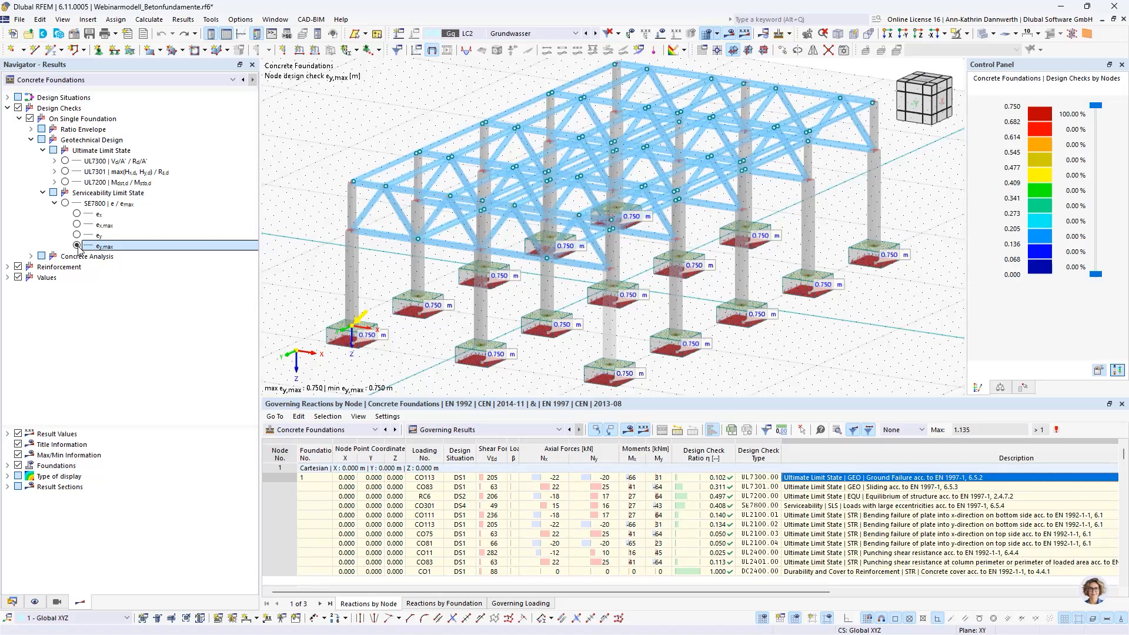
# - Display the UL2400 punching shear ratio vEd,red/vRd,c from the concrete analysis ultimate limit state and expand its detailed results
pyautogui.click(30, 256)
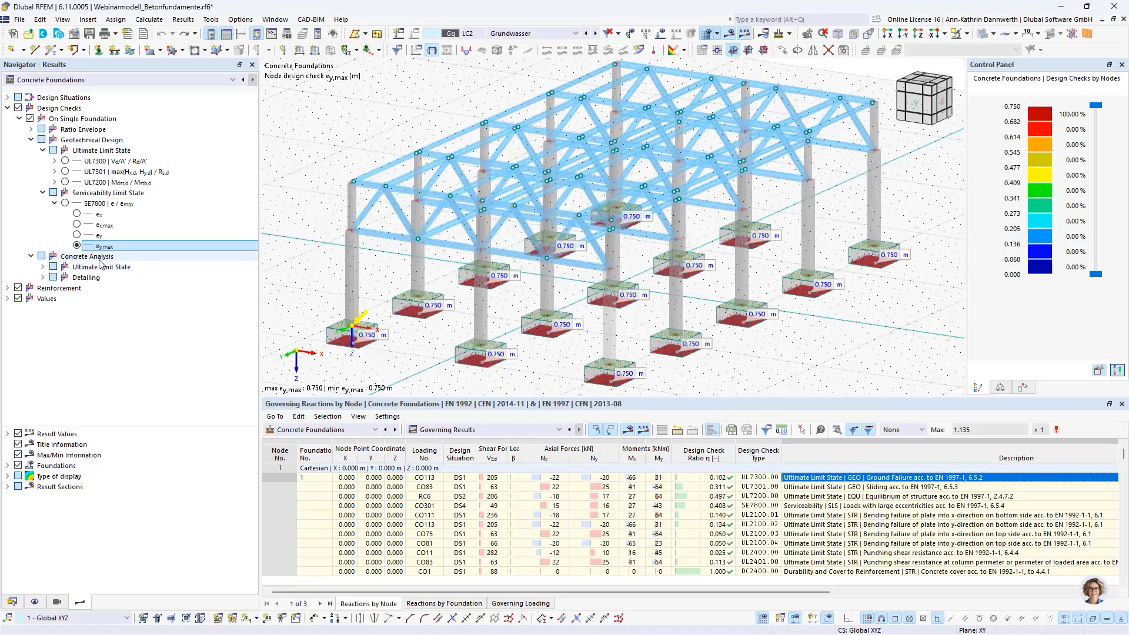
pyautogui.click(43, 267)
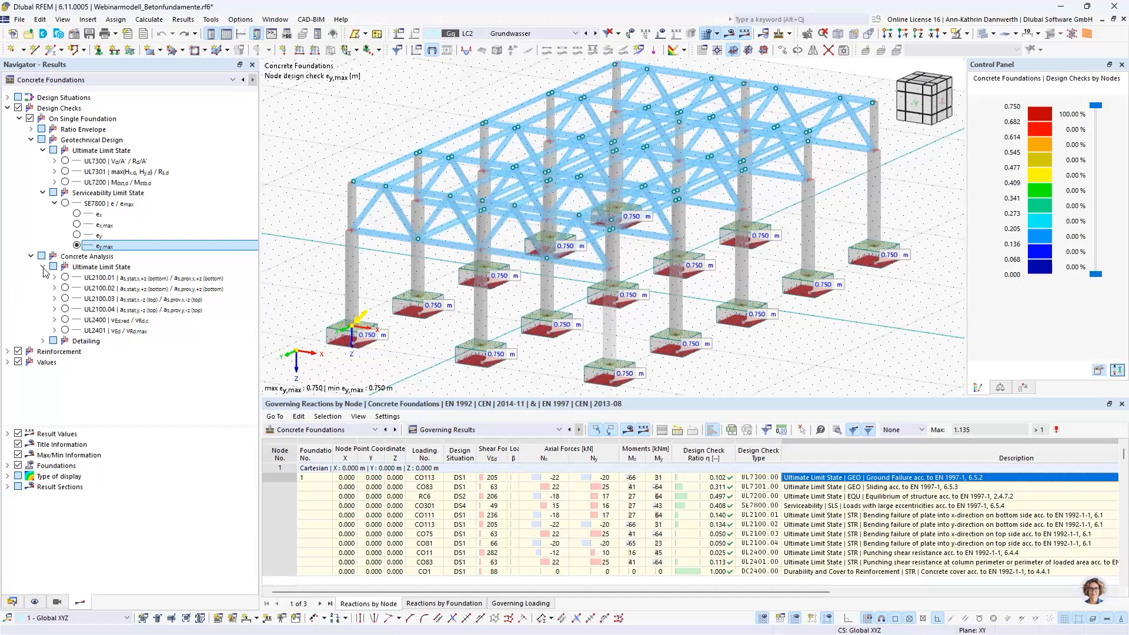
pyautogui.click(66, 320)
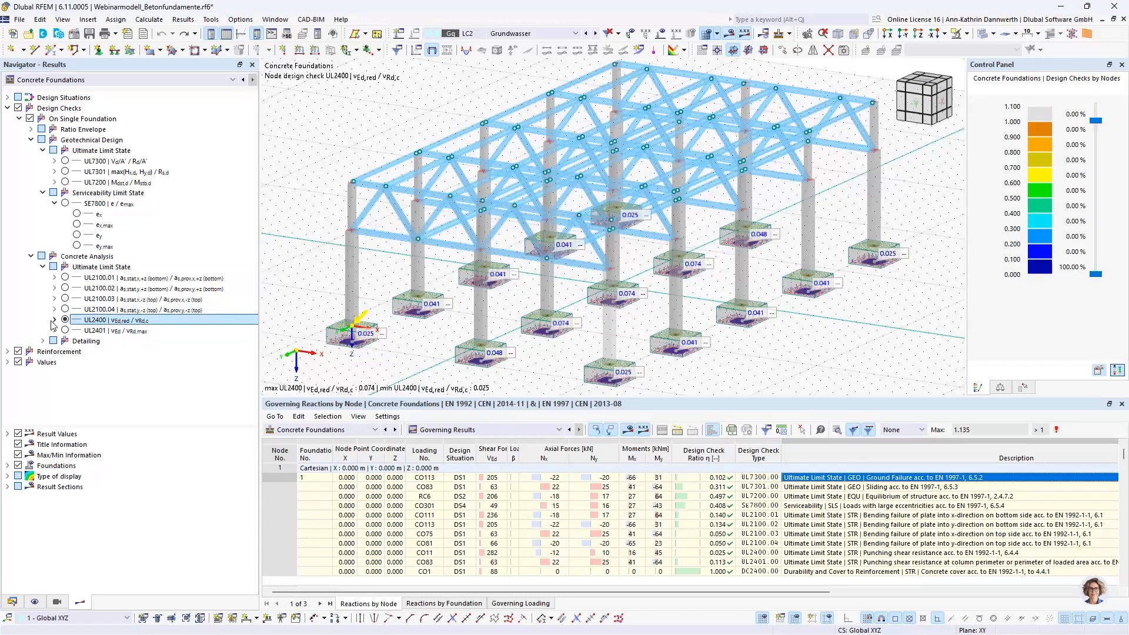
pyautogui.click(54, 320)
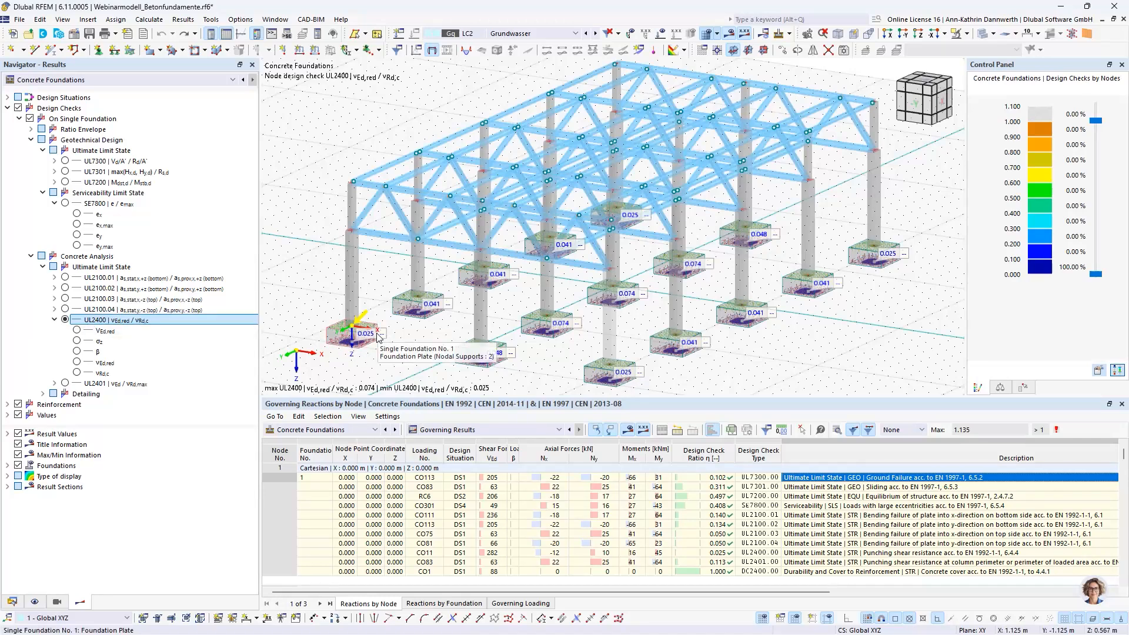
# - Display the UL2400 punching components VEd,red, σz, β, vEd,red and vRd,c on the foundations one after another
pyautogui.click(77, 331)
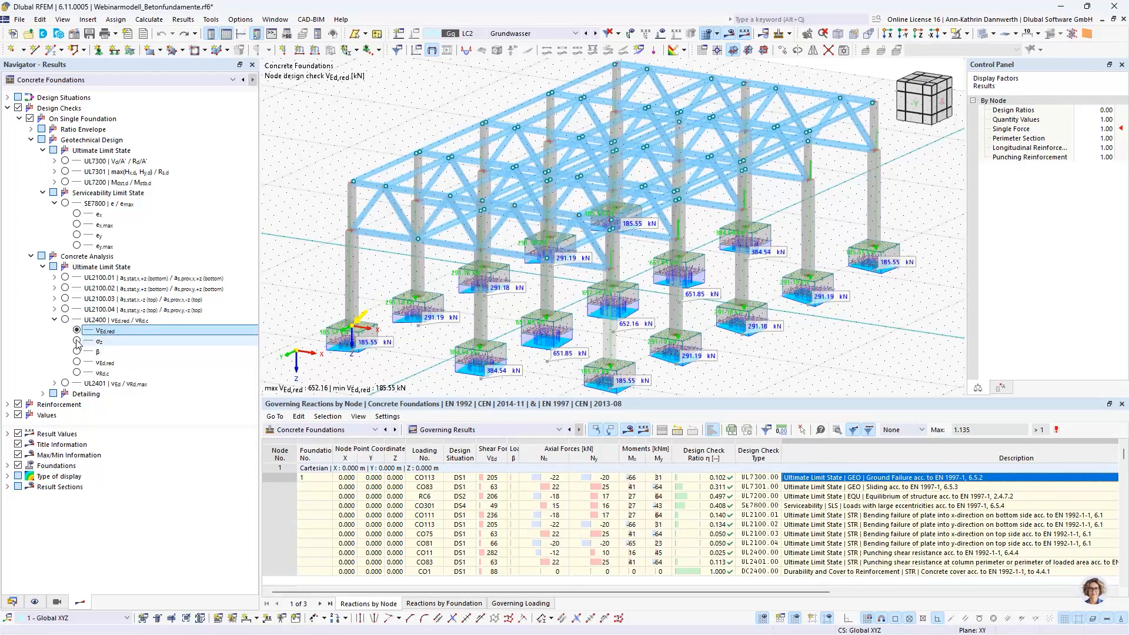
pyautogui.click(77, 341)
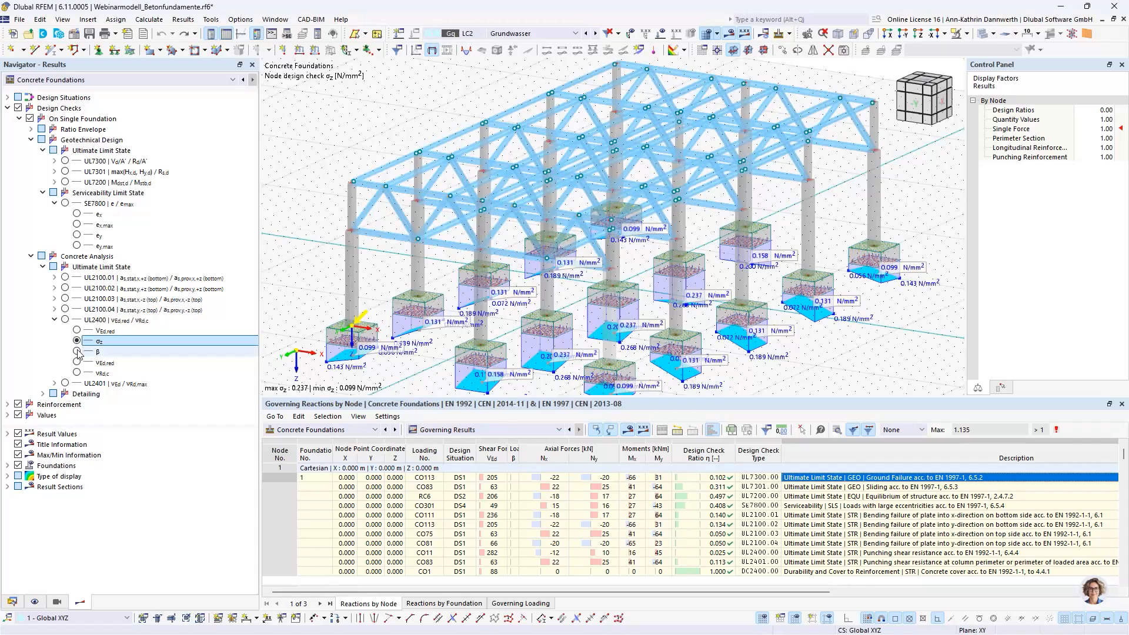
pyautogui.click(77, 352)
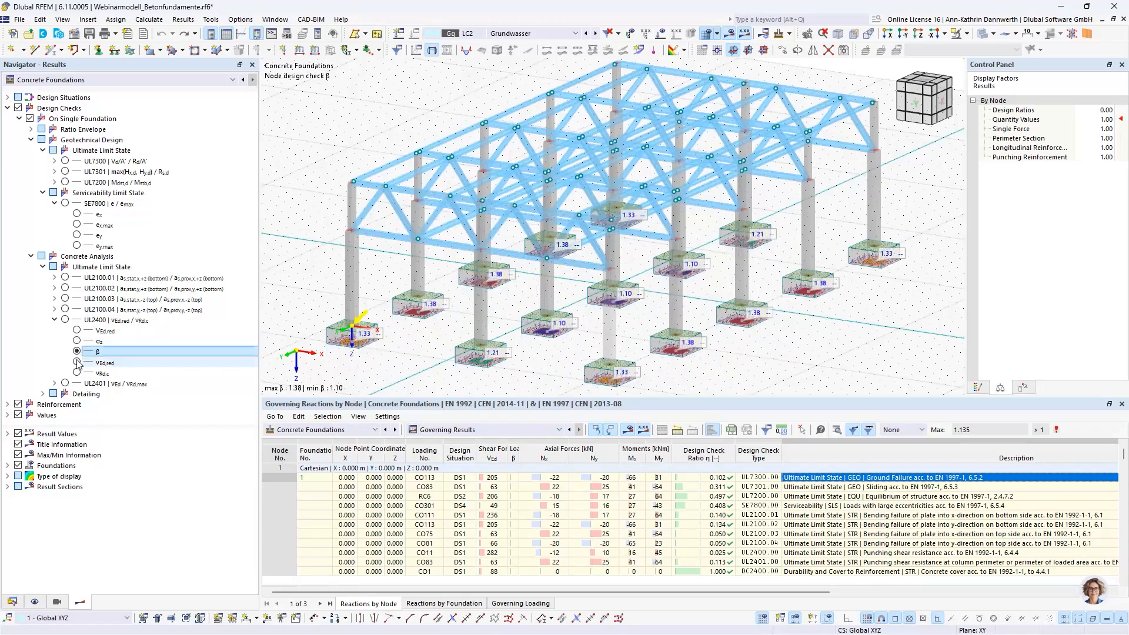
pyautogui.click(77, 362)
pyautogui.click(77, 373)
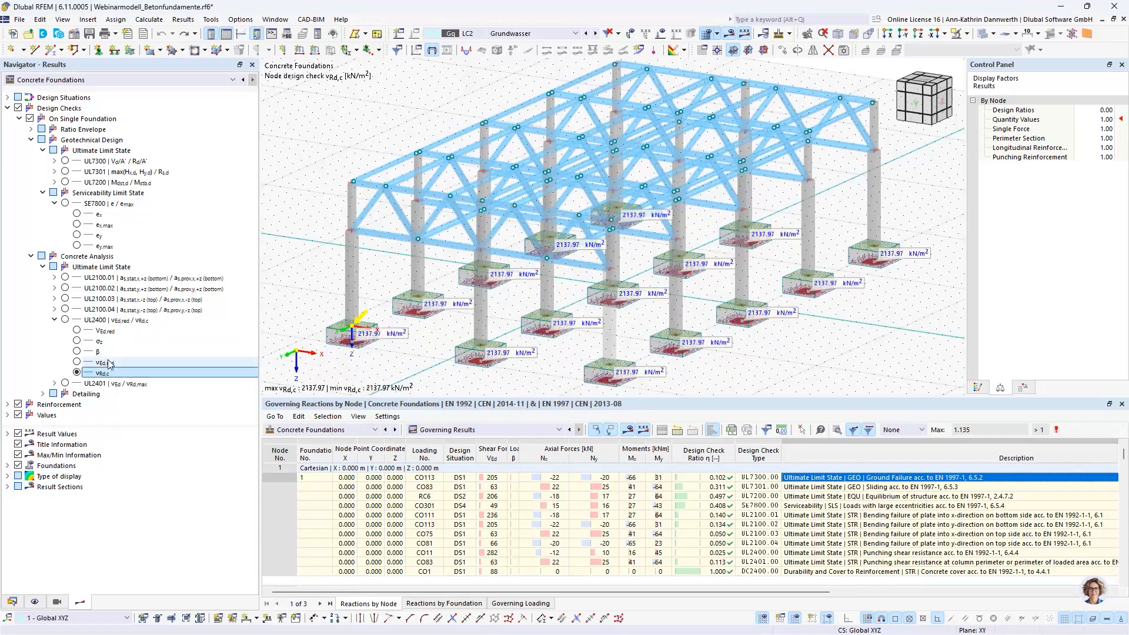
# - Display the UL2400 stress σz again and isolate the foundation at node 1 in the model view
pyautogui.click(77, 341)
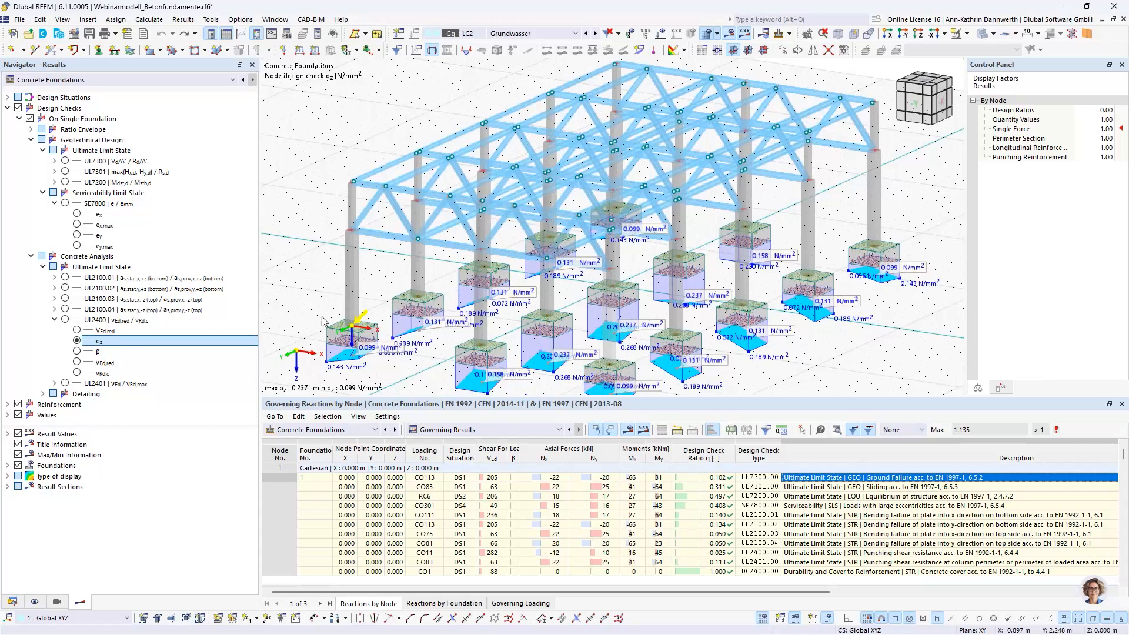
pyautogui.moveTo(380, 371)
pyautogui.mouseDown()
pyautogui.moveTo(294, 288)
pyautogui.moveTo(389, 386)
pyautogui.mouseUp()
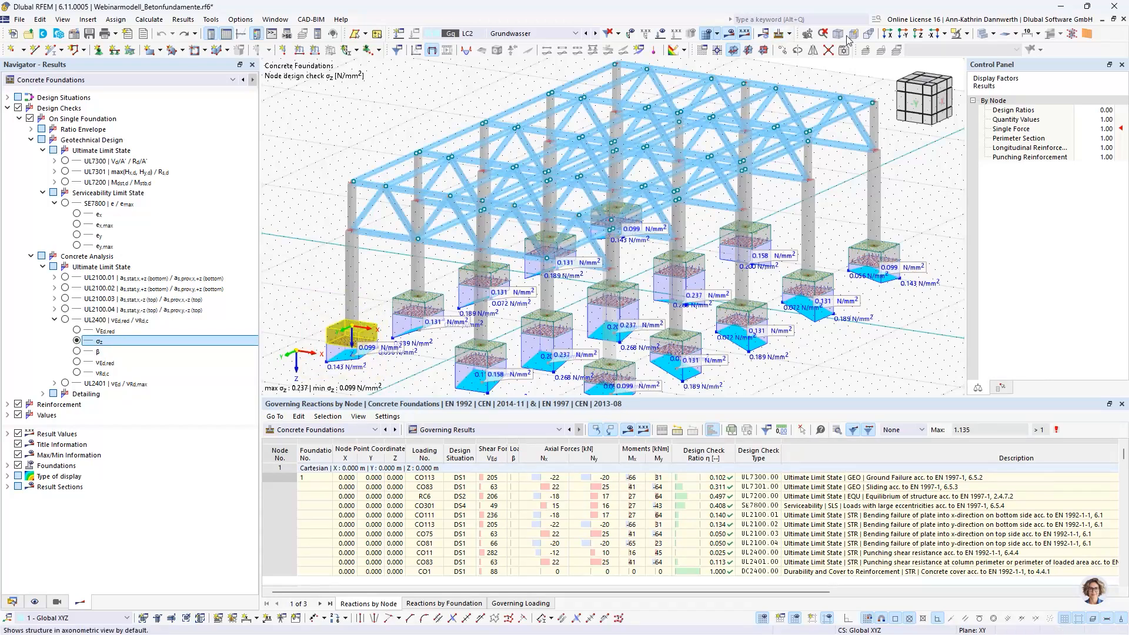
pyautogui.click(966, 34)
pyautogui.click(976, 84)
pyautogui.click(966, 34)
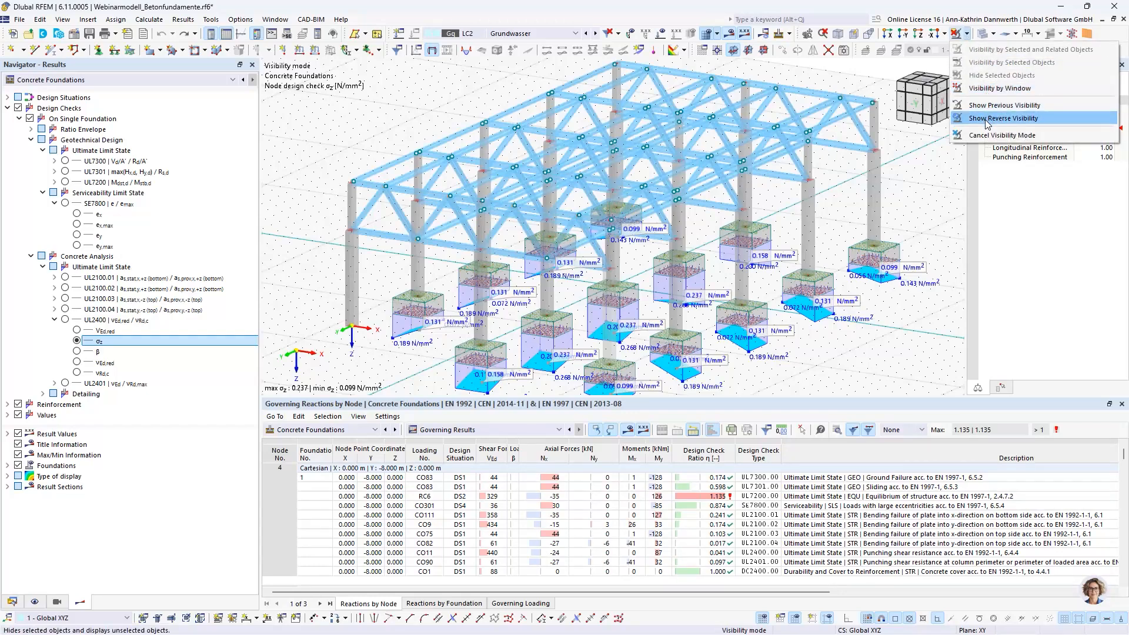
pyautogui.click(987, 118)
# - Examine the isolated foundation's σz distribution in the -Y view and in a 3D view, and restore the full model's visibility
pyautogui.click(910, 108)
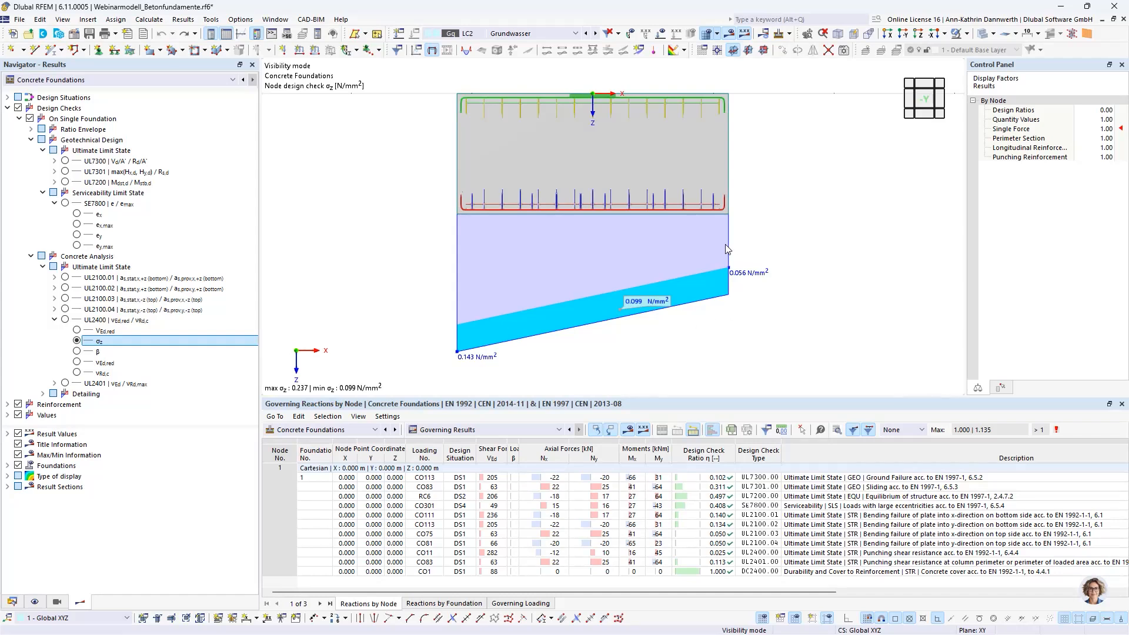
pyautogui.click(939, 98)
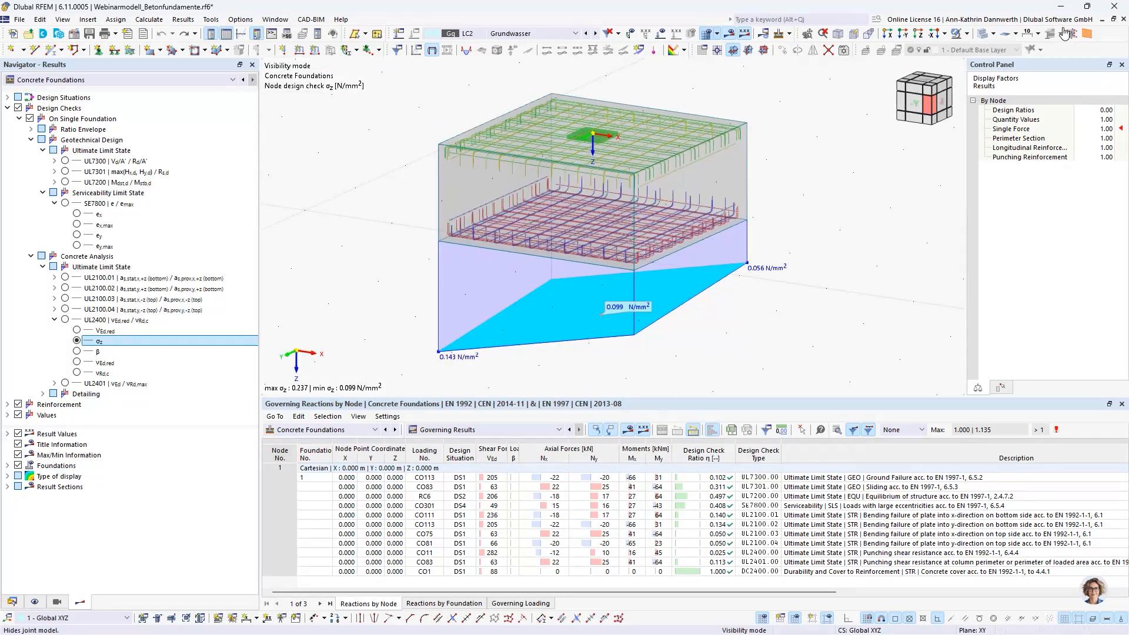
pyautogui.click(964, 35)
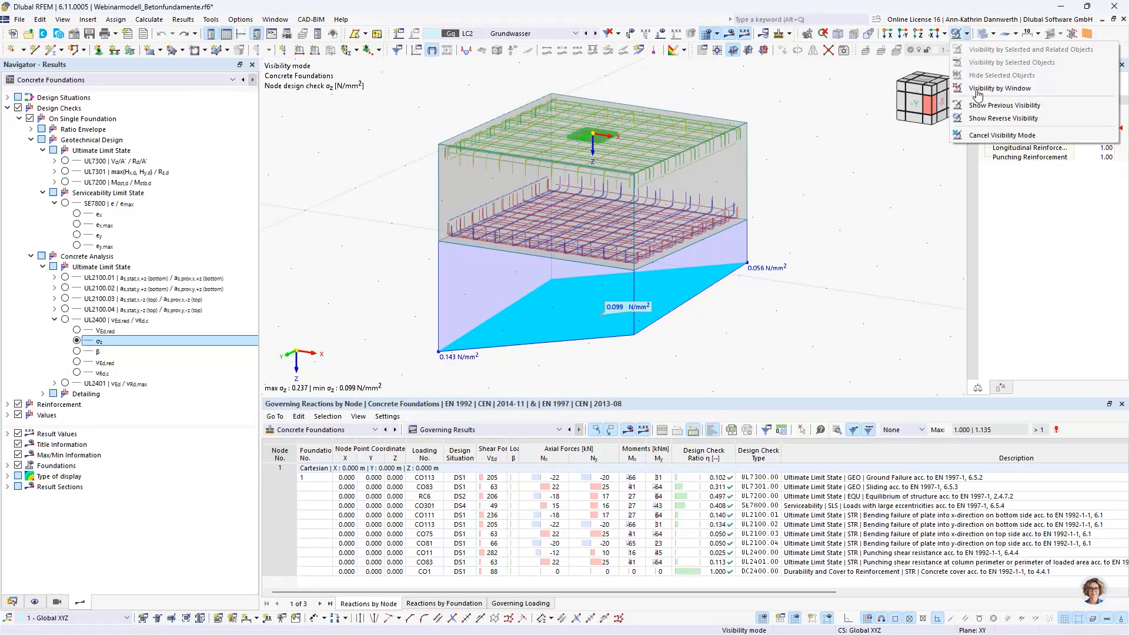
pyautogui.click(969, 137)
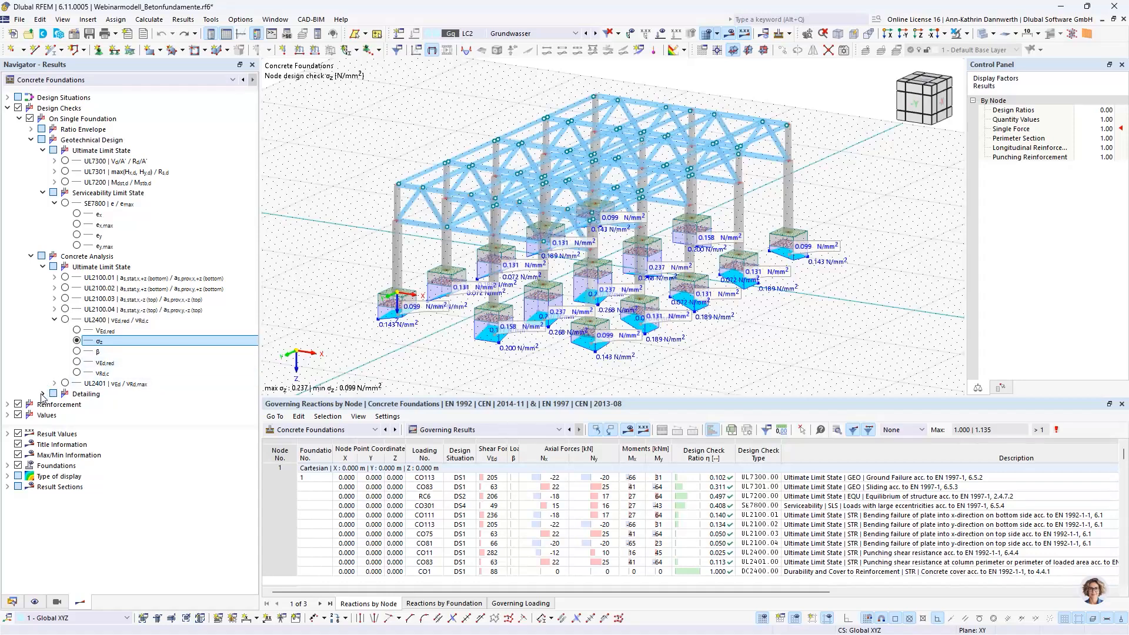
# - Expand the reinforcement results on single foundations down to the required plate reinforcement components
pyautogui.click(8, 405)
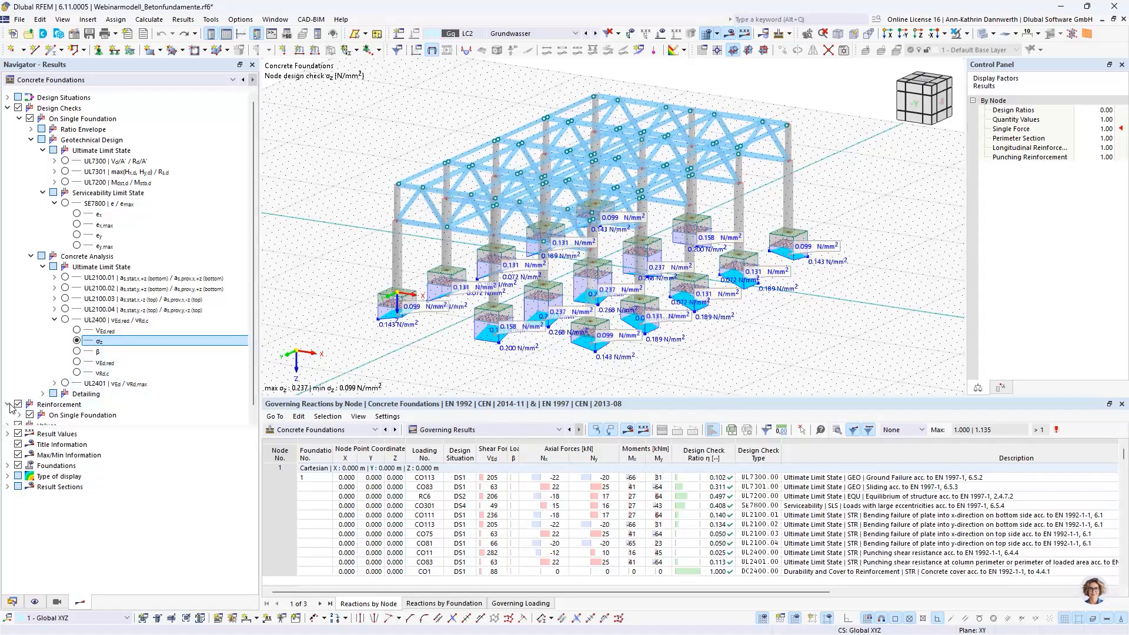
pyautogui.scroll(-1, 41, 376)
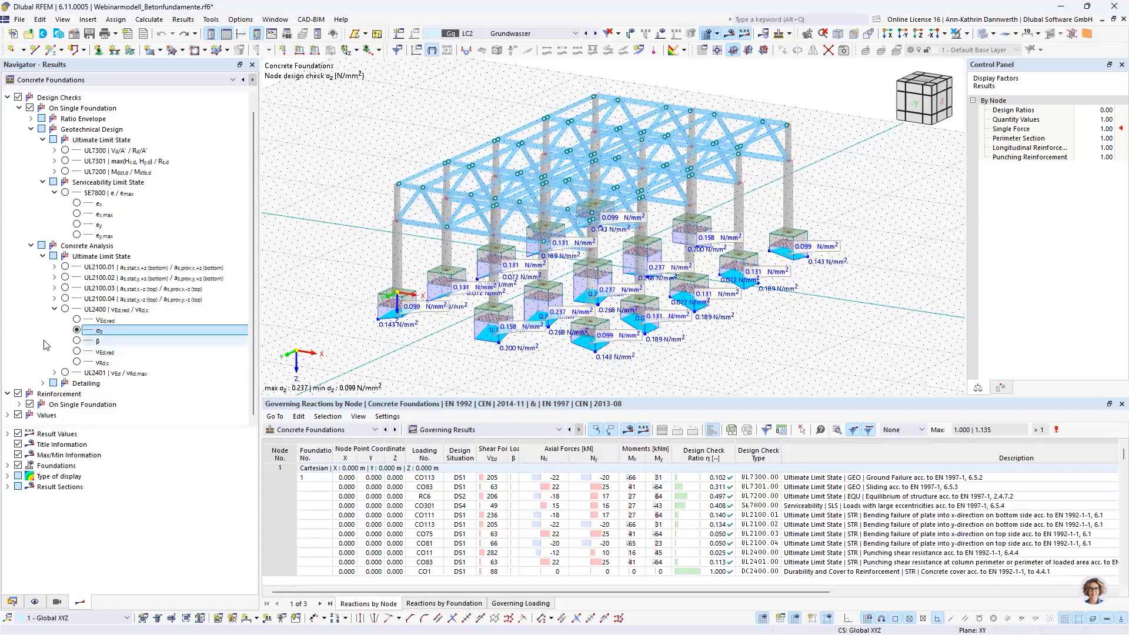
pyautogui.click(19, 405)
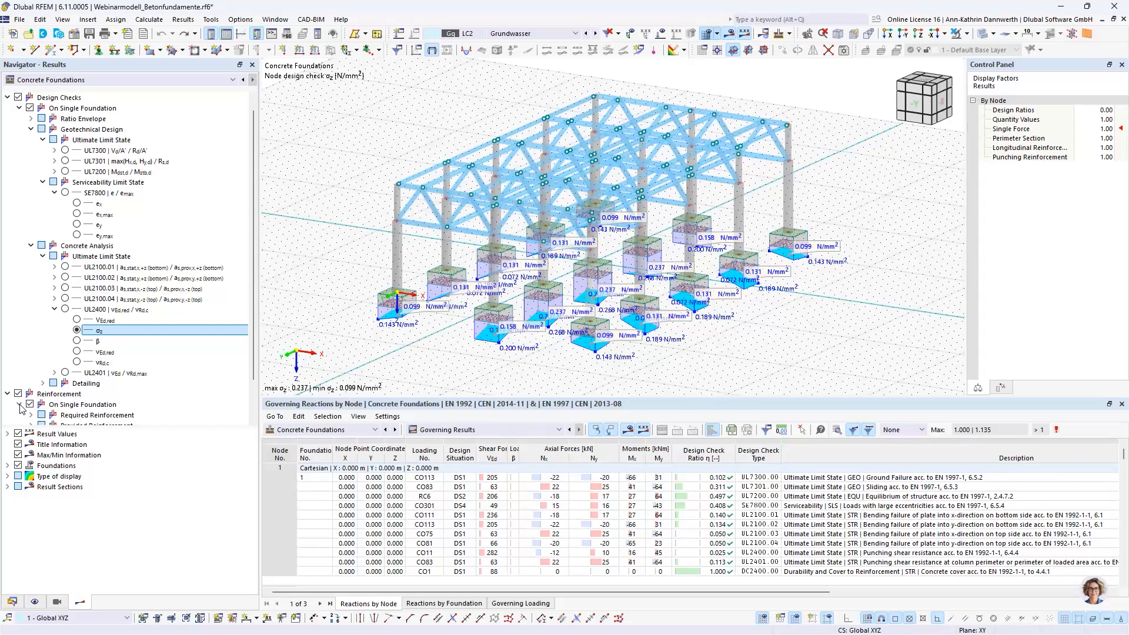
pyautogui.scroll(-2, 68, 359)
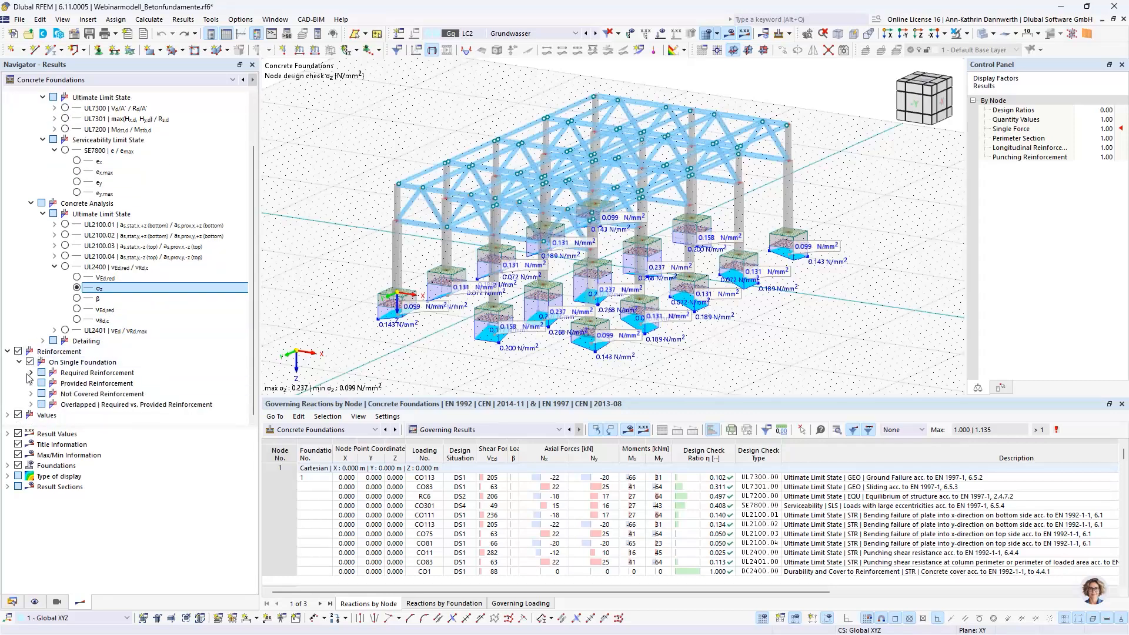
pyautogui.click(31, 373)
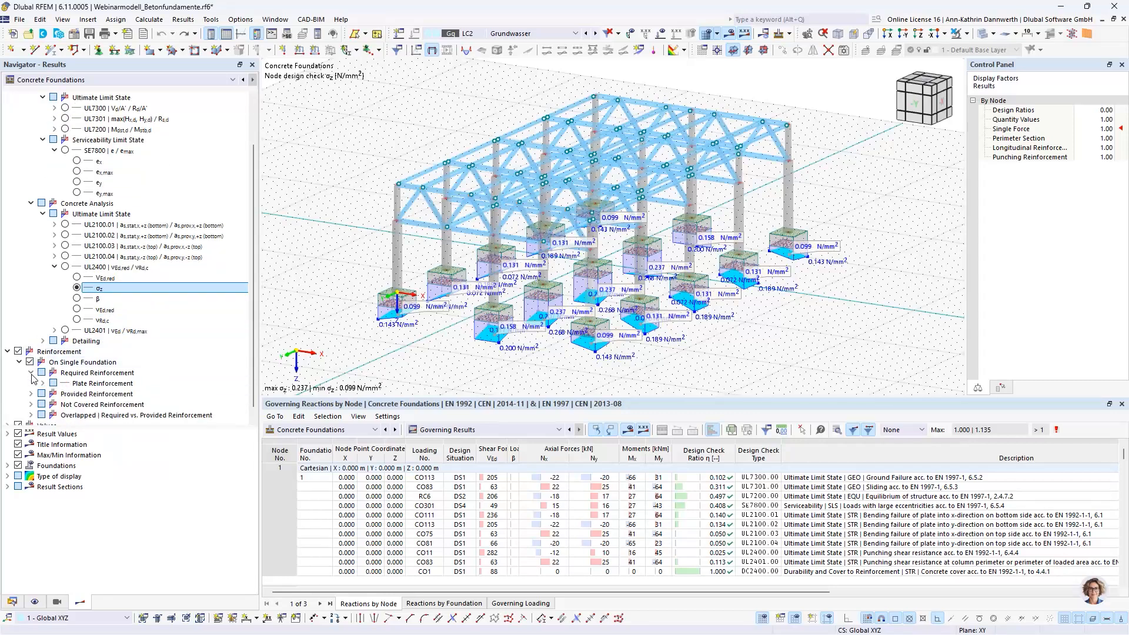
pyautogui.click(42, 382)
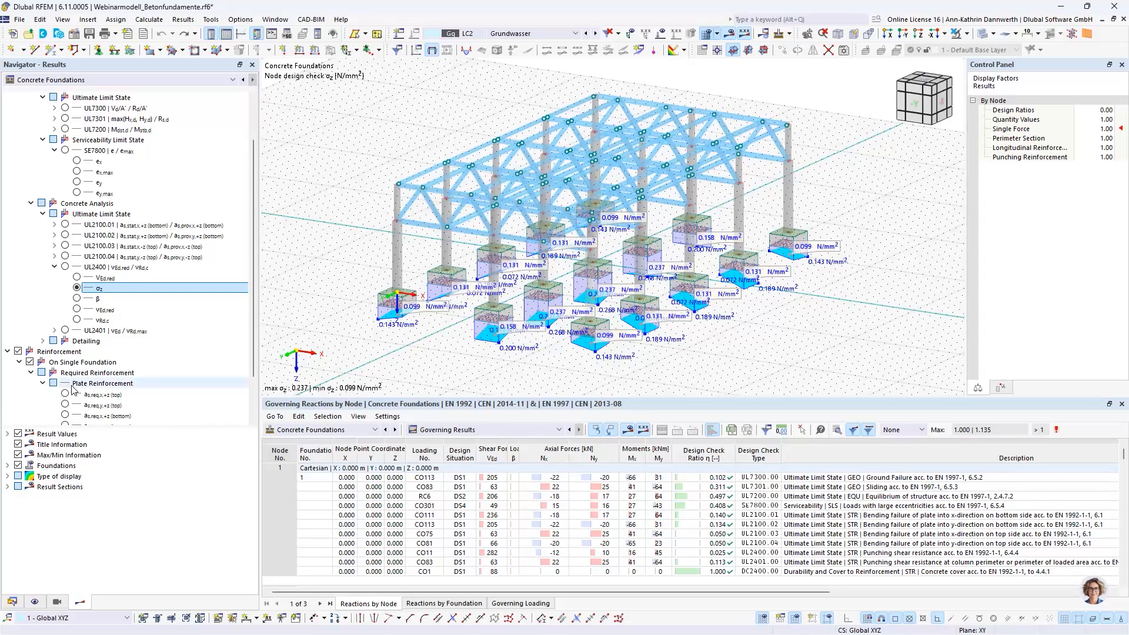
pyautogui.scroll(-1, 73, 389)
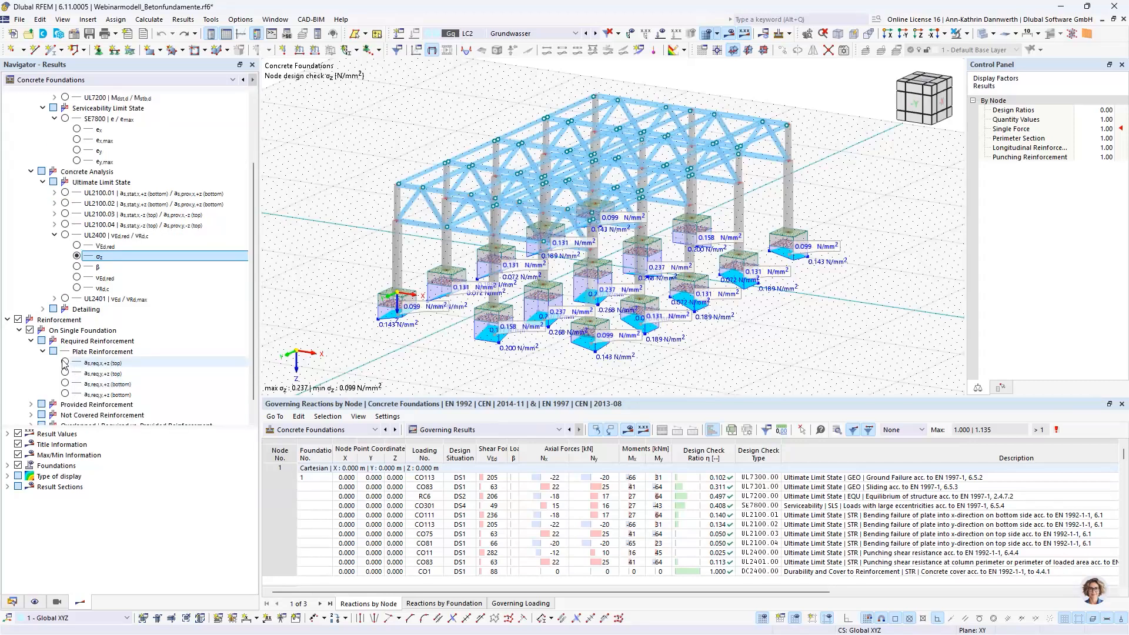
# - Display the required plate reinforcement on the foundations for x (top), y (top) and x (bottom) one after another
pyautogui.click(65, 363)
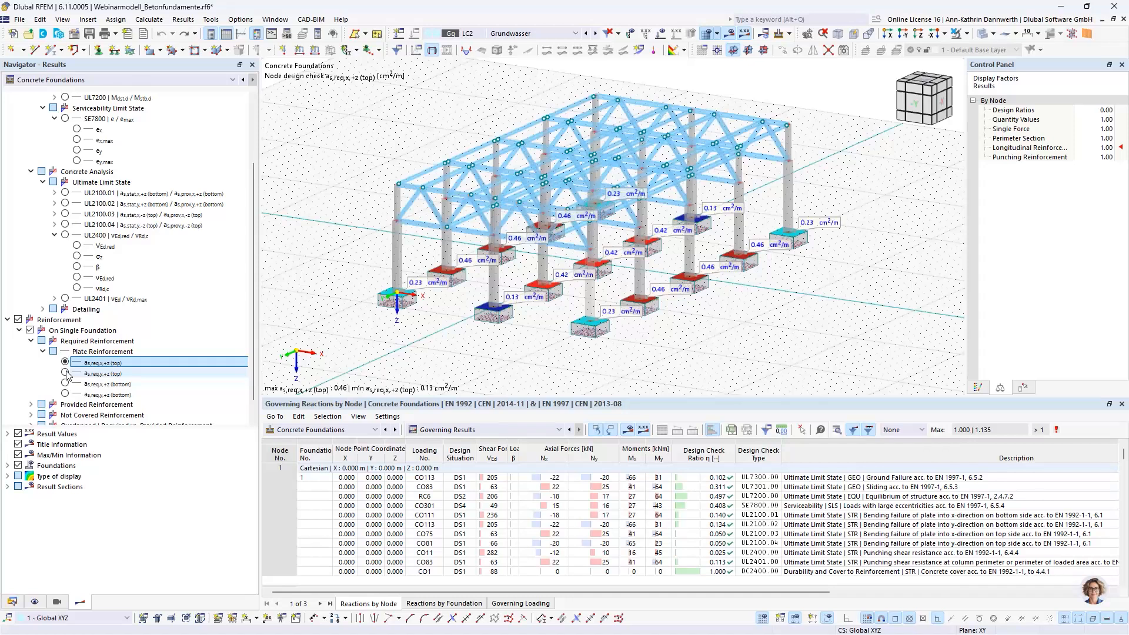
pyautogui.click(65, 373)
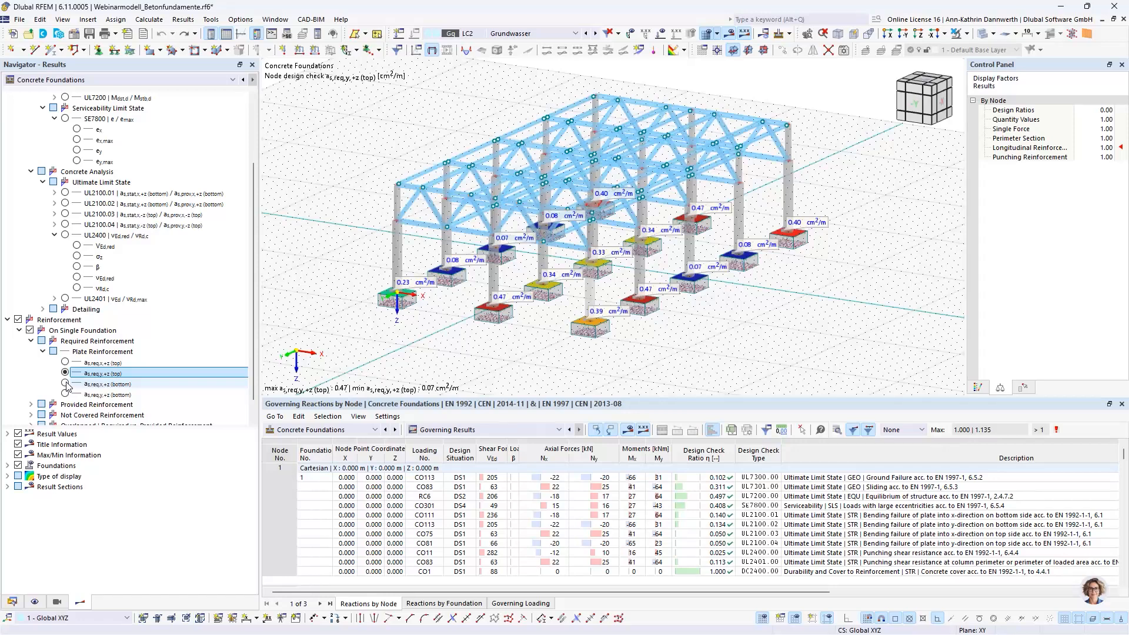
pyautogui.click(65, 384)
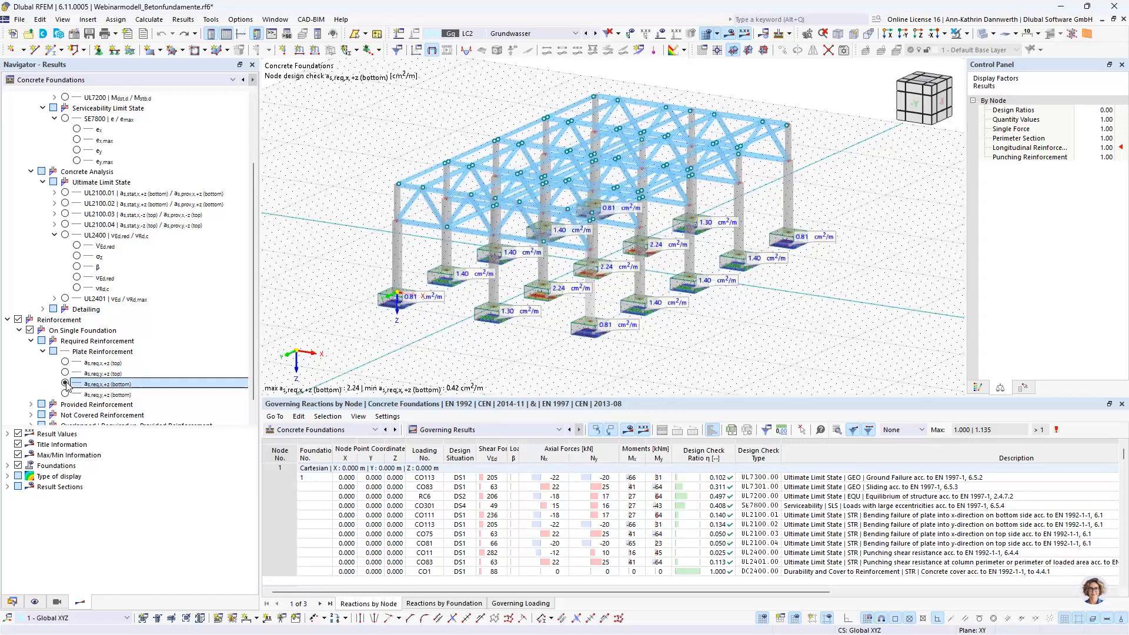
# - Examine the central foundation's required bottom reinforcement in x and y in the +Z view, with the model shown as wireframe
pyautogui.click(925, 83)
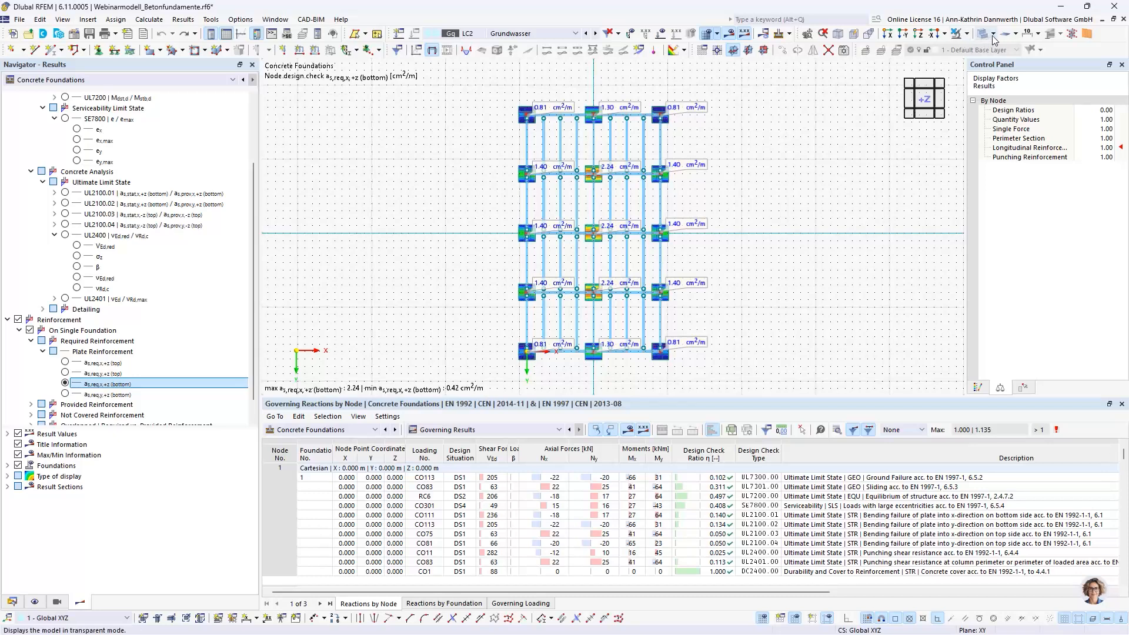
pyautogui.click(991, 37)
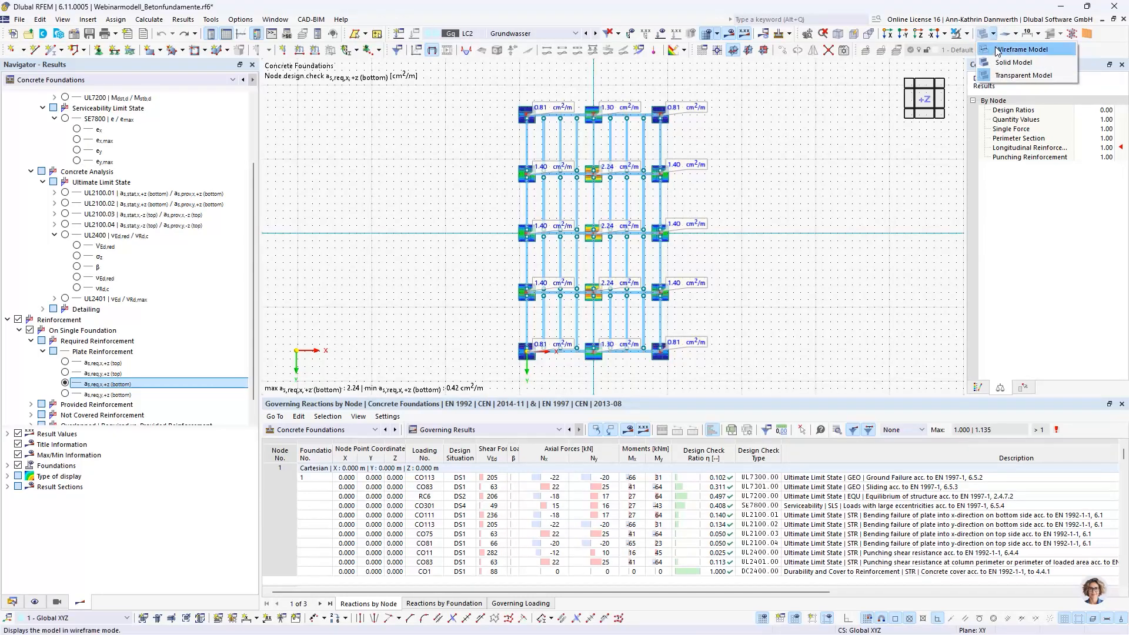
pyautogui.click(996, 52)
pyautogui.scroll(4, 598, 238)
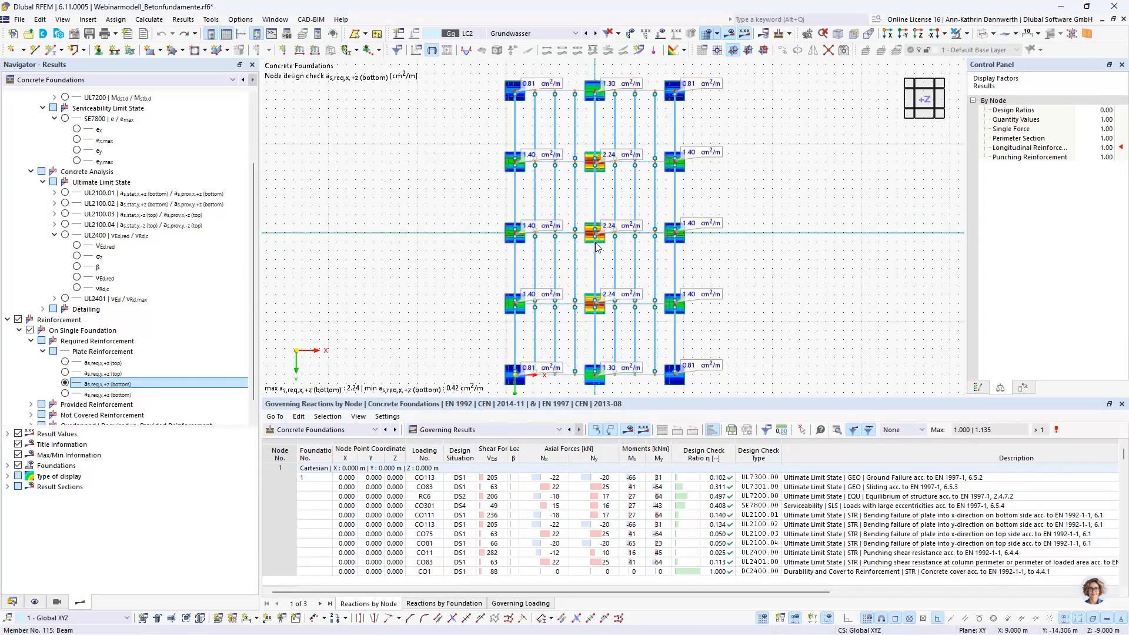
pyautogui.scroll(5, 598, 238)
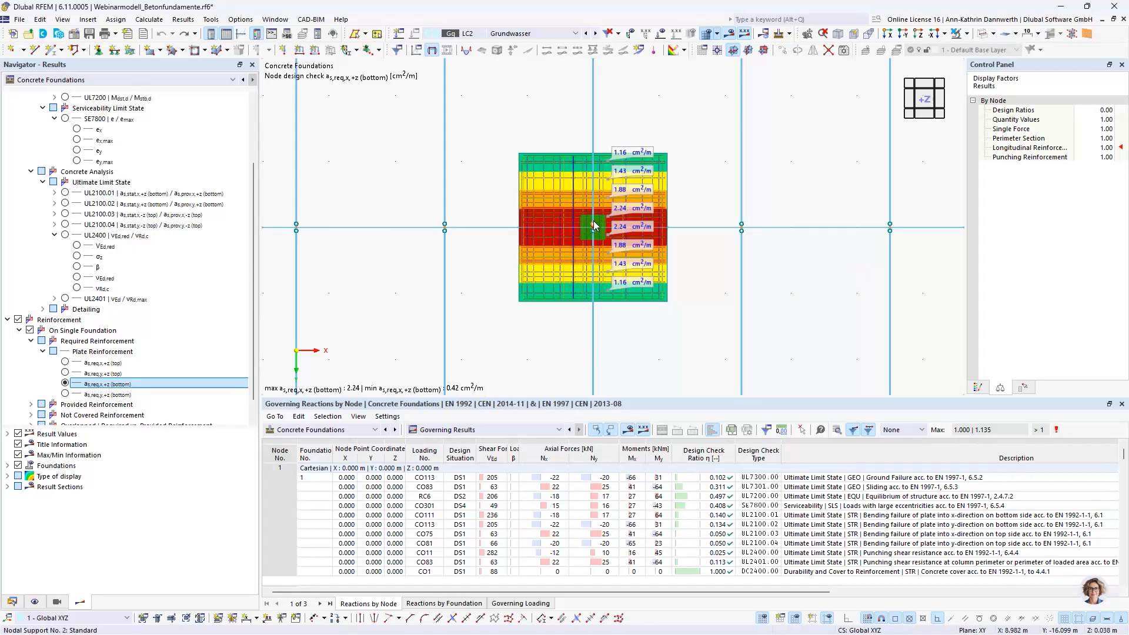
pyautogui.scroll(1, 594, 220)
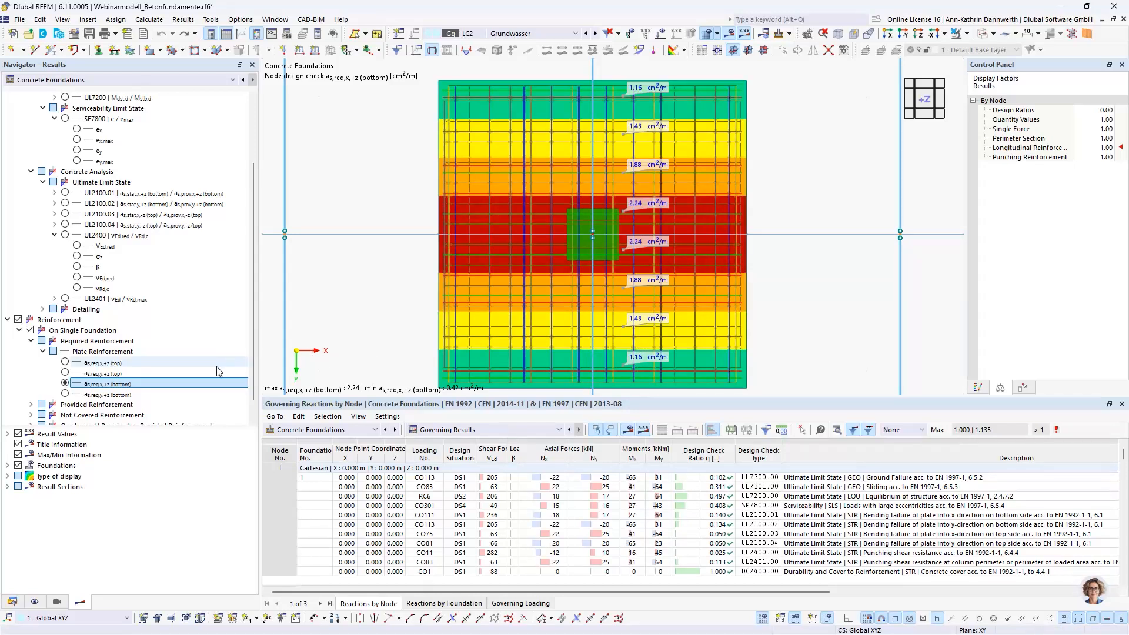
pyautogui.click(65, 395)
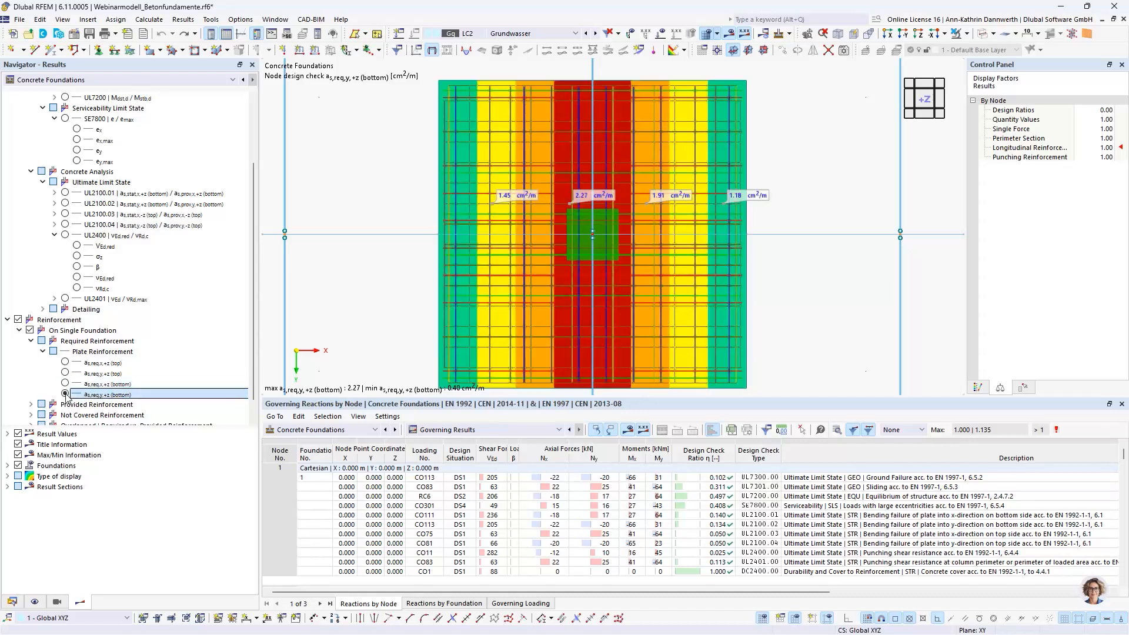
# - Display the provided plate reinforcement on the central foundation for x and y at the top and bottom one after another
pyautogui.scroll(-1, 162, 348)
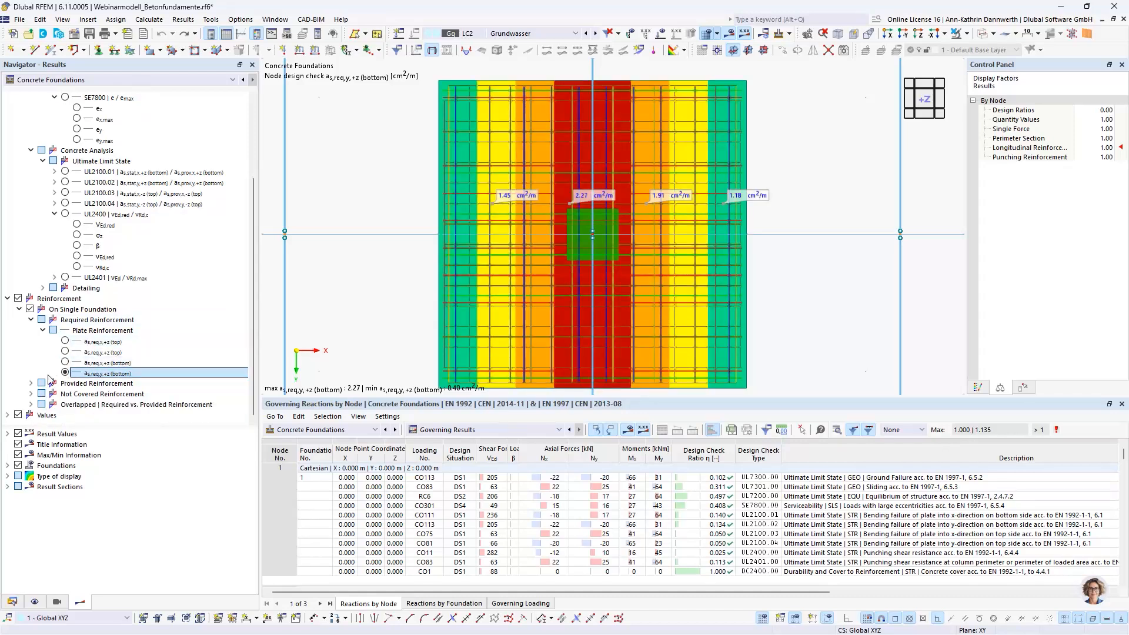
pyautogui.click(31, 382)
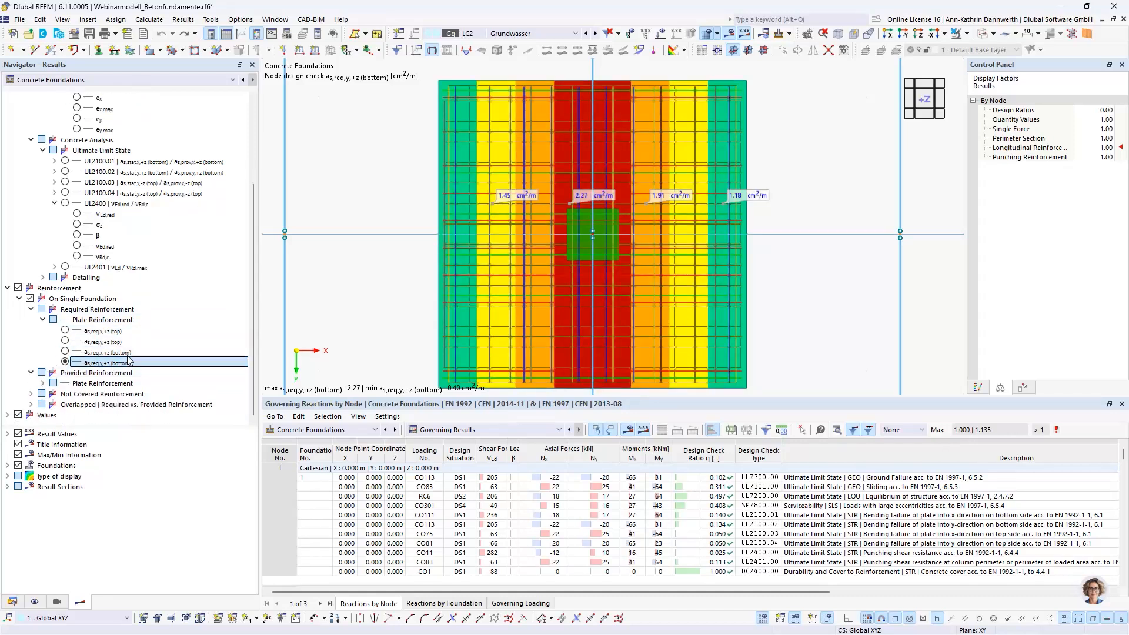
pyautogui.click(43, 382)
pyautogui.scroll(-2, 83, 377)
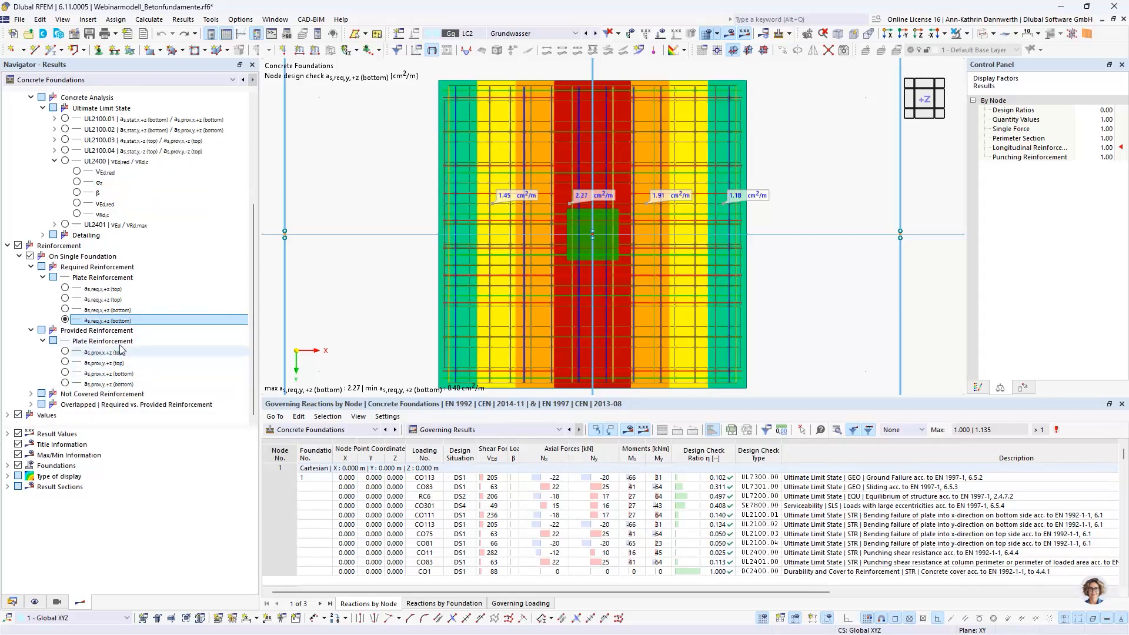
pyautogui.click(65, 351)
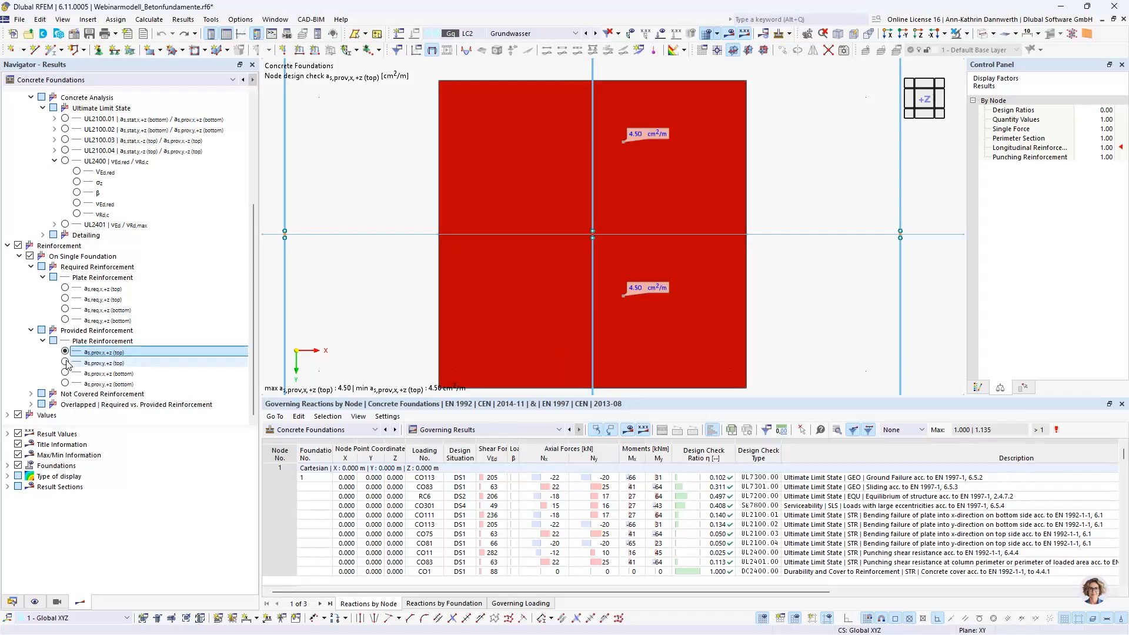
pyautogui.click(65, 362)
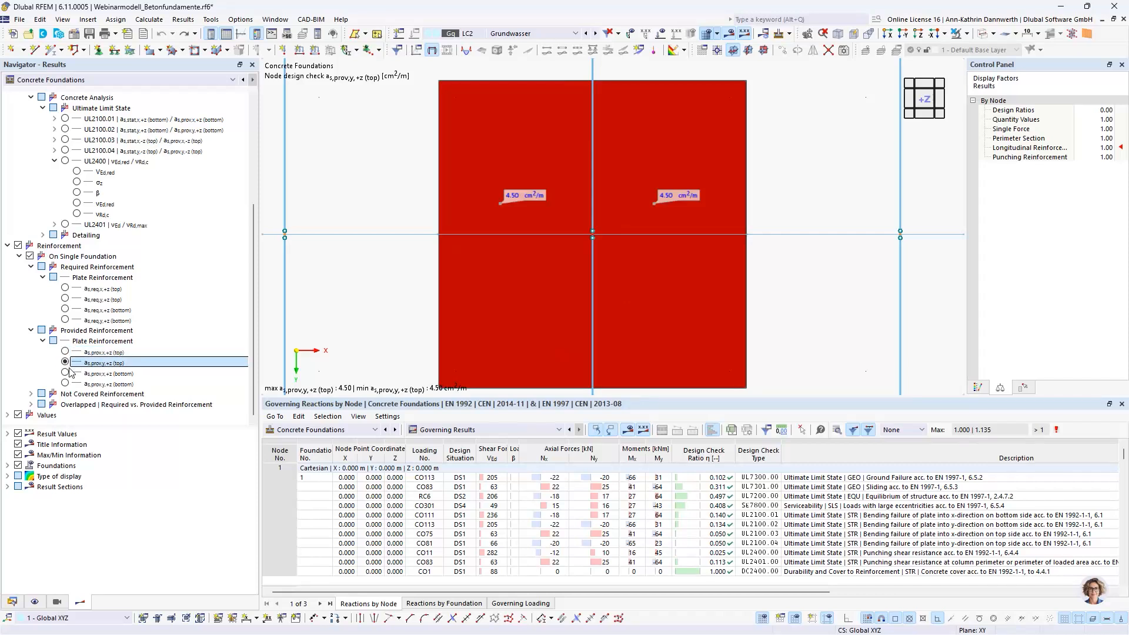
pyautogui.click(65, 372)
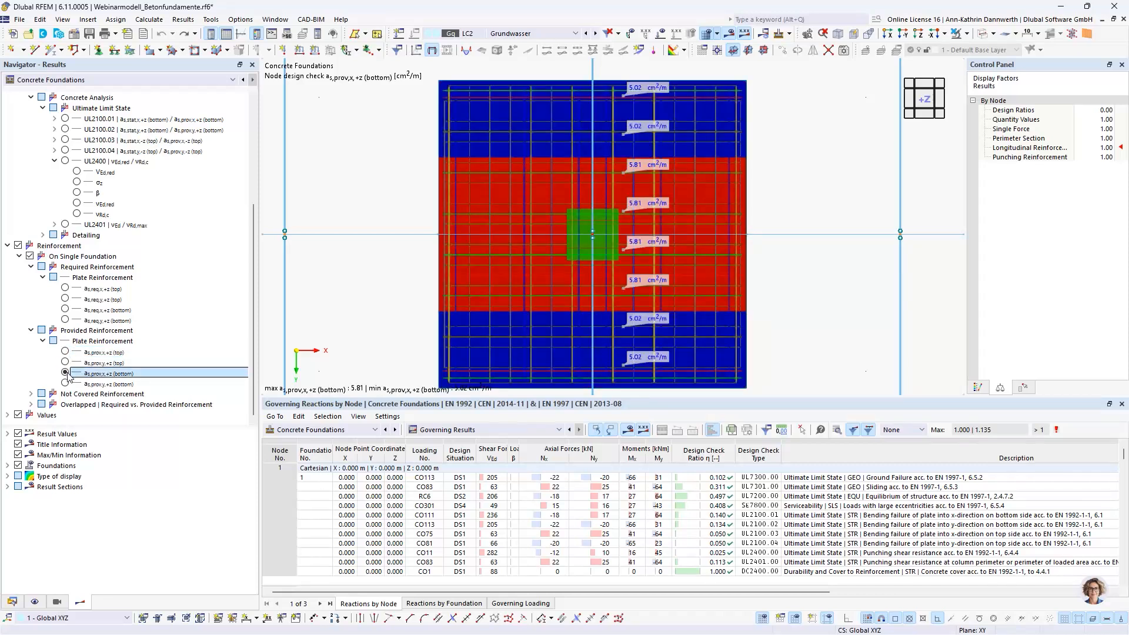
pyautogui.click(65, 383)
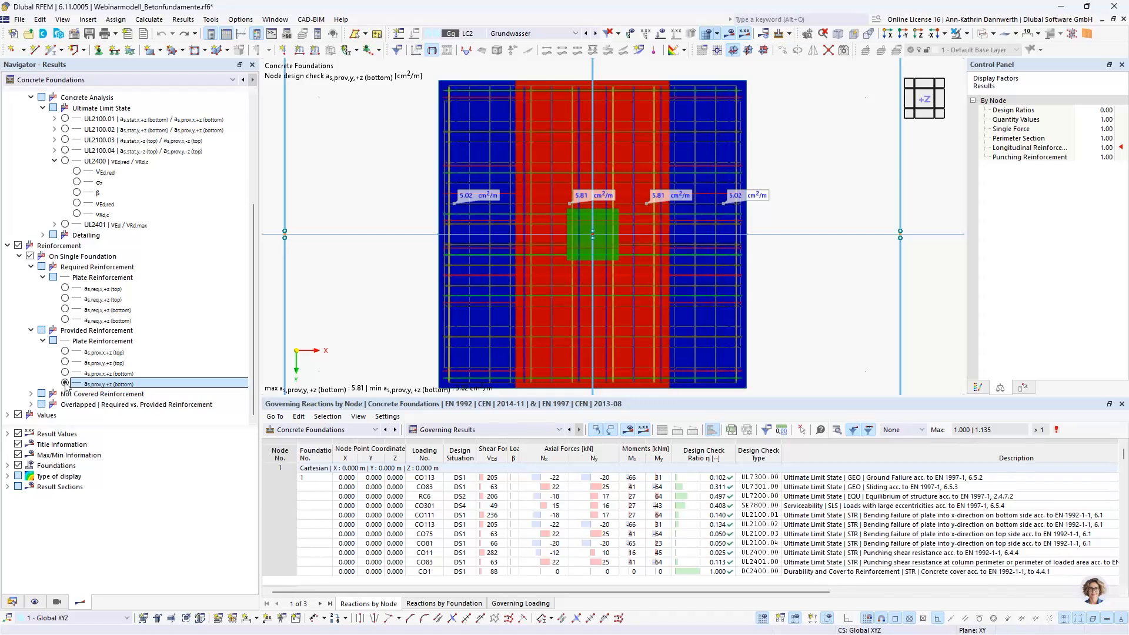
# - Display the not covered plate reinforcement on the central foundation for x and y at the top and bottom one after another
pyautogui.click(30, 394)
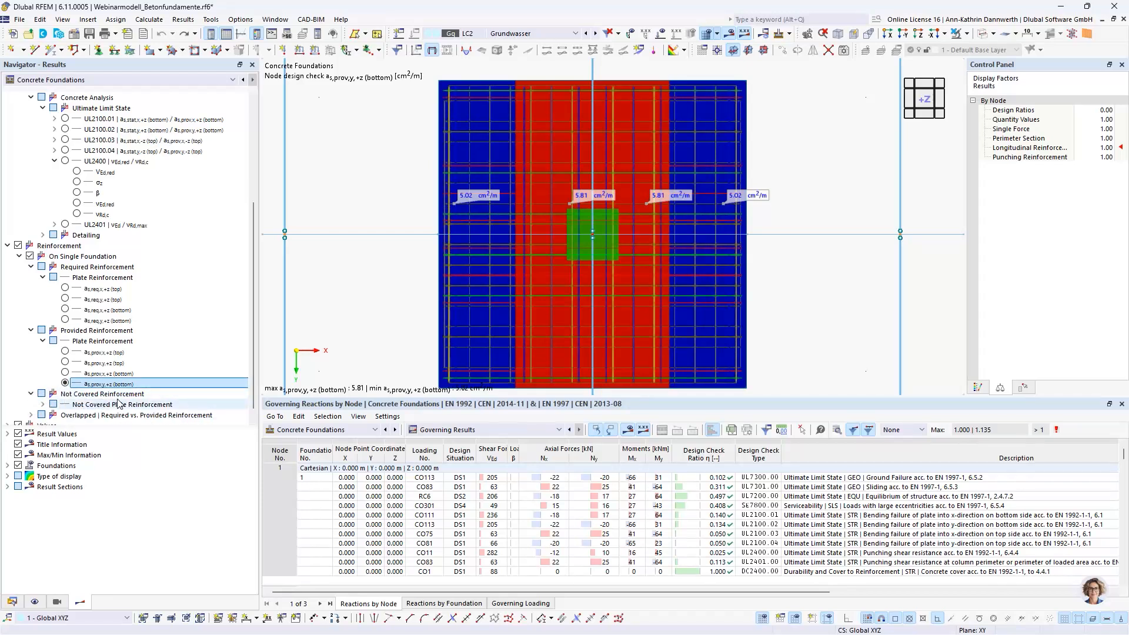
pyautogui.scroll(-1, 76, 399)
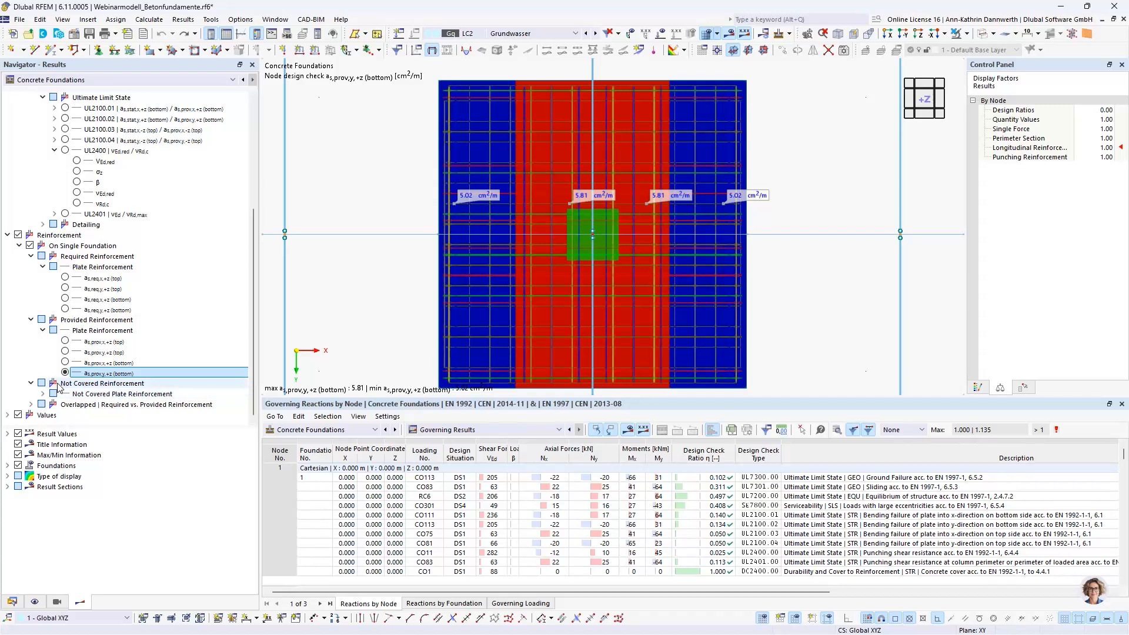
pyautogui.click(42, 394)
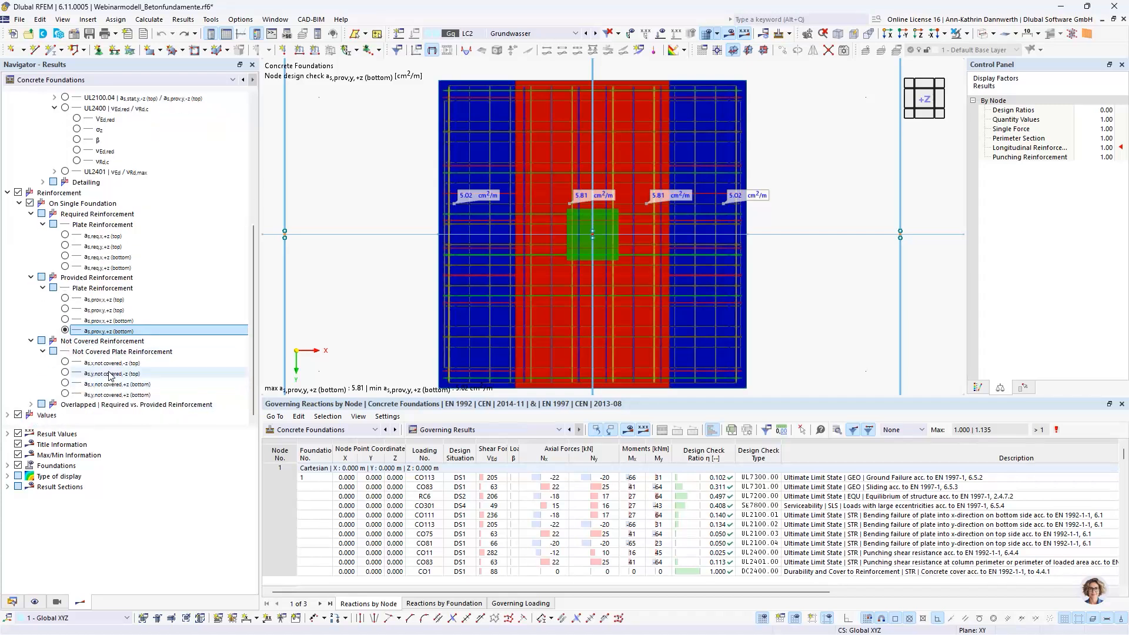
pyautogui.click(66, 362)
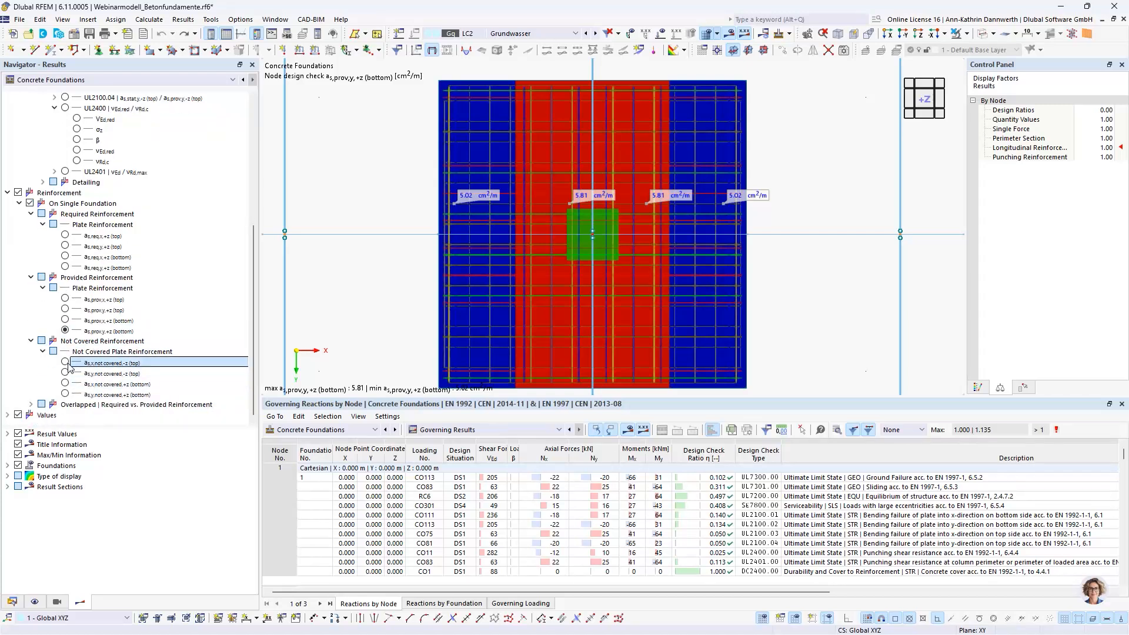
pyautogui.click(66, 373)
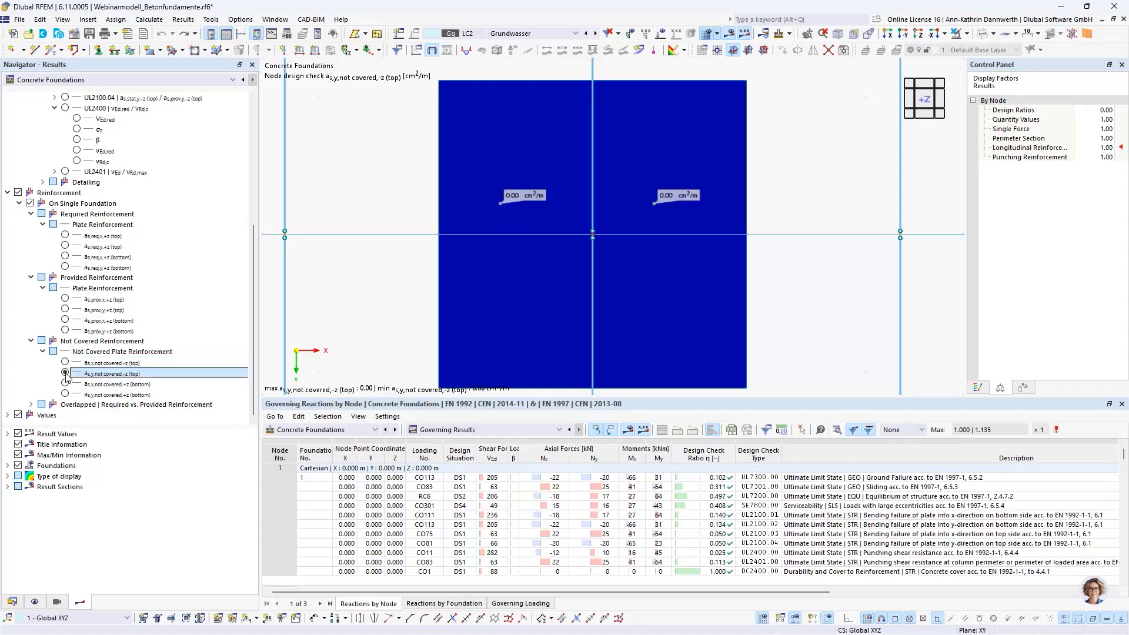
pyautogui.click(65, 384)
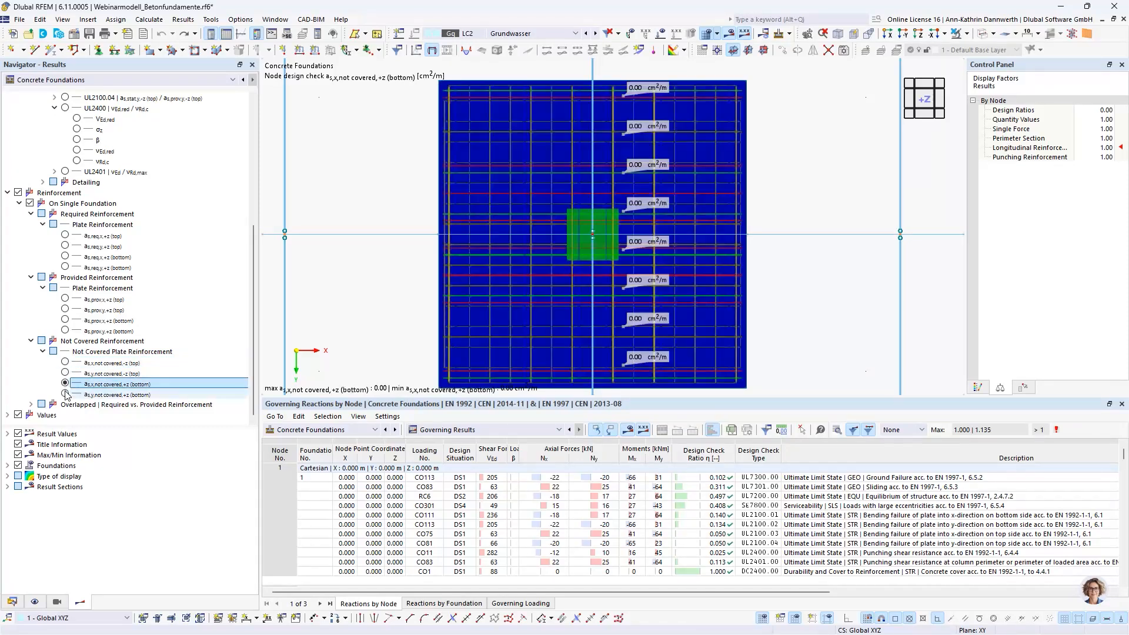
pyautogui.click(65, 394)
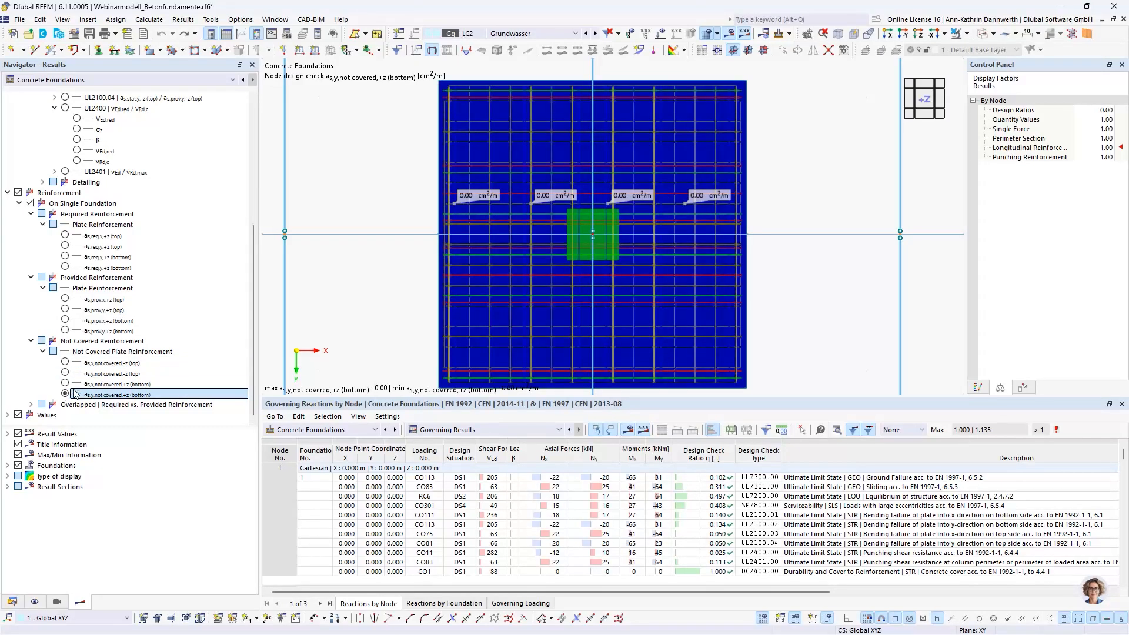
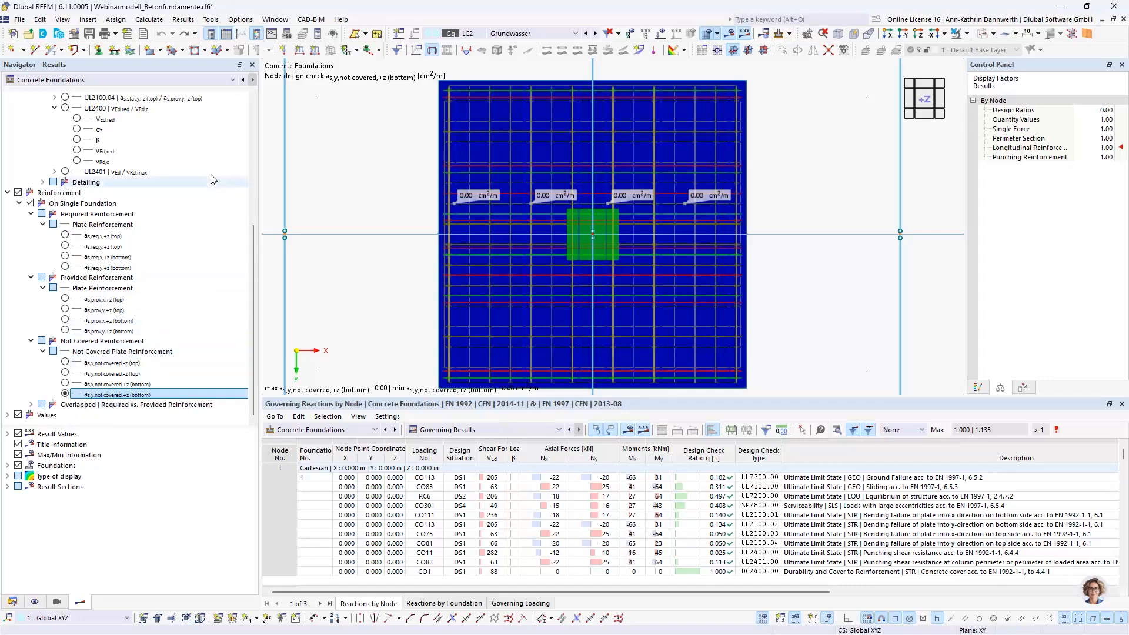
# - Start a new printout report with all report items deselected and the item list collapsed
pyautogui.click(129, 35)
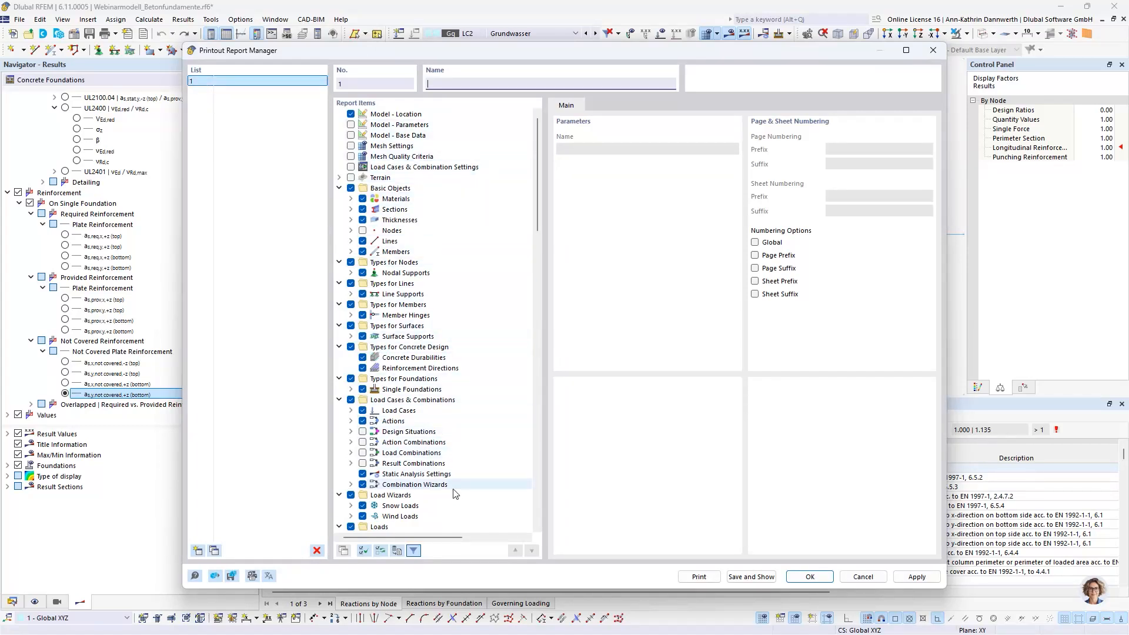
pyautogui.click(365, 550)
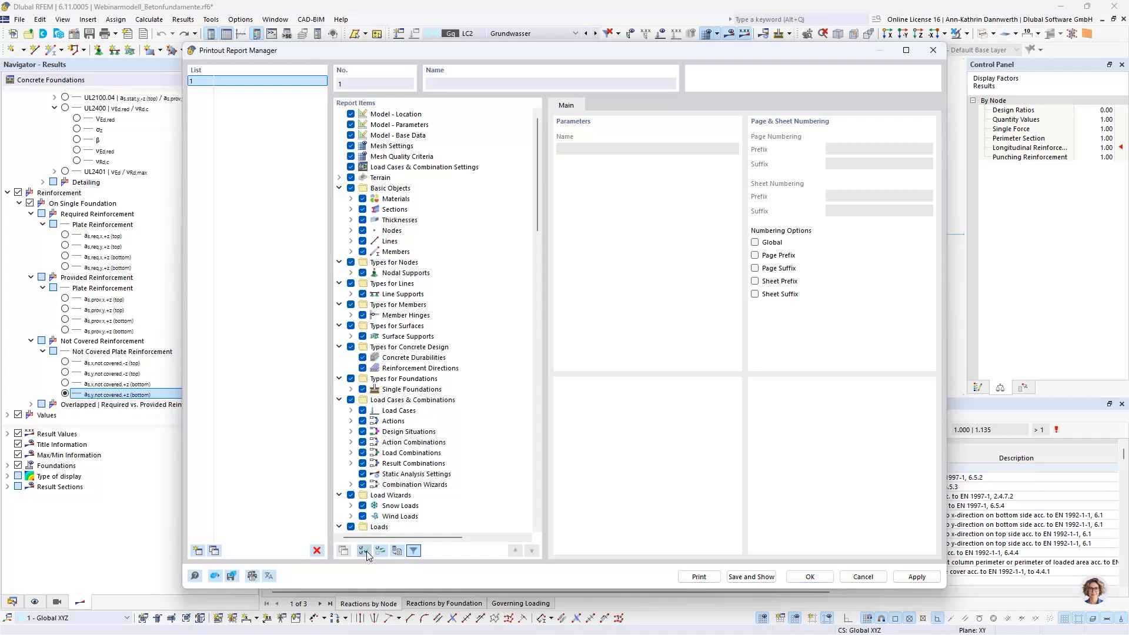
pyautogui.rightClick(492, 379)
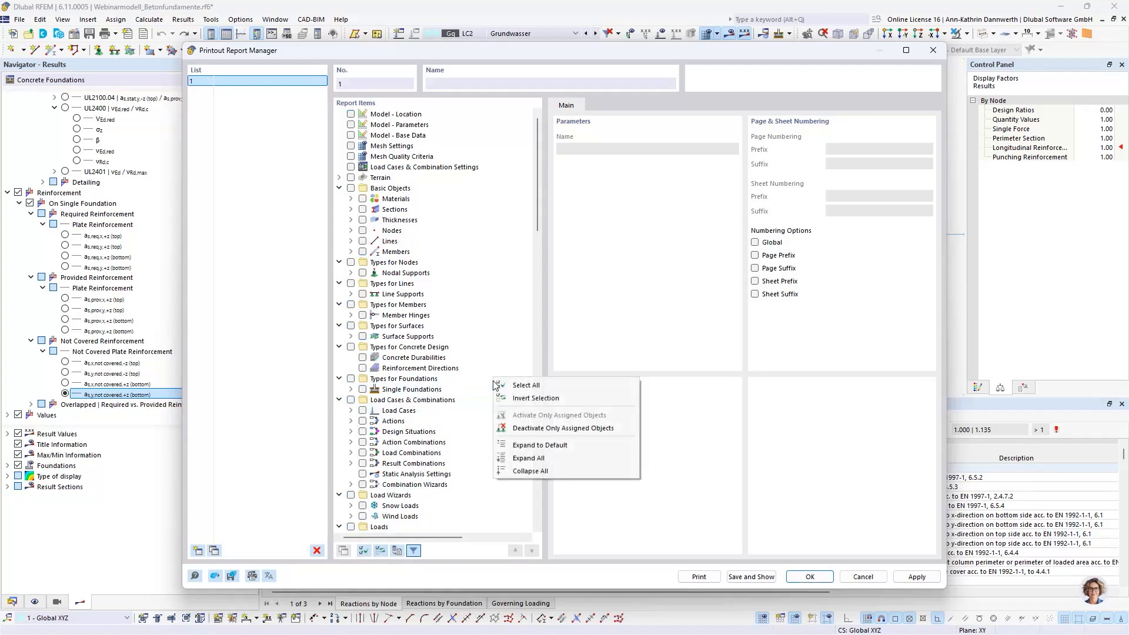
pyautogui.click(512, 469)
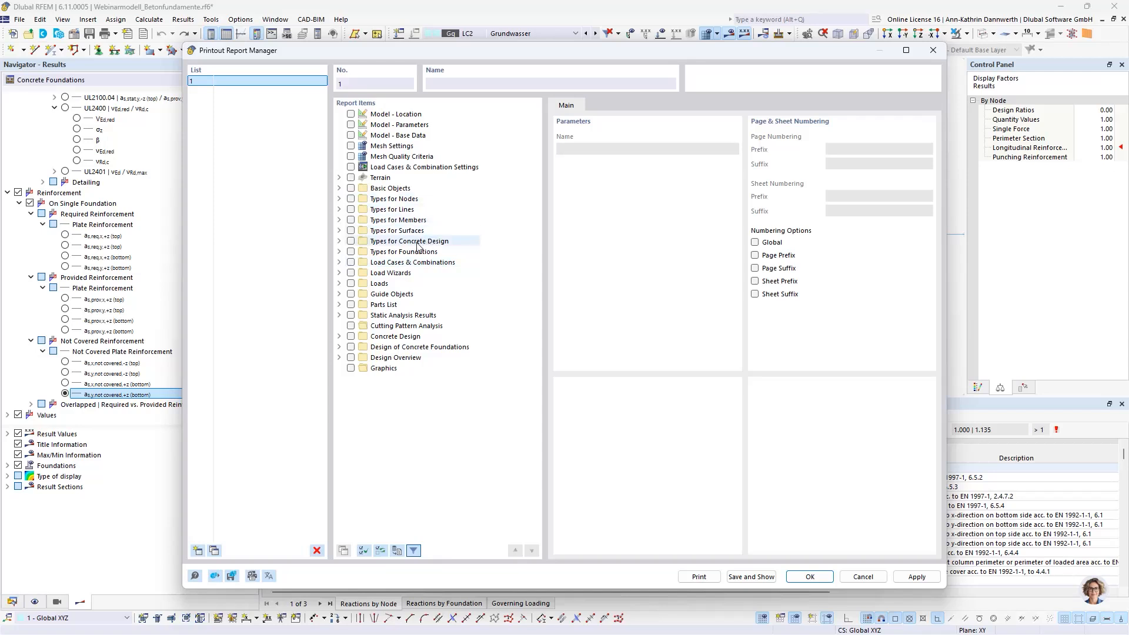
# - Include the single foundations' Geometry, Reinforcement, Concrete Cover, Plate Reinforcement, Soil Properties, Soil Properties - Parameters and Configurations in the report
pyautogui.click(351, 252)
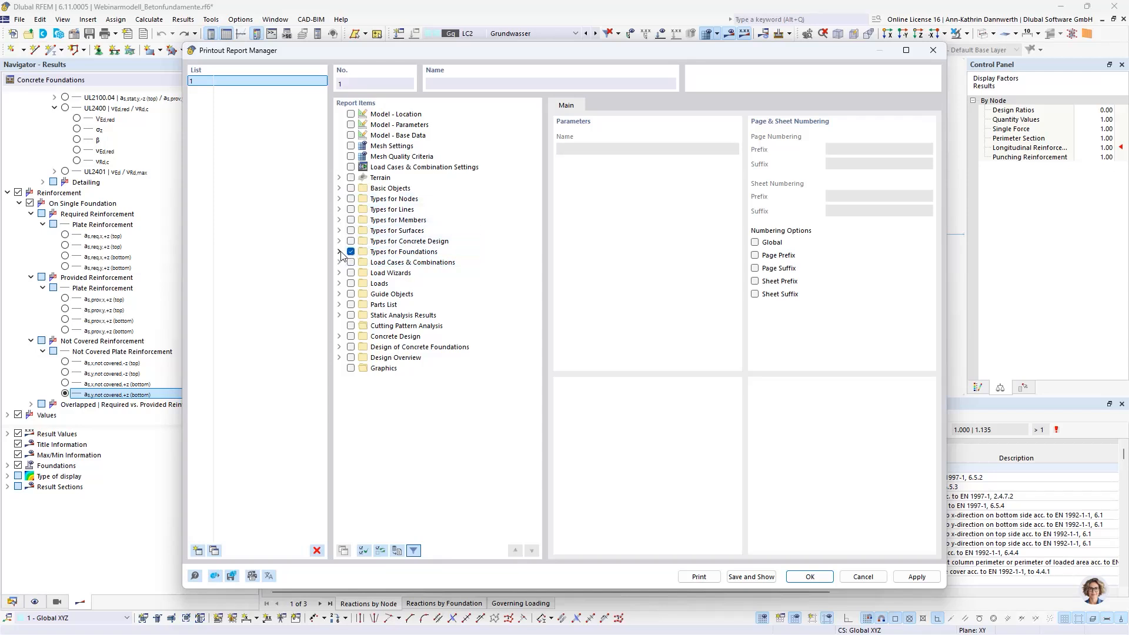
pyautogui.click(363, 262)
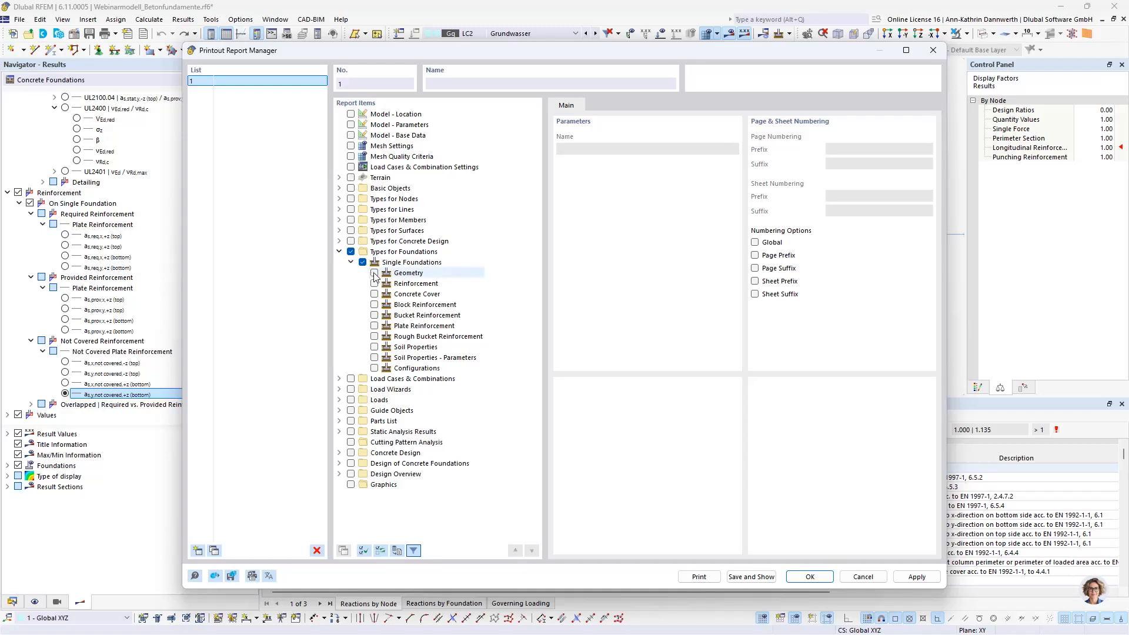
pyautogui.click(375, 283)
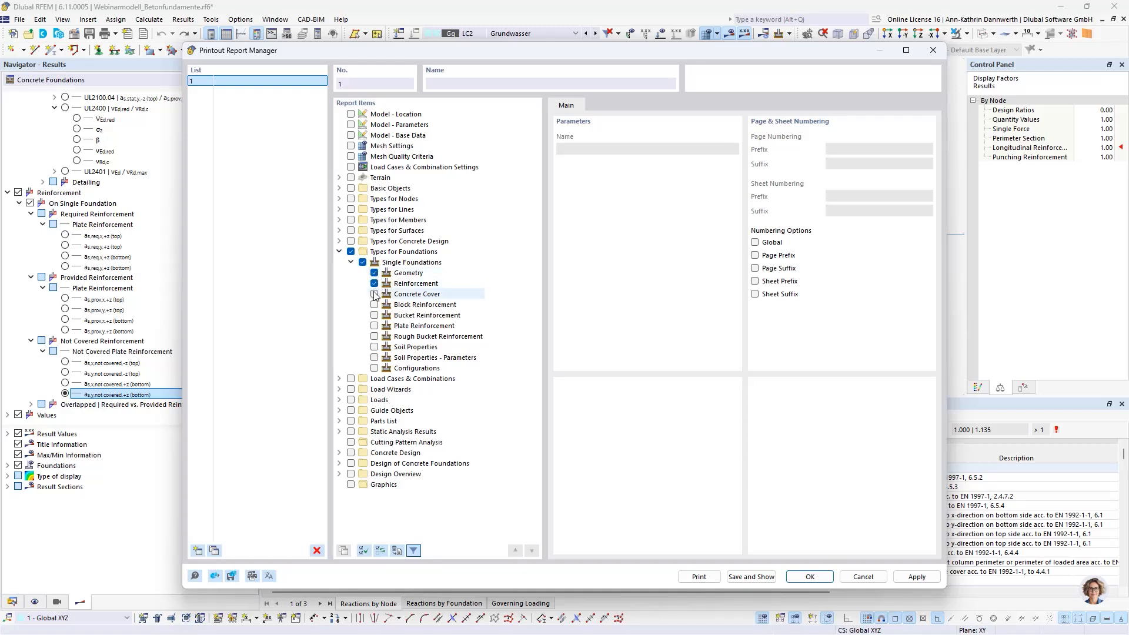
pyautogui.click(374, 294)
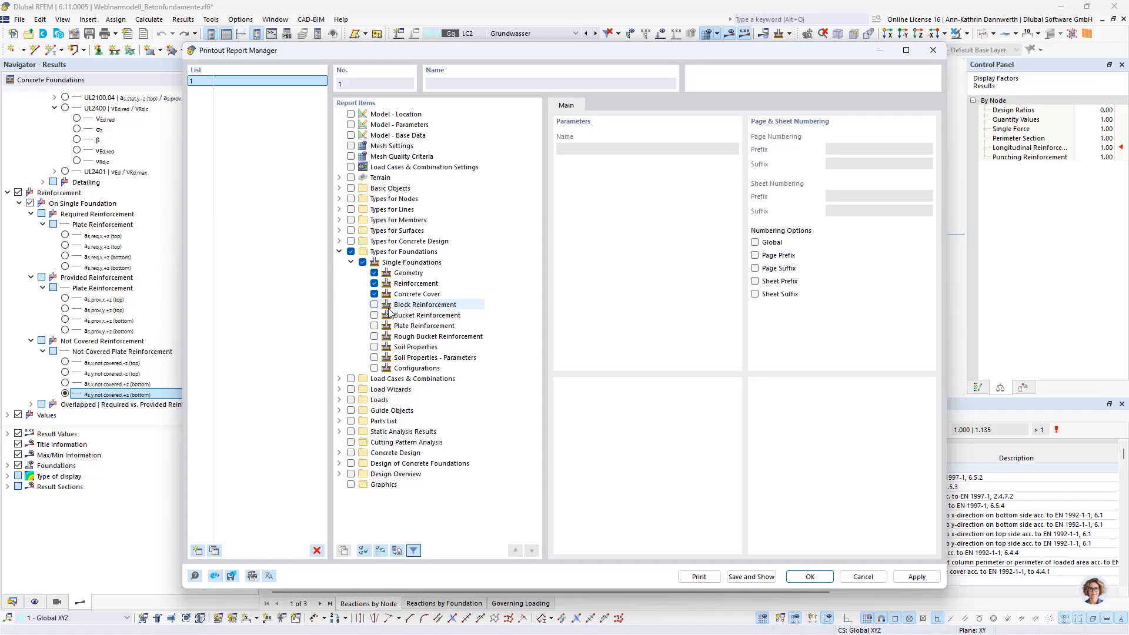
pyautogui.click(375, 326)
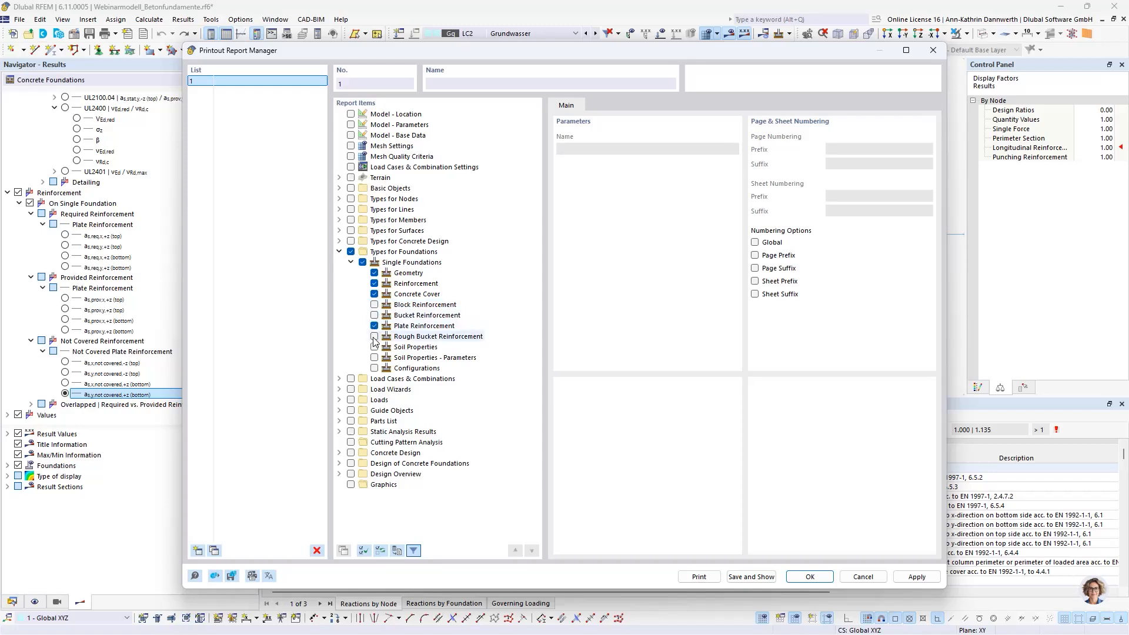
pyautogui.click(375, 347)
pyautogui.click(374, 357)
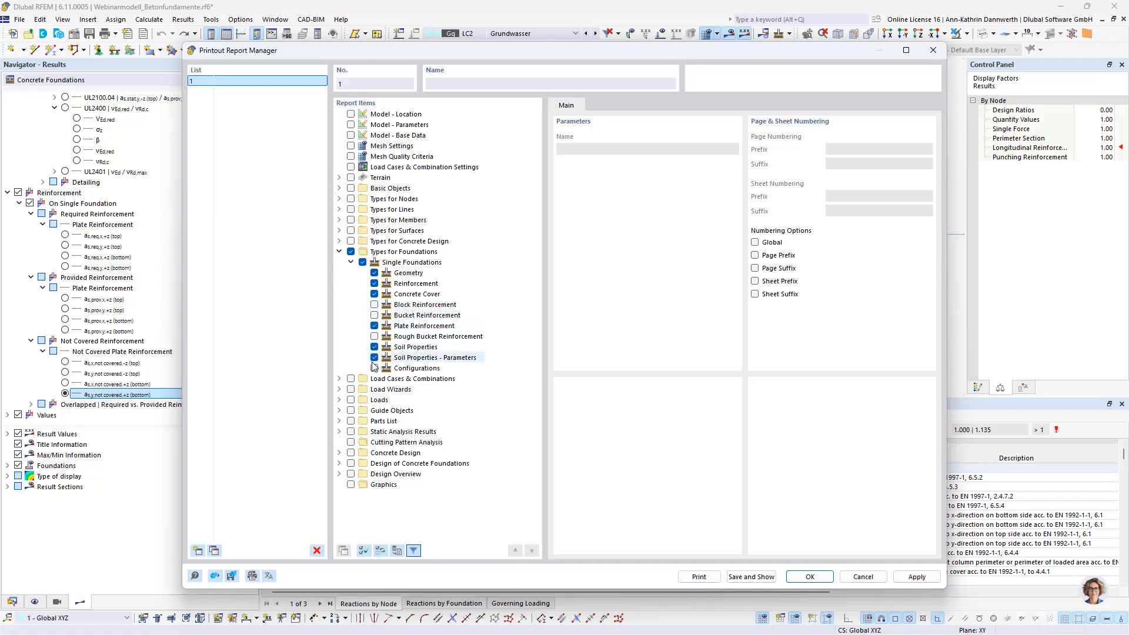
pyautogui.click(374, 368)
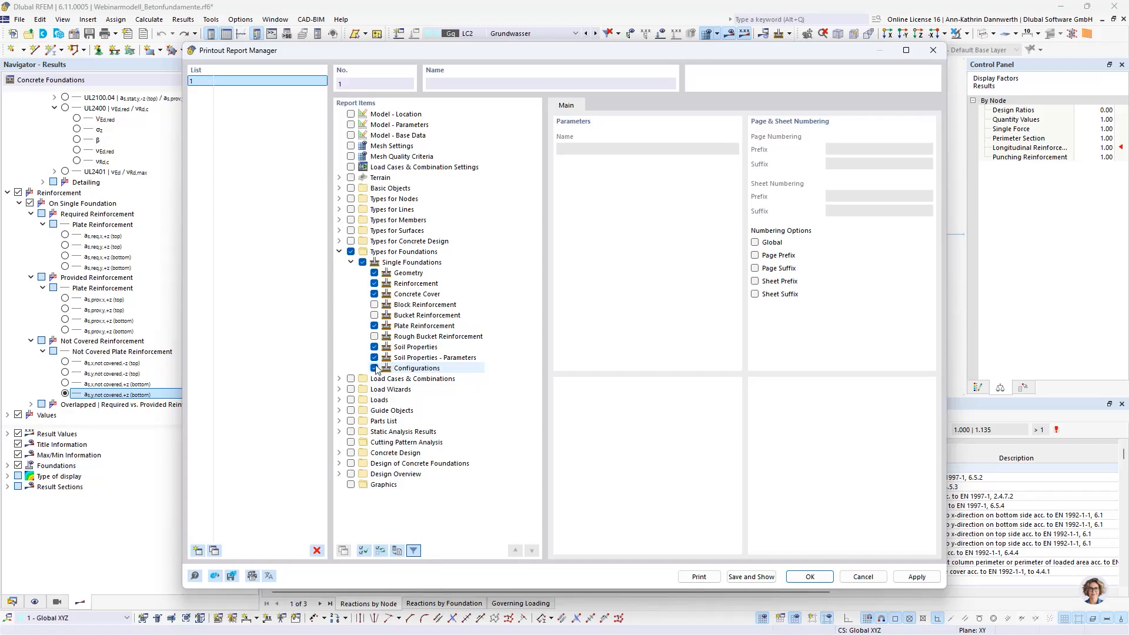
# - Include the Additional Foundation Loads of LC1 - Eigengewicht + Überschüttung and LC2 - Grundwasser in the report
pyautogui.click(340, 389)
pyautogui.click(339, 421)
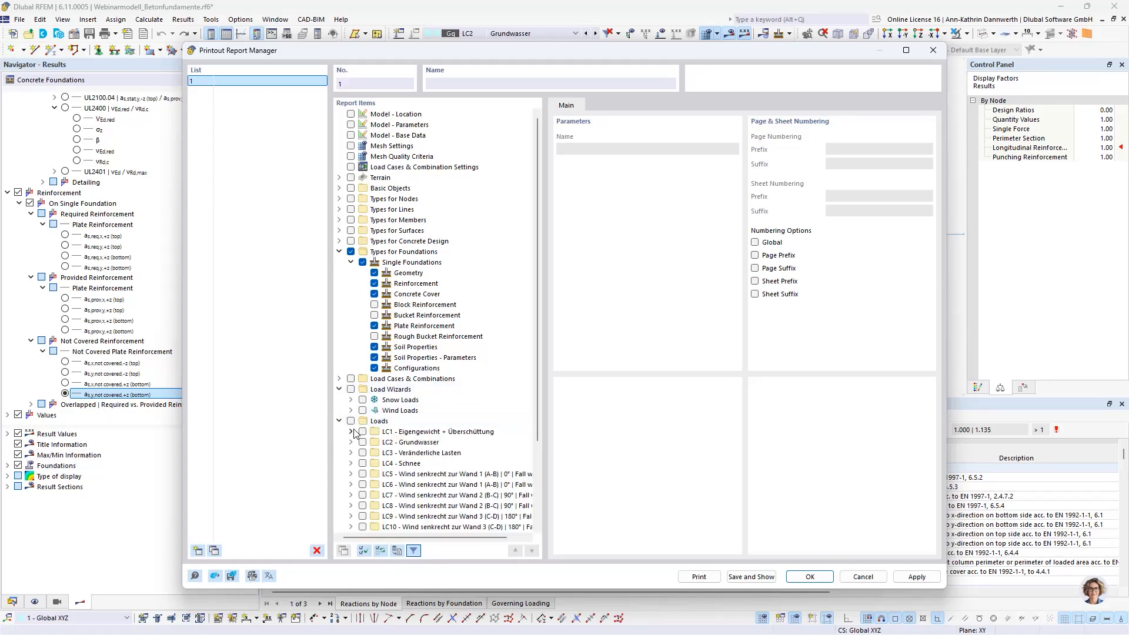
pyautogui.click(351, 431)
pyautogui.click(362, 431)
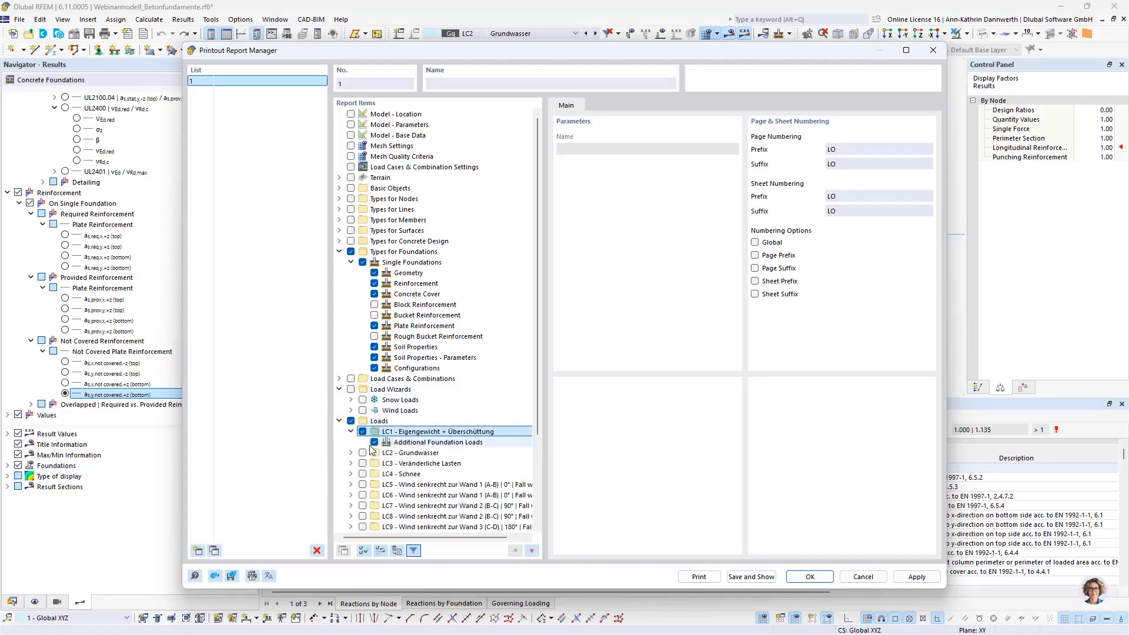
pyautogui.click(351, 453)
pyautogui.click(375, 463)
pyautogui.scroll(-3, 365, 376)
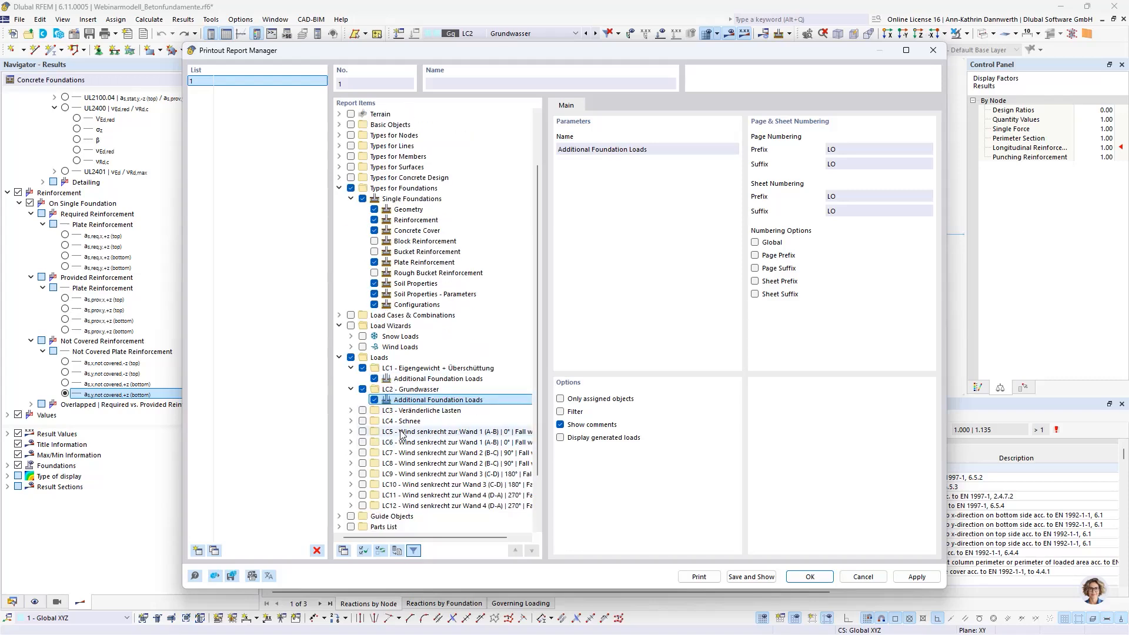
pyautogui.click(340, 294)
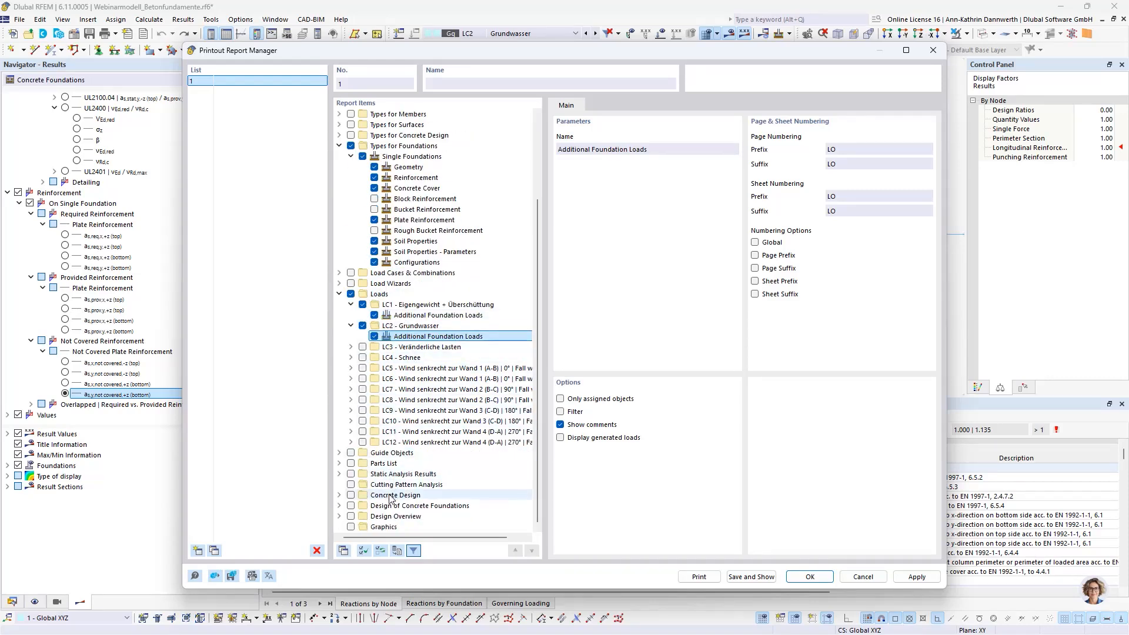
# - Include the concrete foundation design's Global Settings, Design Situations, Geotechnical Analysis Configurations and Concrete Design Configurations in the report
pyautogui.click(351, 505)
pyautogui.scroll(-2, 360, 505)
pyautogui.click(362, 484)
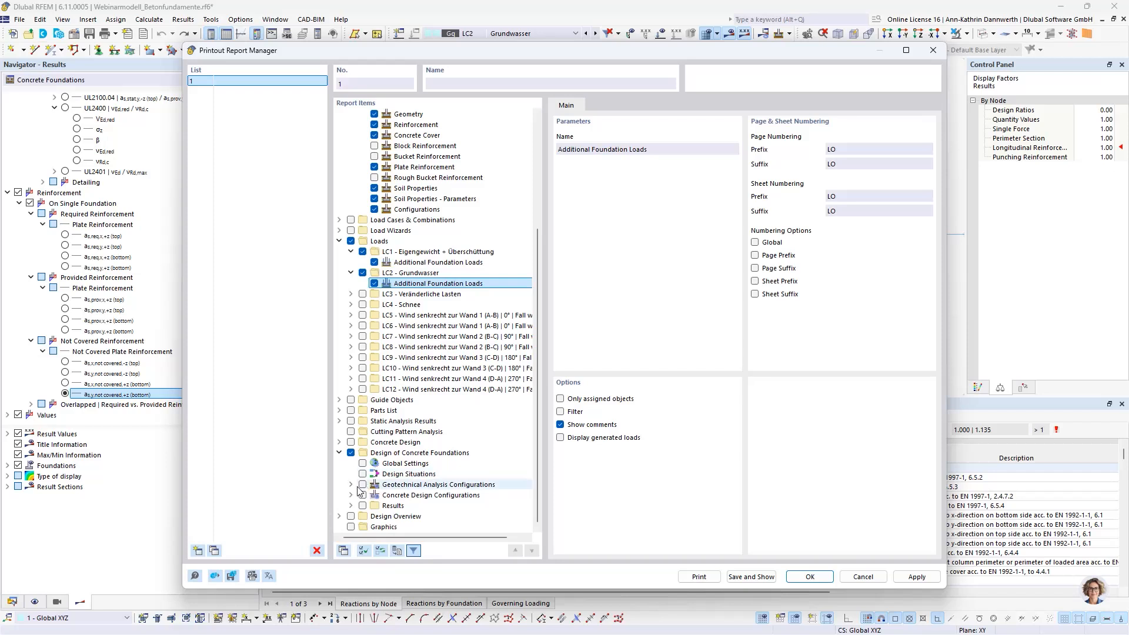
pyautogui.click(362, 495)
pyautogui.click(362, 474)
pyautogui.click(362, 463)
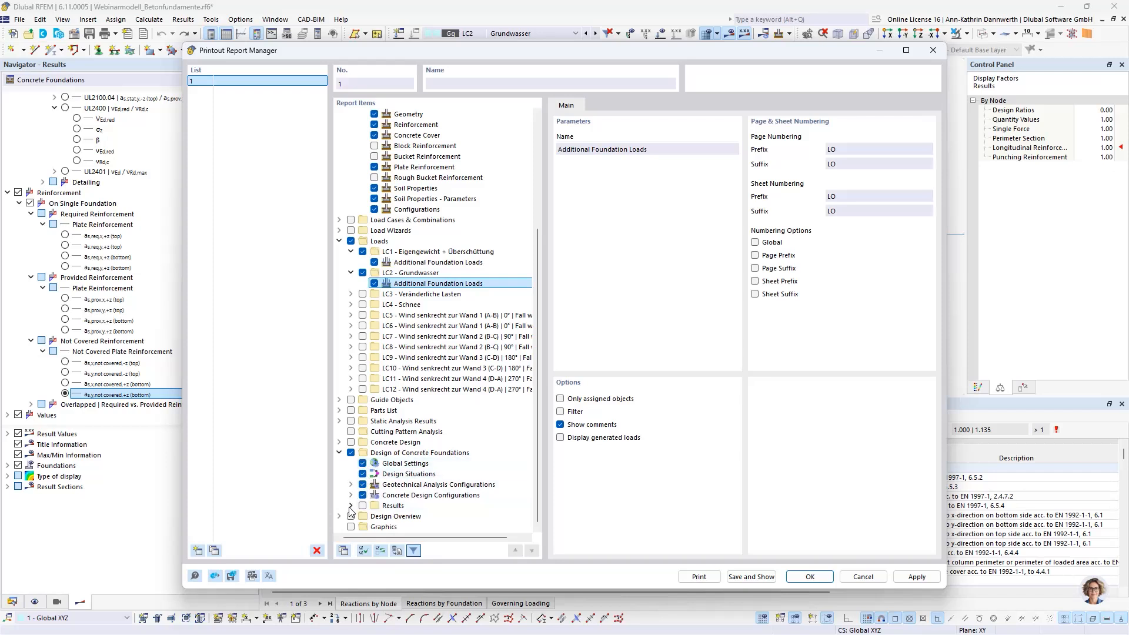
# - Include foundation results: design ratios by design situation and foundation, governing reactions and provided reinforcement by foundation, required reinforcement by node and foundation
pyautogui.click(351, 505)
pyautogui.click(362, 506)
pyautogui.scroll(-5, 405, 479)
pyautogui.click(374, 484)
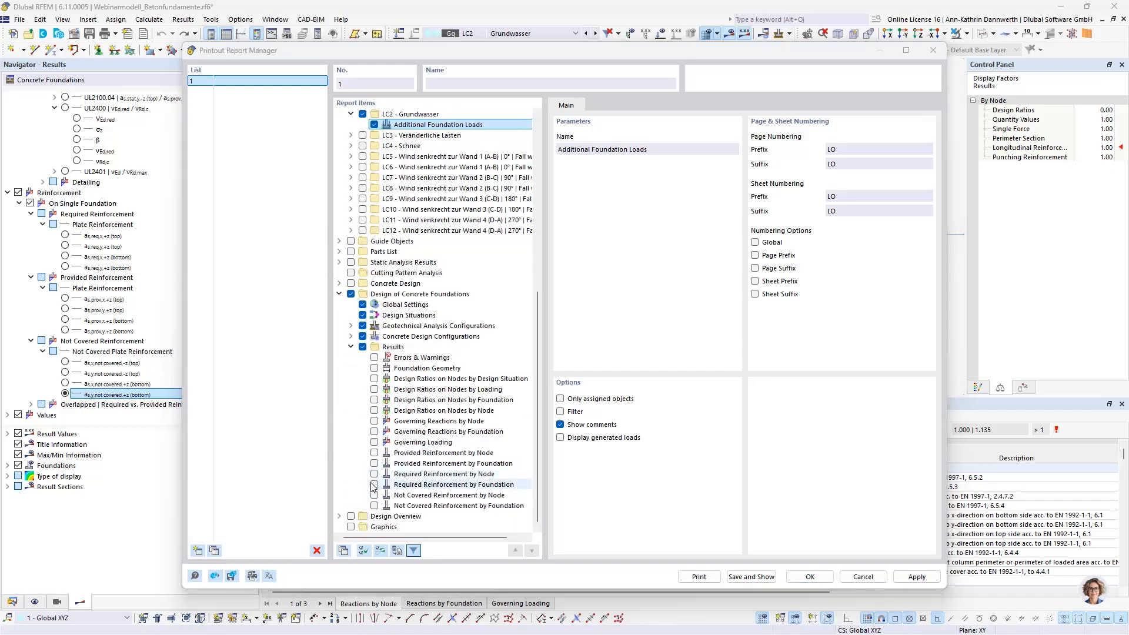
pyautogui.click(374, 474)
pyautogui.click(374, 463)
pyautogui.click(374, 453)
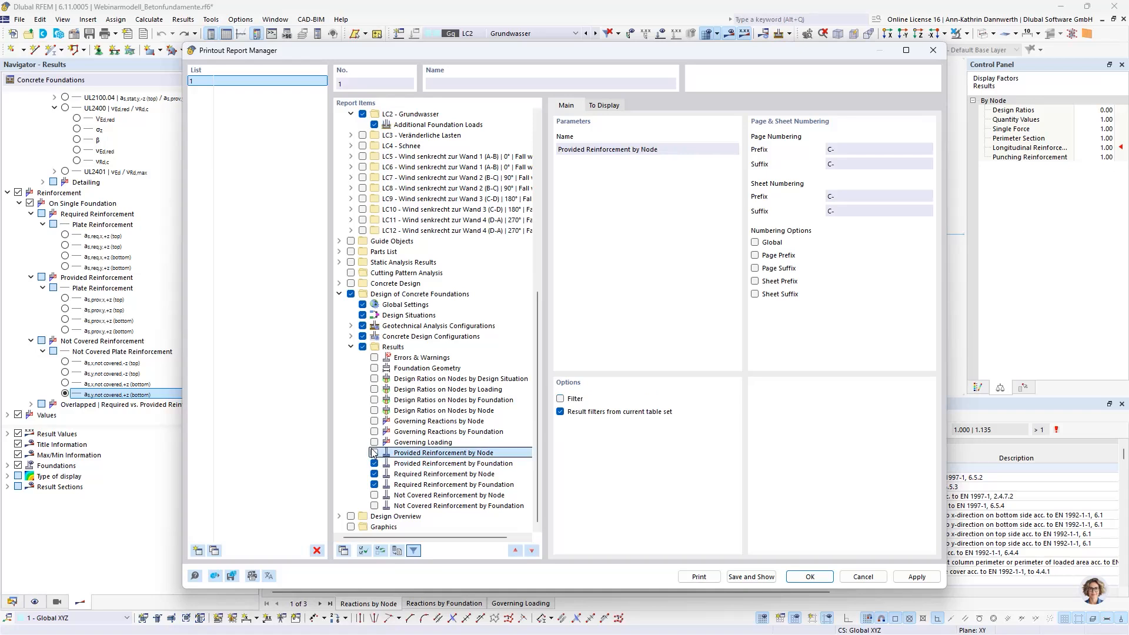
pyautogui.click(374, 431)
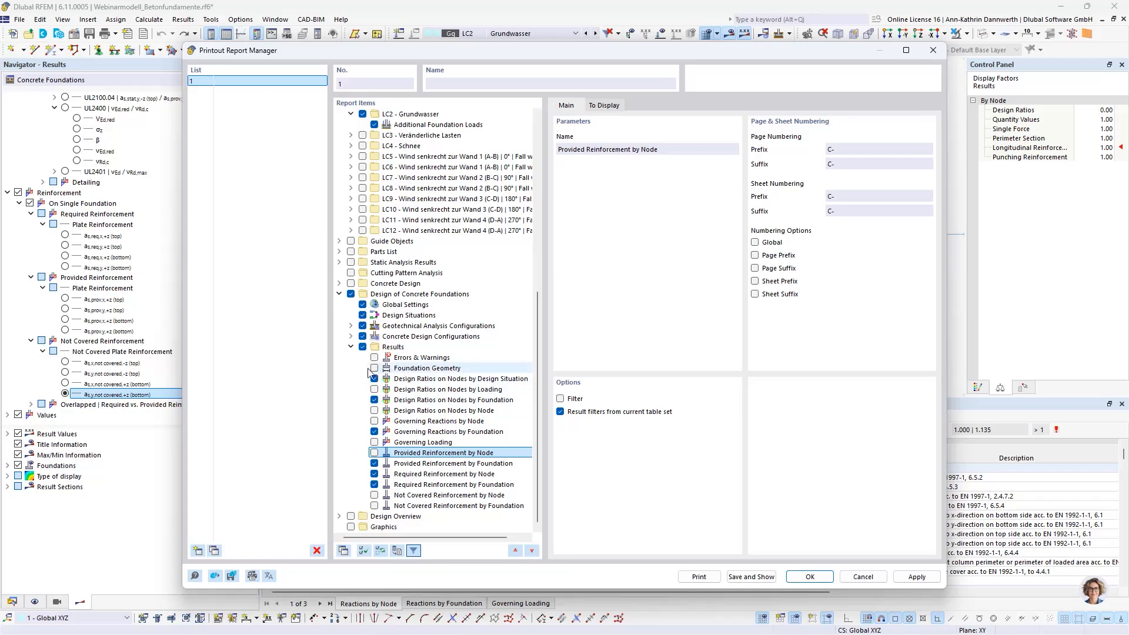
# - Include the Design Overview in the report selection, then save and display the printout report
pyautogui.click(339, 515)
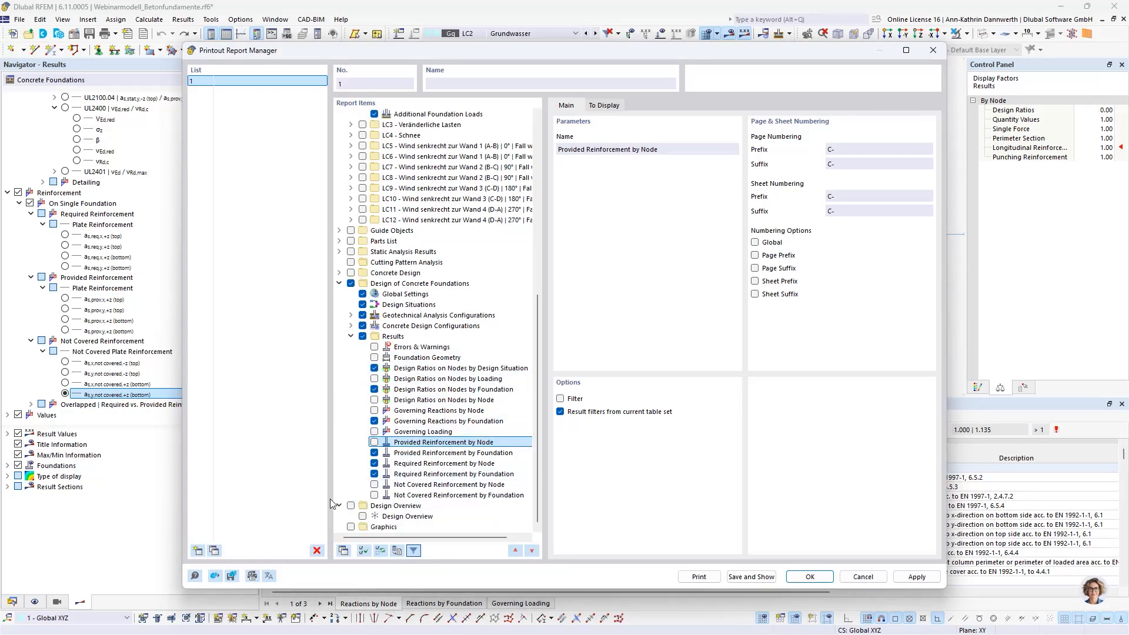
pyautogui.click(362, 516)
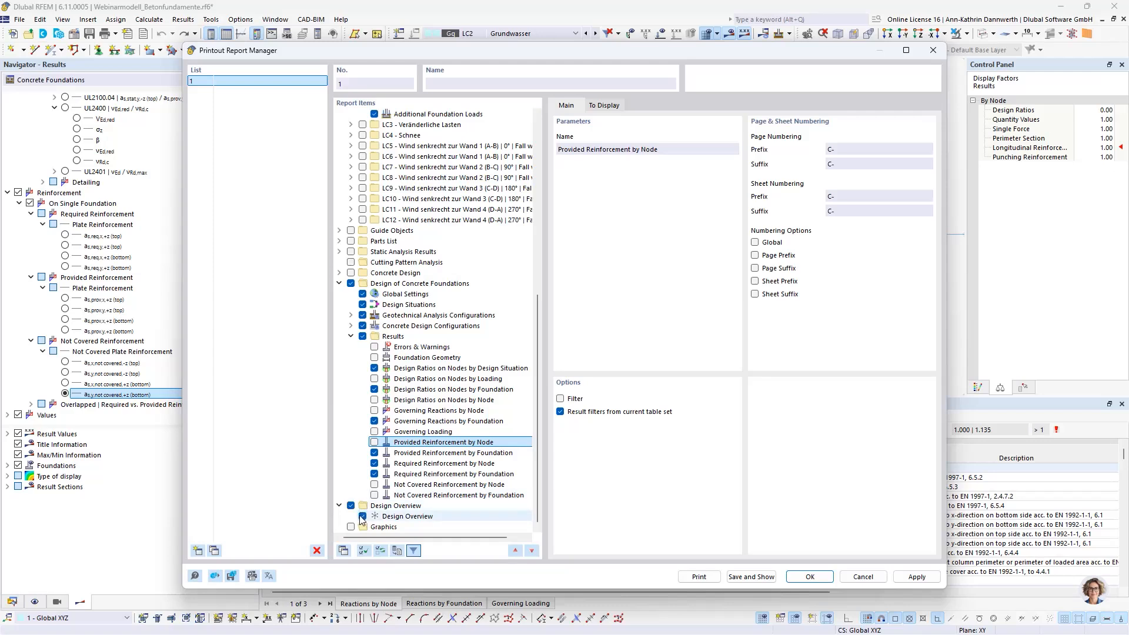
pyautogui.click(757, 579)
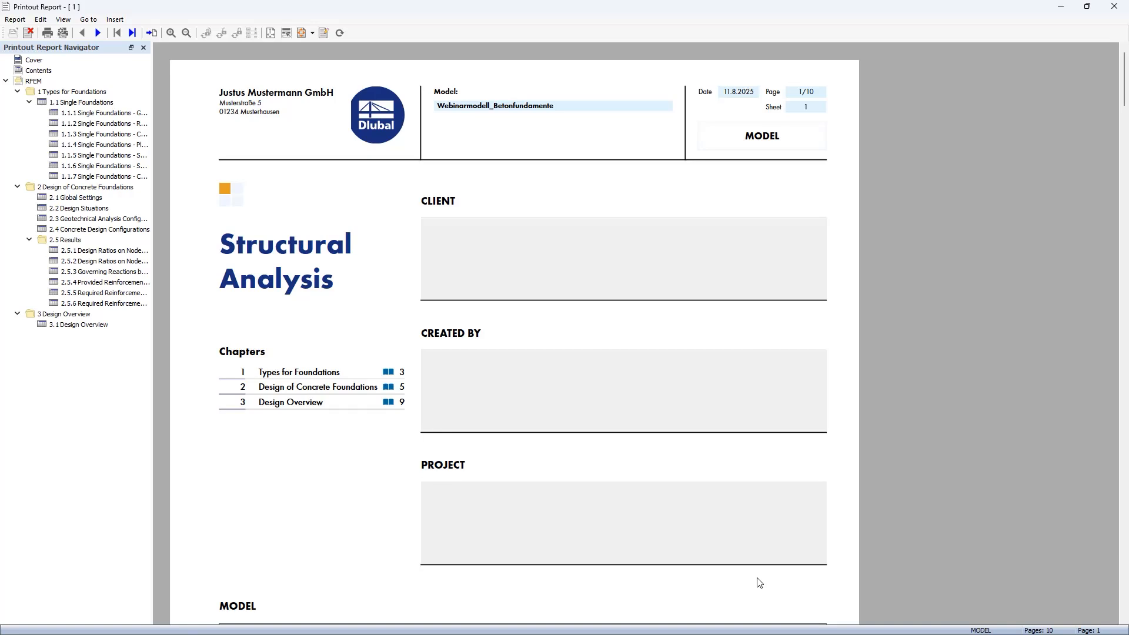
# - Review the report's contents page and the single foundations' geometry, reinforcement, concrete cover and plate reinforcement tables
pyautogui.click(39, 70)
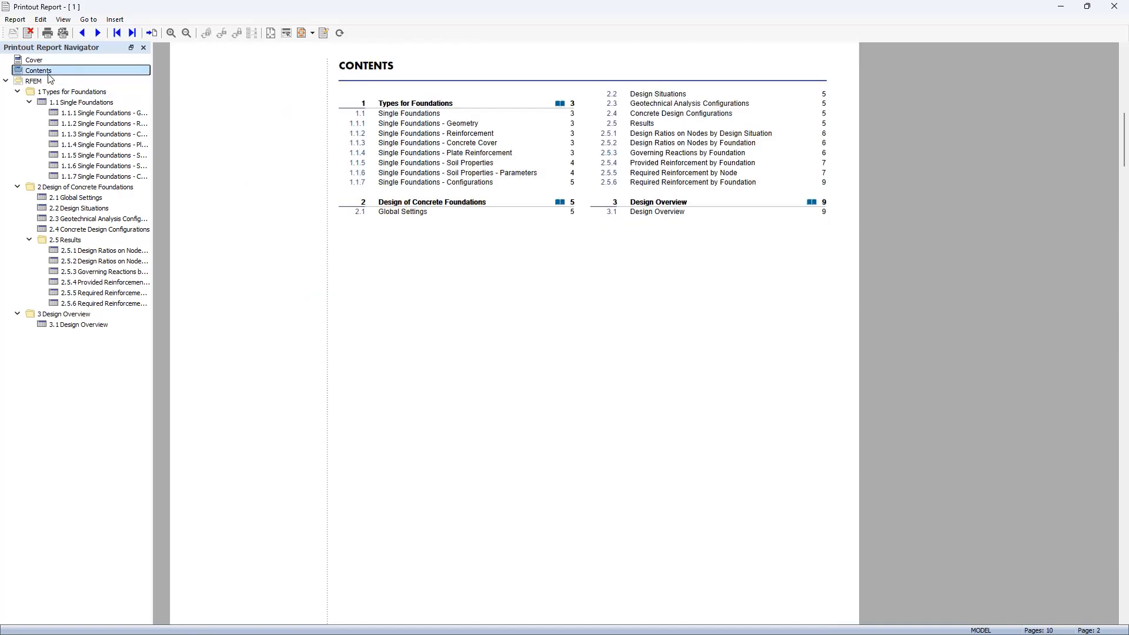
pyautogui.click(77, 91)
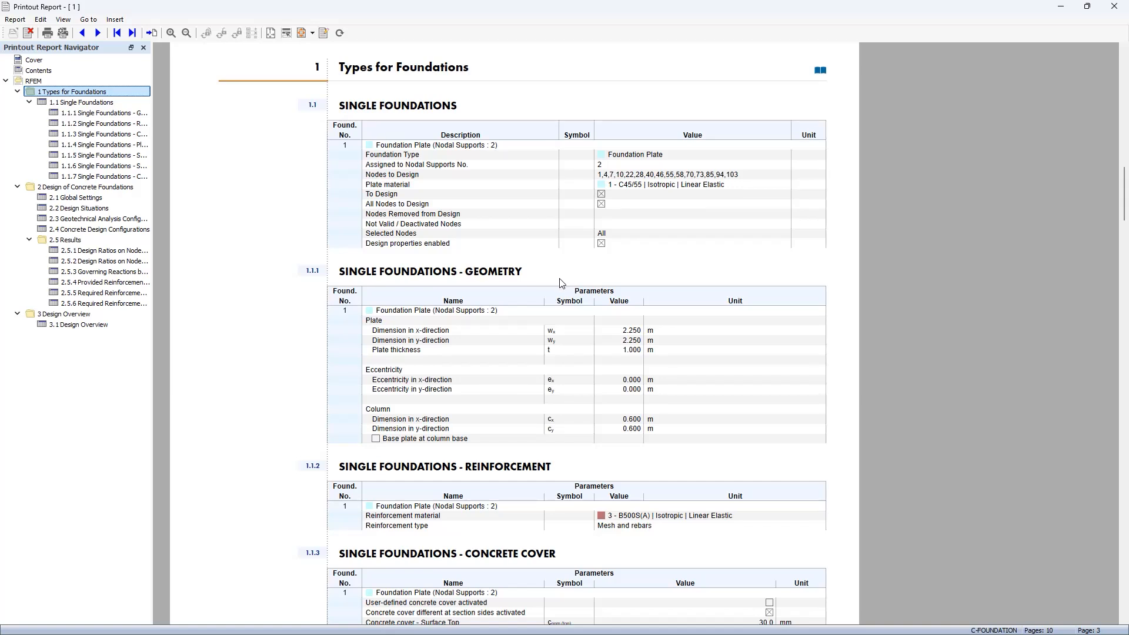
pyautogui.scroll(-3, 561, 358)
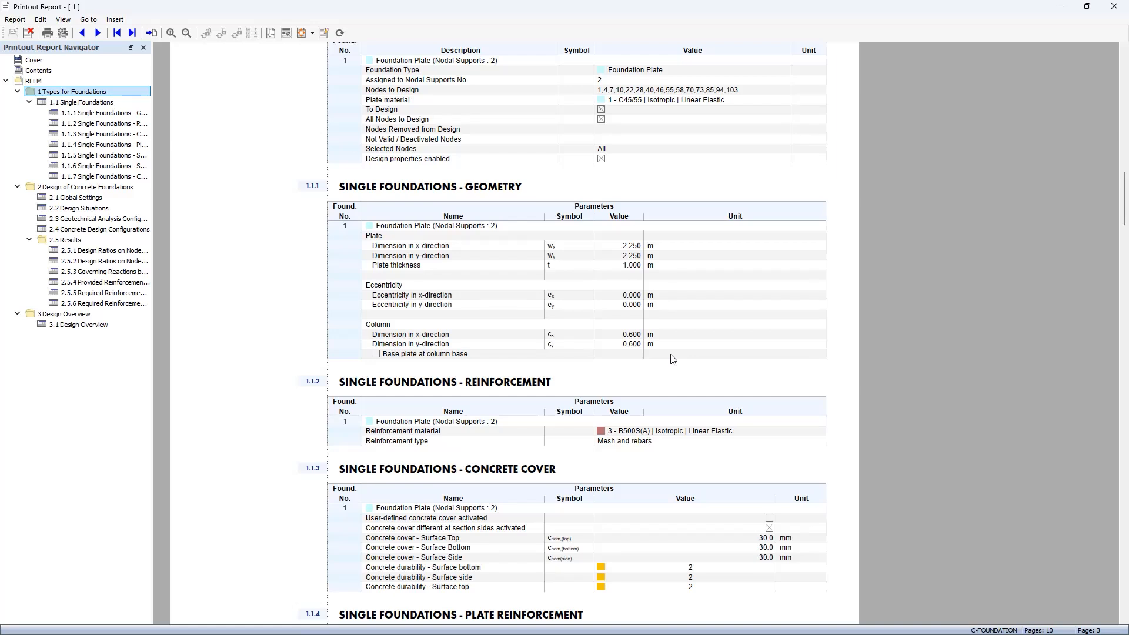
pyautogui.scroll(-6, 673, 359)
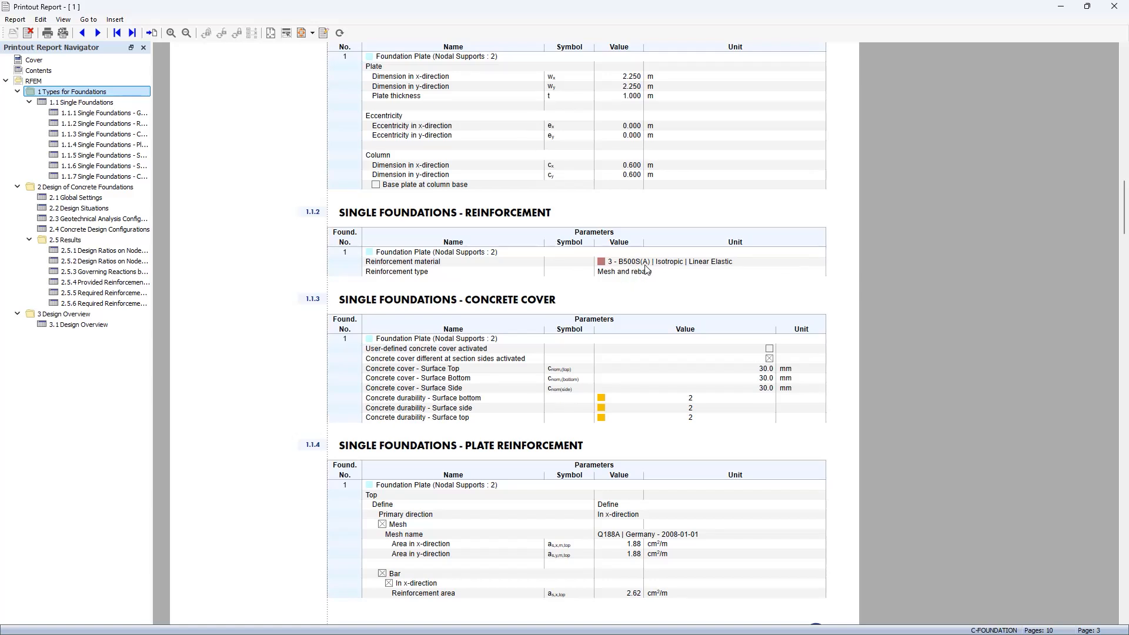
pyautogui.scroll(-4, 684, 271)
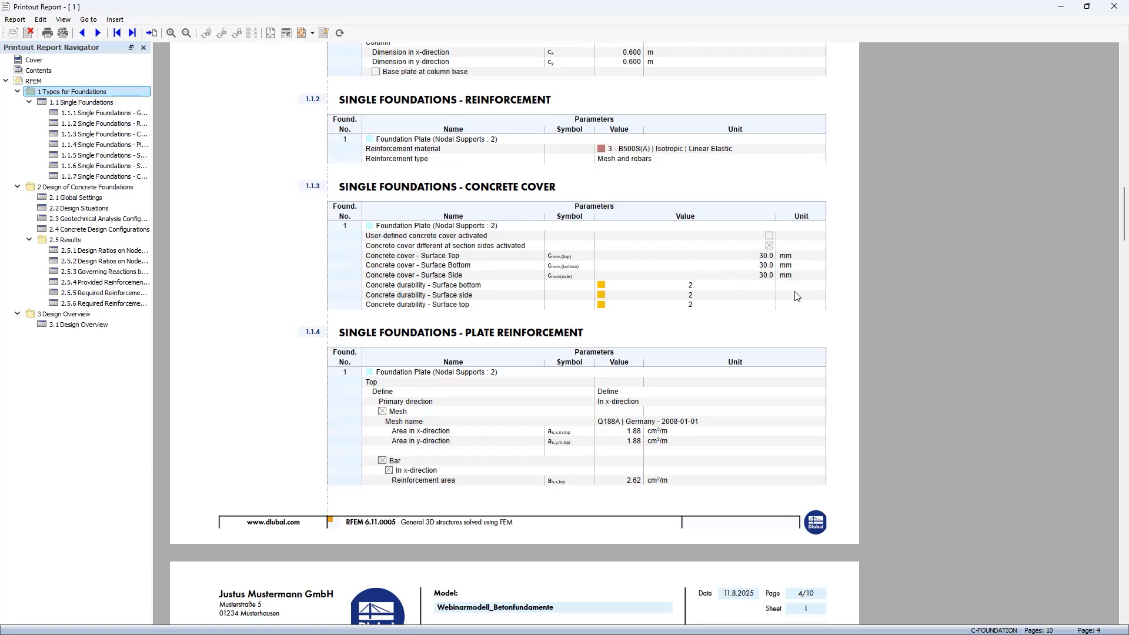
pyautogui.scroll(-4, 795, 297)
pyautogui.scroll(-4, 795, 296)
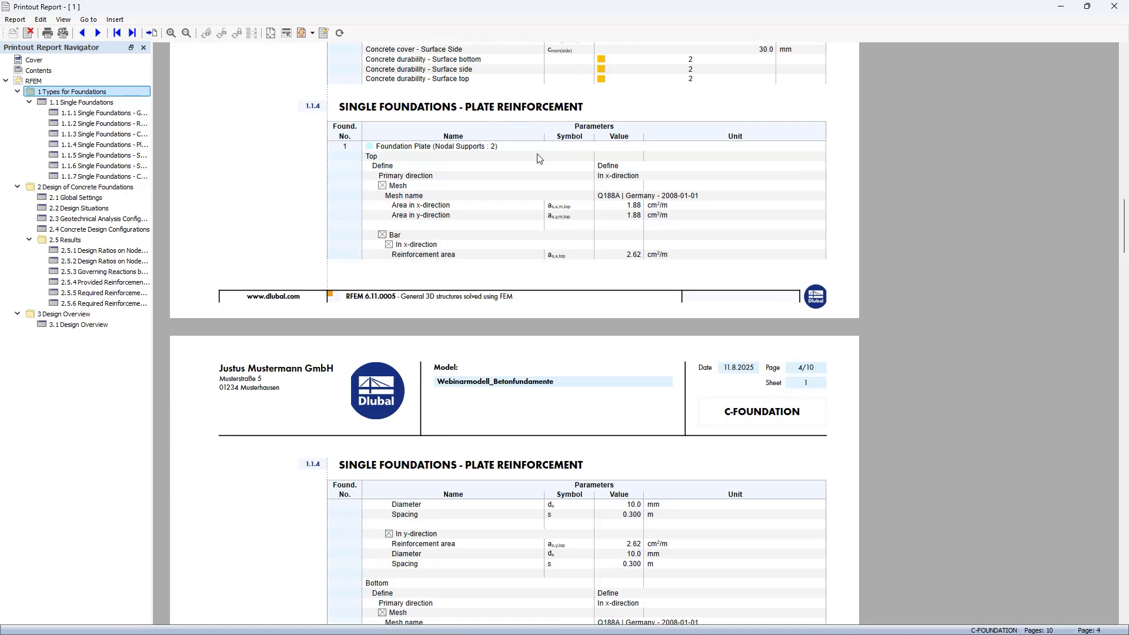
pyautogui.scroll(-20, 581, 328)
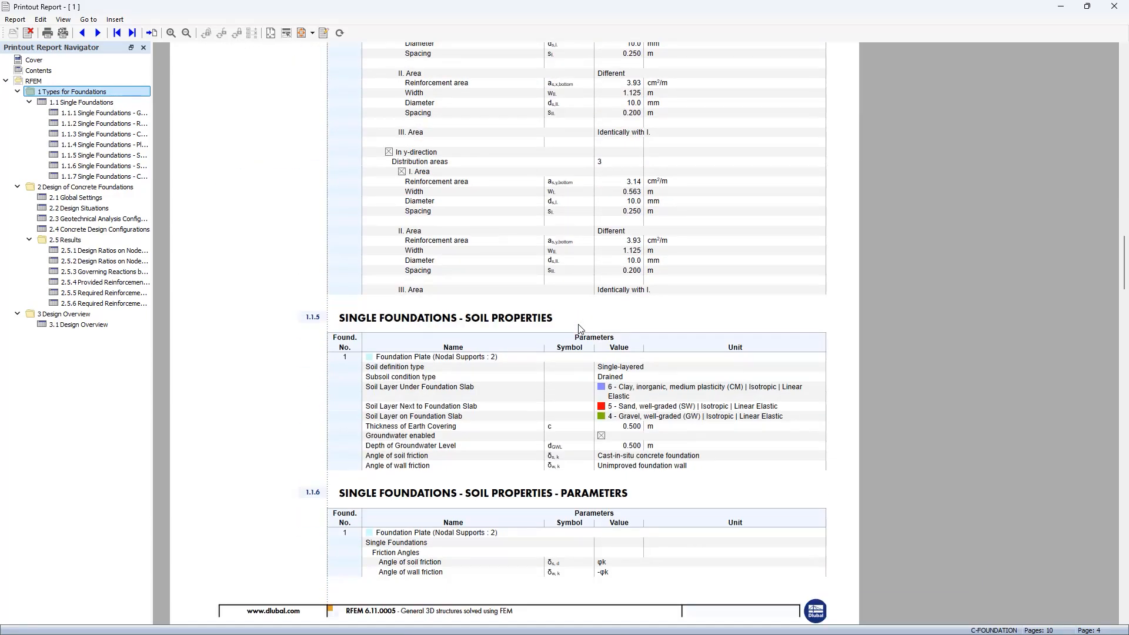
# - Review the report's soil properties, configurations, global settings and design situations for the concrete foundations
pyautogui.scroll(-3, 580, 328)
pyautogui.scroll(-2, 571, 232)
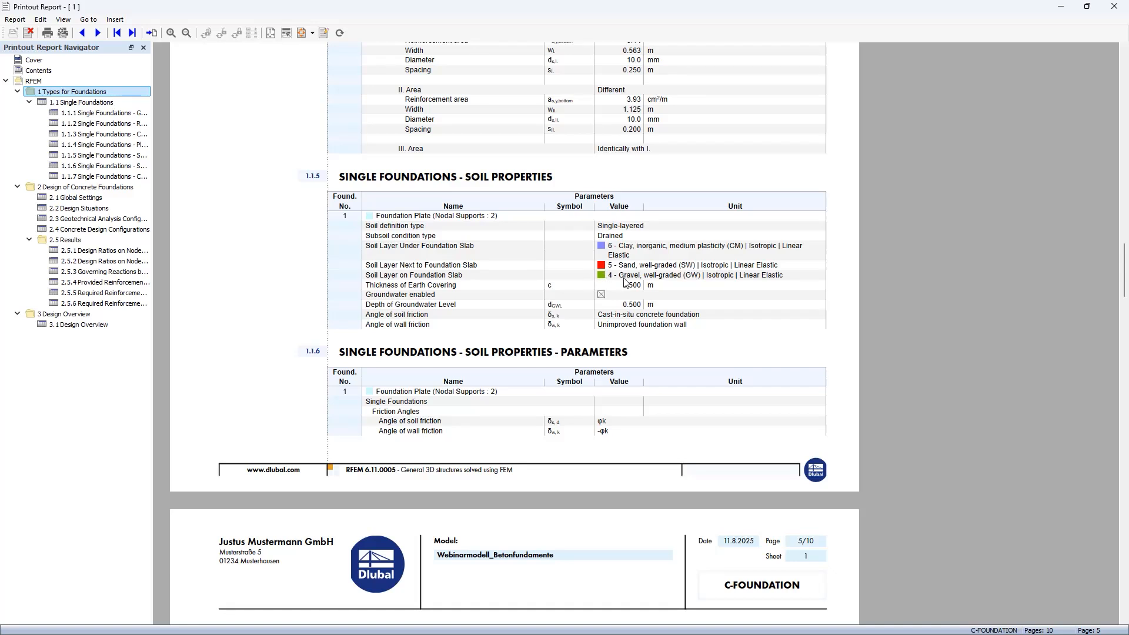
pyautogui.scroll(-3, 536, 303)
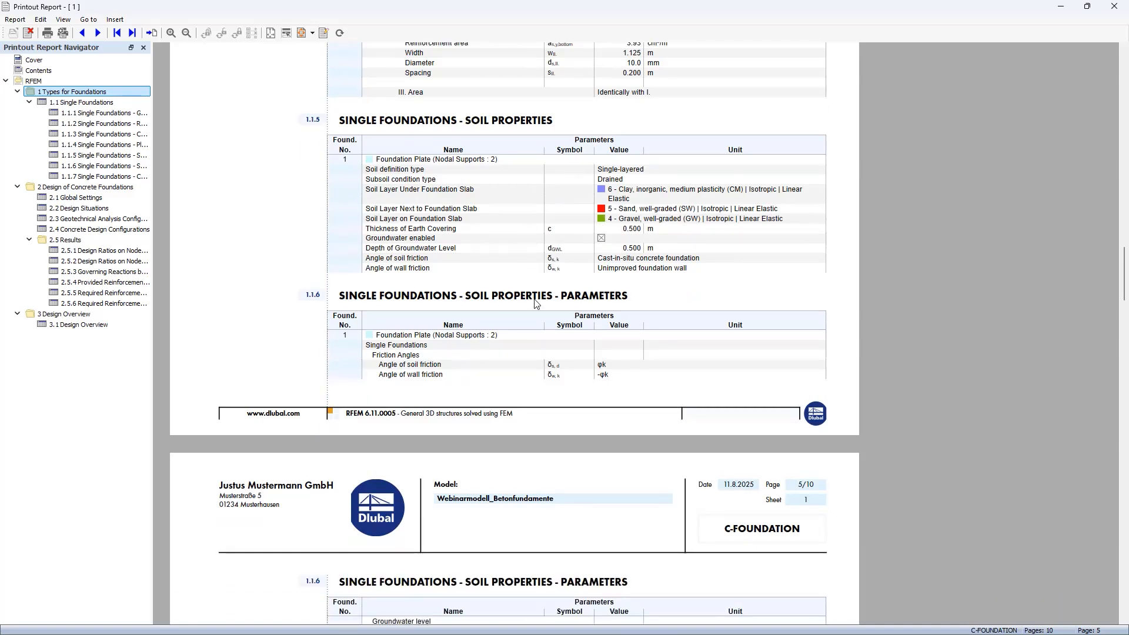
pyautogui.scroll(-2, 536, 304)
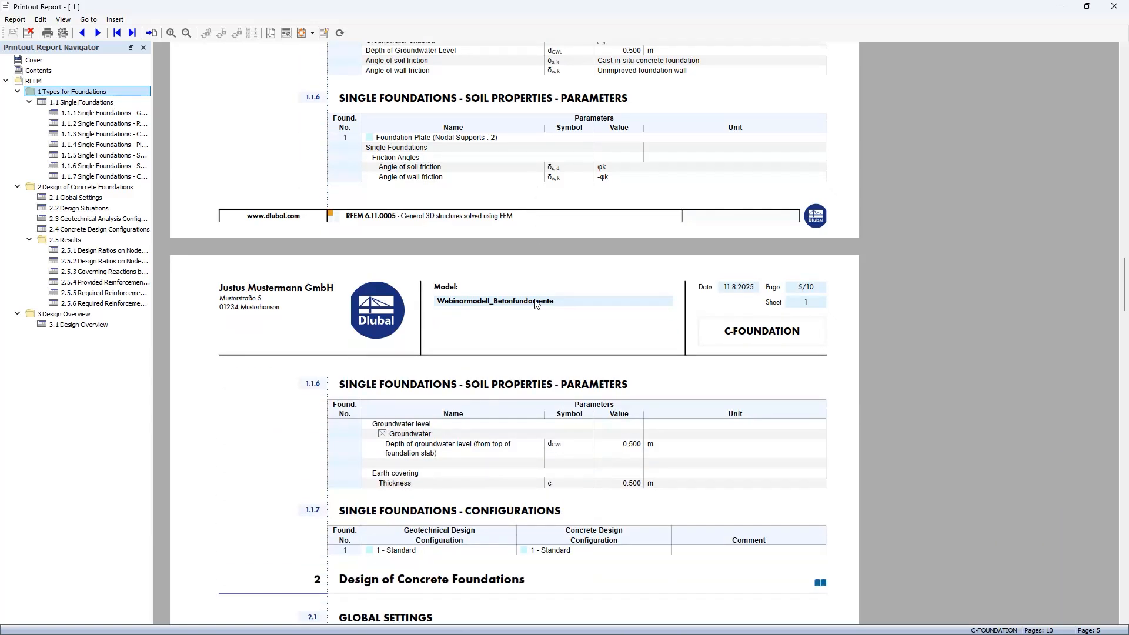
pyautogui.scroll(-5, 536, 303)
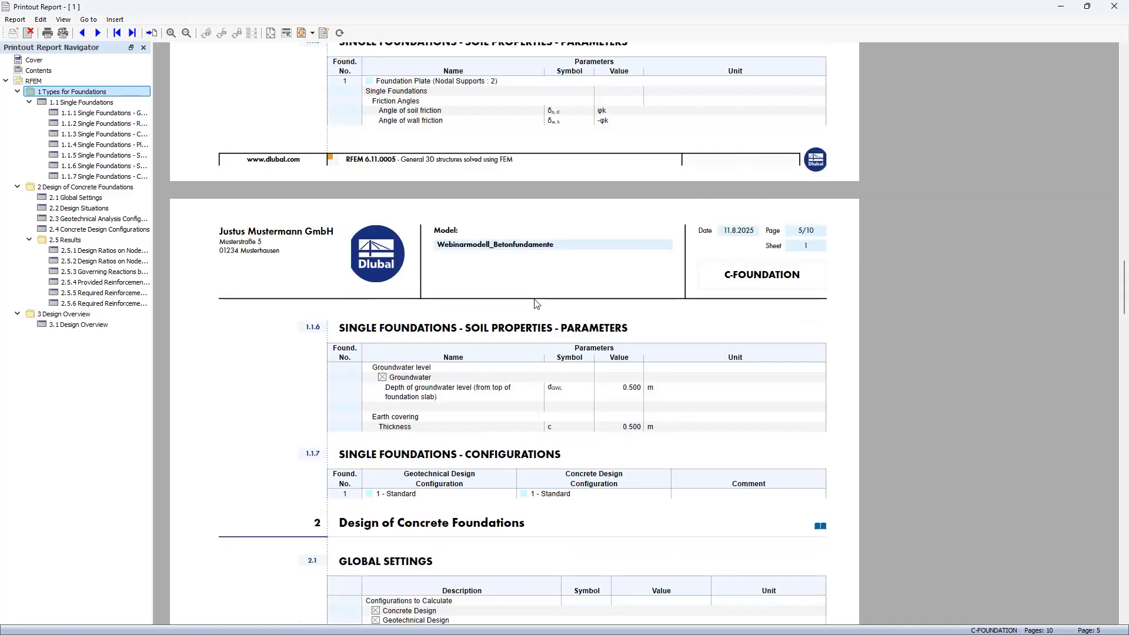
pyautogui.scroll(-4, 536, 303)
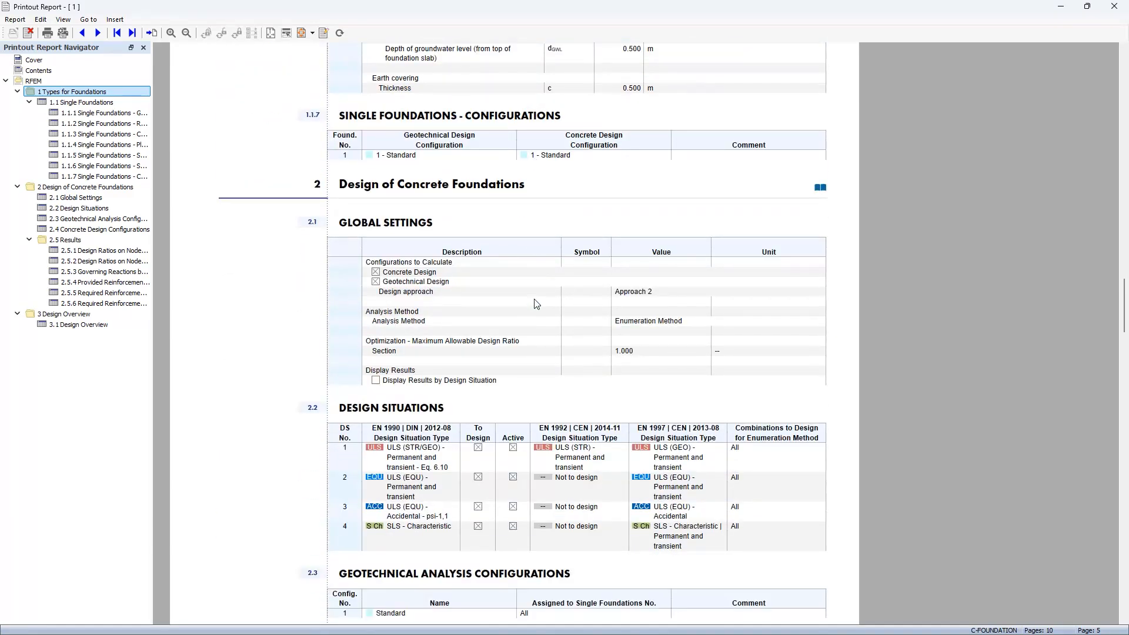
pyautogui.scroll(-1, 536, 303)
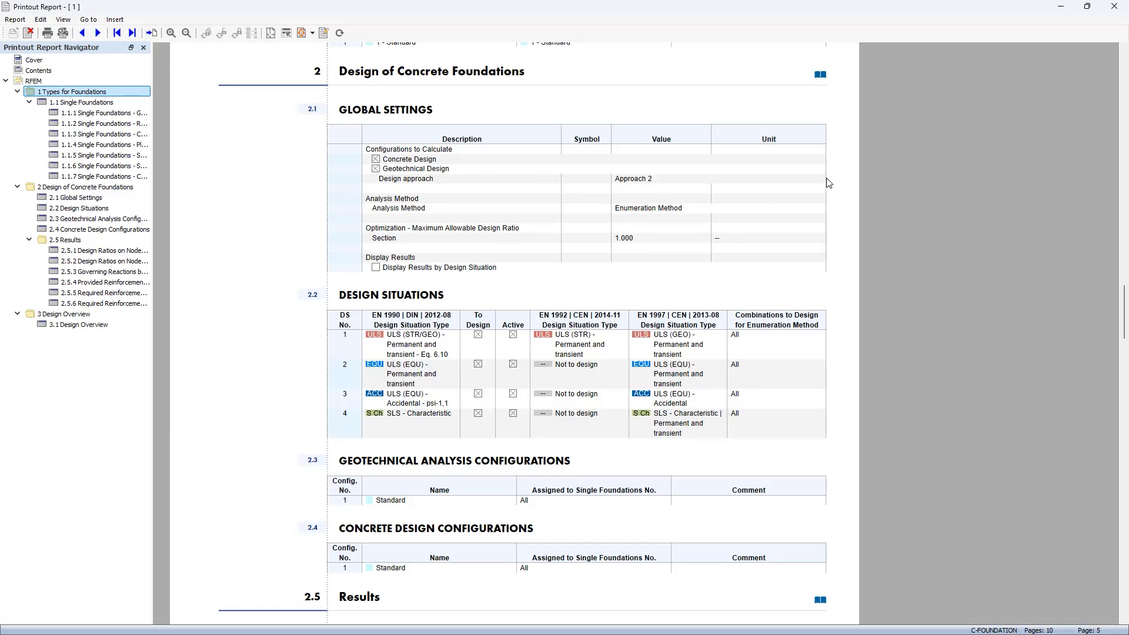
# - Return from the report to the model, show the concrete foundations' input data tables and open their global settings
pyautogui.click(1060, 7)
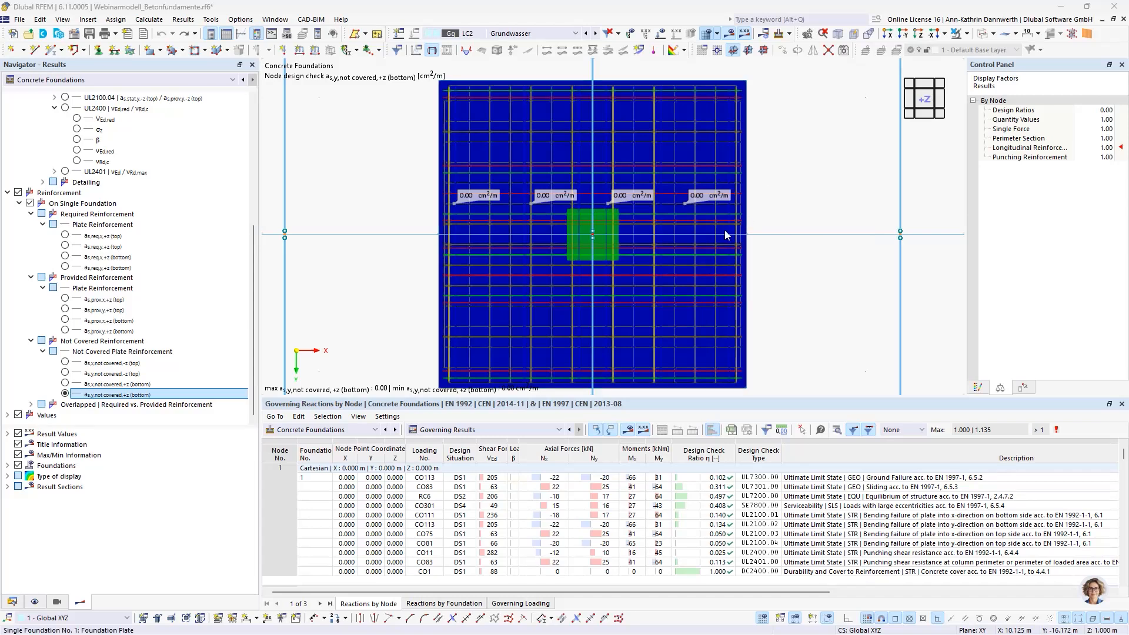
pyautogui.click(465, 429)
pyautogui.click(466, 442)
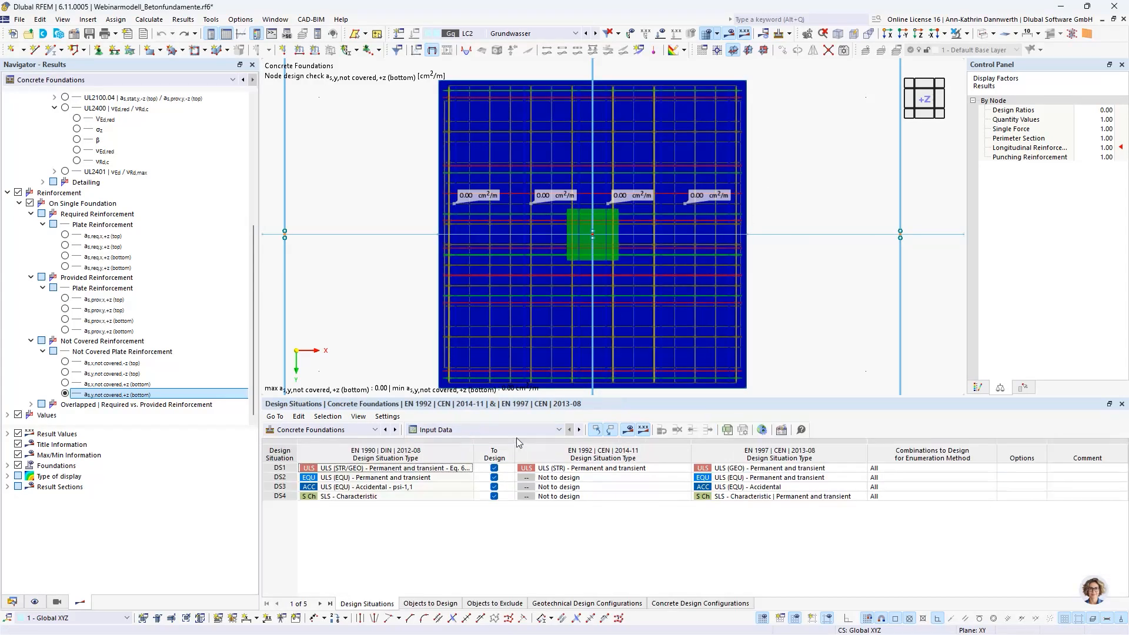
pyautogui.click(761, 431)
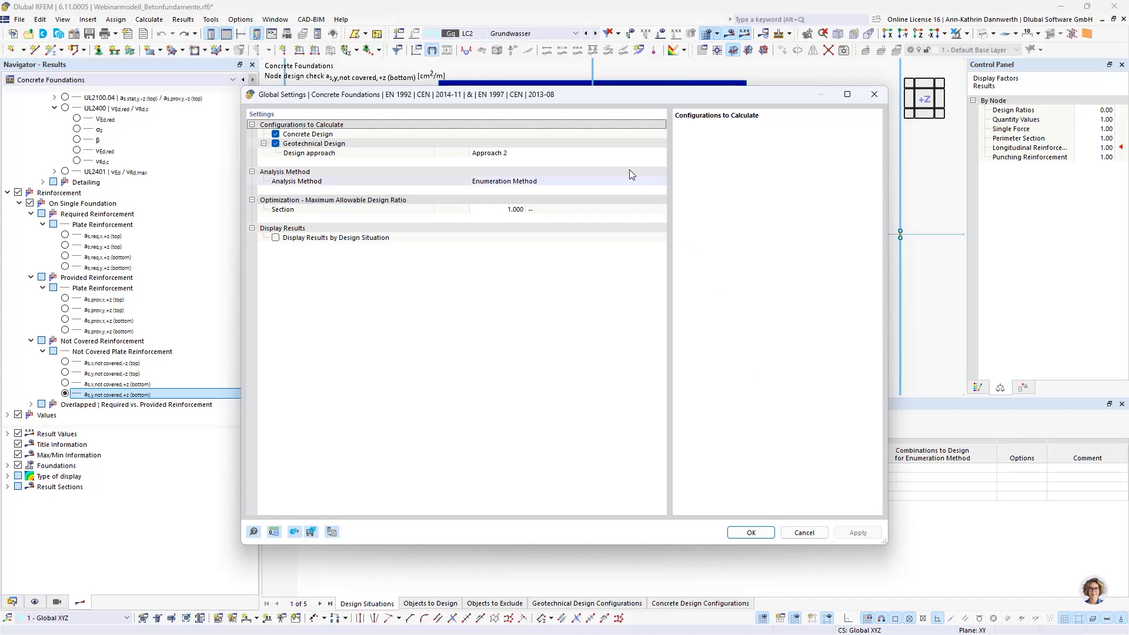
# - Look through the geotechnical design approaches in the global settings, keep Approach 2 and close the settings without saving
pyautogui.click(611, 154)
pyautogui.click(662, 154)
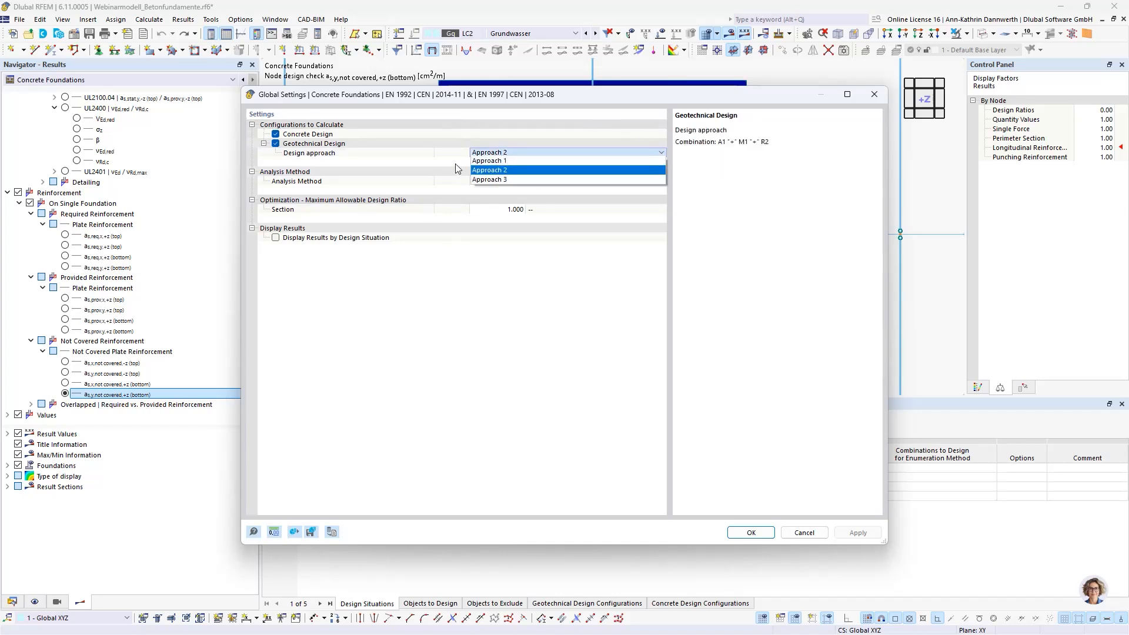
pyautogui.click(493, 171)
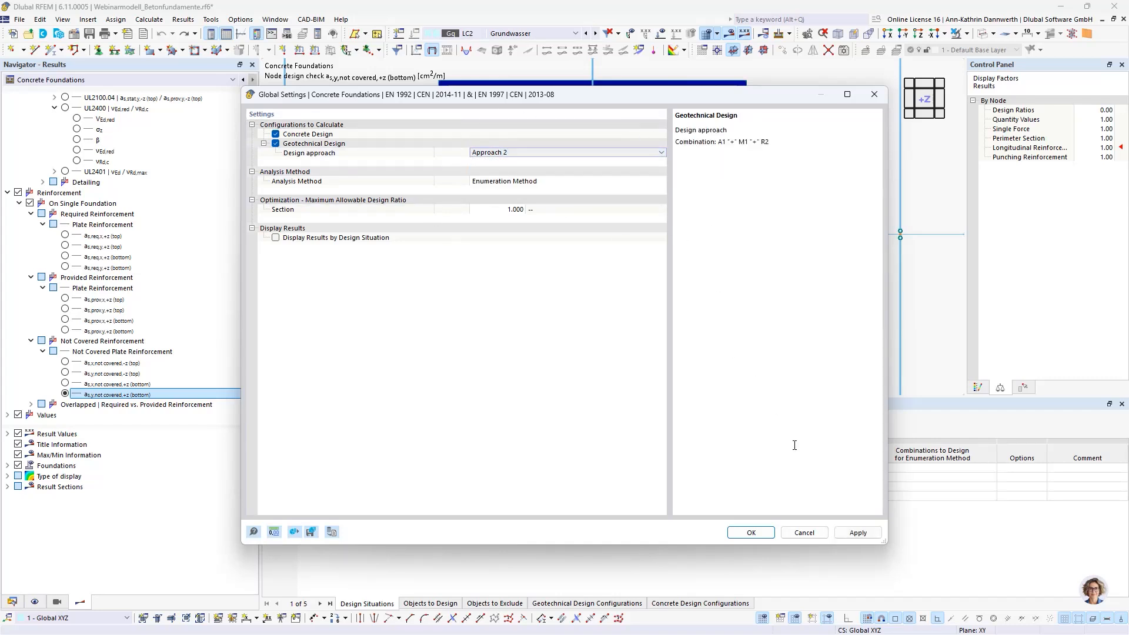
pyautogui.click(804, 532)
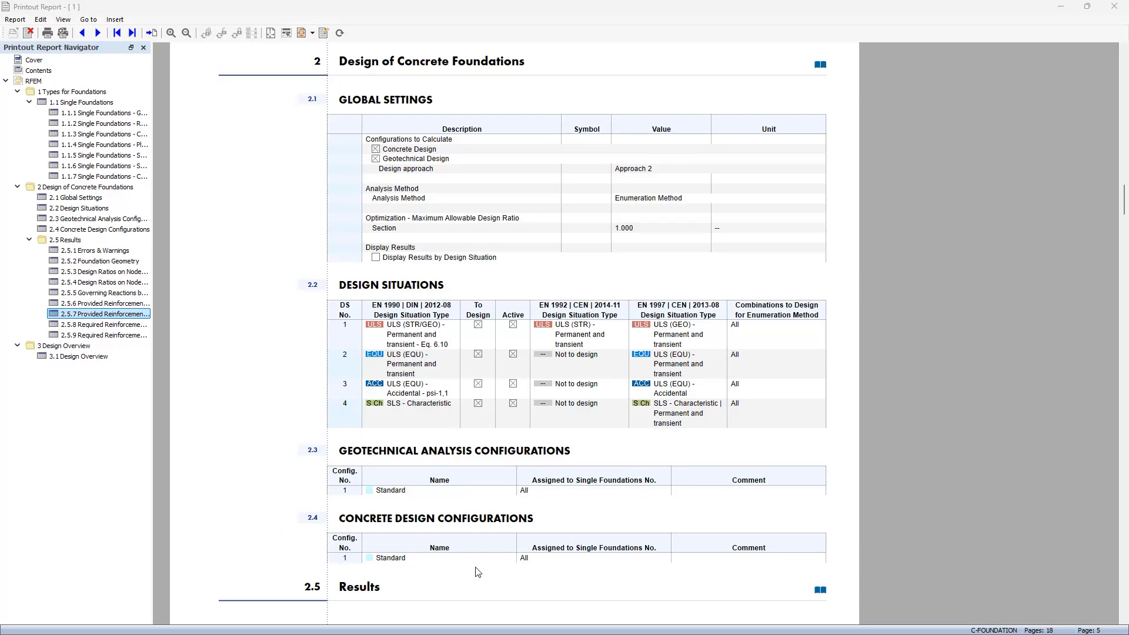
# - Review the report's errors and warnings, foundation geometry and design ratios on nodes by foundation
pyautogui.scroll(-9, 576, 529)
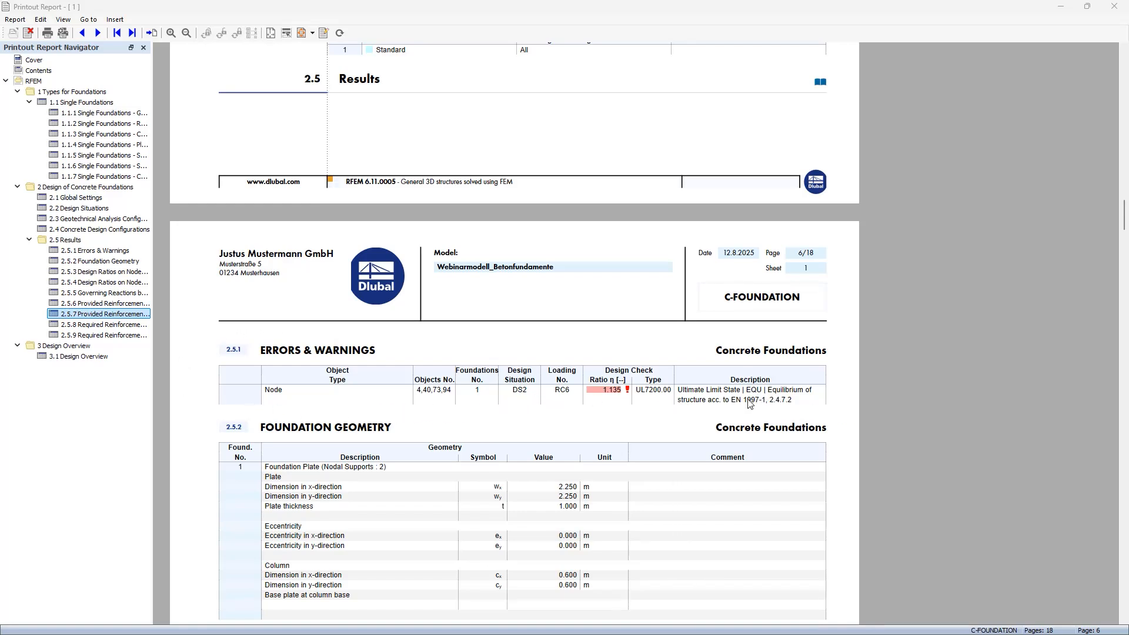
pyautogui.scroll(-3, 563, 415)
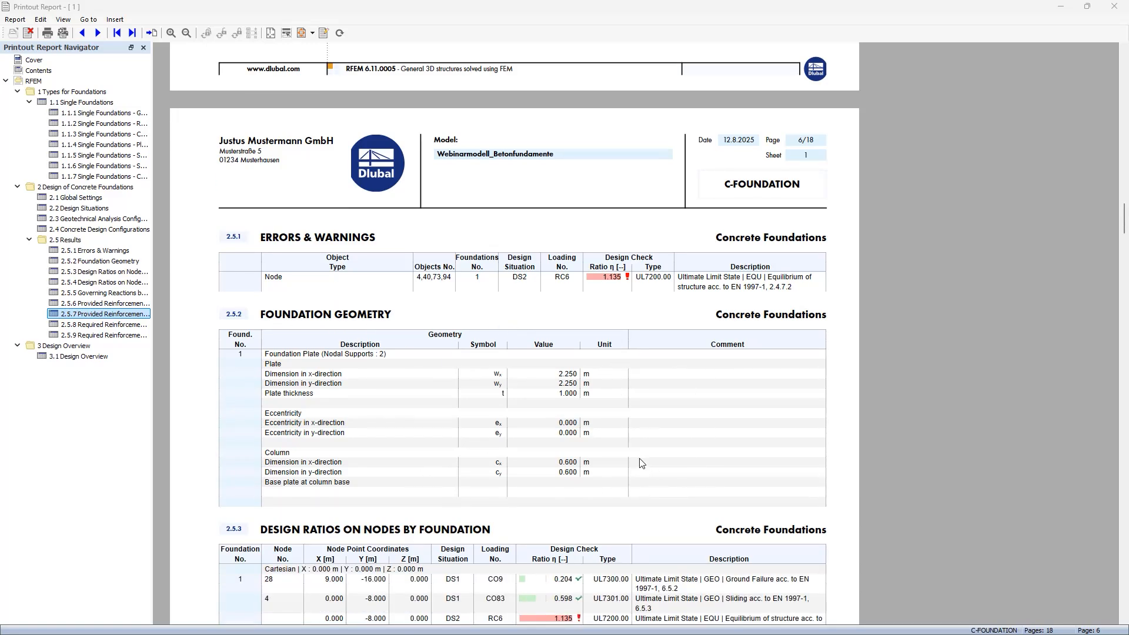
pyautogui.scroll(-3, 641, 462)
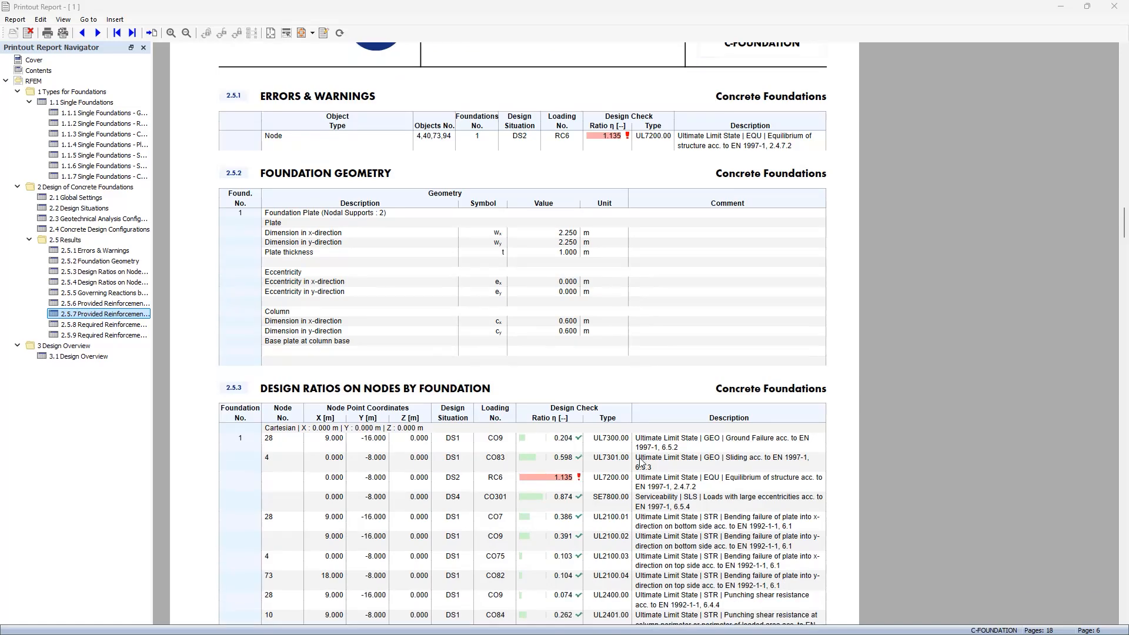
pyautogui.scroll(1, 627, 391)
pyautogui.scroll(-4, 626, 389)
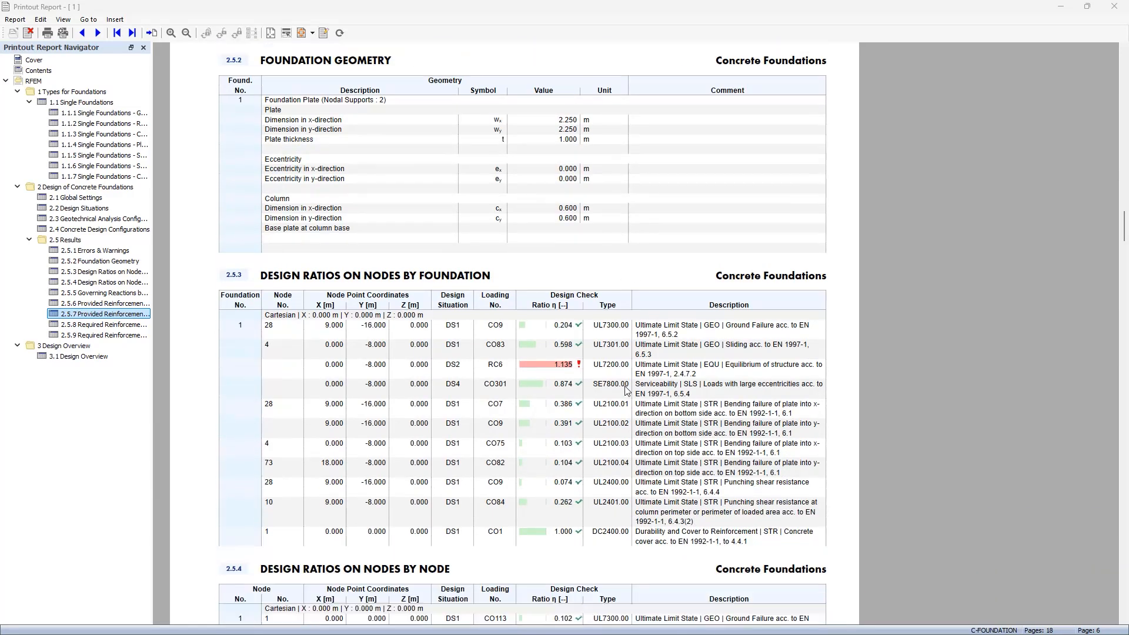
pyautogui.scroll(-5, 626, 389)
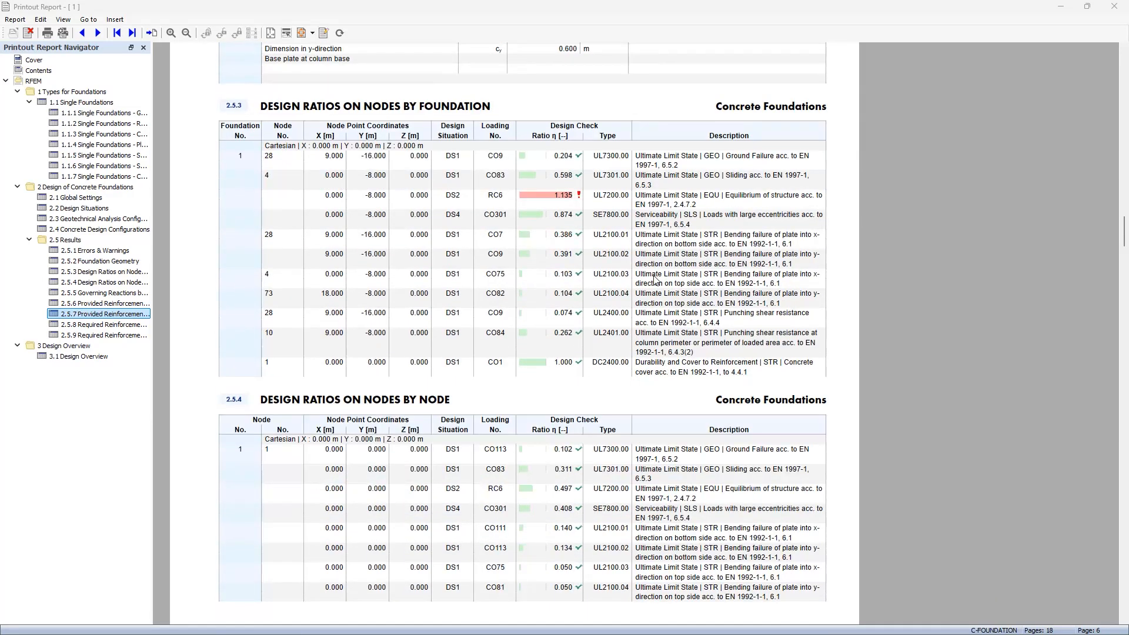
# - Page through the report's design ratios on nodes by node up to the governing reactions by foundation
pyautogui.scroll(-20, 497, 345)
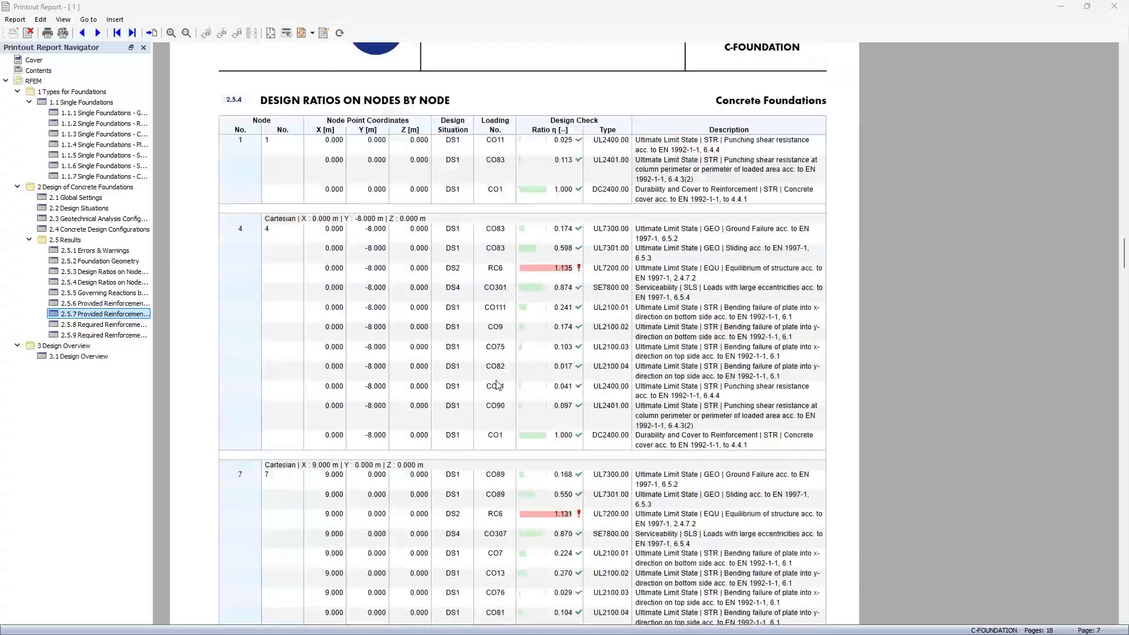
pyautogui.scroll(-20, 493, 398)
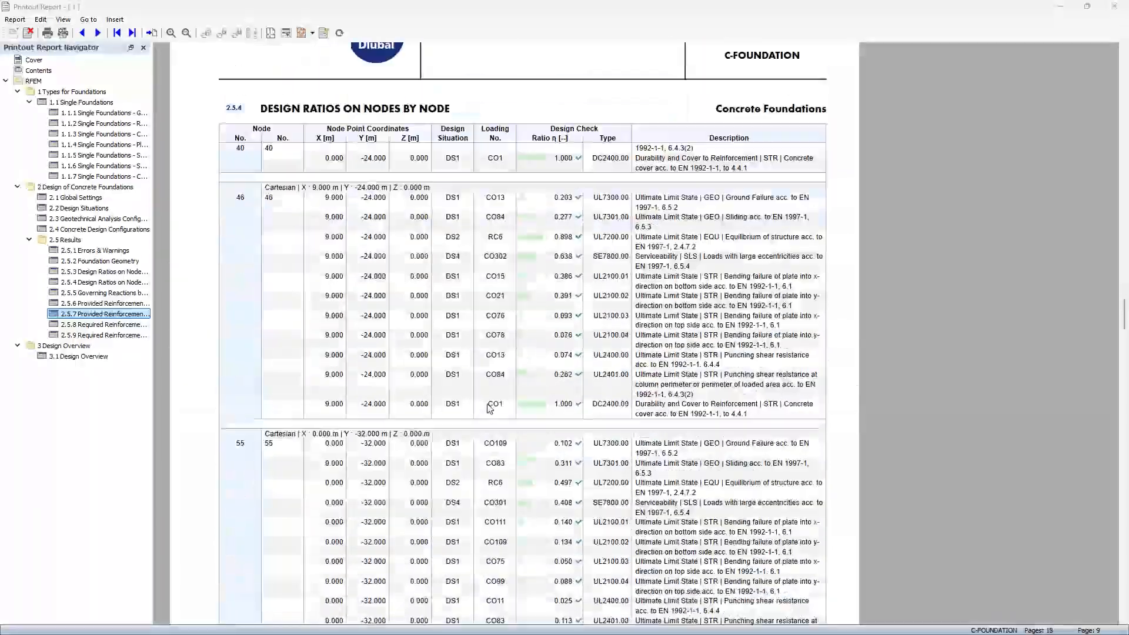
pyautogui.scroll(-20, 489, 409)
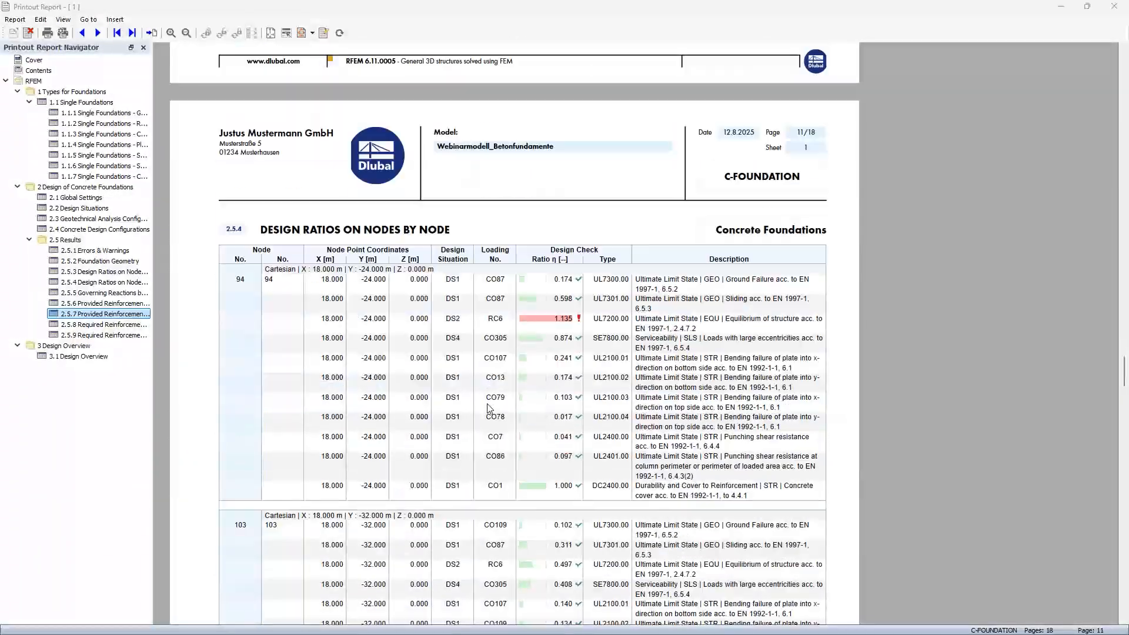
pyautogui.scroll(2, 489, 409)
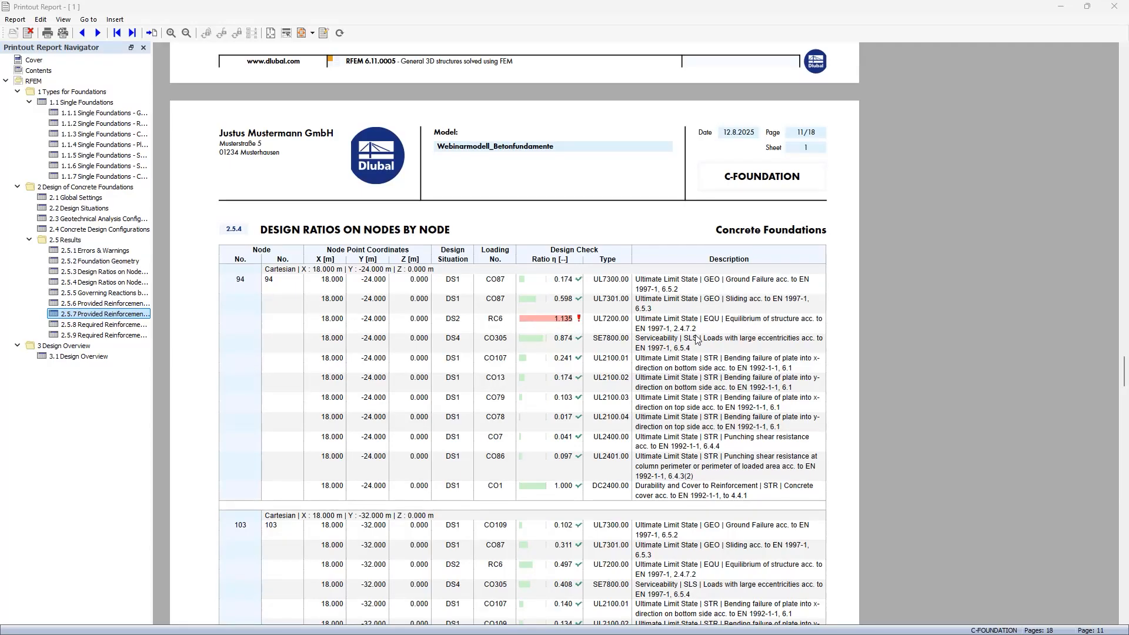
pyautogui.scroll(1, 697, 335)
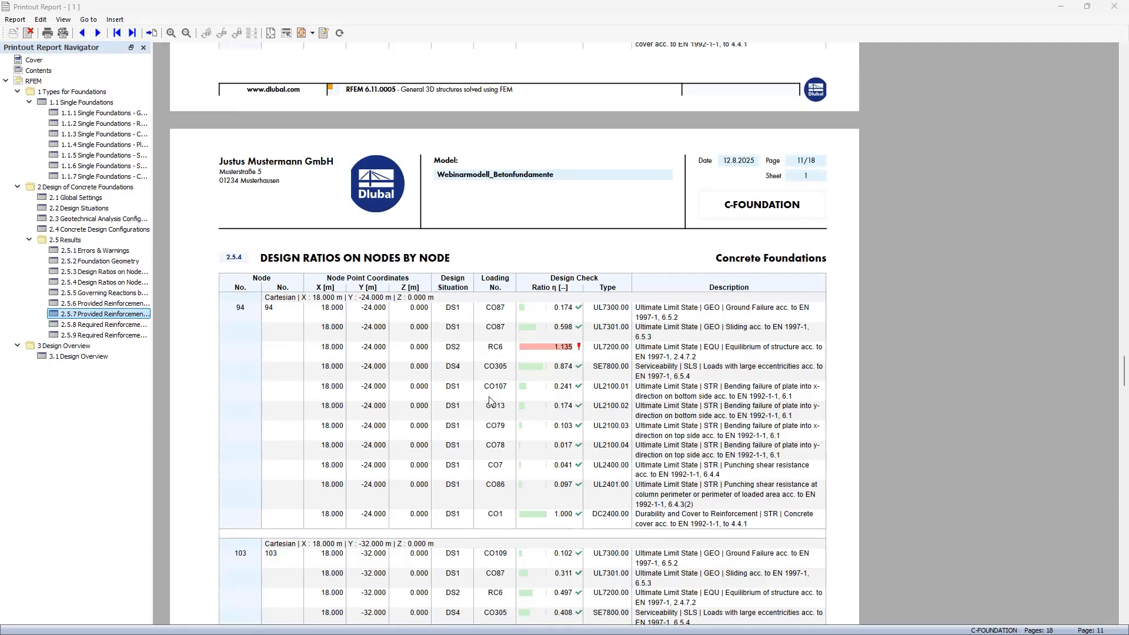
pyautogui.scroll(-19, 495, 468)
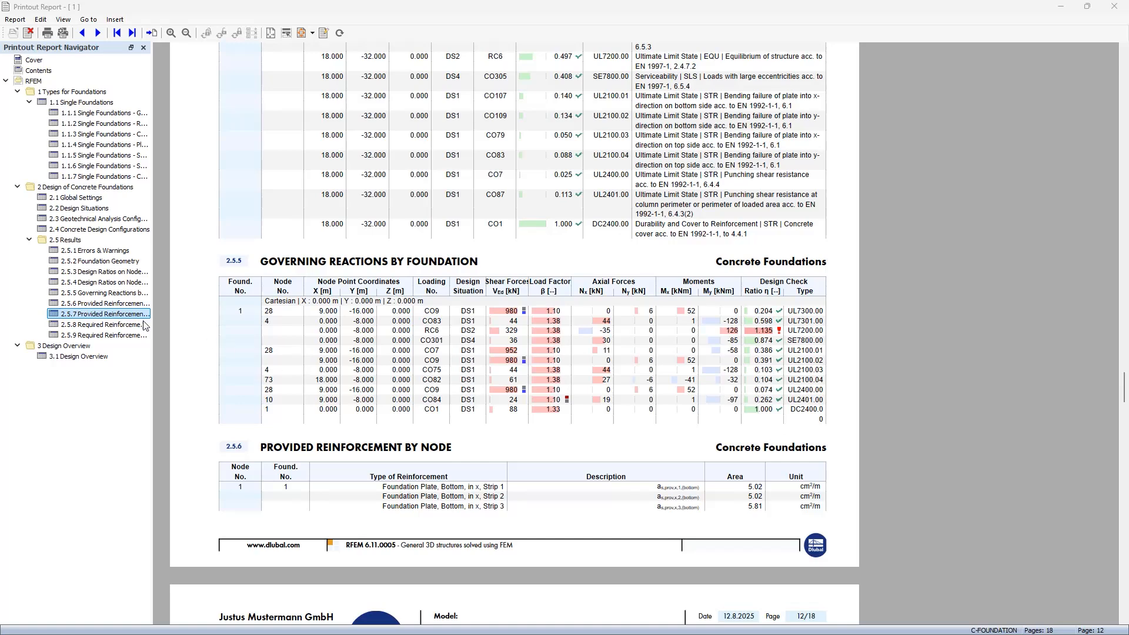
# - Review the report's chapters on provided and required reinforcement by node
pyautogui.click(117, 325)
pyautogui.click(106, 303)
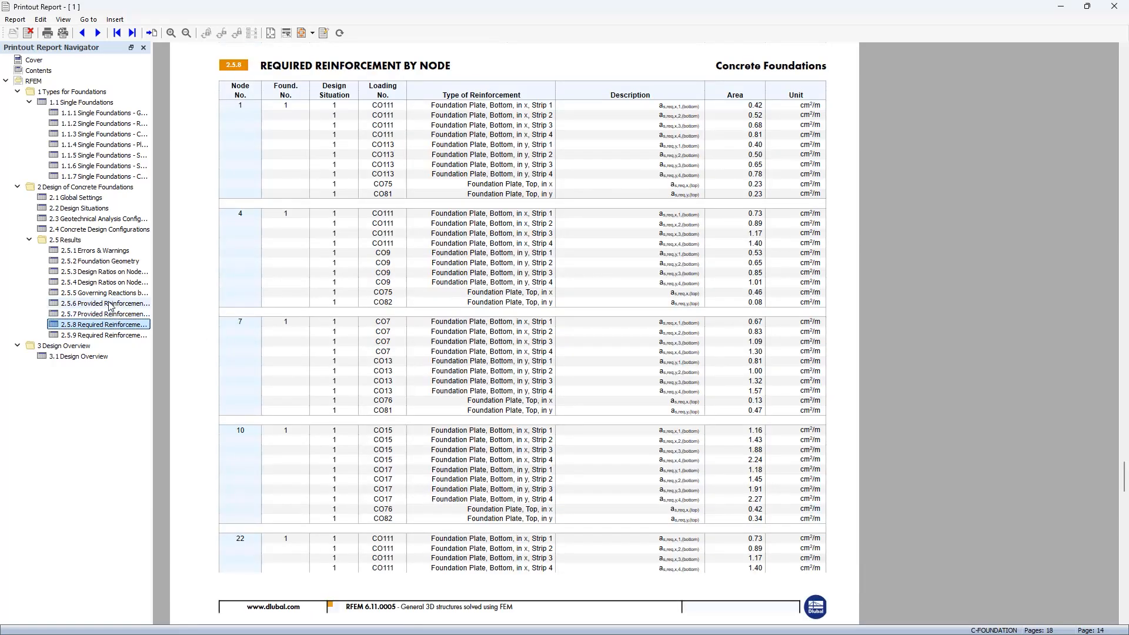
pyautogui.scroll(-1, 494, 223)
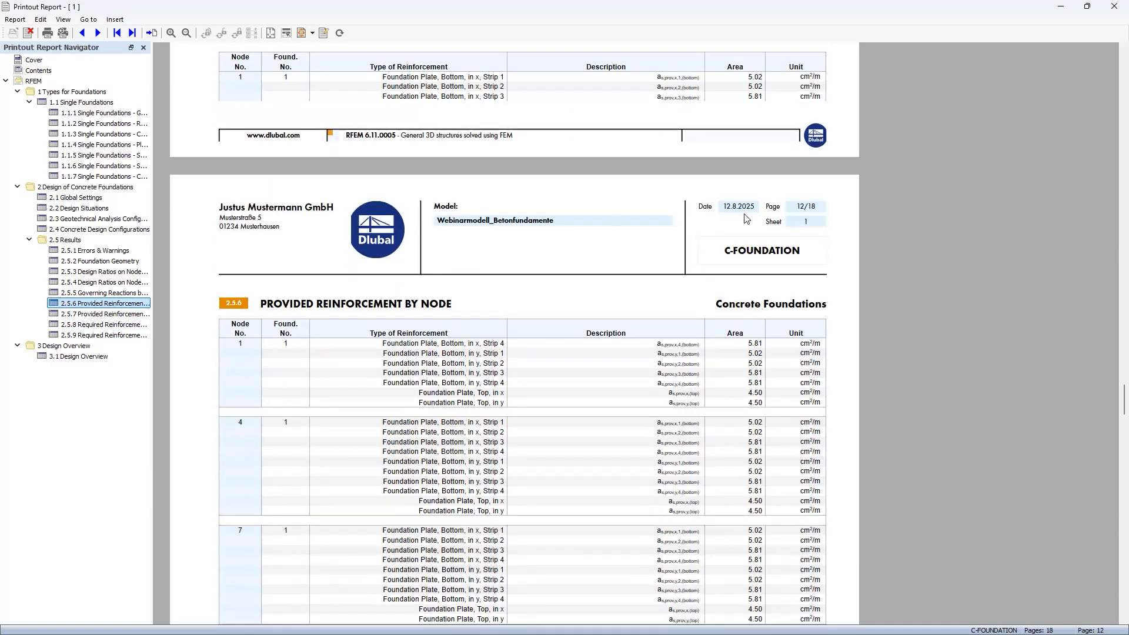
pyautogui.scroll(-10, 689, 500)
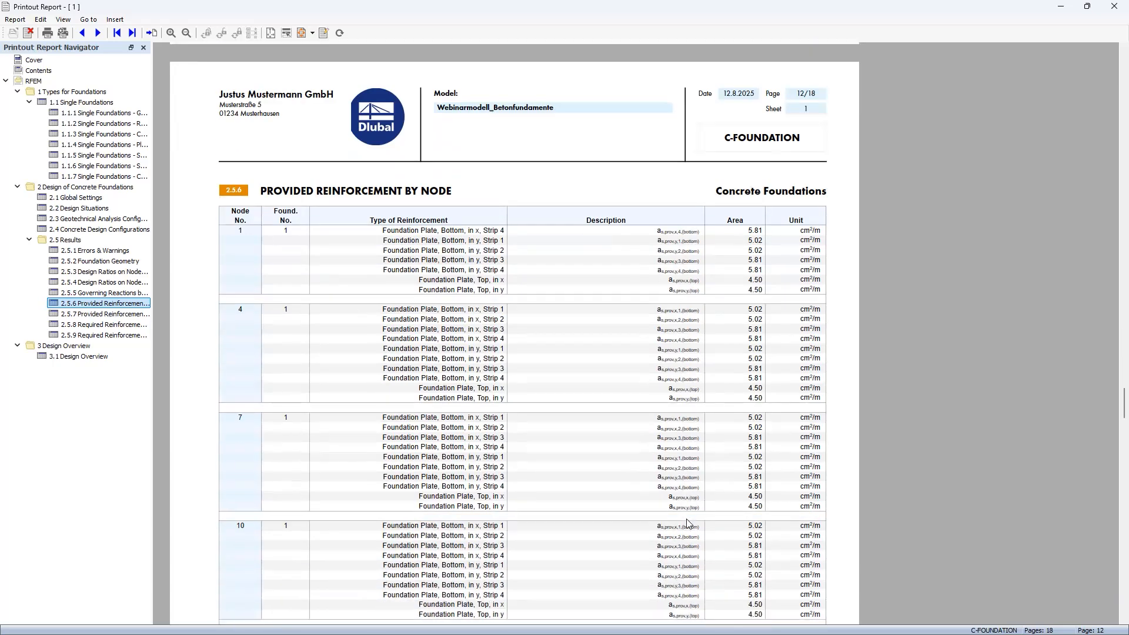
pyautogui.scroll(-10, 631, 493)
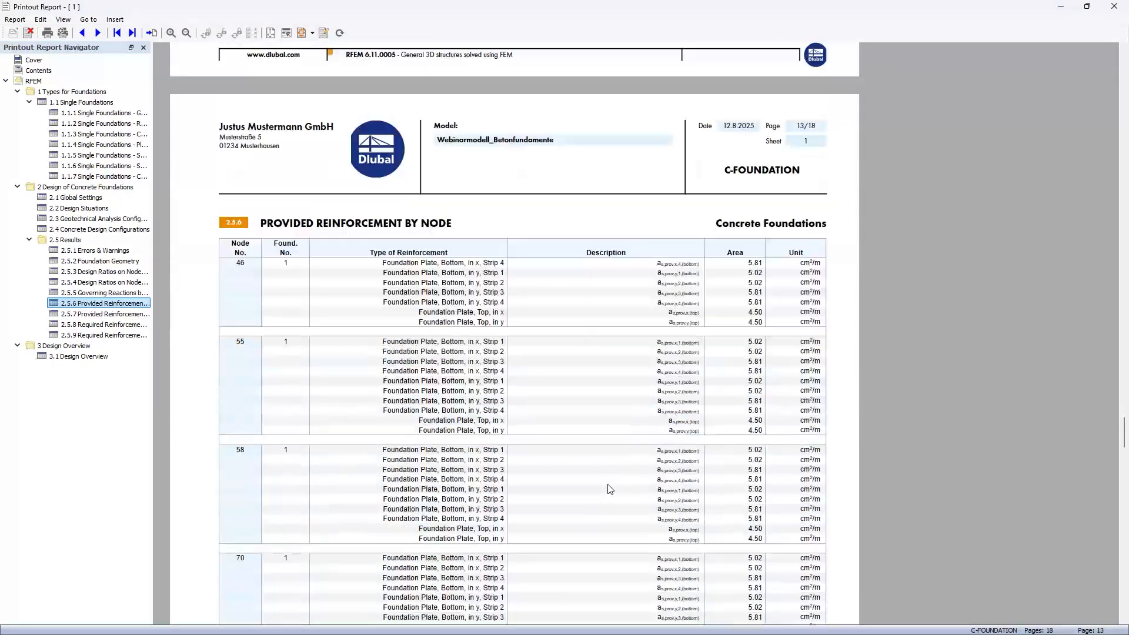
pyautogui.click(119, 324)
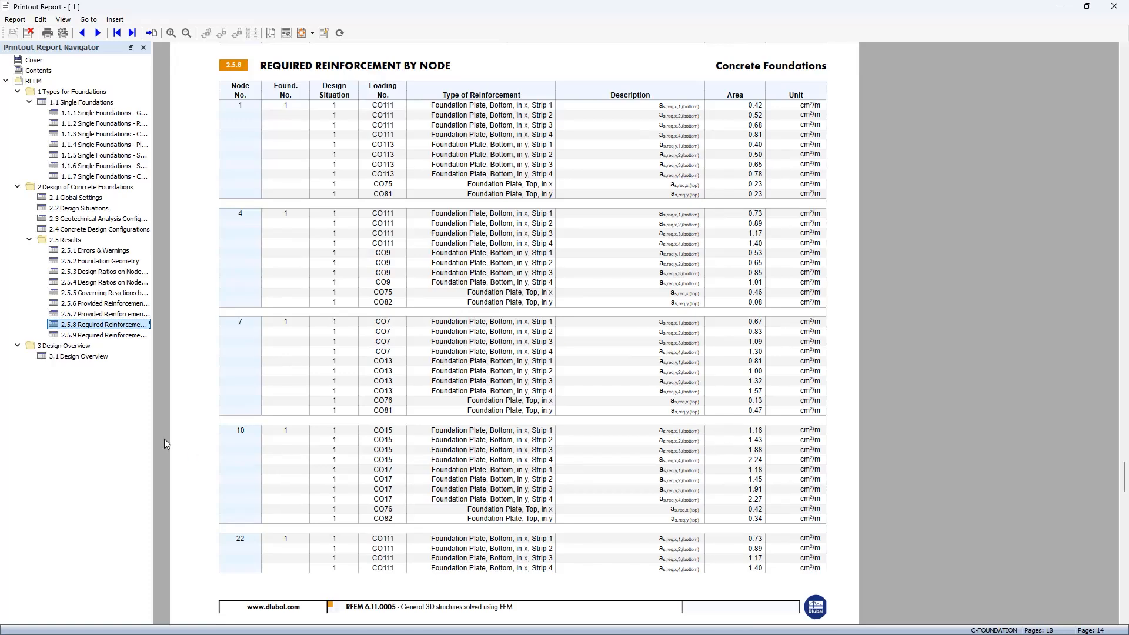
# - Review the report's Design Overview chapter through to the concrete foundations' design checks on the last page
pyautogui.click(73, 356)
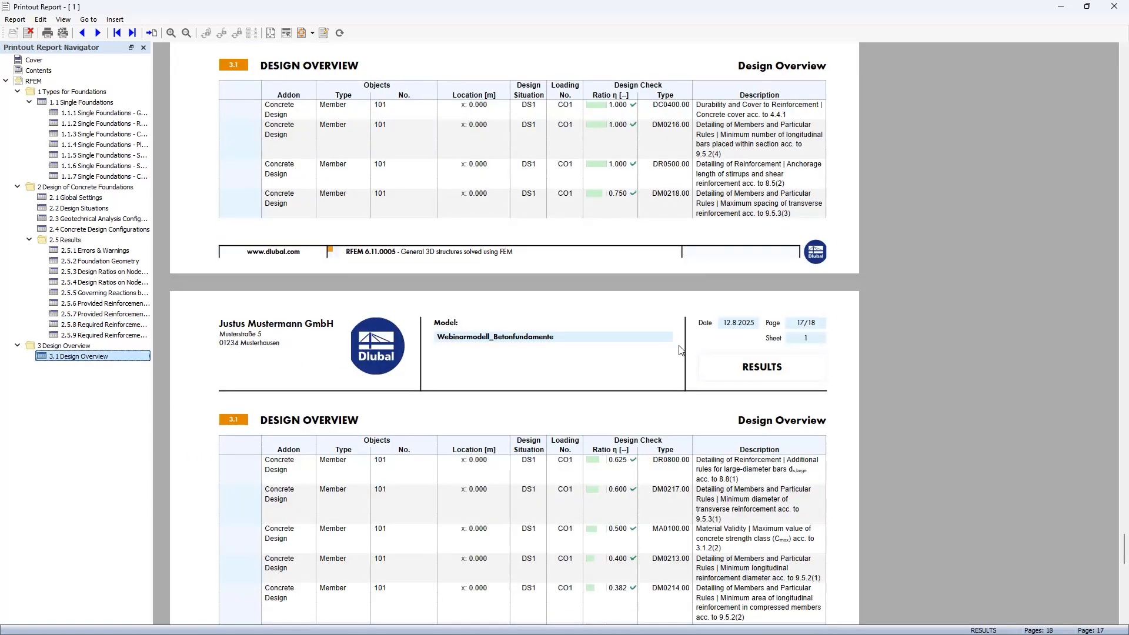
pyautogui.scroll(-15, 651, 450)
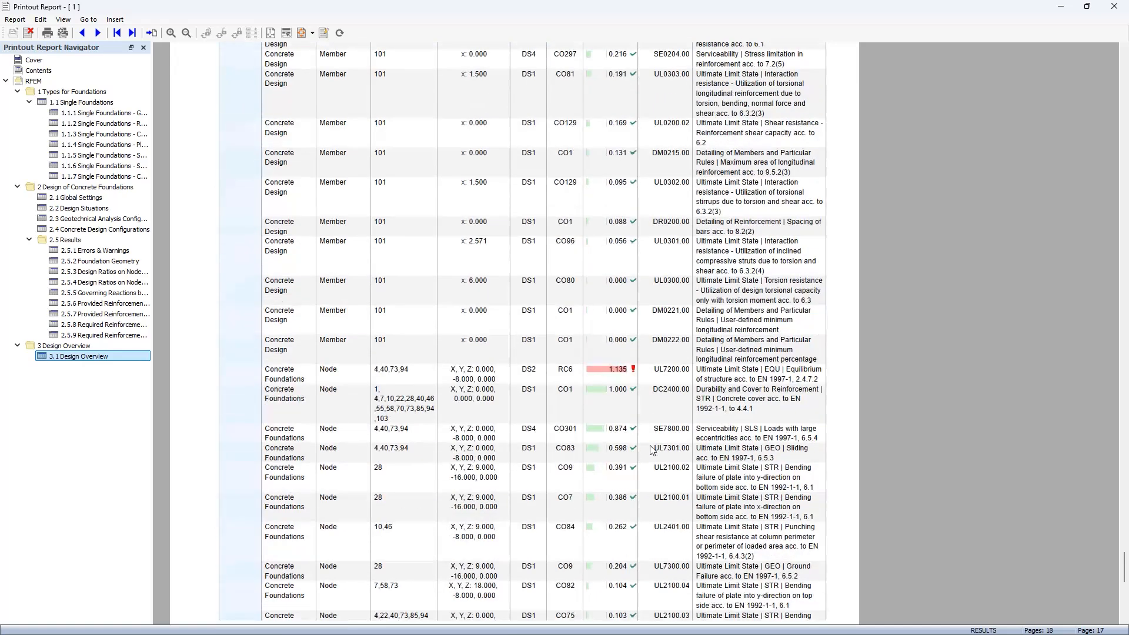
pyautogui.scroll(-5, 652, 450)
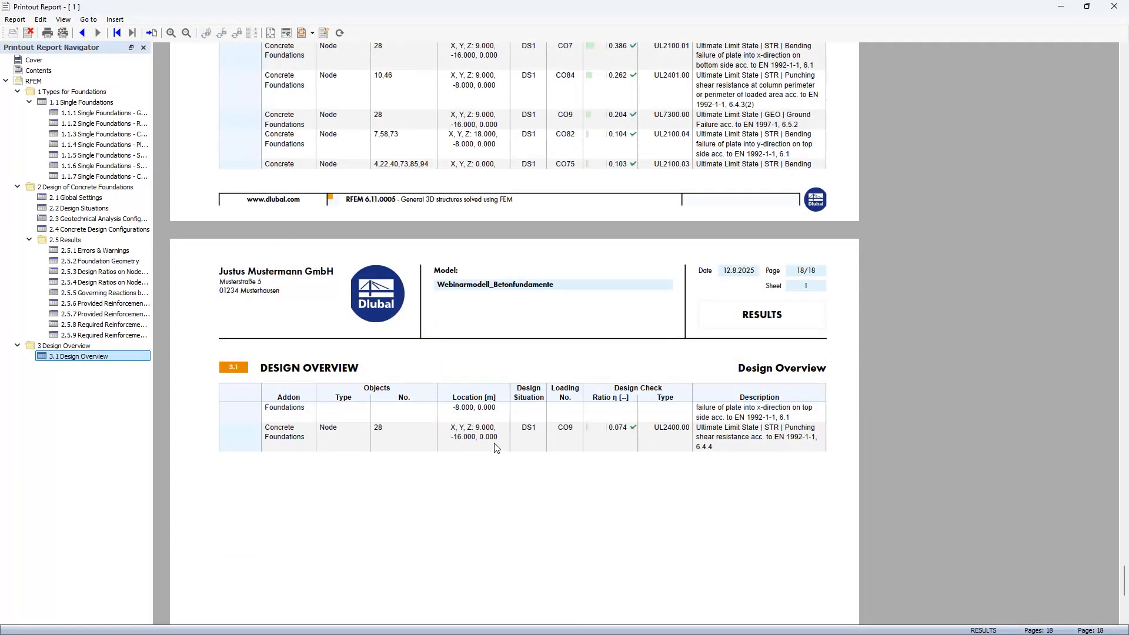
# - Examine the report's cover page with its chapter list and the picture of the hall model
pyautogui.click(41, 62)
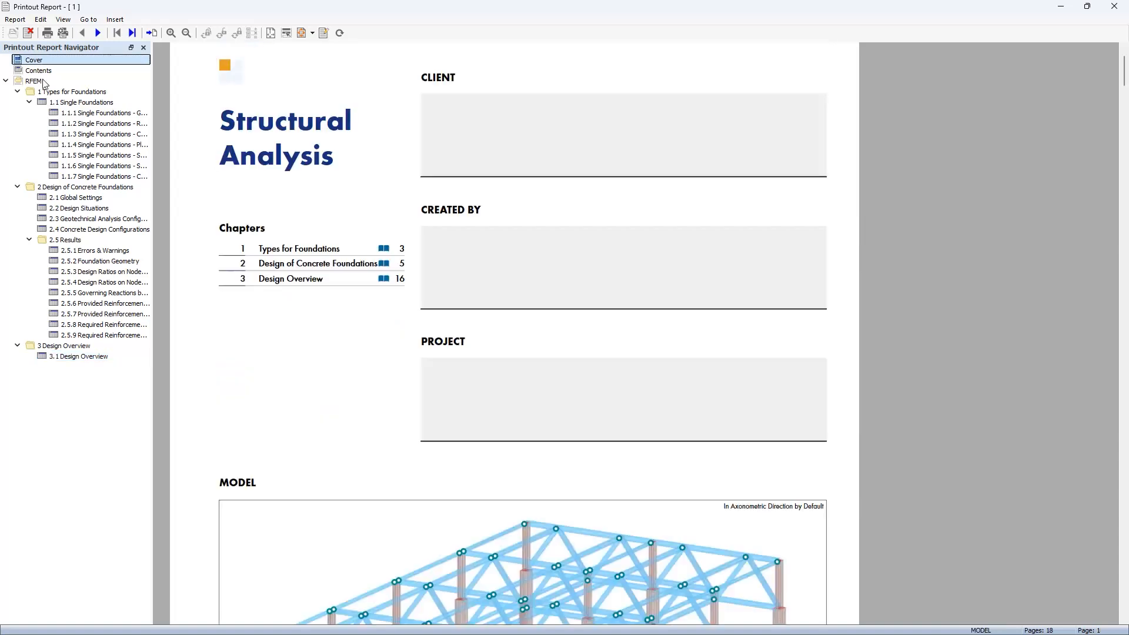
pyautogui.scroll(-5, 405, 352)
pyautogui.scroll(-1, 388, 338)
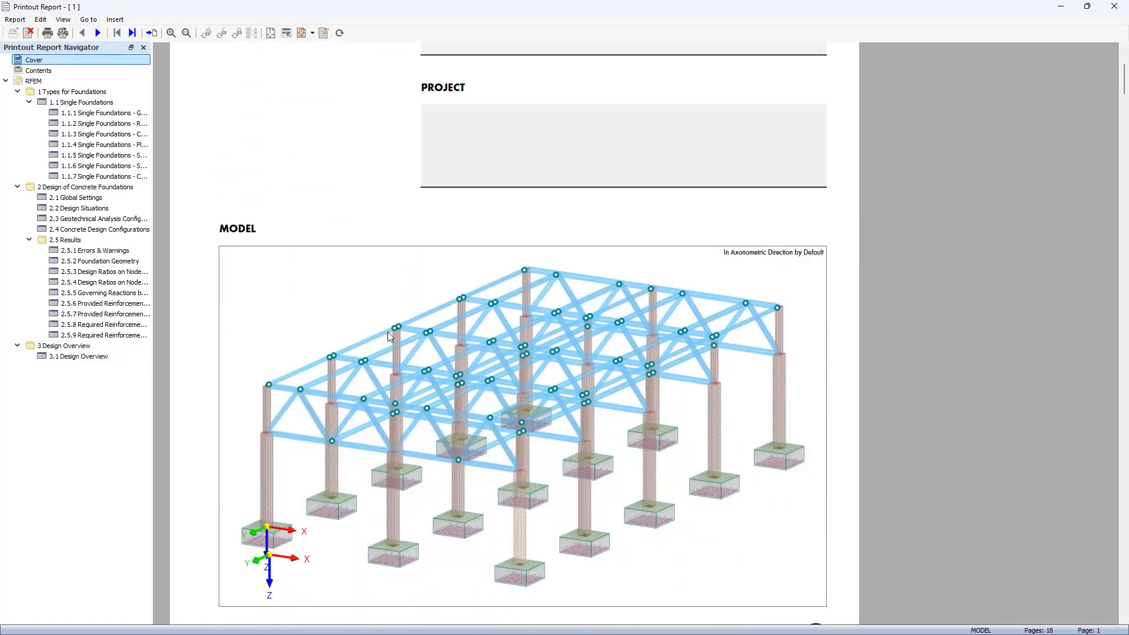
pyautogui.scroll(13, 848, 421)
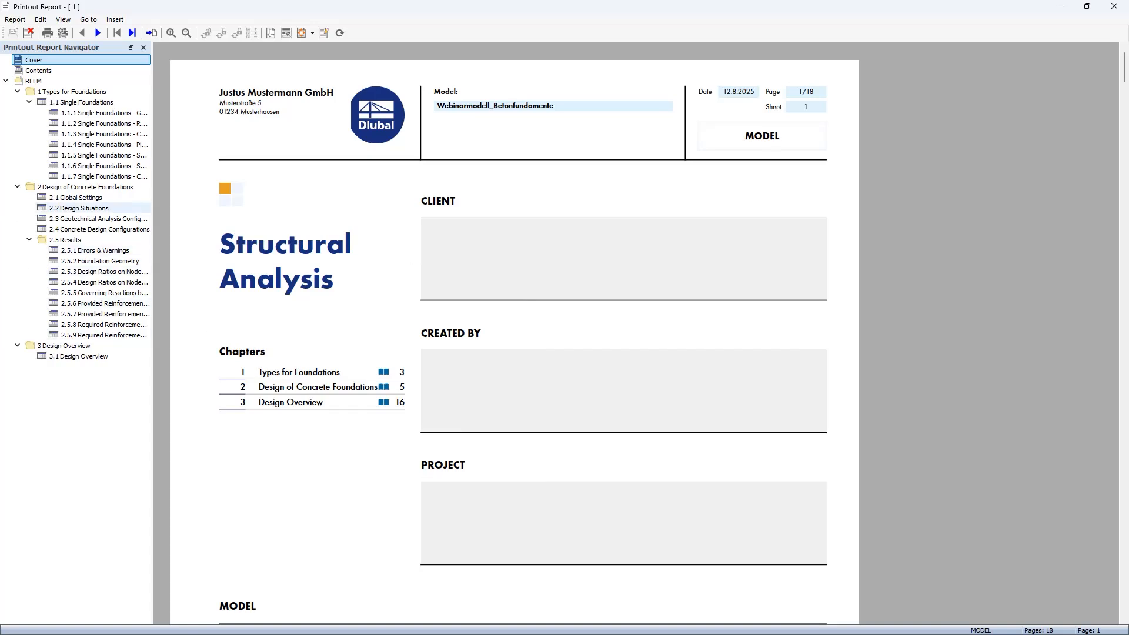
# - Minimize the printout report and show the hall model in isometric view
pyautogui.hotkey('alt', 'Tab')
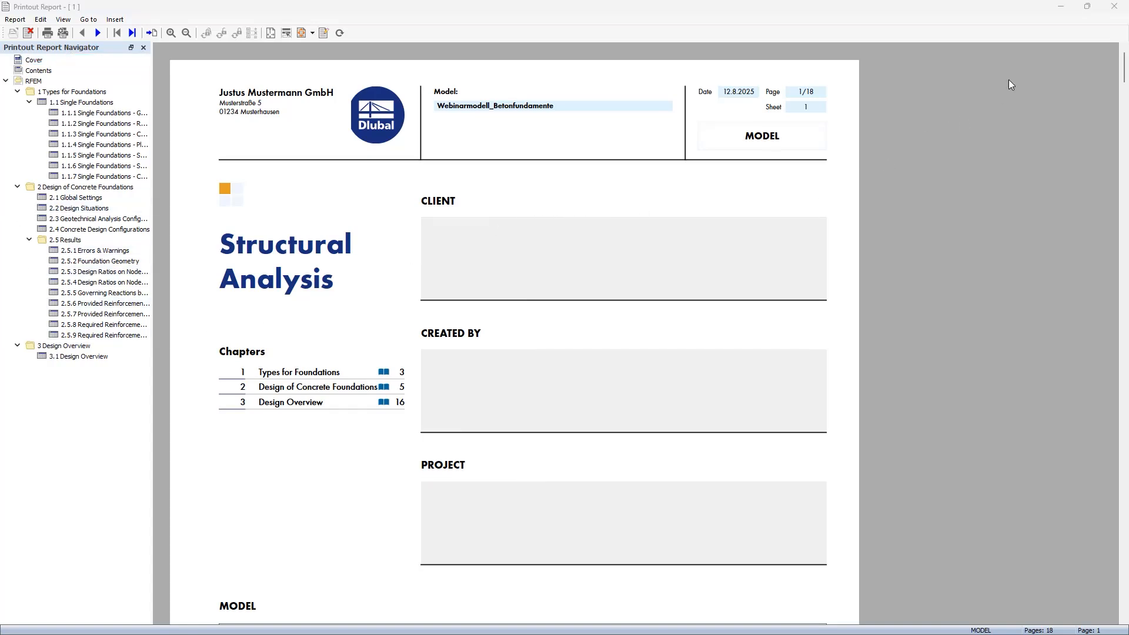
pyautogui.click(1060, 10)
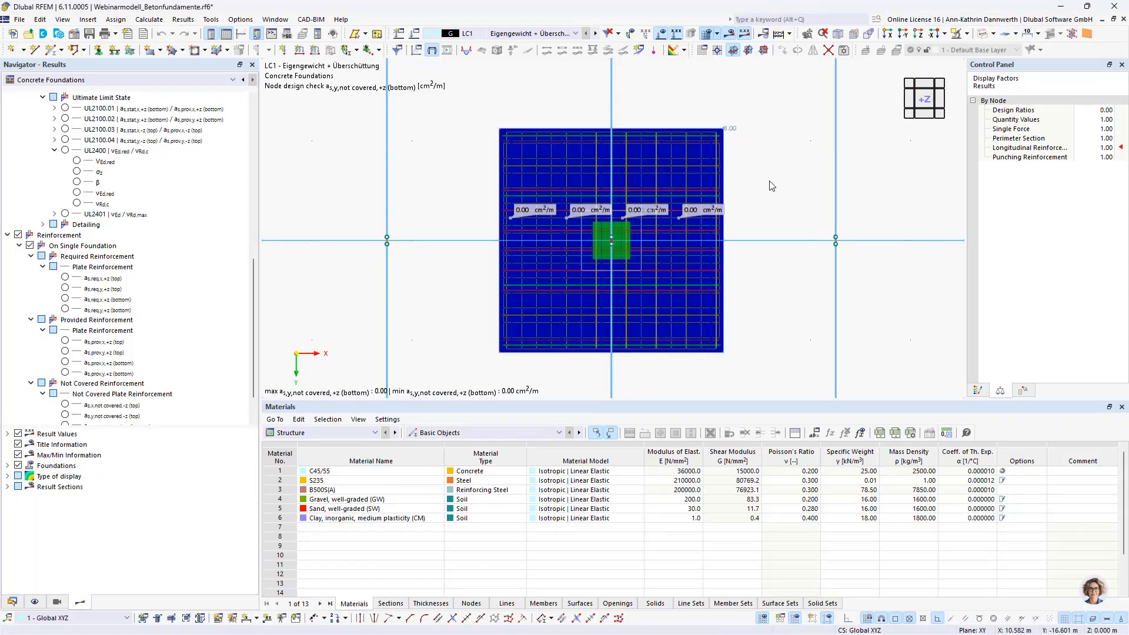
pyautogui.hotkey('ctrl', 'alt', 'i')
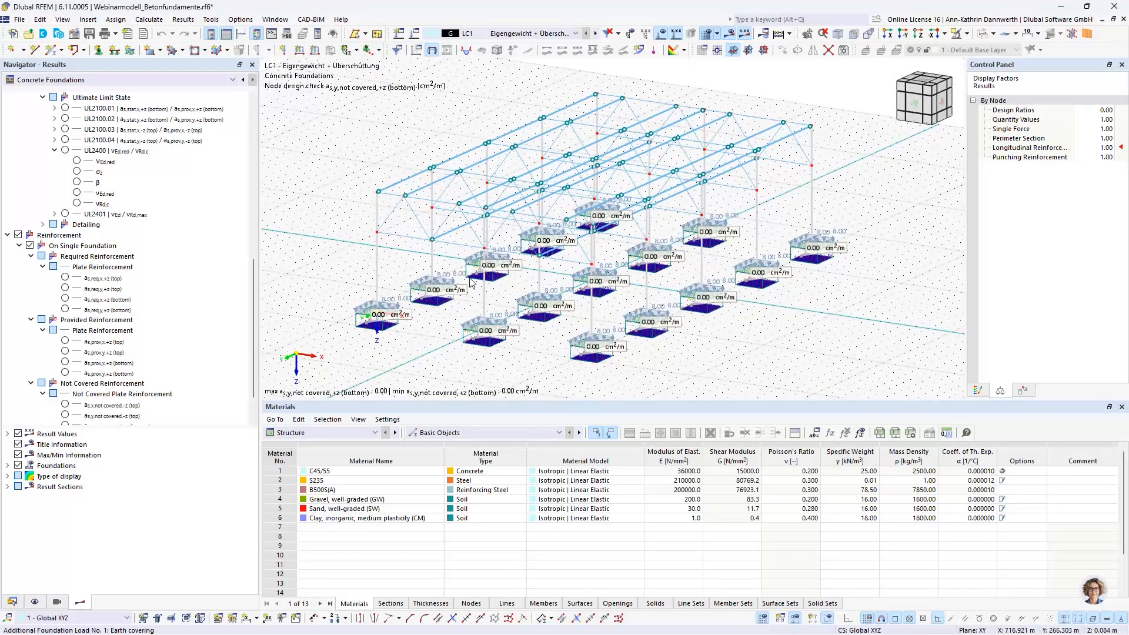
# - Open the reinforcement layout from the single foundation's plate reinforcement settings and hide the top reinforcement
pyautogui.doubleClick(370, 321)
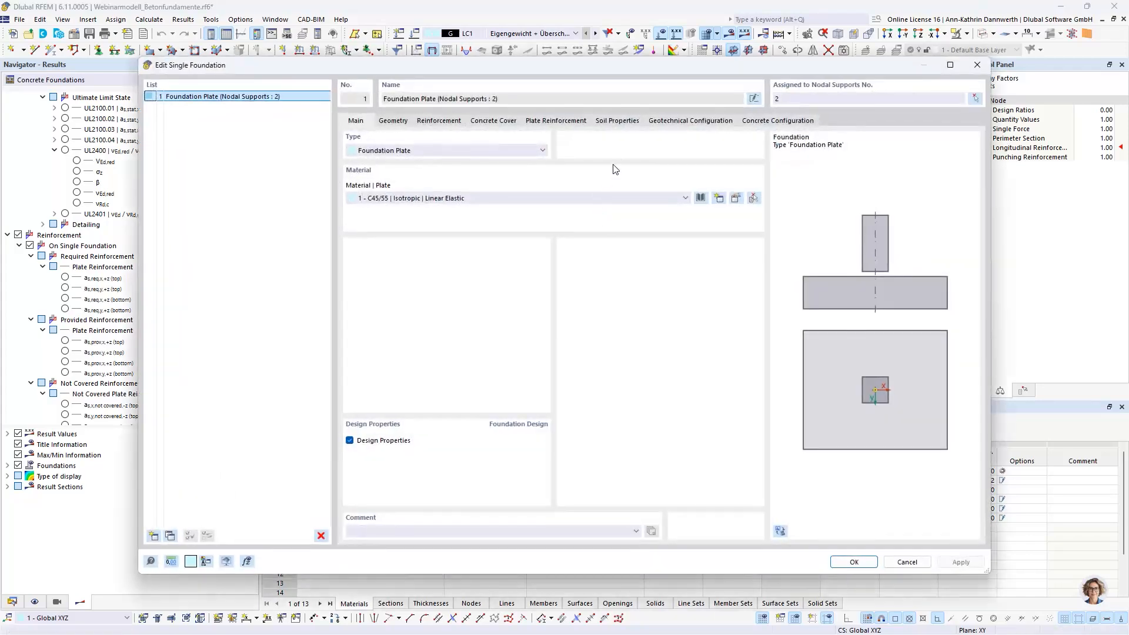
pyautogui.click(557, 121)
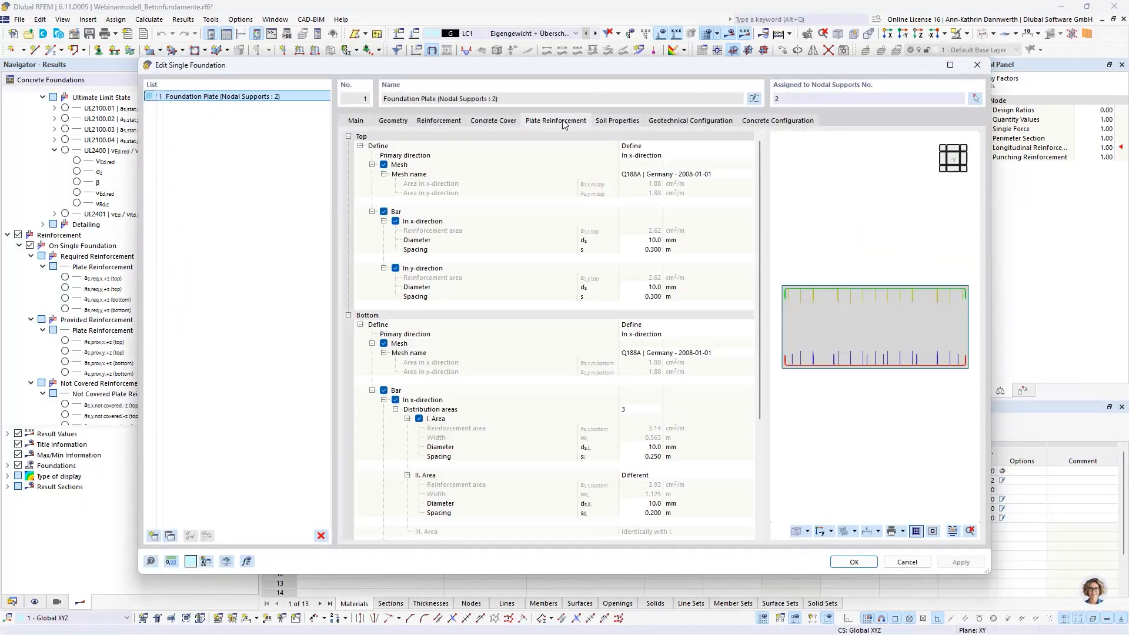
pyautogui.click(952, 531)
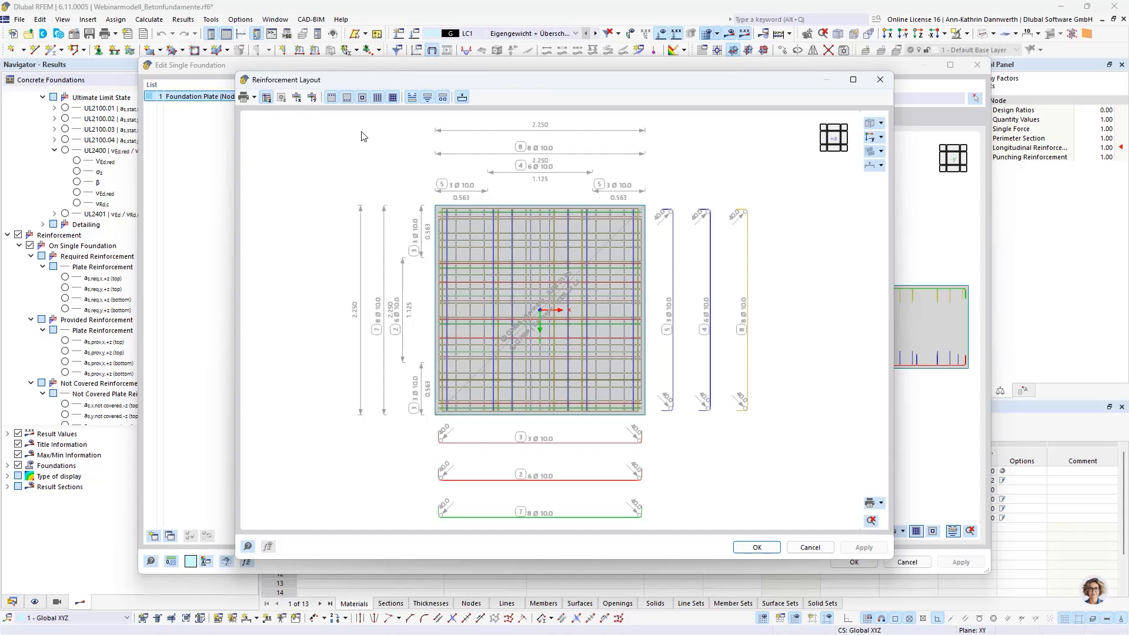
pyautogui.click(332, 98)
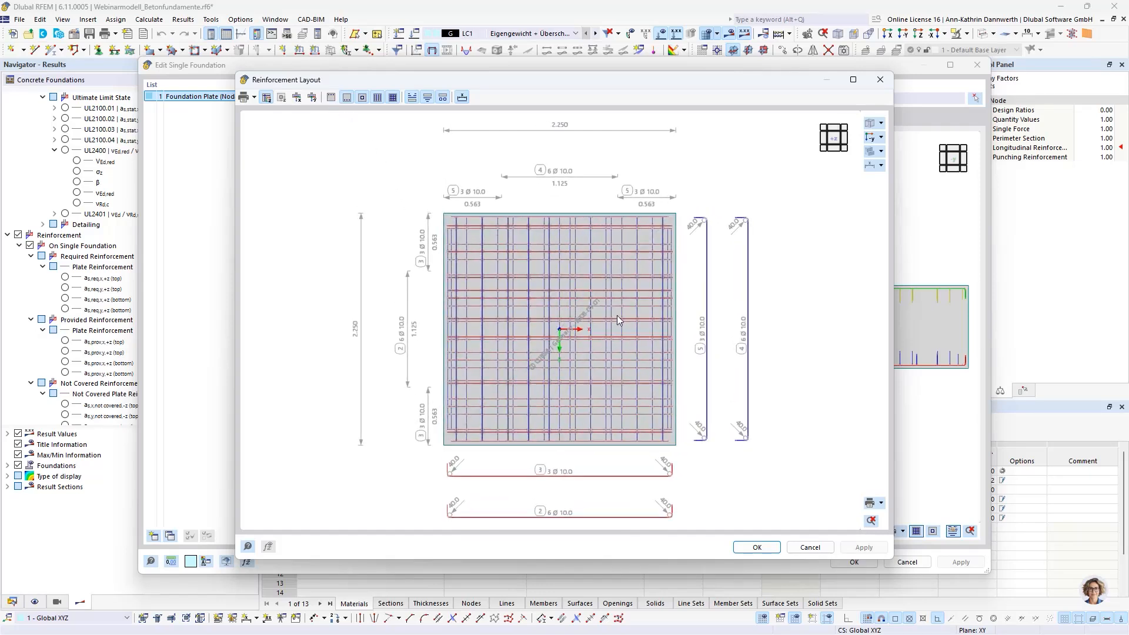
# - Send the bottom reinforcement layout graphic to the printout report with the custom name "reinforcement bottom"
pyautogui.click(882, 503)
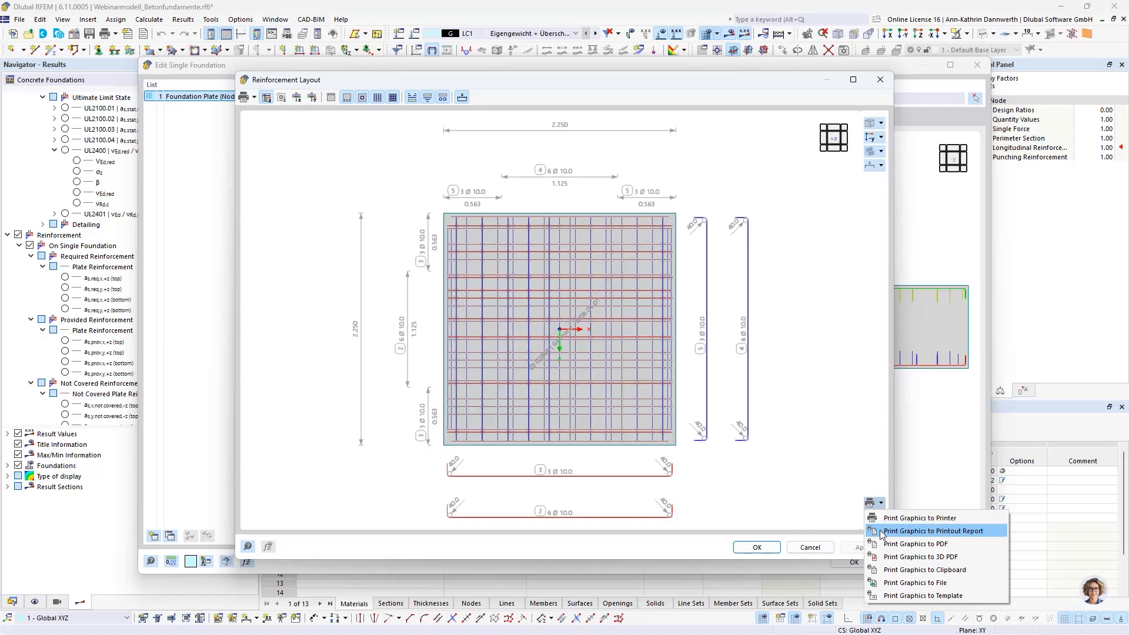
pyautogui.click(882, 532)
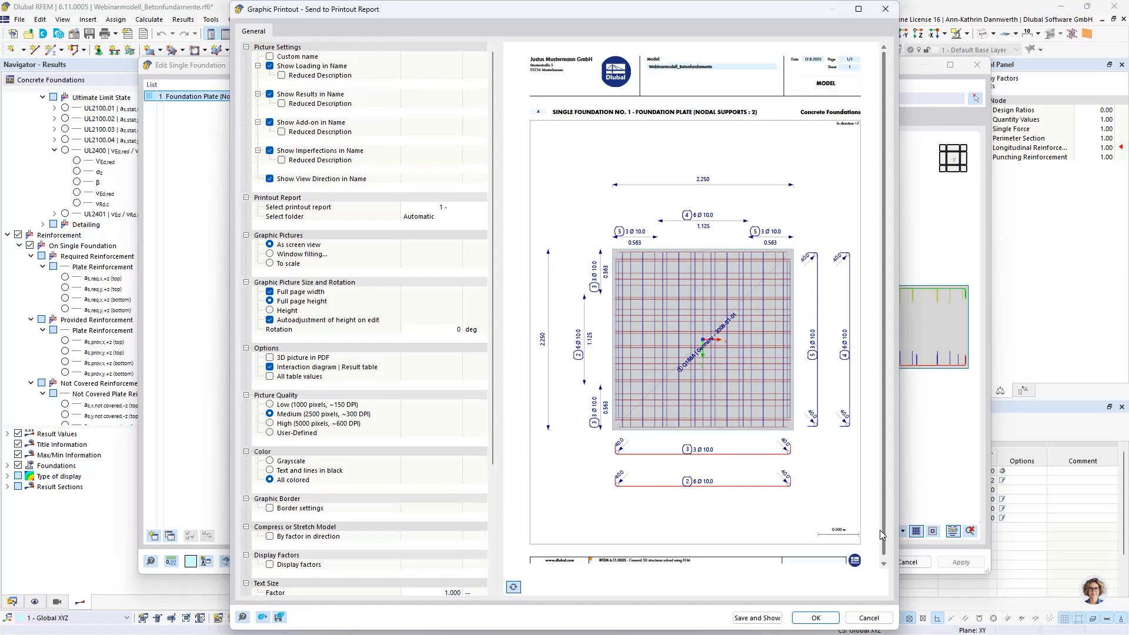
pyautogui.click(270, 57)
pyautogui.click(442, 58)
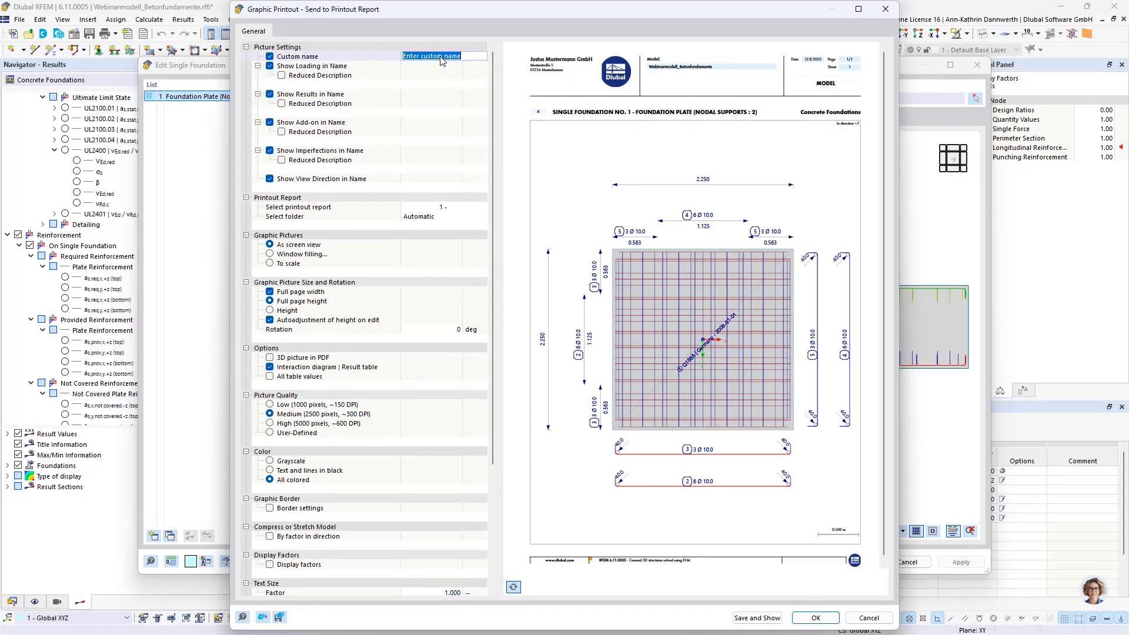
pyautogui.write('reinforcement bottom')
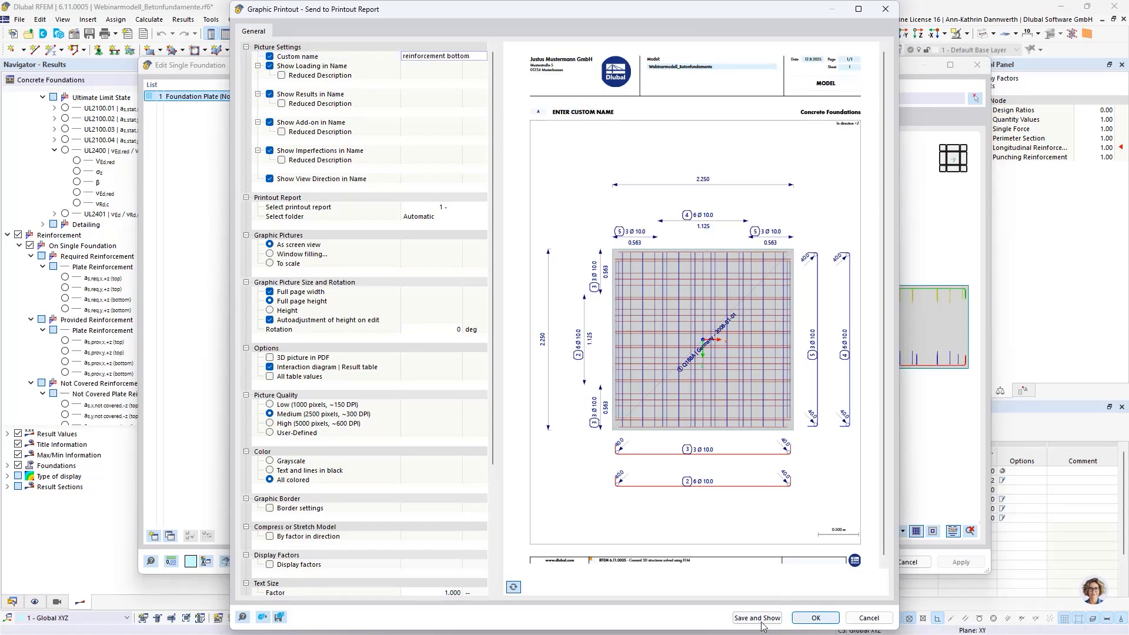
pyautogui.click(818, 619)
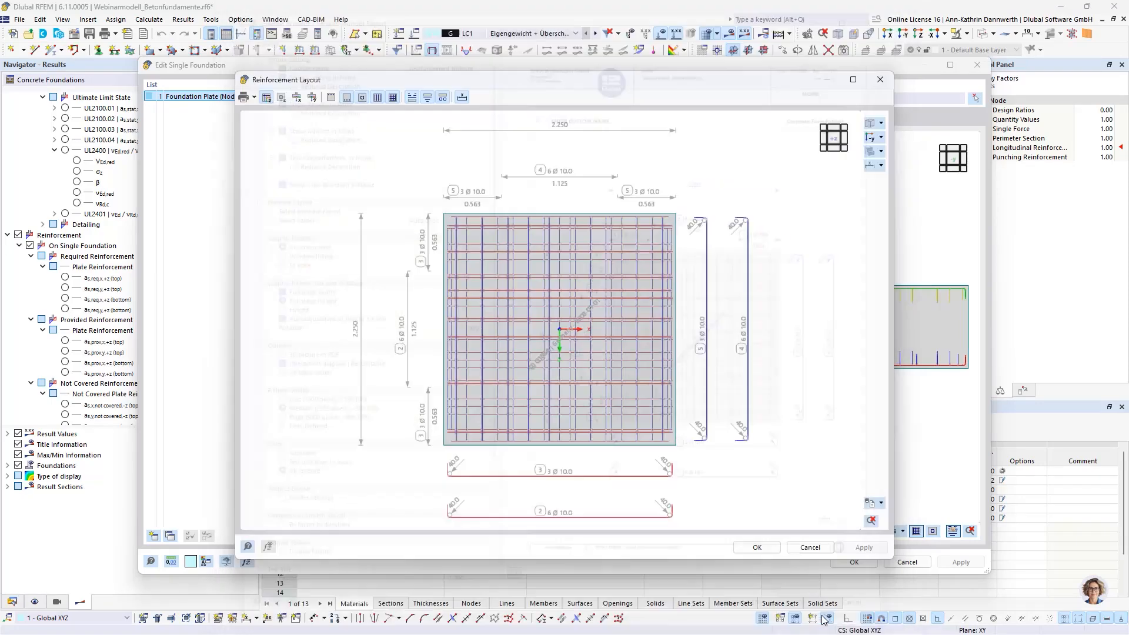
# - Switch the layout to the top reinforcement, send it to the printout report as "reinforcement top", and close the foundation dialogs
pyautogui.click(331, 98)
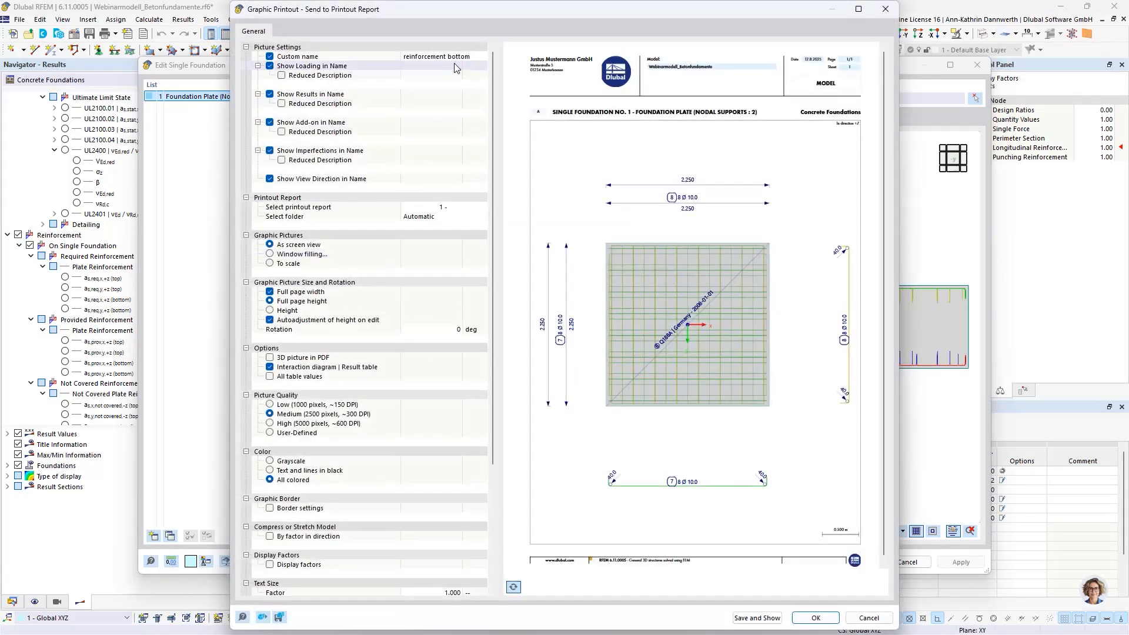
pyautogui.click(458, 57)
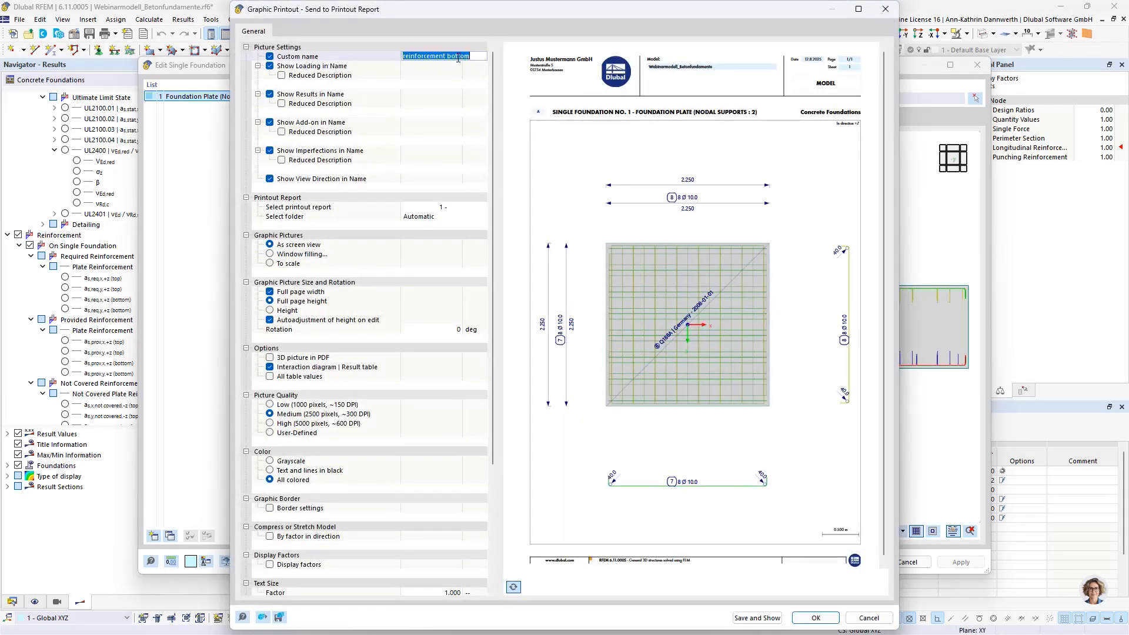
pyautogui.write('reinforcement t')
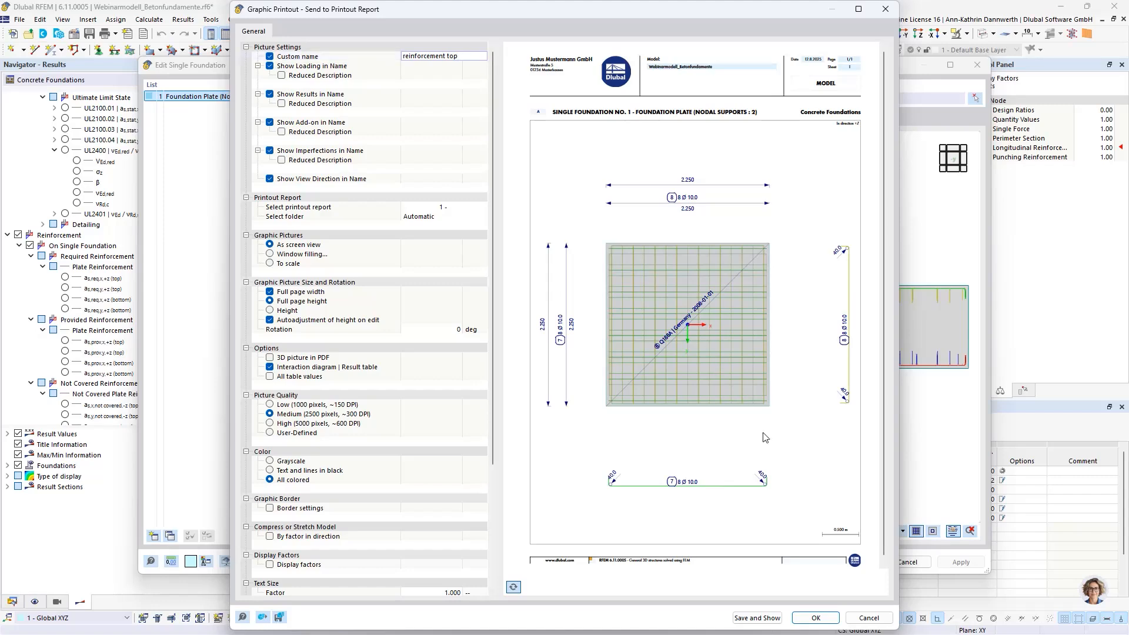
pyautogui.click(812, 617)
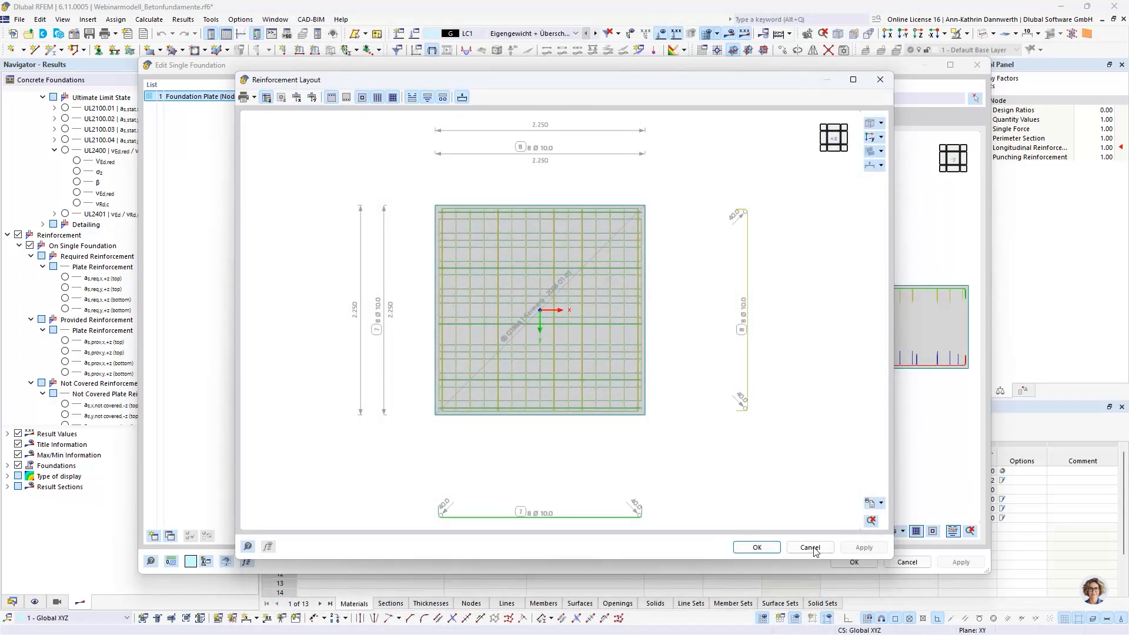
pyautogui.click(906, 565)
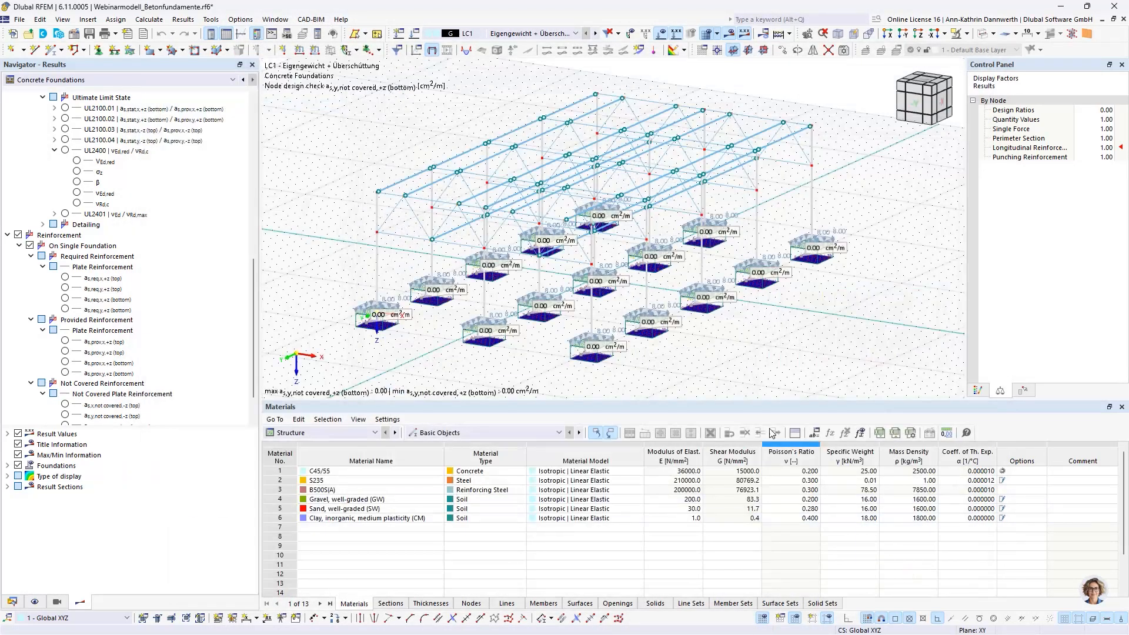
# - Shrink the table area and display the Governing Results table of the Concrete Foundations design
pyautogui.moveTo(700, 400); pyautogui.dragTo(699, 431)
pyautogui.click(447, 464)
pyautogui.click(443, 568)
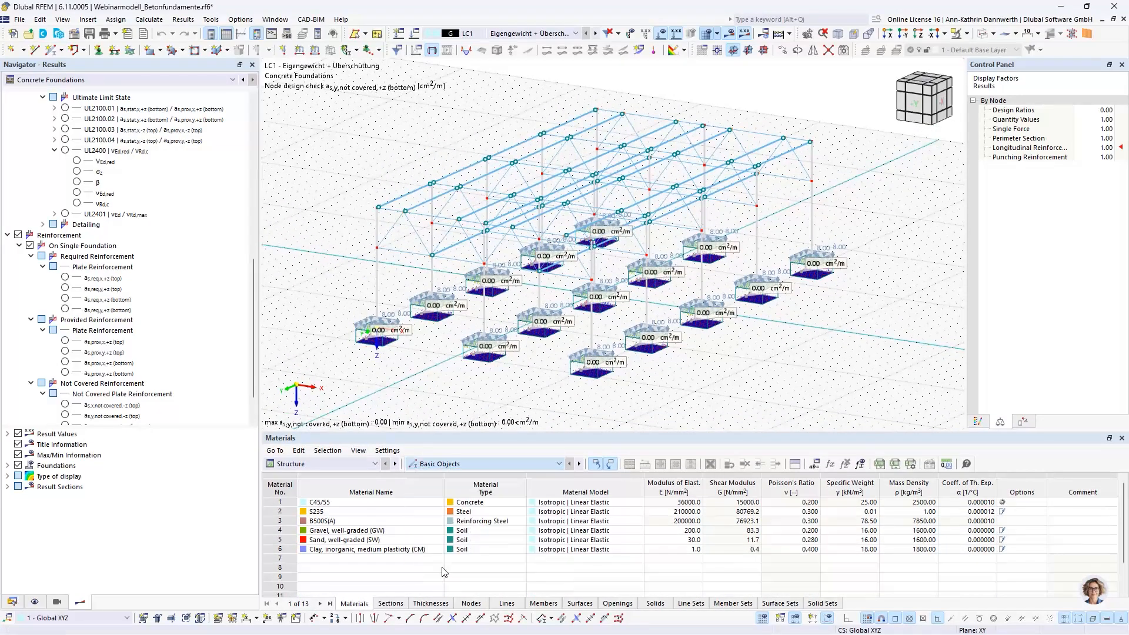
pyautogui.click(441, 464)
pyautogui.click(360, 464)
pyautogui.click(346, 545)
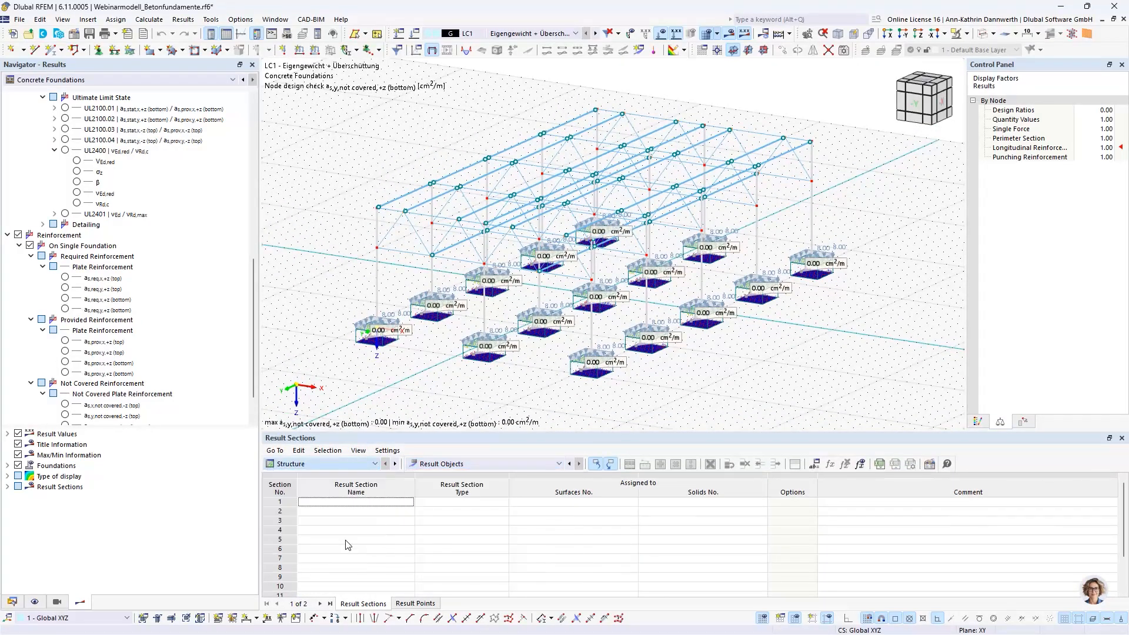
pyautogui.click(452, 464)
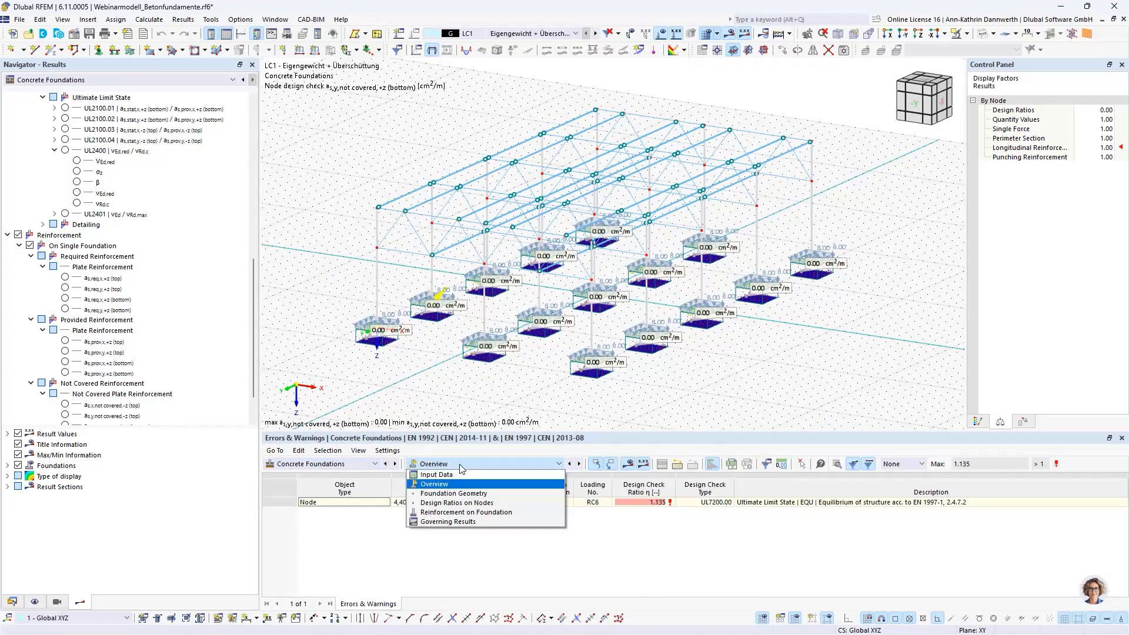
pyautogui.click(466, 524)
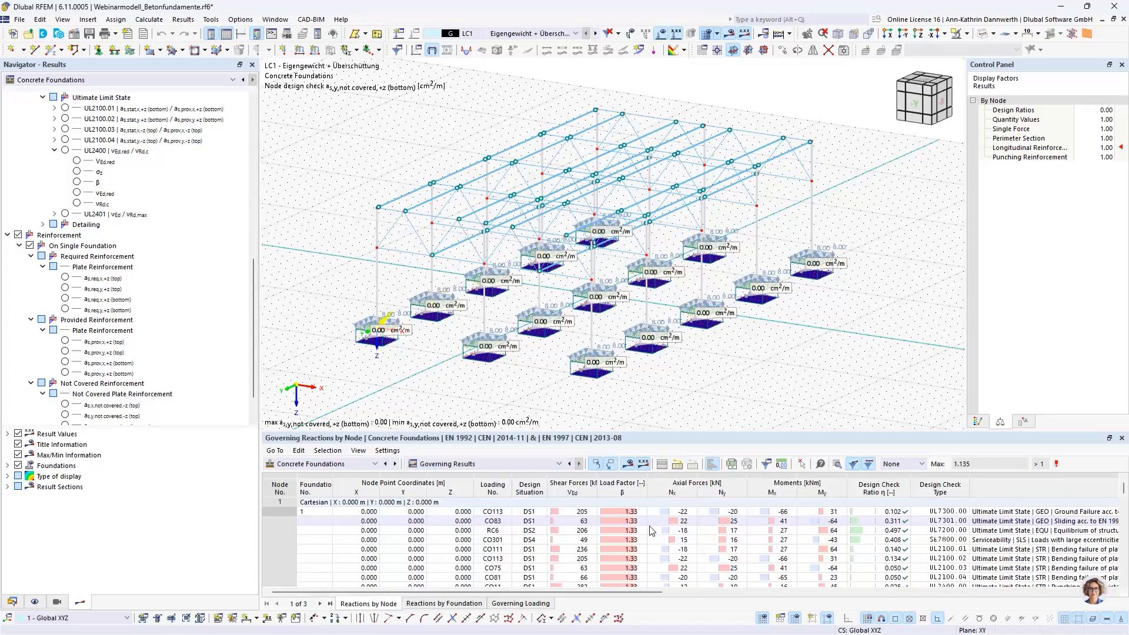
# - Send the design check details of node 1's UL7200 equilibrium check to the printout report and close the details
pyautogui.click(1000, 530)
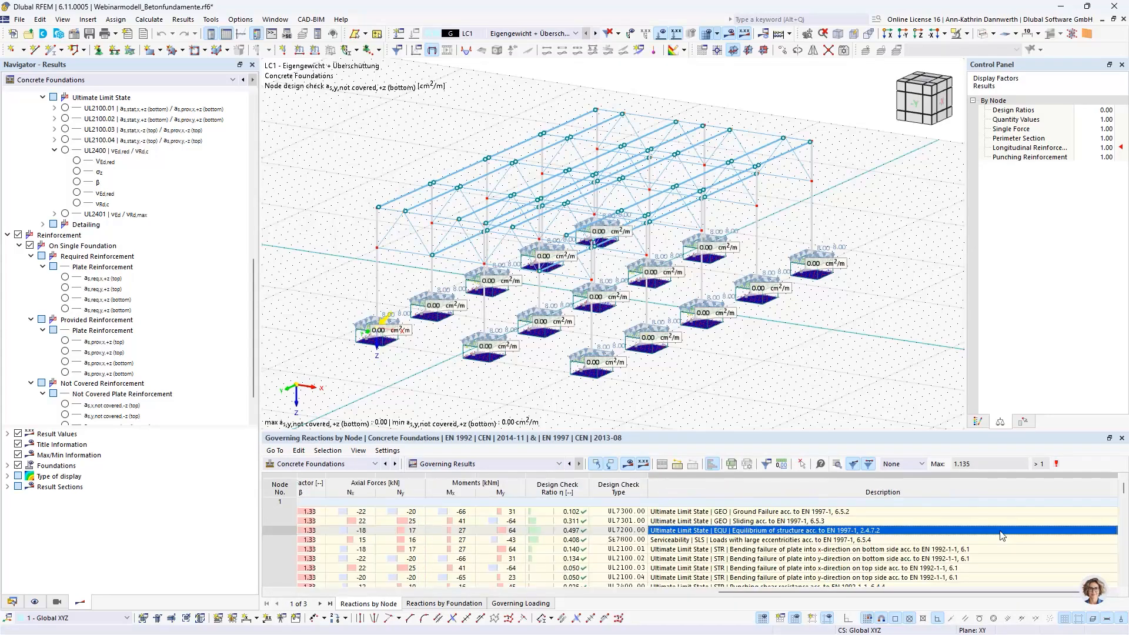
pyautogui.doubleClick(739, 533)
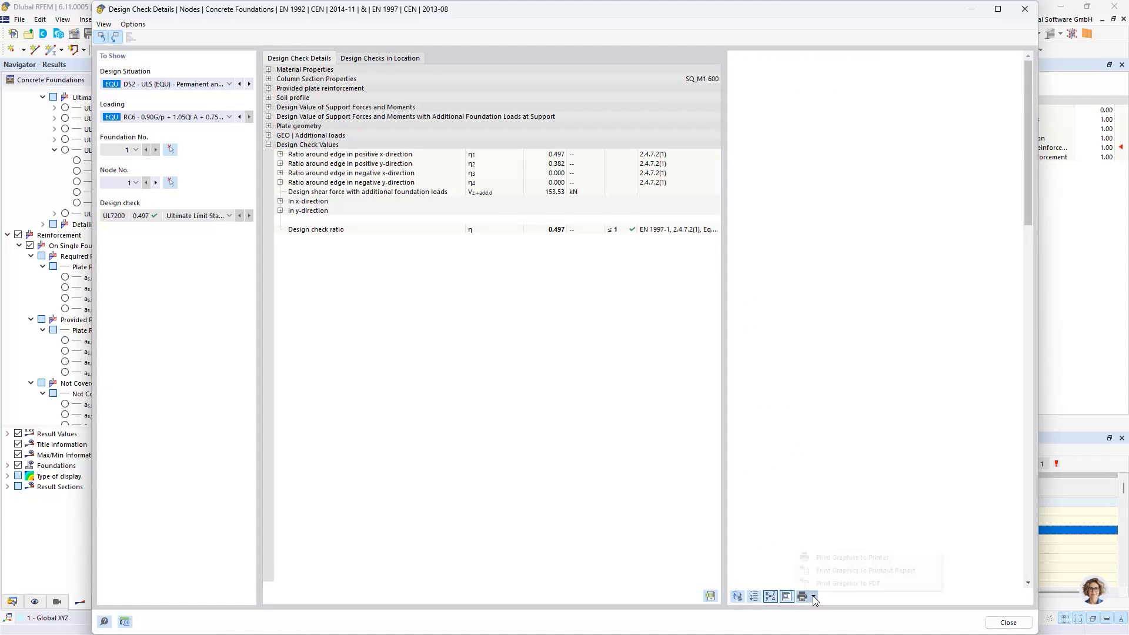
pyautogui.click(813, 597)
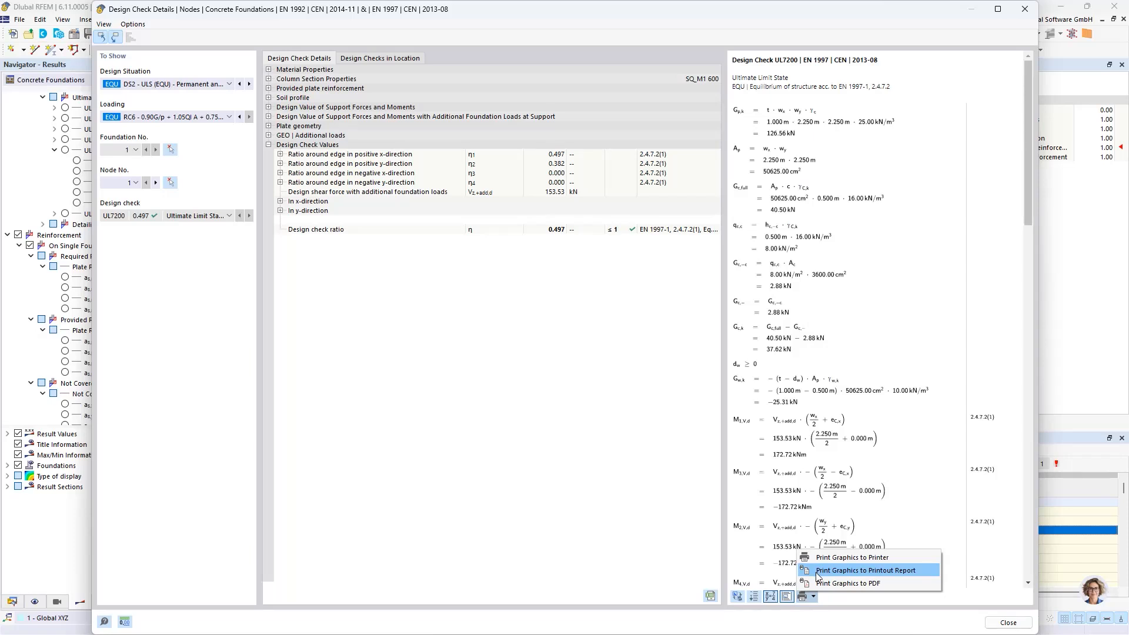
pyautogui.click(817, 576)
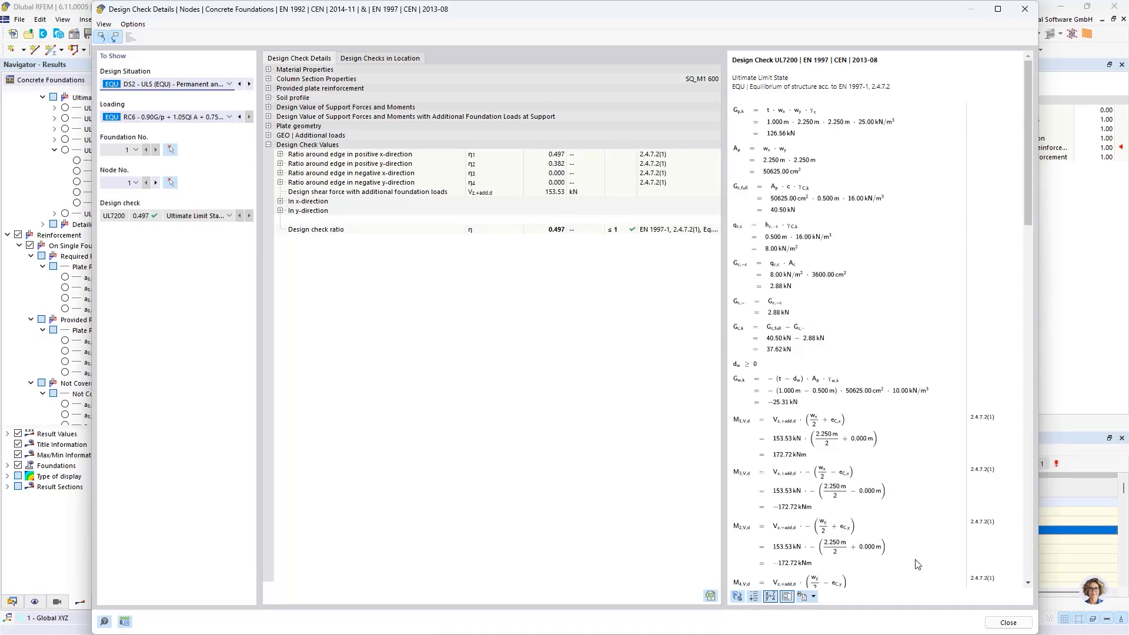
pyautogui.click(1008, 622)
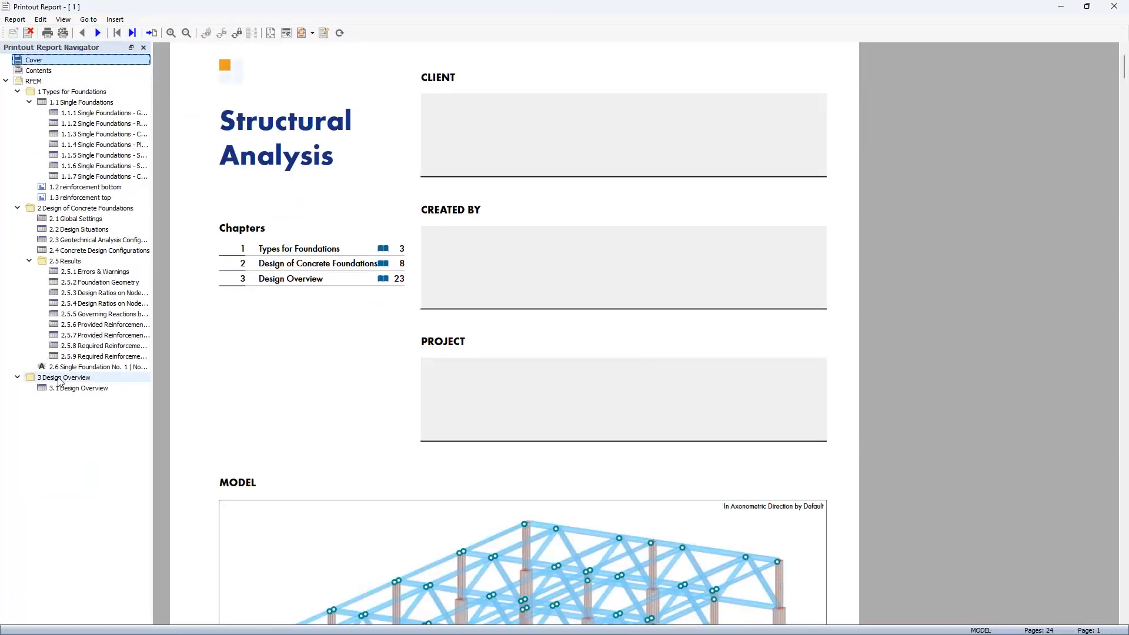
# - Review the UL7200 equilibrium check formulas and symbol legend for single foundation no. 1 in report section 2.6
pyautogui.click(88, 367)
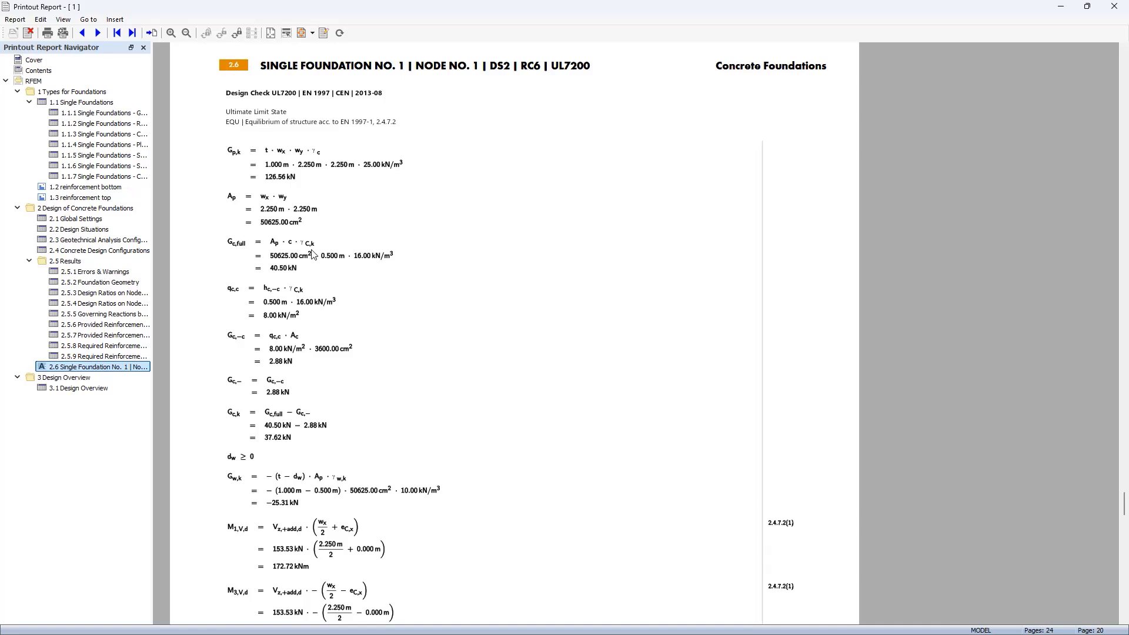
pyautogui.scroll(-10, 313, 255)
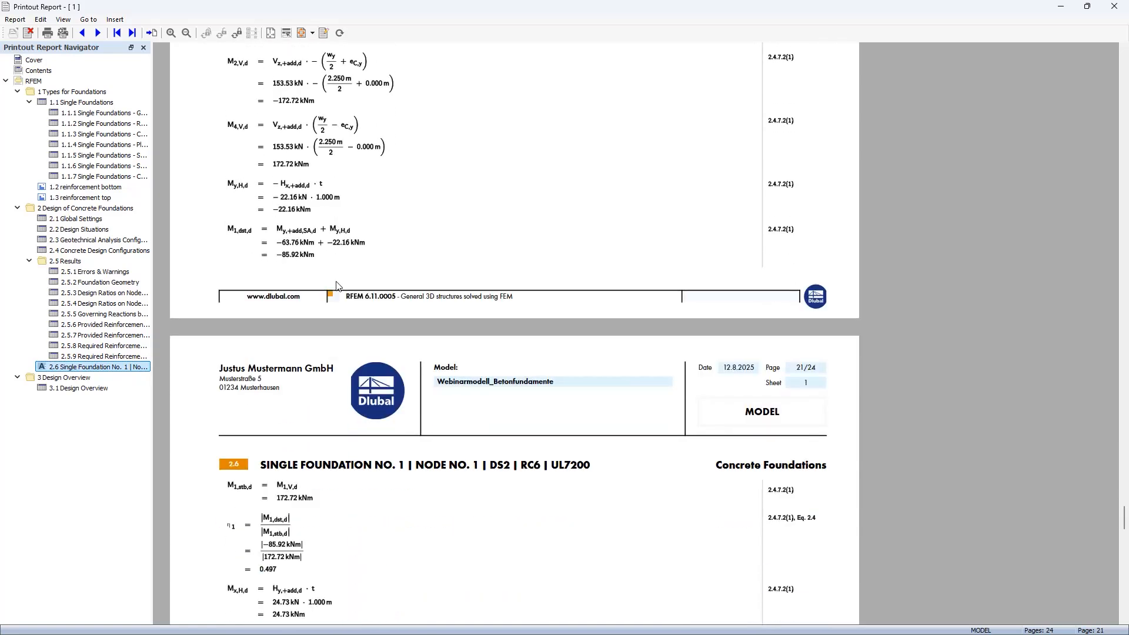
pyautogui.scroll(-10, 336, 285)
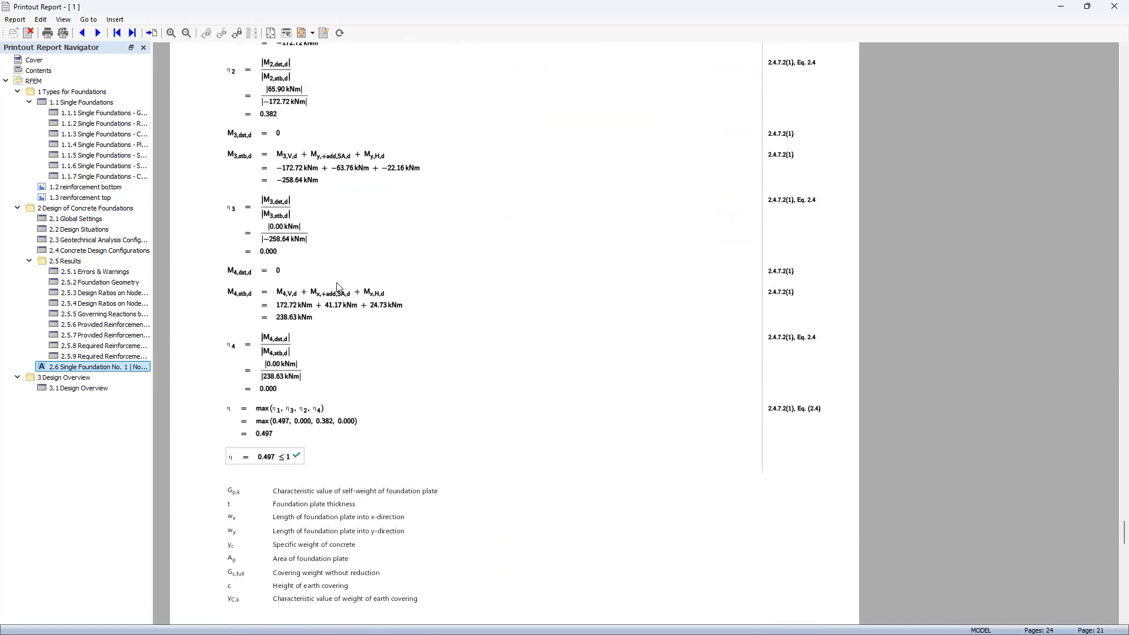
pyautogui.scroll(-10, 337, 285)
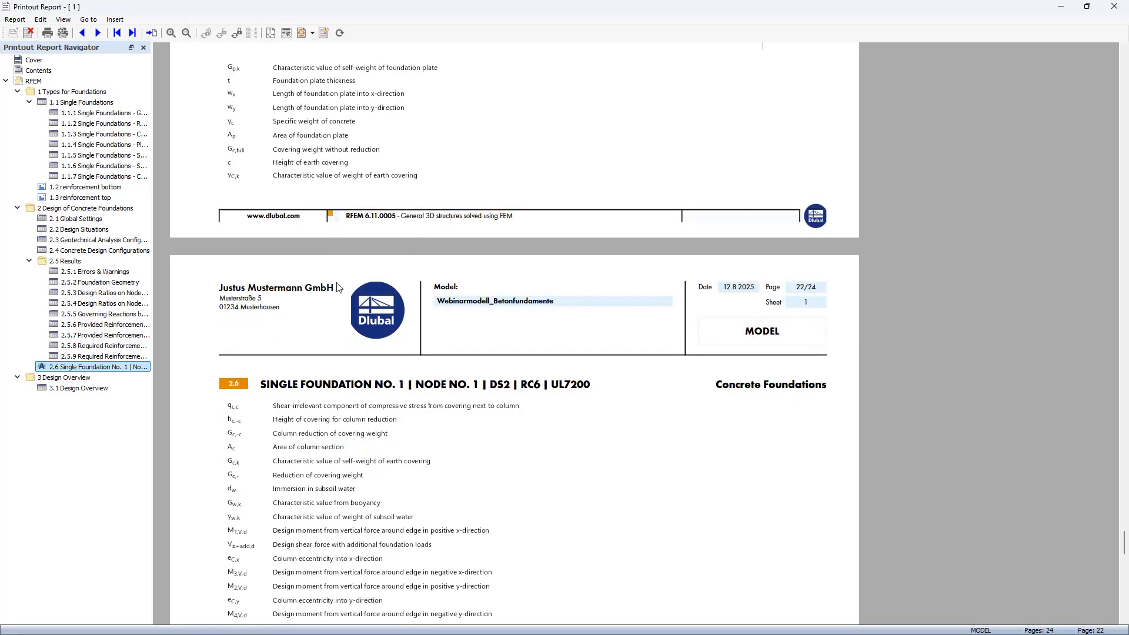
pyautogui.scroll(-10, 337, 286)
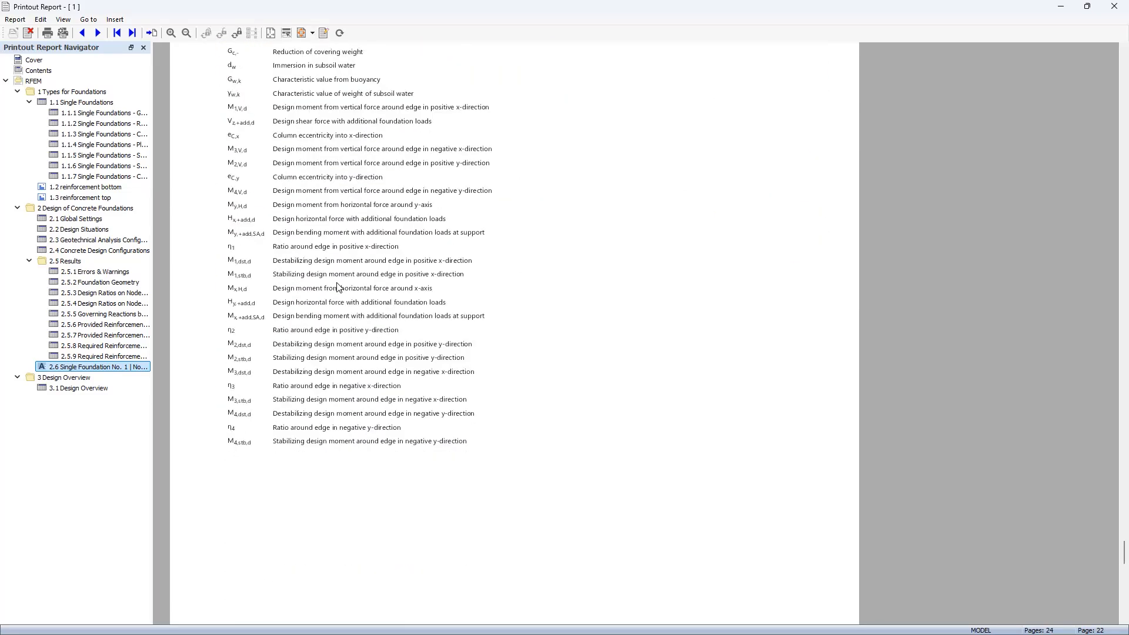
pyautogui.scroll(-3, 338, 287)
pyautogui.scroll(5, 339, 287)
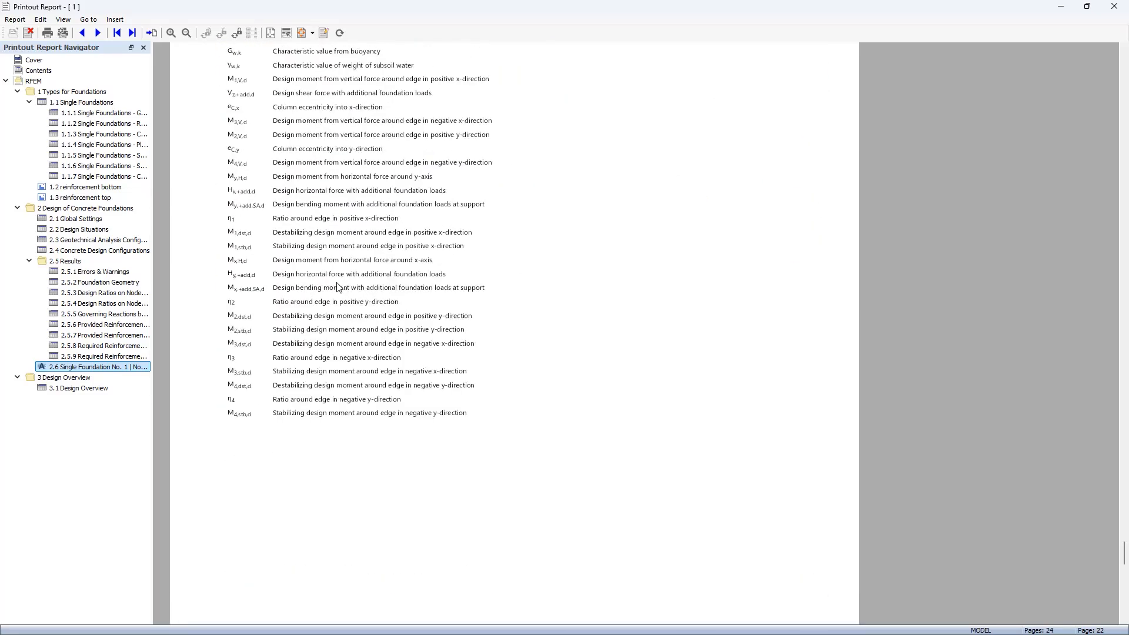
# - Examine the bottom and top reinforcement graphics in the report and minimize the report
pyautogui.click(104, 187)
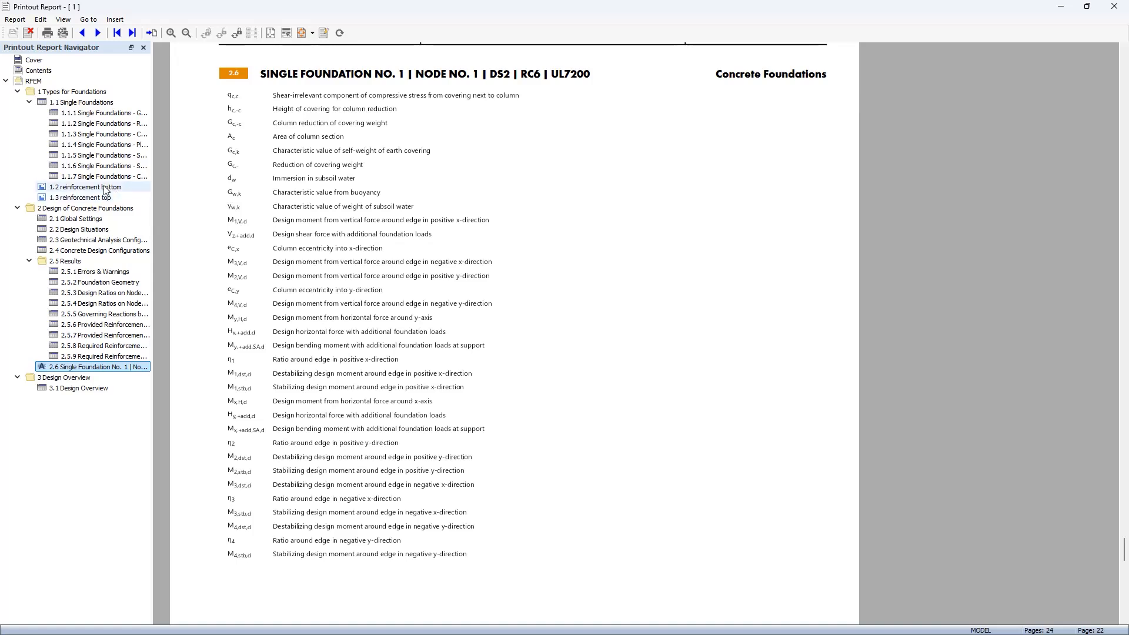
pyautogui.scroll(-4, 305, 238)
pyautogui.scroll(-4, 305, 239)
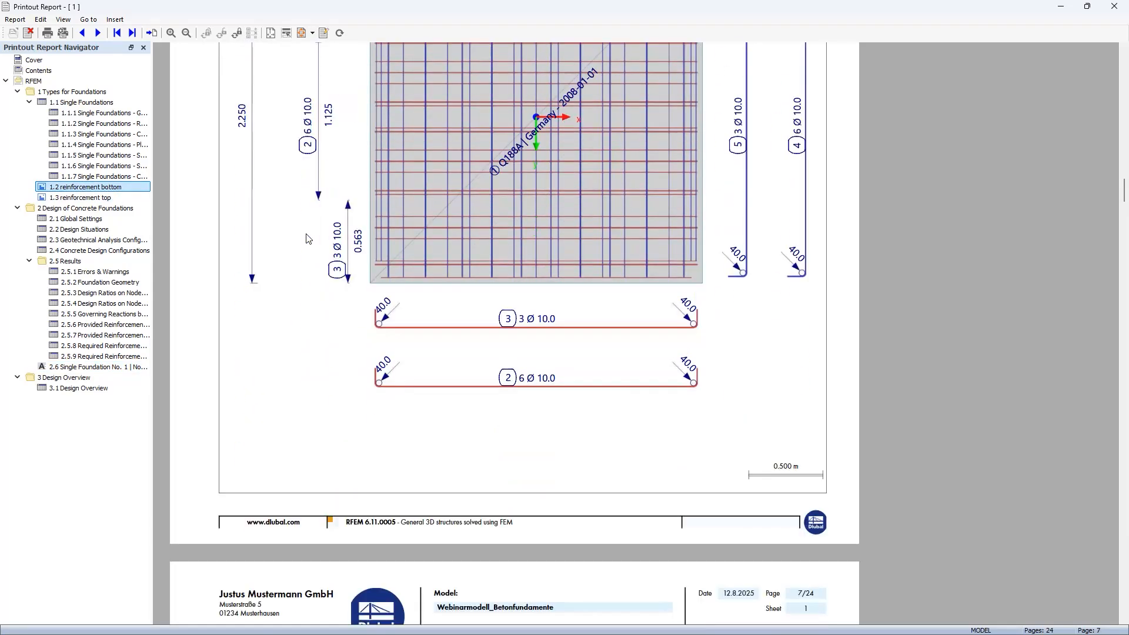
pyautogui.click(82, 198)
pyautogui.scroll(-4, 336, 220)
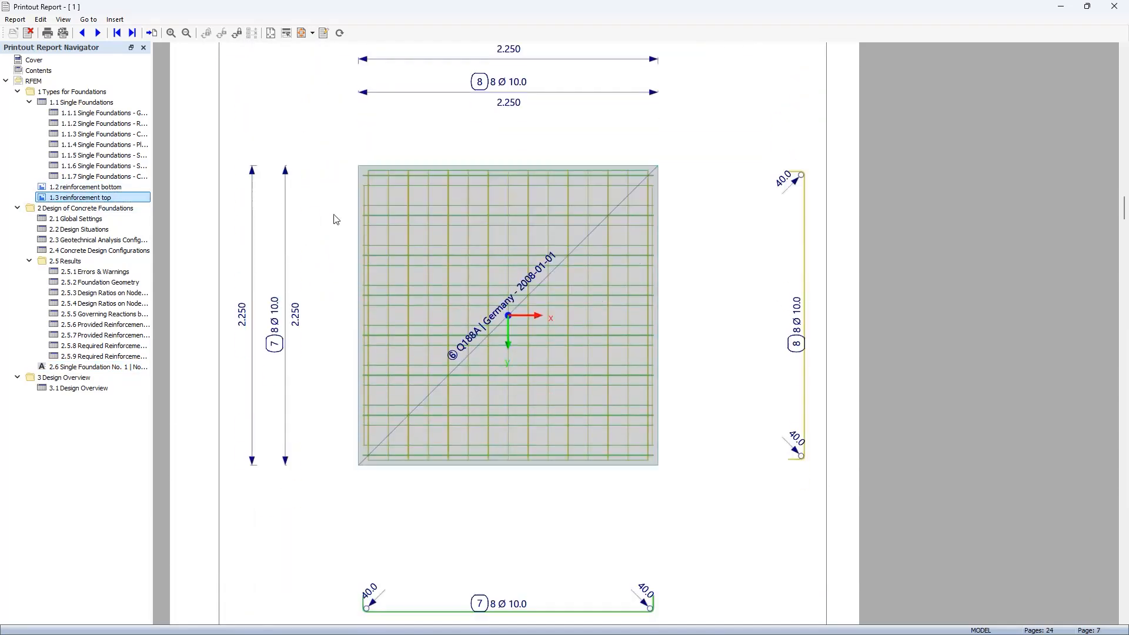
pyautogui.click(1060, 7)
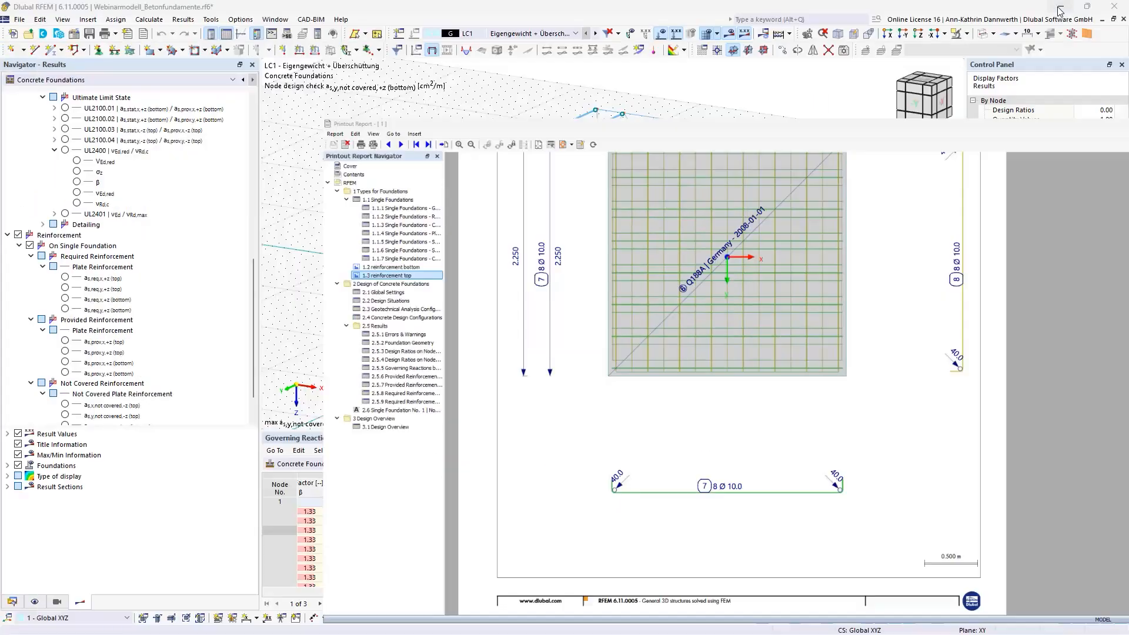
# - Display the required bottom x-direction plate reinforcement in top view, framed on one central foundation, with the results table shrunk
pyautogui.click(926, 83)
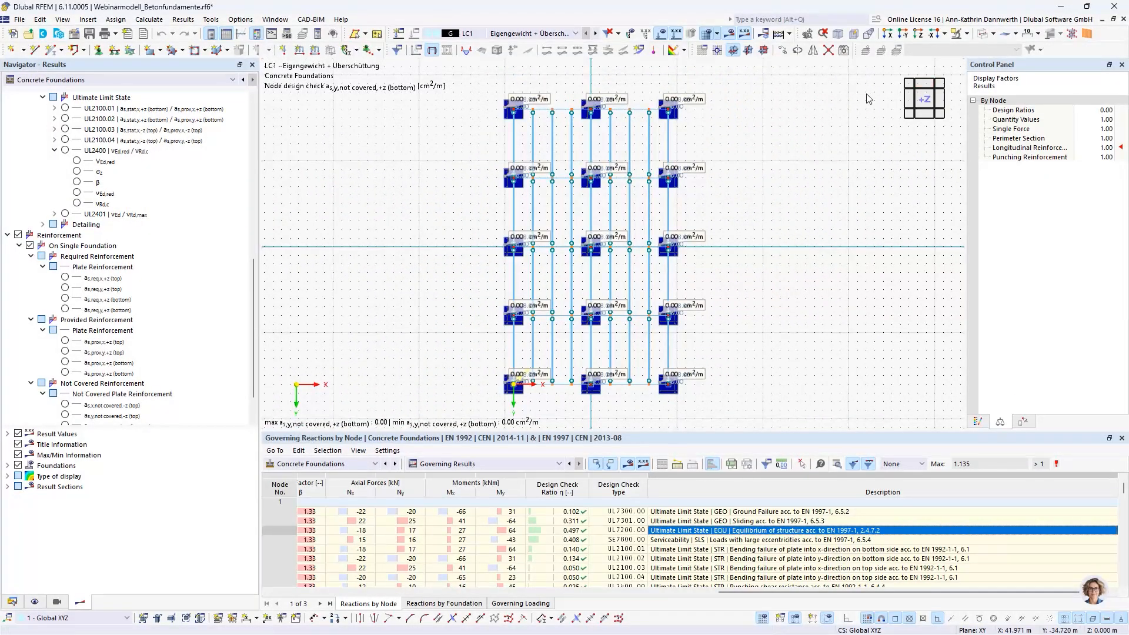
pyautogui.scroll(2, 640, 202)
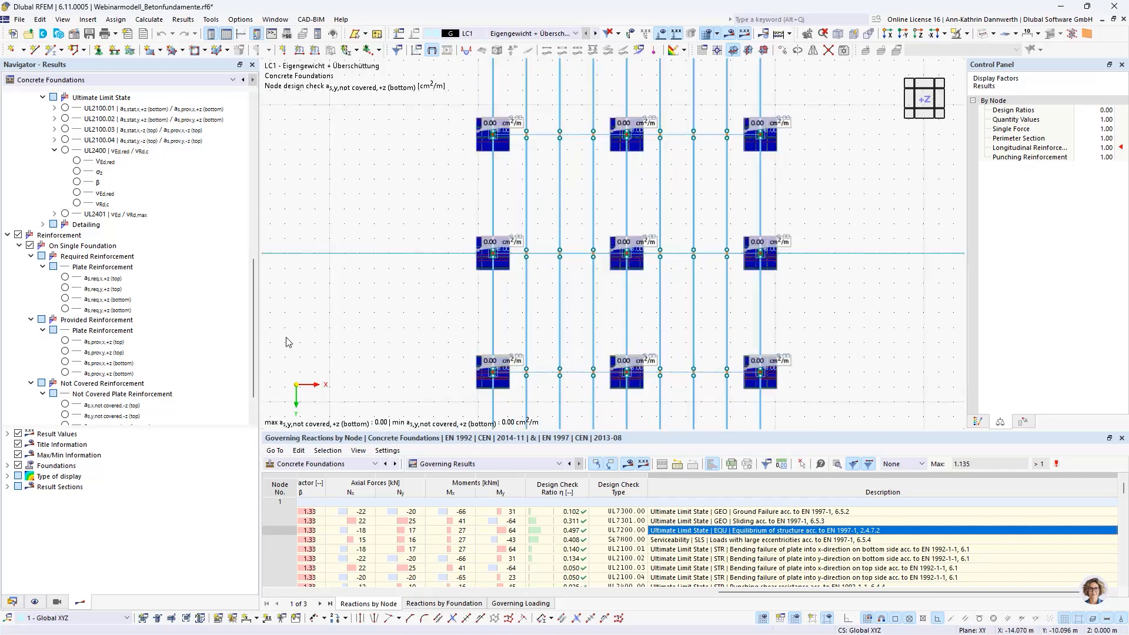
pyautogui.click(64, 300)
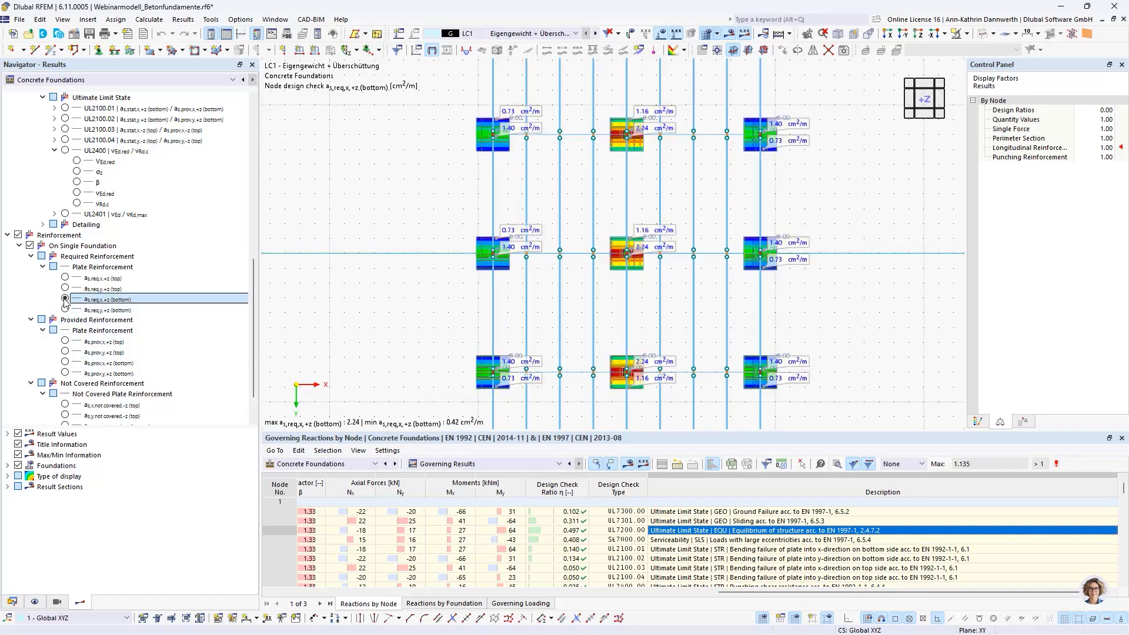
pyautogui.scroll(3, 633, 250)
pyautogui.scroll(5, 632, 250)
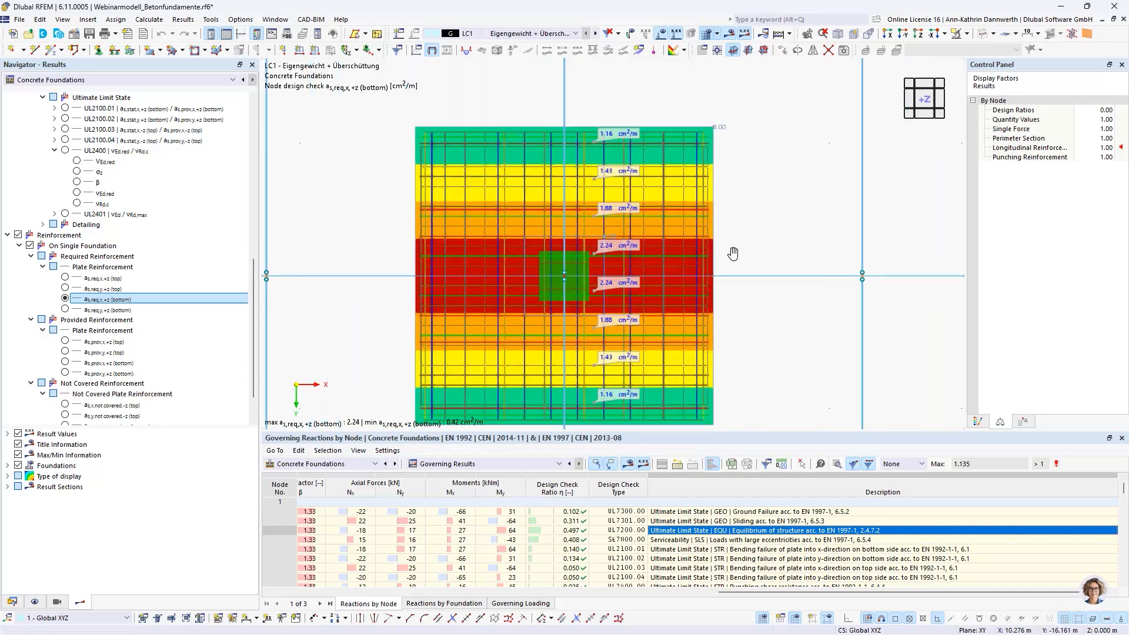
pyautogui.scroll(2, 738, 241)
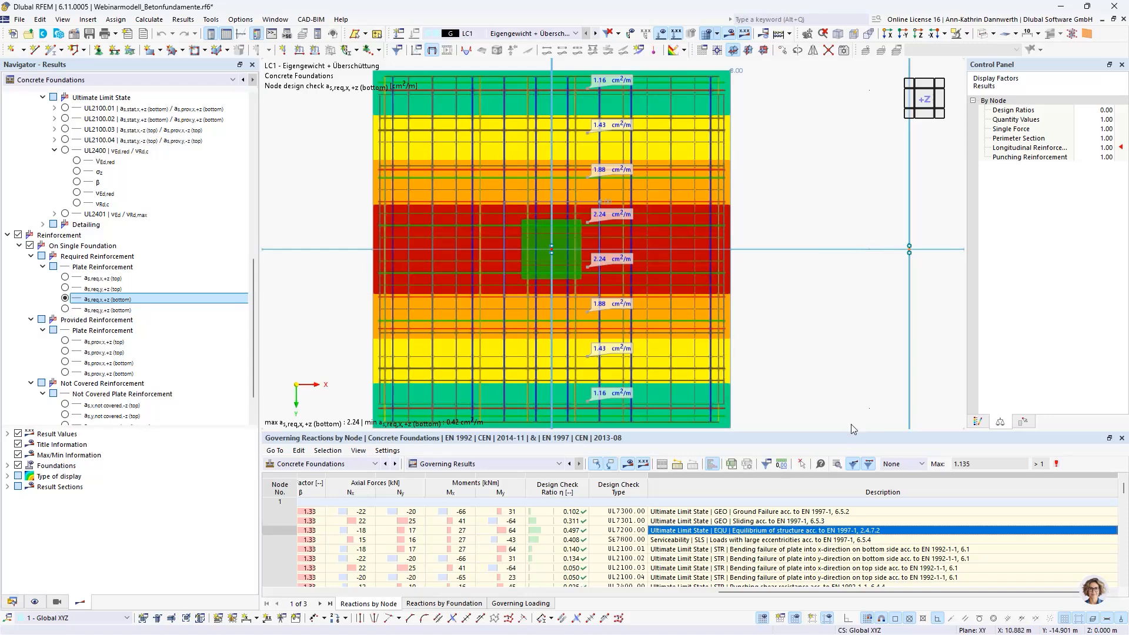
pyautogui.moveTo(828, 429); pyautogui.dragTo(829, 497)
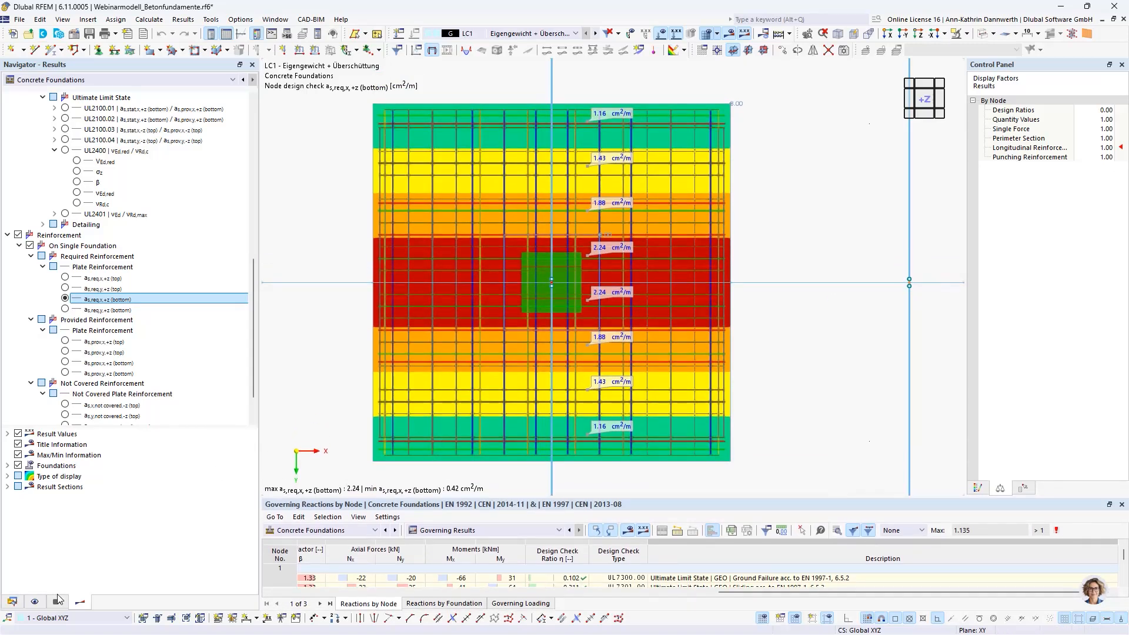
# - Hide the concrete foundations' reinforcement, the nodes, the types for nodes and the lines in the model display
pyautogui.click(35, 602)
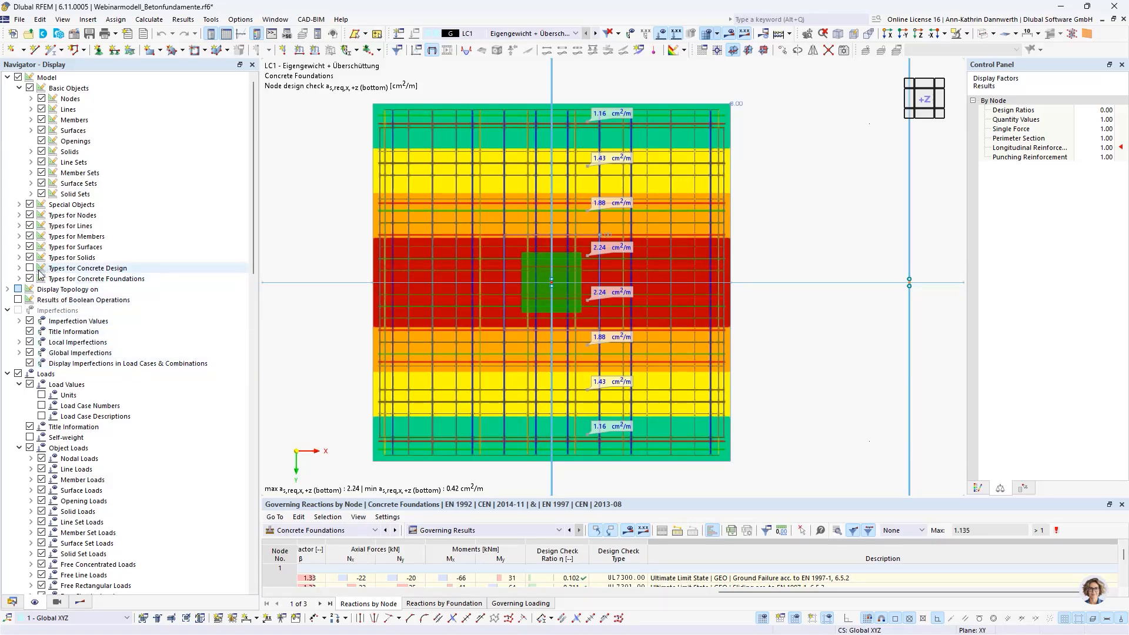
pyautogui.click(19, 278)
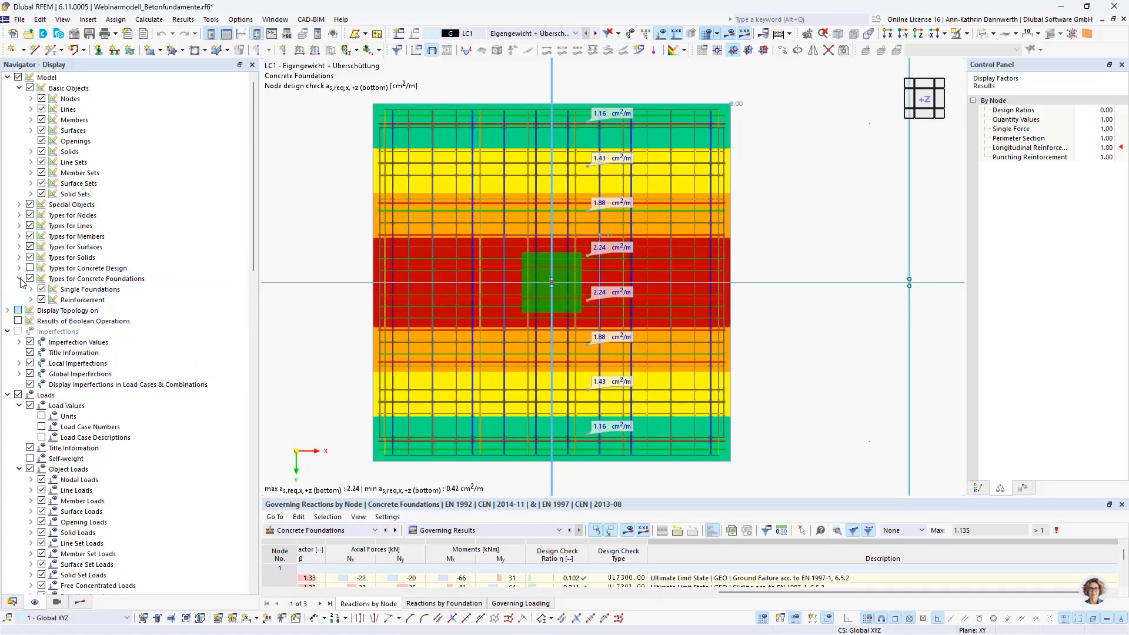
pyautogui.click(41, 300)
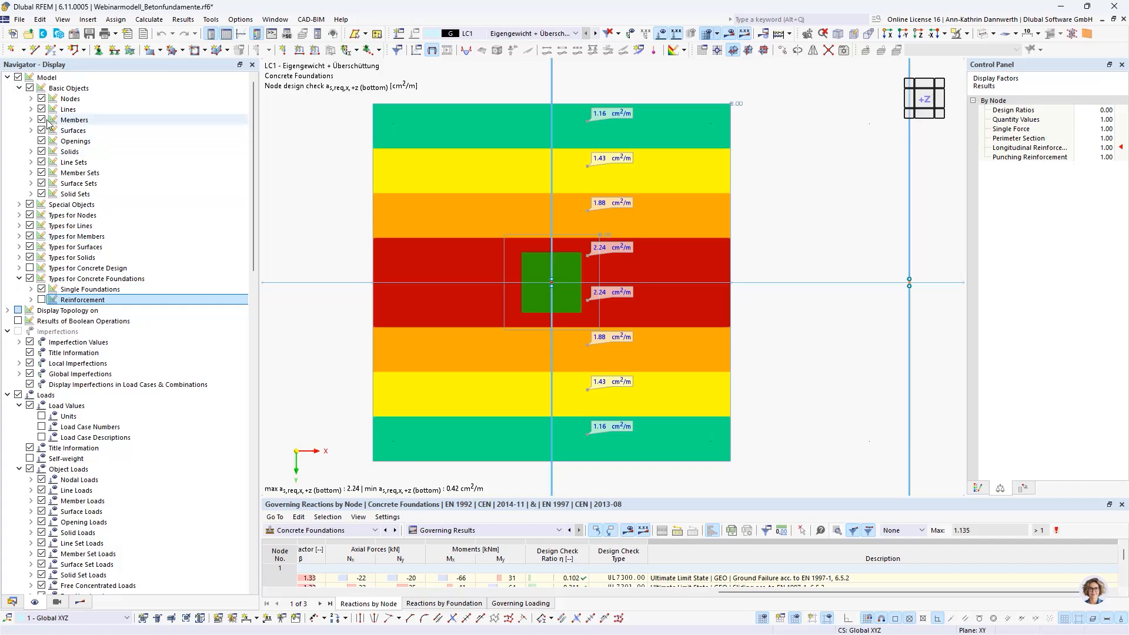
pyautogui.click(42, 98)
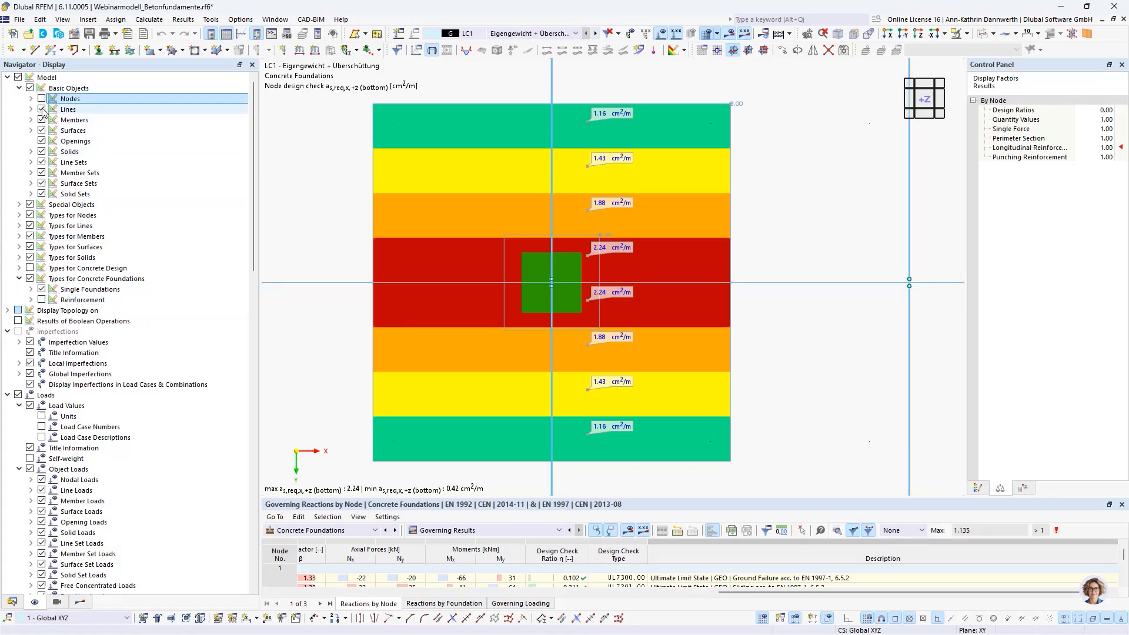
pyautogui.click(33, 215)
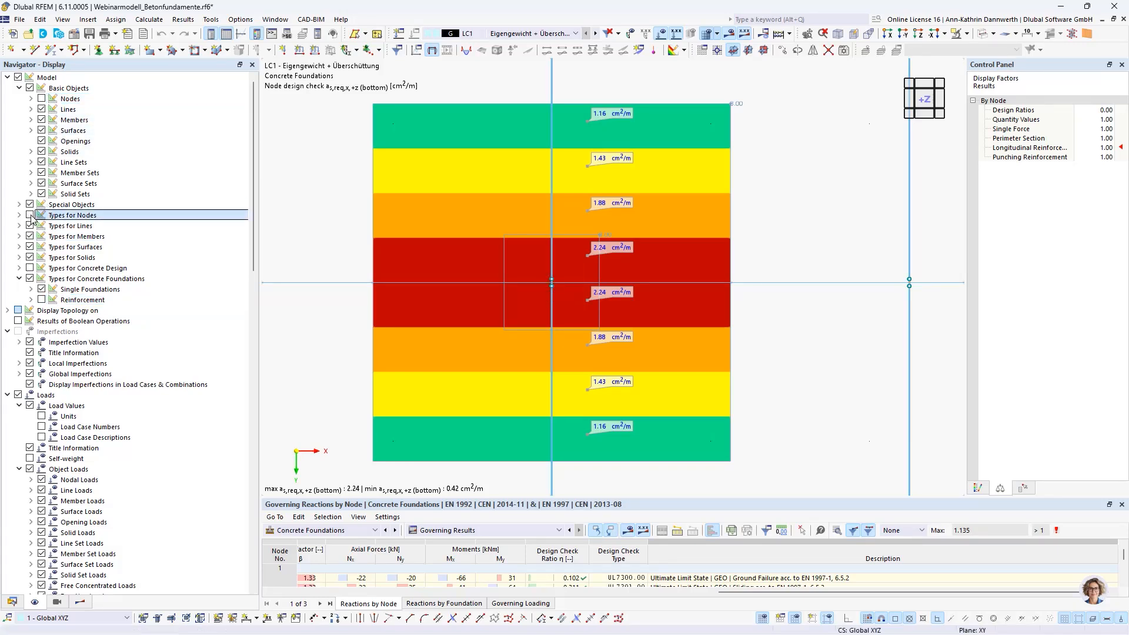
pyautogui.click(41, 109)
pyautogui.click(41, 110)
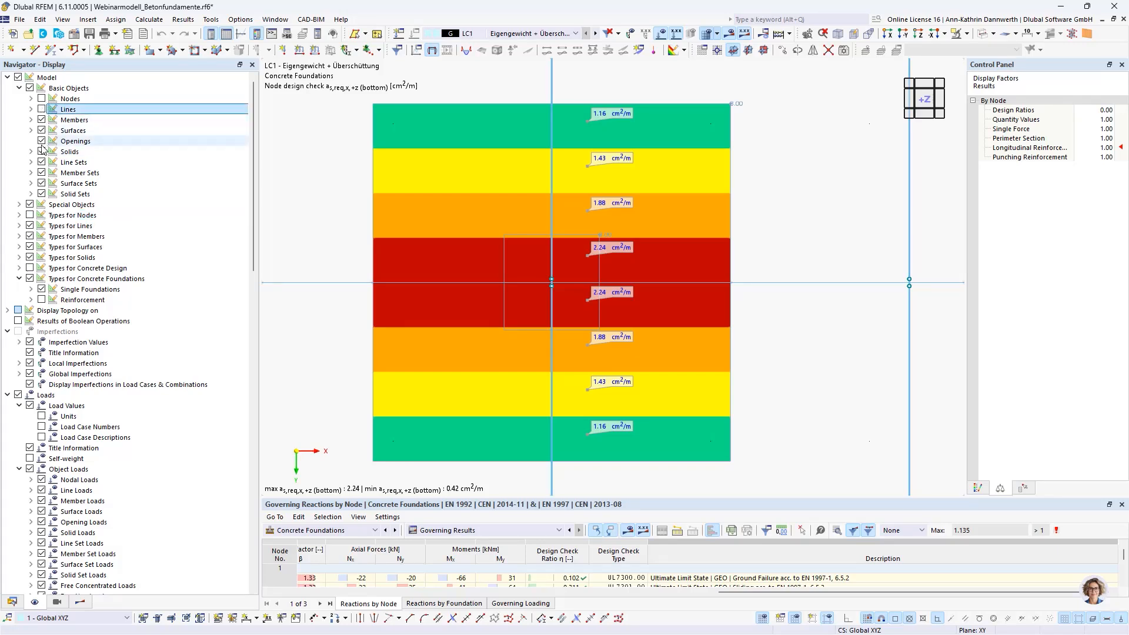
# - Send the required bottom x-reinforcement graphic to the printout report with the custom name "Required Reinforcement x (bottom)"
pyautogui.click(82, 604)
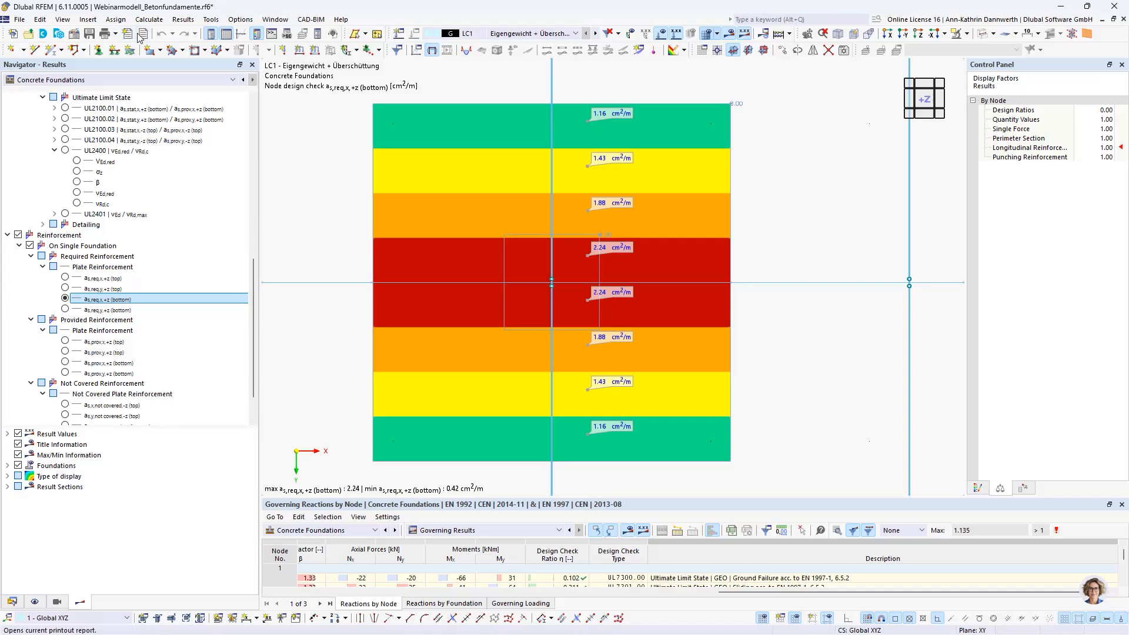
pyautogui.click(115, 33)
pyautogui.click(123, 63)
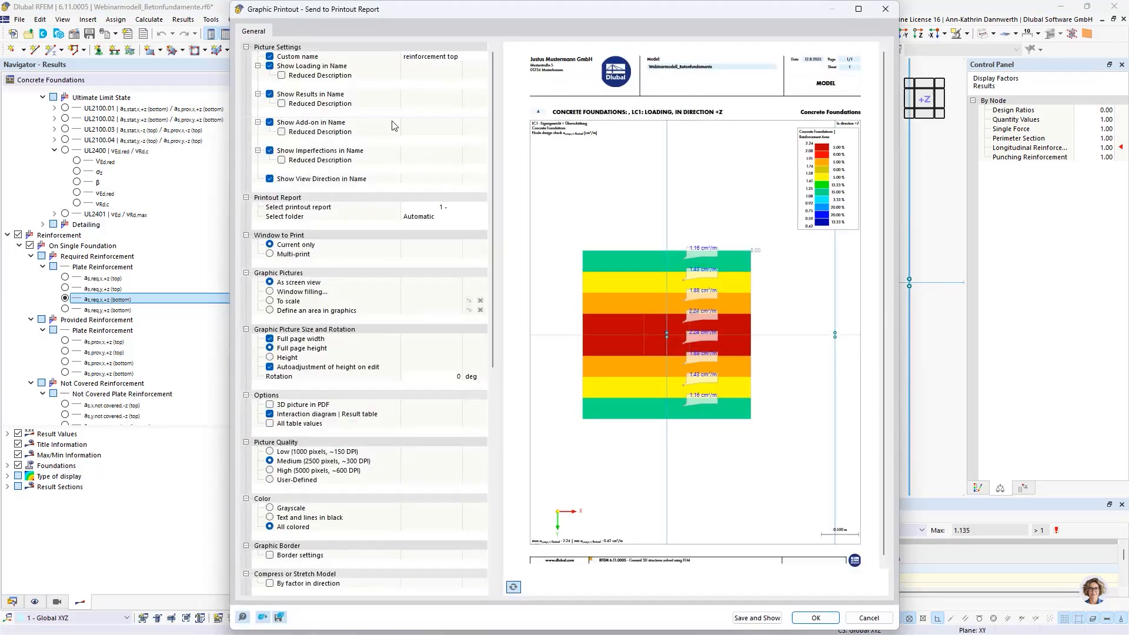
pyautogui.click(423, 56)
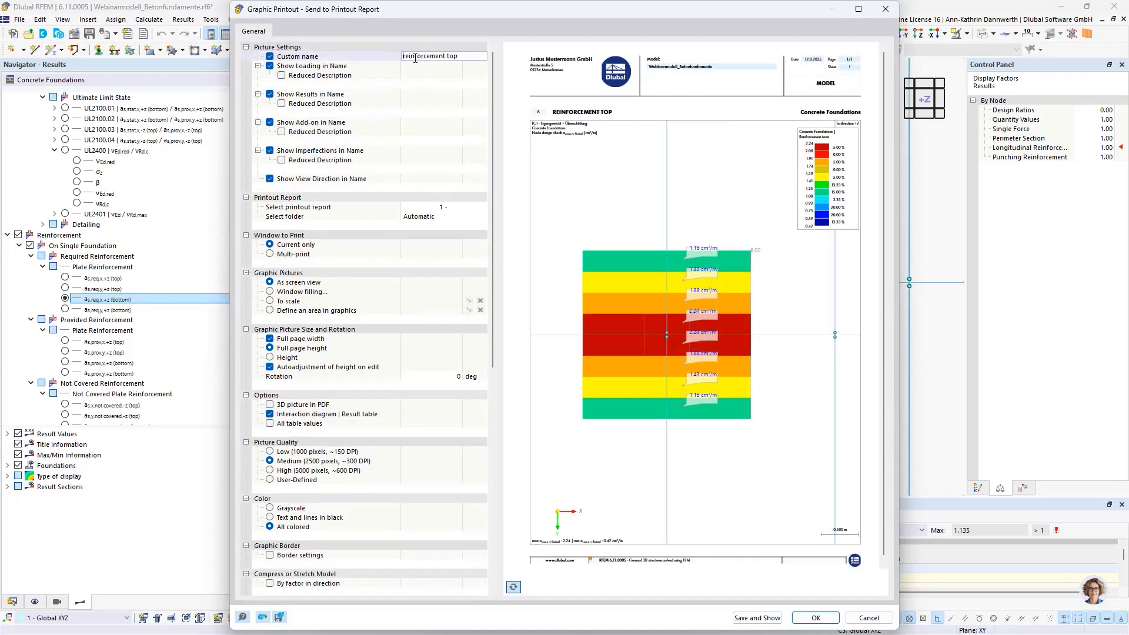
pyautogui.write('Required Reinforc')
pyautogui.write('ement x')
pyautogui.write(' (bottom)')
pyautogui.click(823, 619)
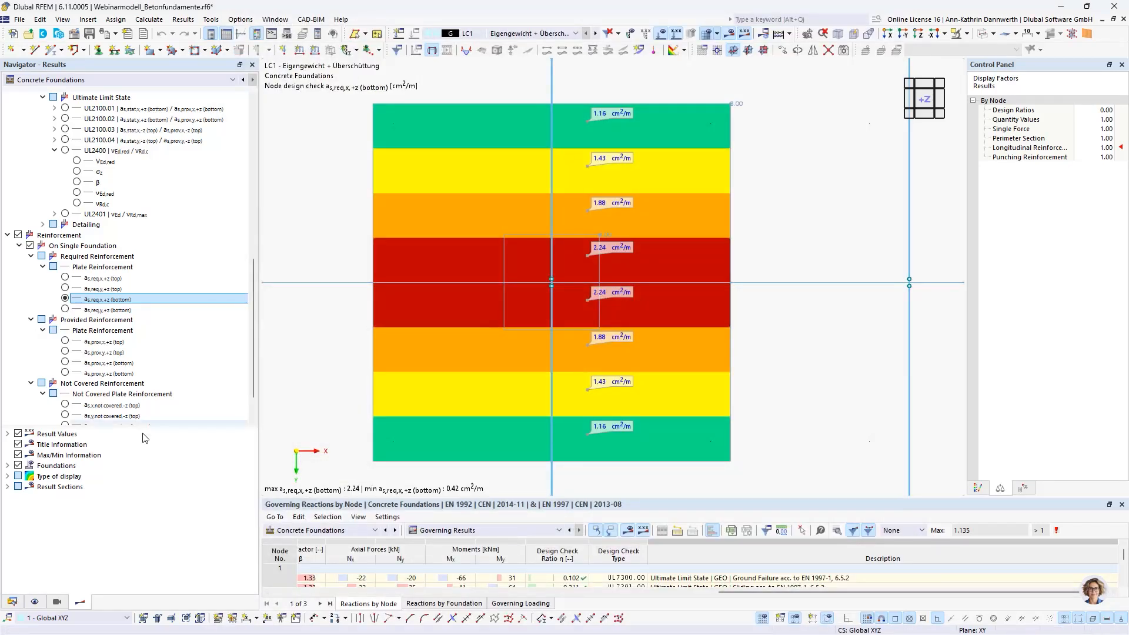
# - Display the UL2400 punching shear design check ratio on all foundations, with the whole model in top view
pyautogui.scroll(3, 126, 255)
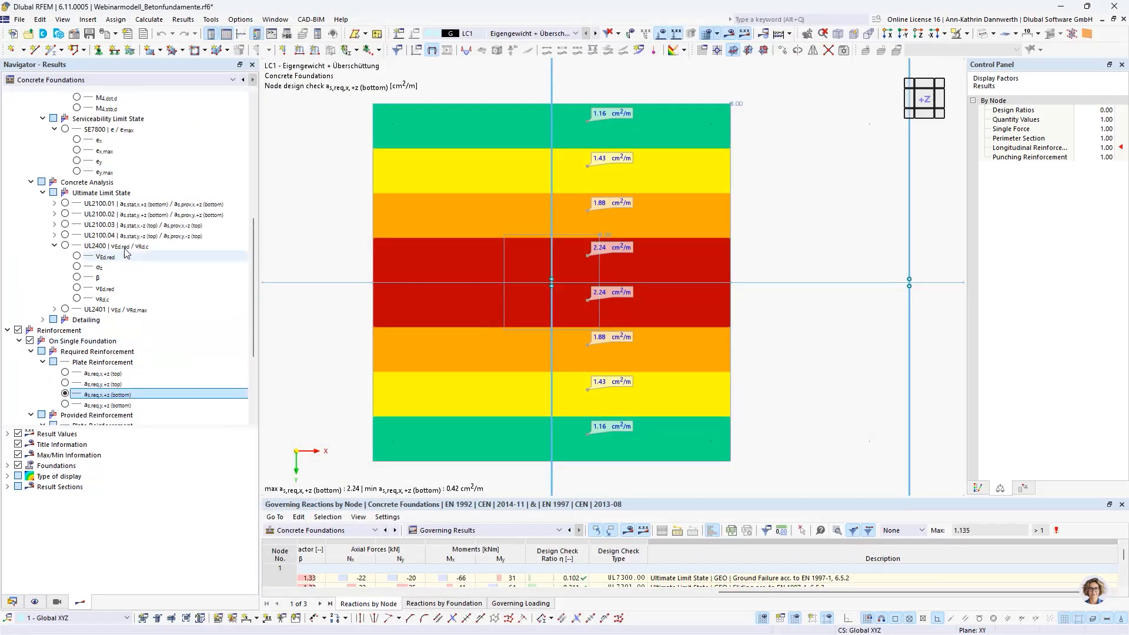
pyautogui.click(66, 246)
pyautogui.click(932, 110)
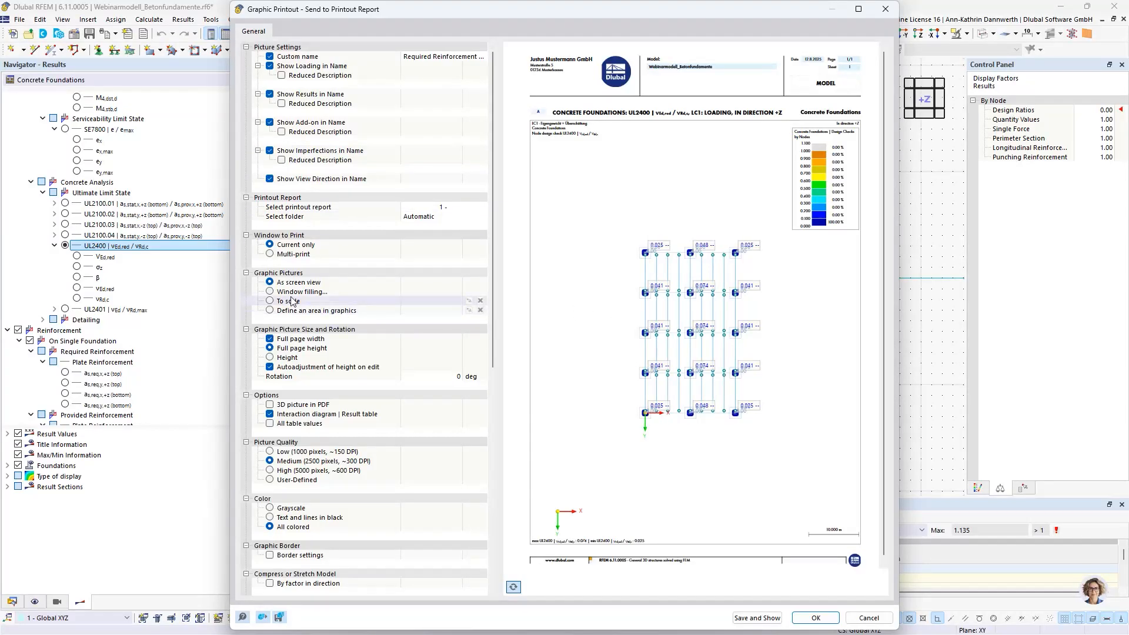
# - Send the graphic, clipped to a print window around all foundations, to the report as "Punshing shear design check" and show it there
pyautogui.click(271, 310)
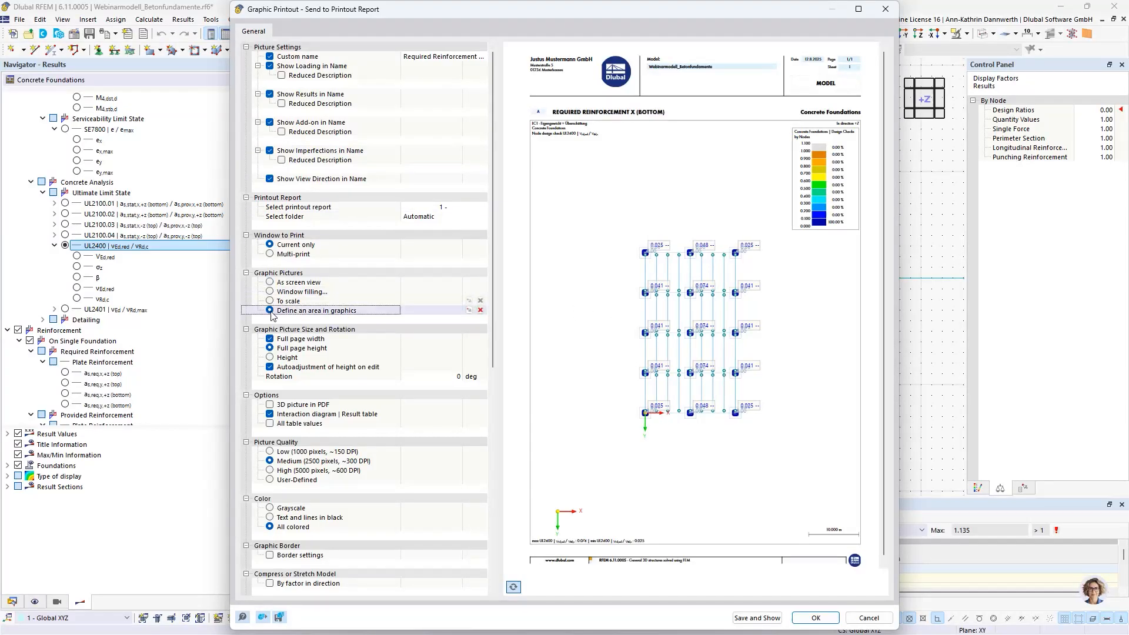
pyautogui.click(470, 311)
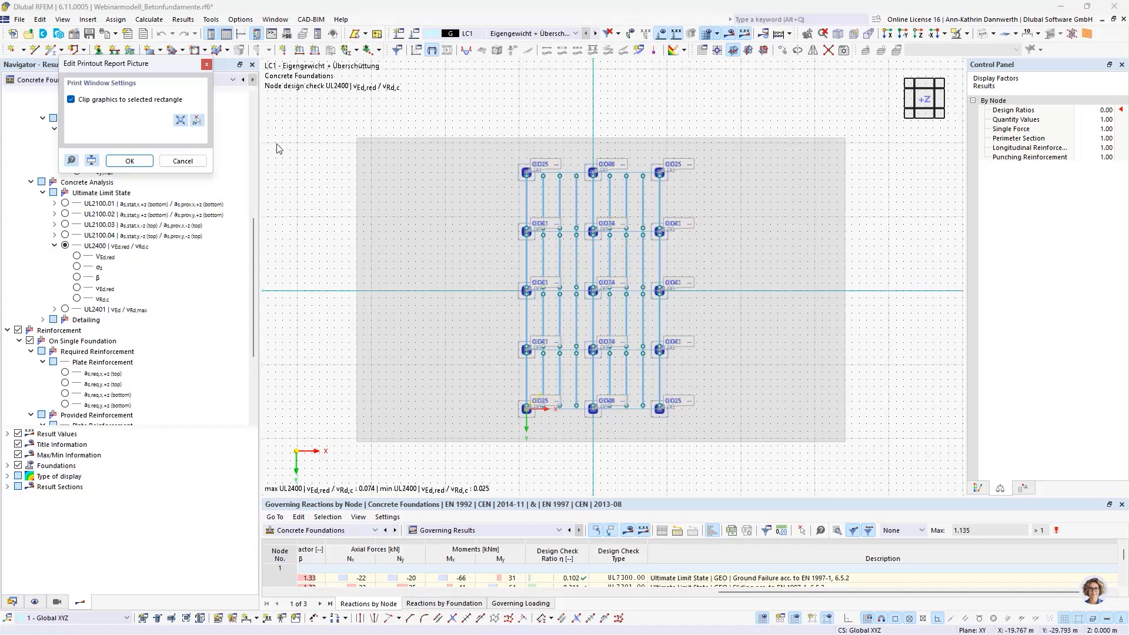
pyautogui.click(198, 121)
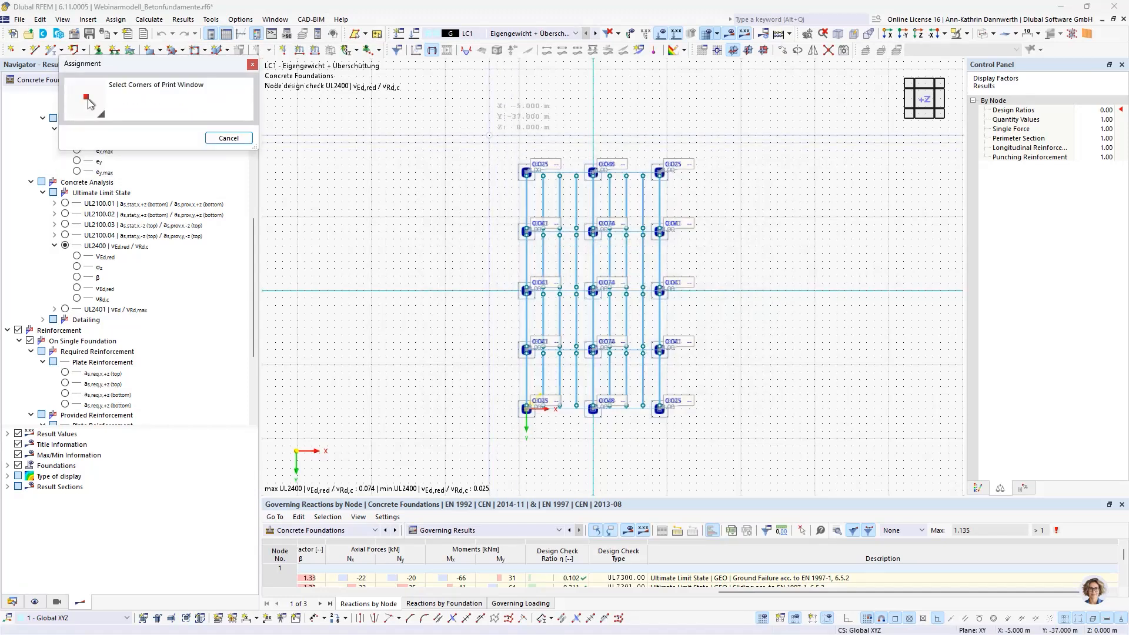
pyautogui.click(489, 135)
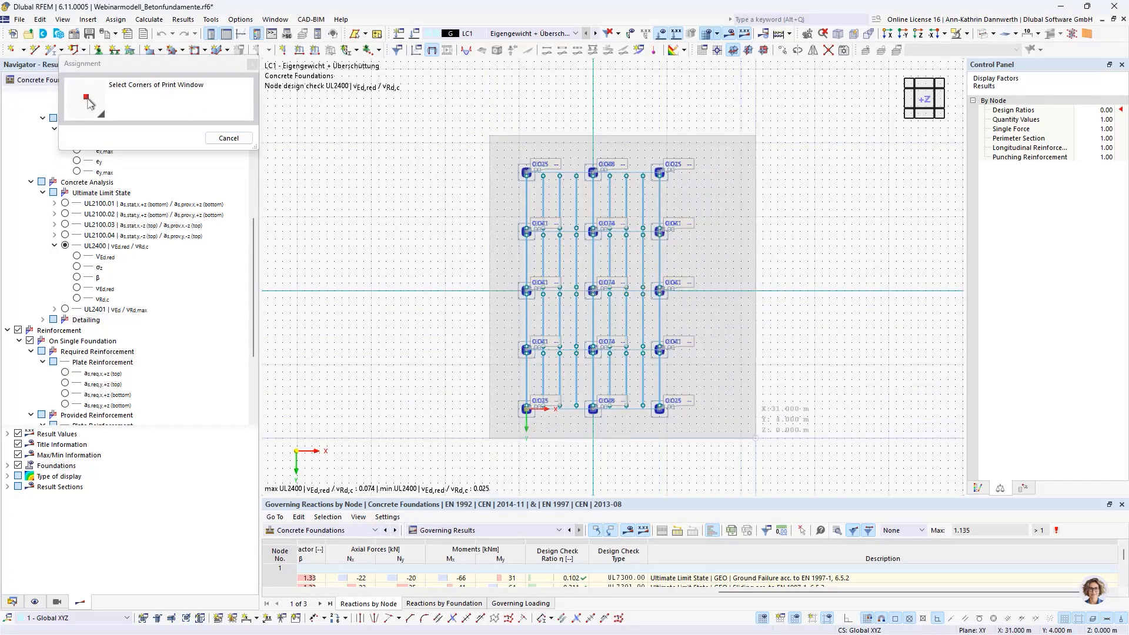
pyautogui.click(755, 437)
pyautogui.click(126, 160)
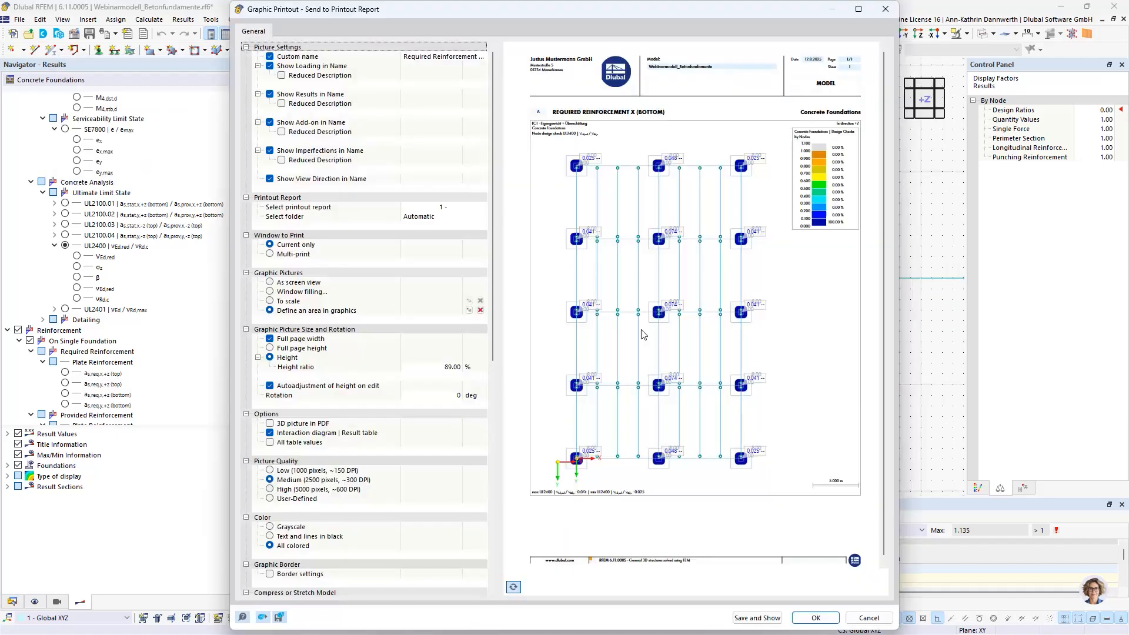
pyautogui.click(815, 617)
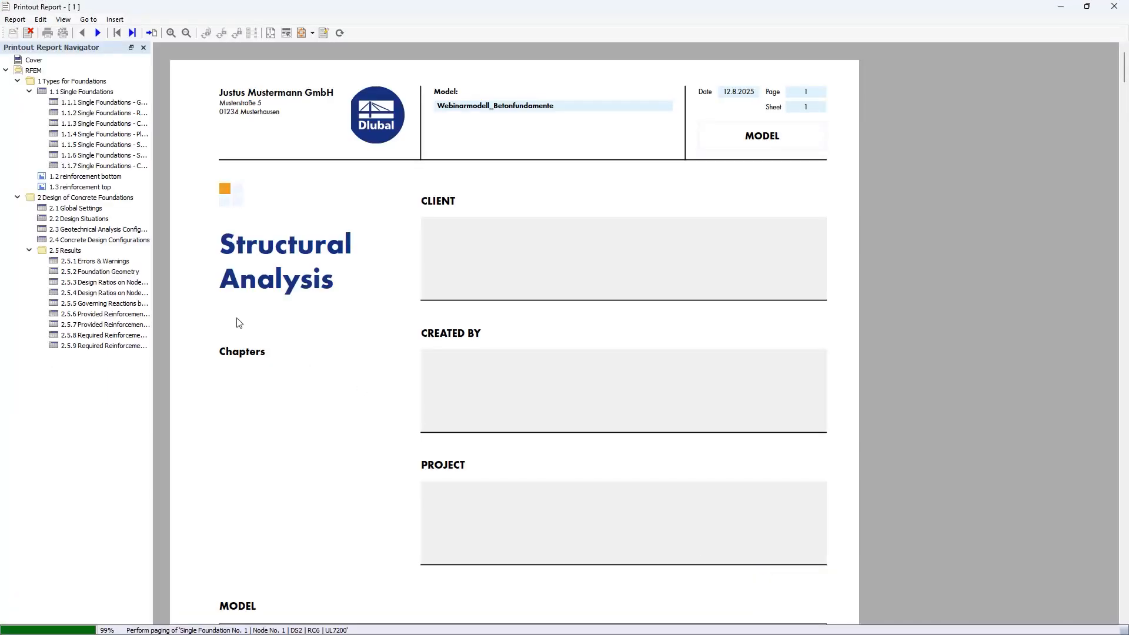
pyautogui.click(79, 378)
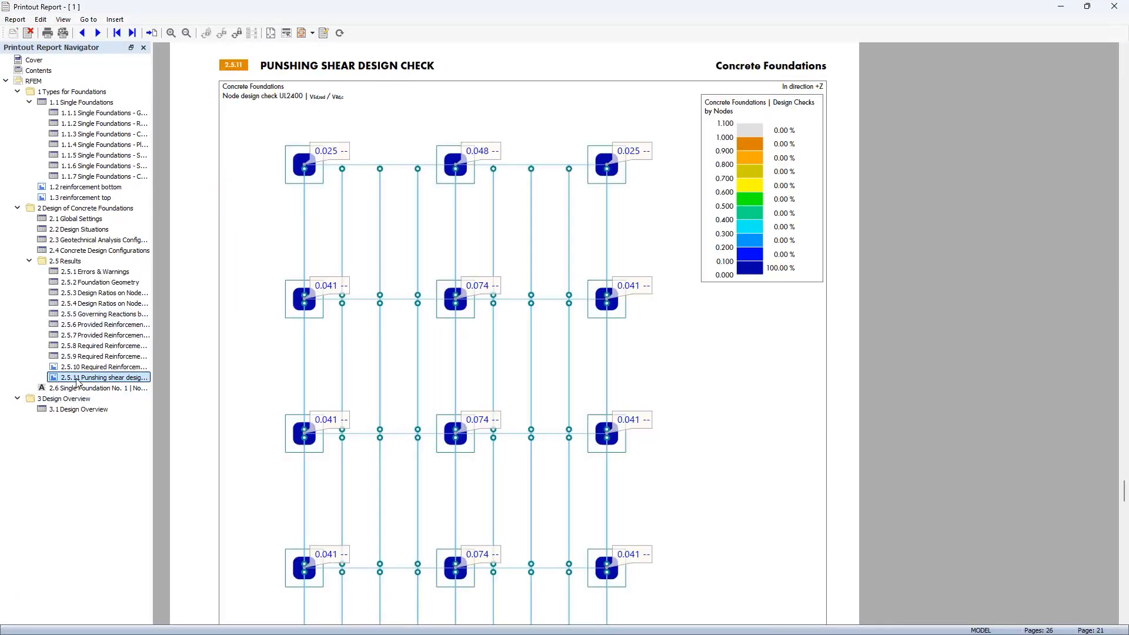